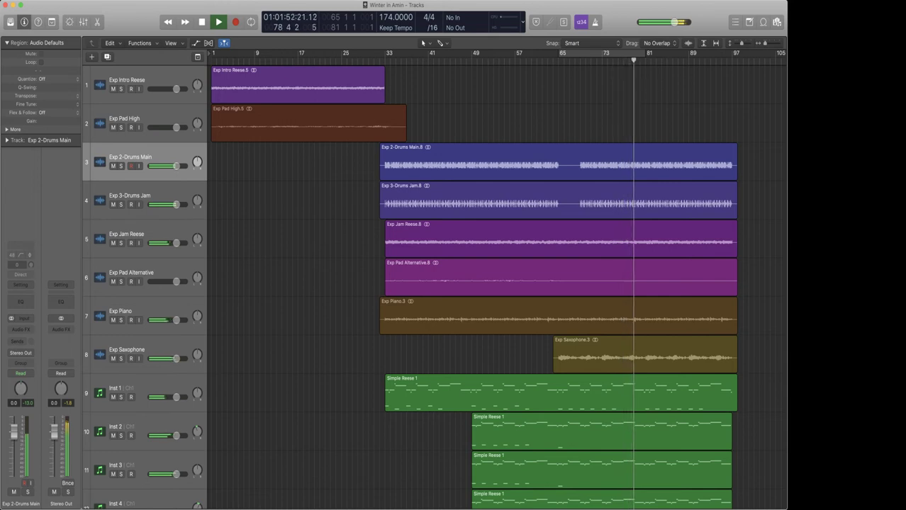
# Step: Stop playback and look over the audio and instrument tracks of the arrangement
pyautogui.press('space')
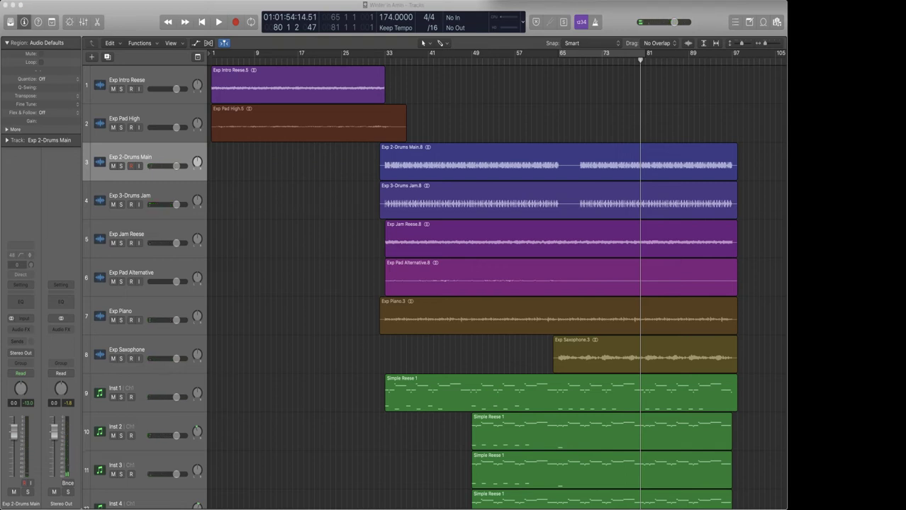
pyautogui.scroll(-3, 718, 85)
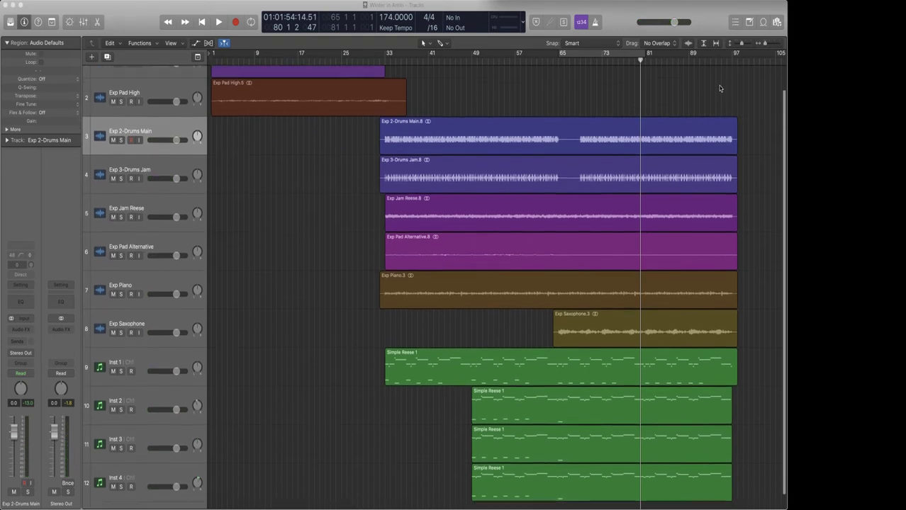
pyautogui.scroll(3, 718, 85)
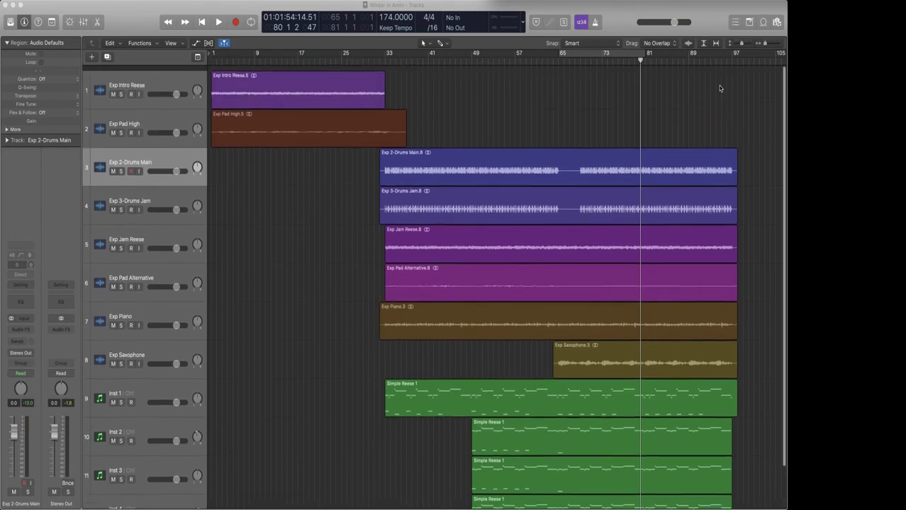
pyautogui.scroll(-3, 720, 88)
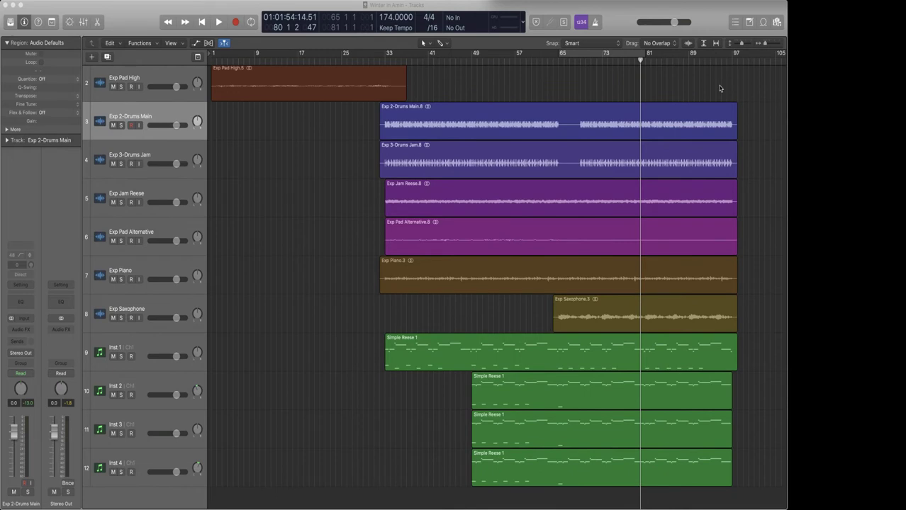
pyautogui.scroll(3, 719, 88)
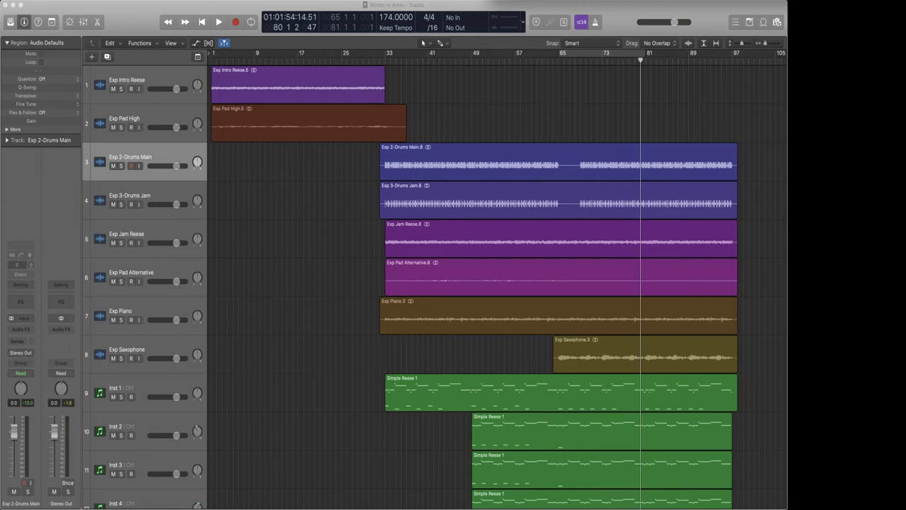
# Step: Audition the arrangement, jumping between the intro around bar 15 and the drums' entry around bar 33
pyautogui.click(689, 4)
pyautogui.press('space')
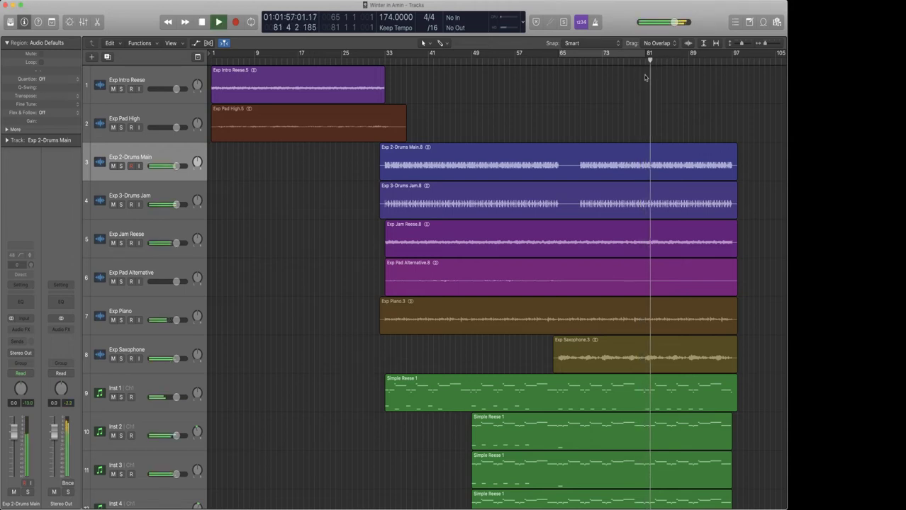
pyautogui.click(382, 60)
pyautogui.press('space')
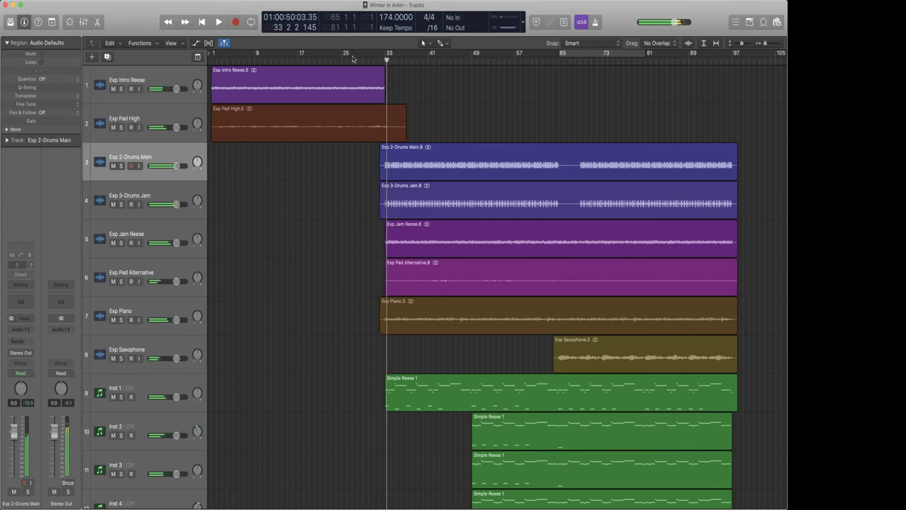
pyautogui.click(286, 59)
pyautogui.press('space')
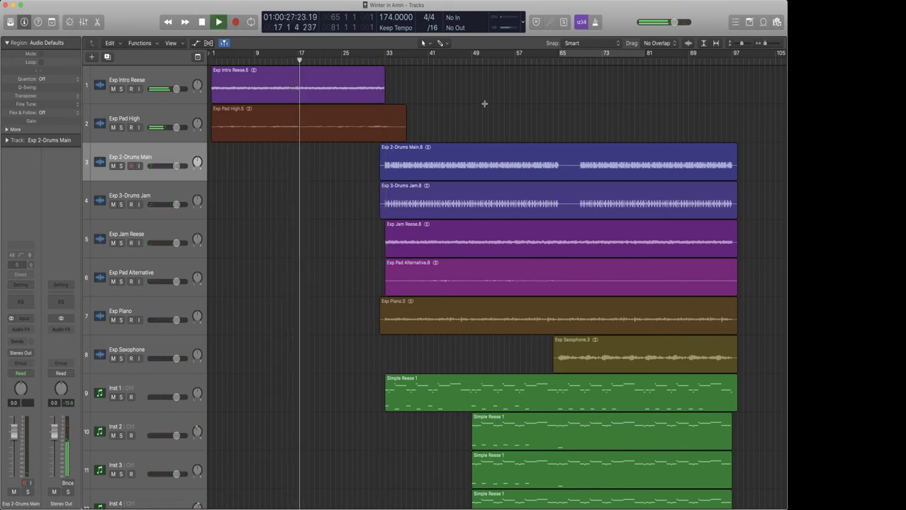
pyautogui.click(386, 58)
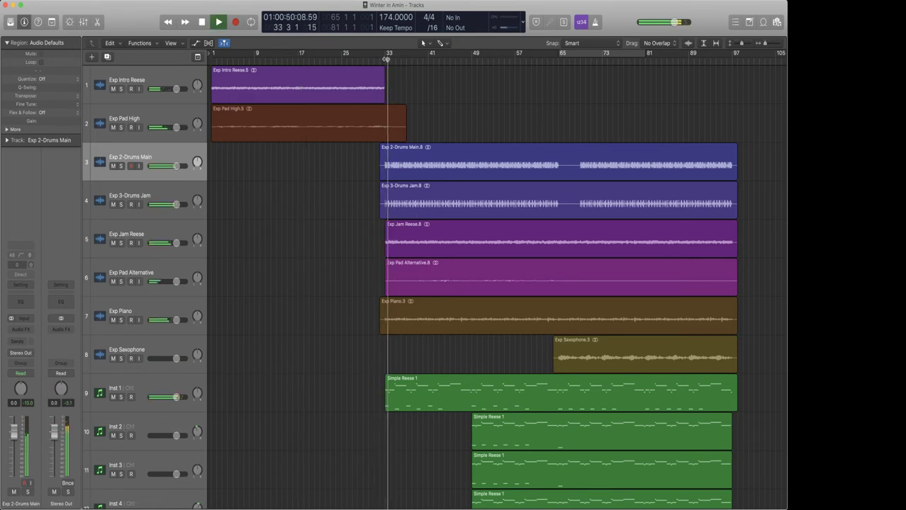
# Step: Rename the Inst 1 track as Big Brass
pyautogui.doubleClick(116, 388)
pyautogui.write('E')
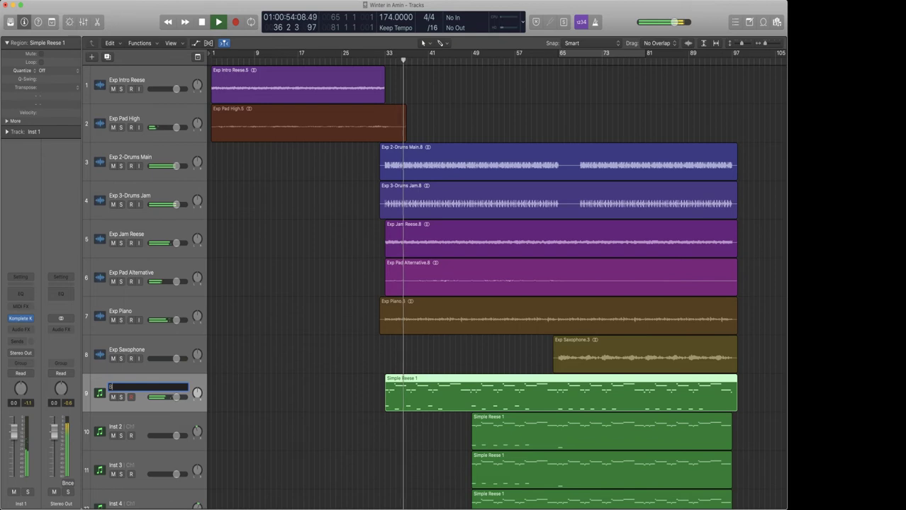
pyautogui.write('ig Brass')
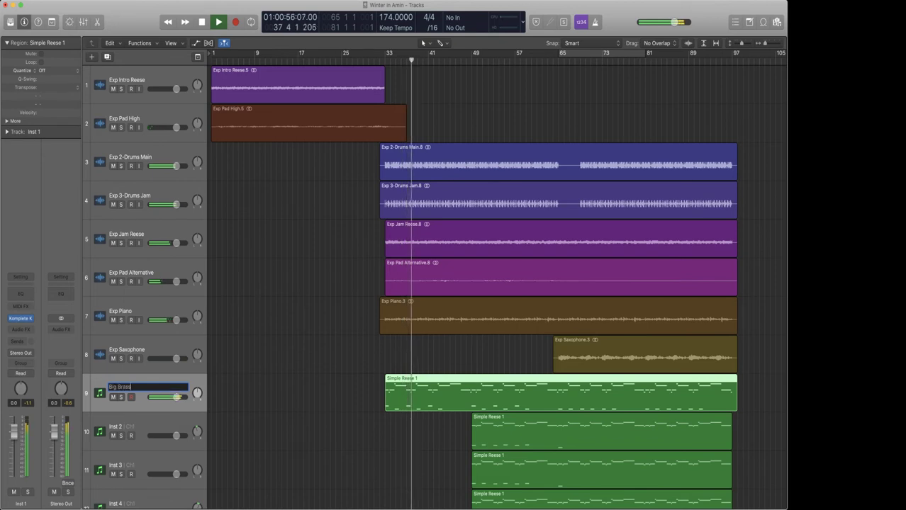
pyautogui.press('Return')
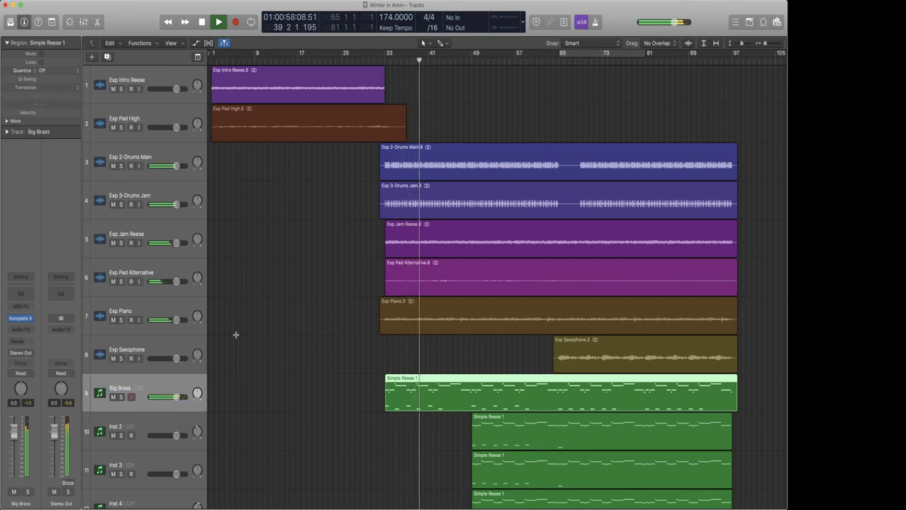
# Step: Listen to the arrangement with both drum tracks muted, unmute them and stop playback
pyautogui.click(113, 205)
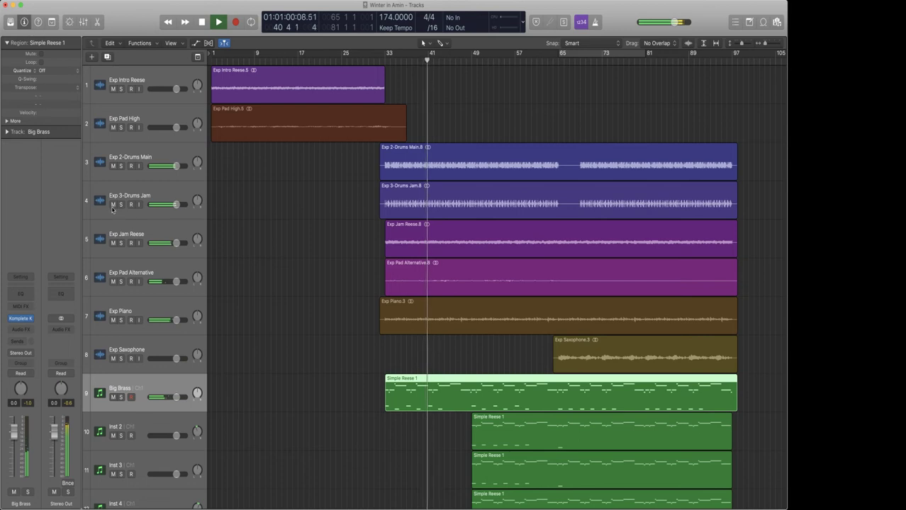
pyautogui.click(113, 166)
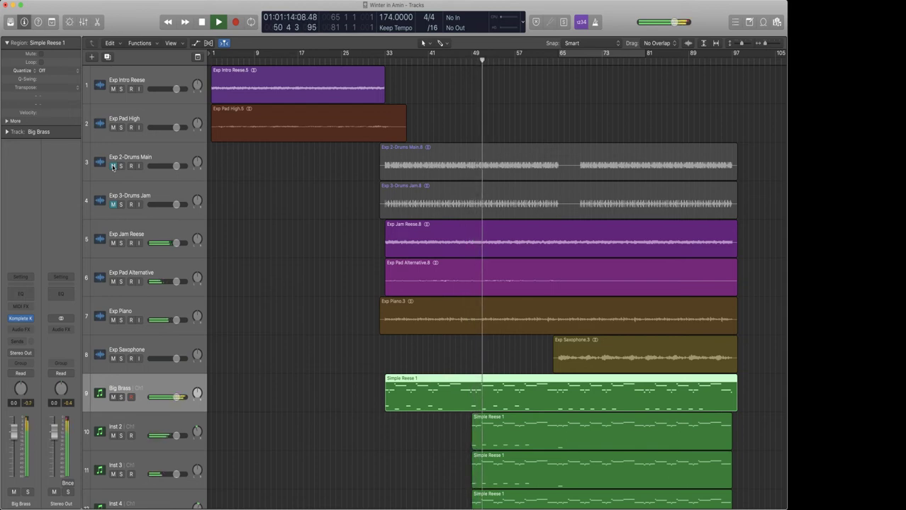
pyautogui.click(112, 167)
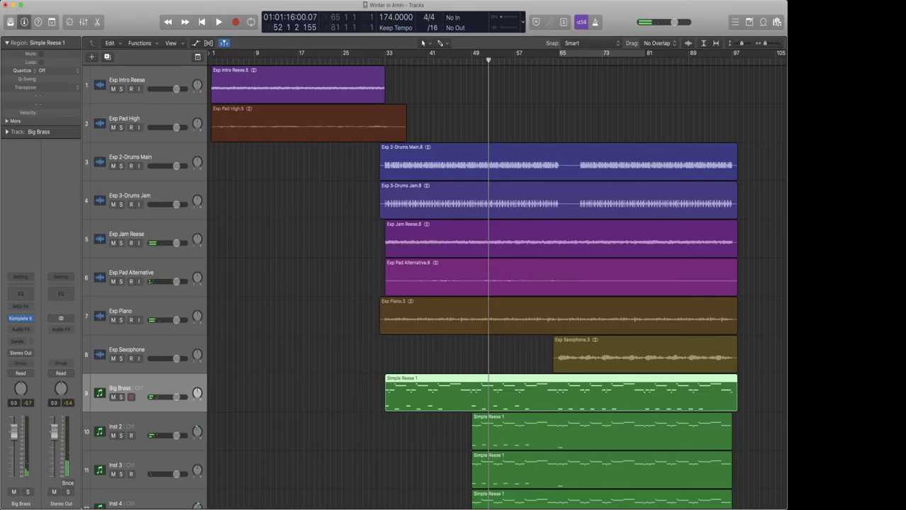
pyautogui.press('super+Tab')
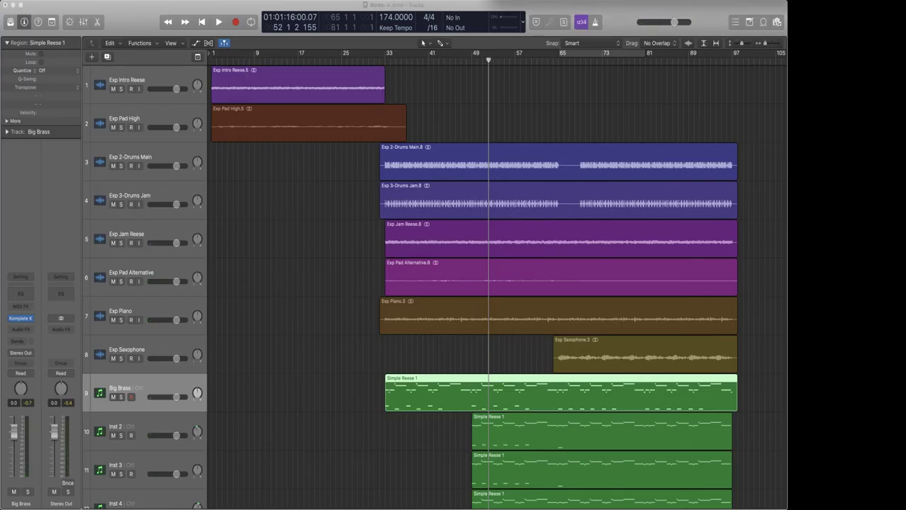
# Step: Delete the Exp 2-Drums Main and Exp 3-Drums Jam tracks together with their regions
pyautogui.click(182, 159)
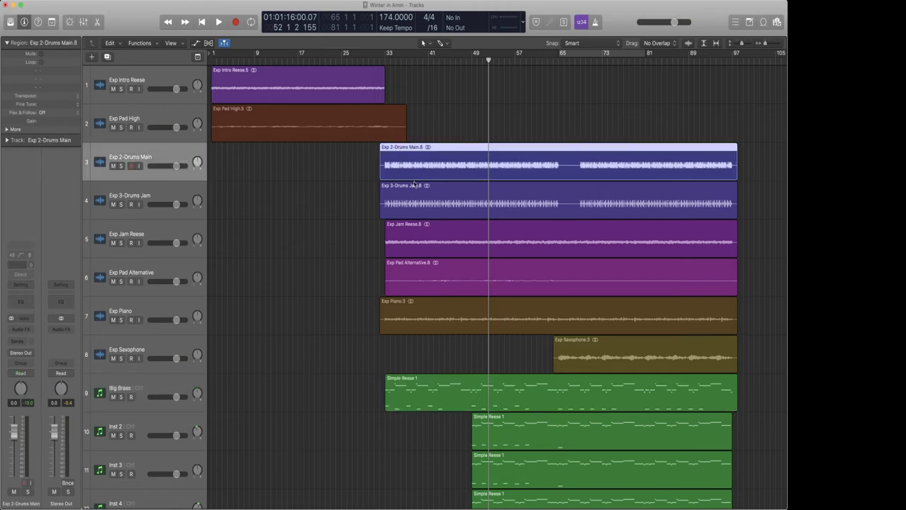
pyautogui.press('Delete')
pyautogui.press('super+BackSpace')
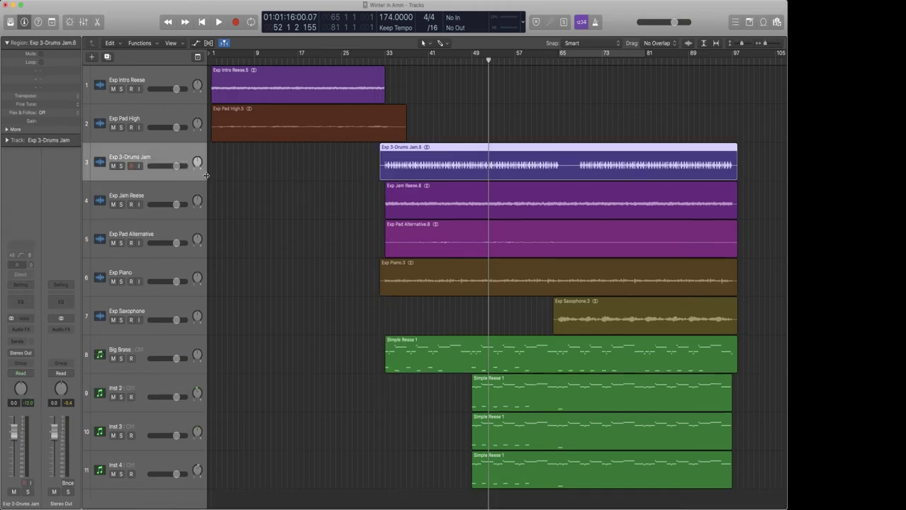
pyautogui.press('Delete')
pyautogui.press('super+BackSpace')
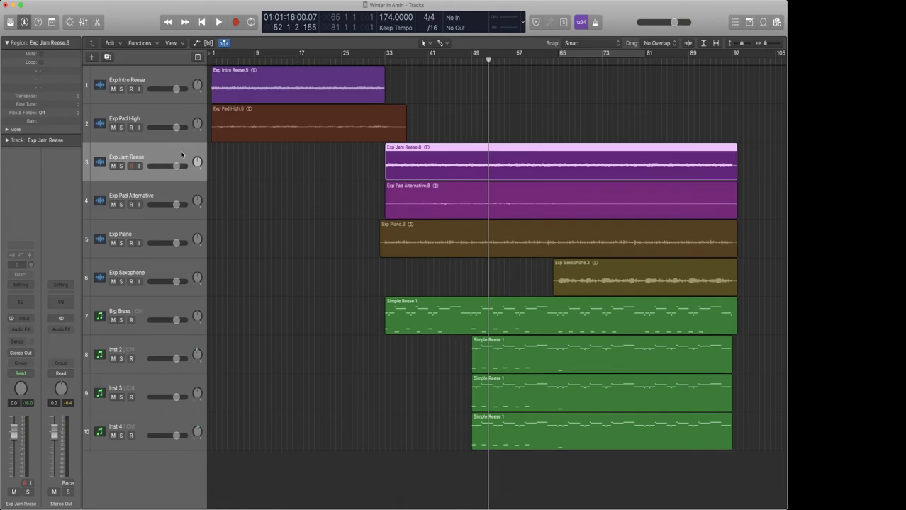
# Step: Play briefly from bar 9, and move the Exp Intro Reese and Exp Pad High regions out to about bar 161
pyautogui.click(254, 62)
pyautogui.press('space')
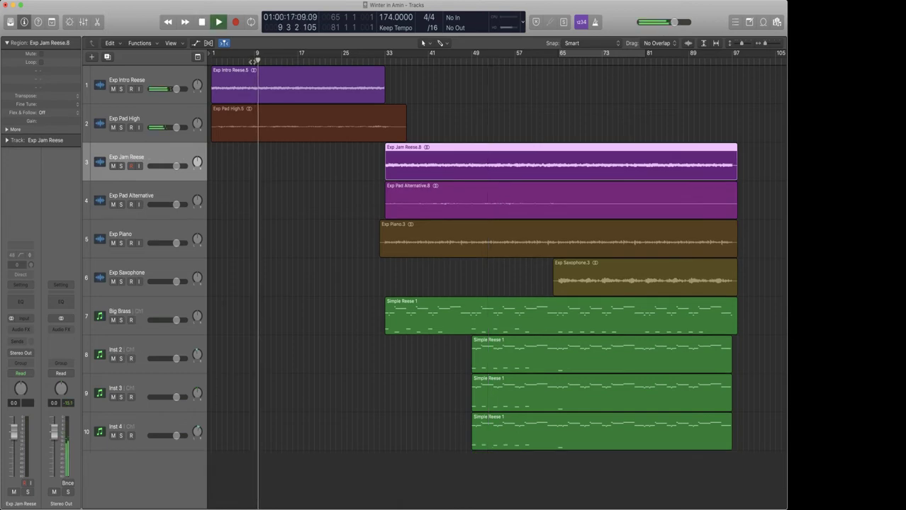
pyautogui.press('super+Left')
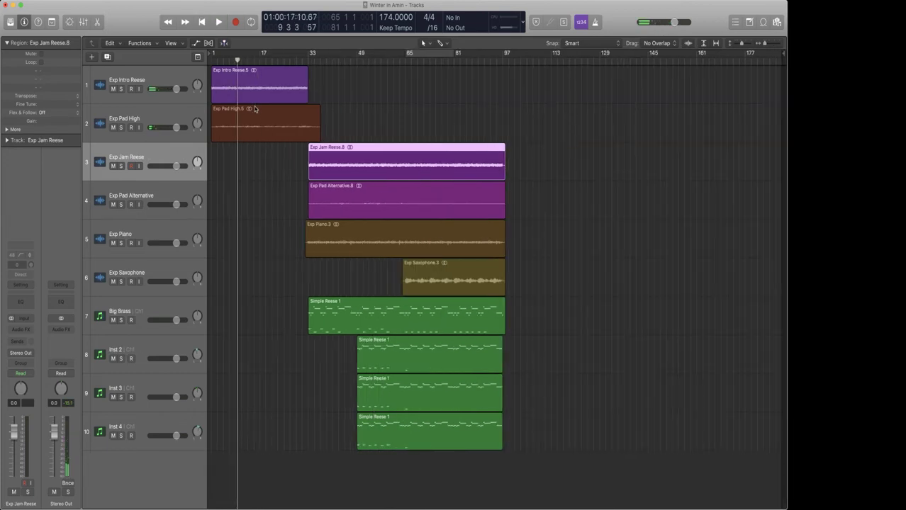
pyautogui.moveTo(328, 115); pyautogui.dragTo(706, 75)
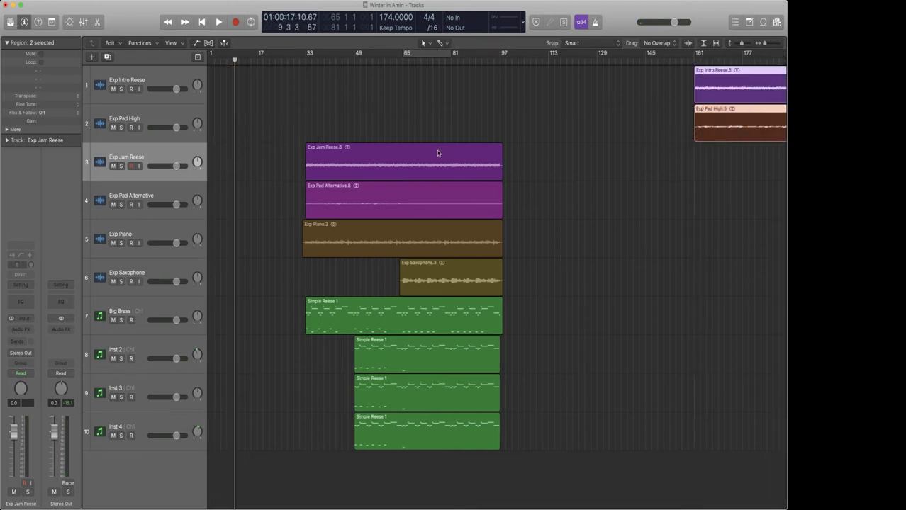
# Step: Move the eight remaining regions of the main section together to the project start, with the piano region at bar 1
pyautogui.moveTo(506, 426); pyautogui.dragTo(249, 132)
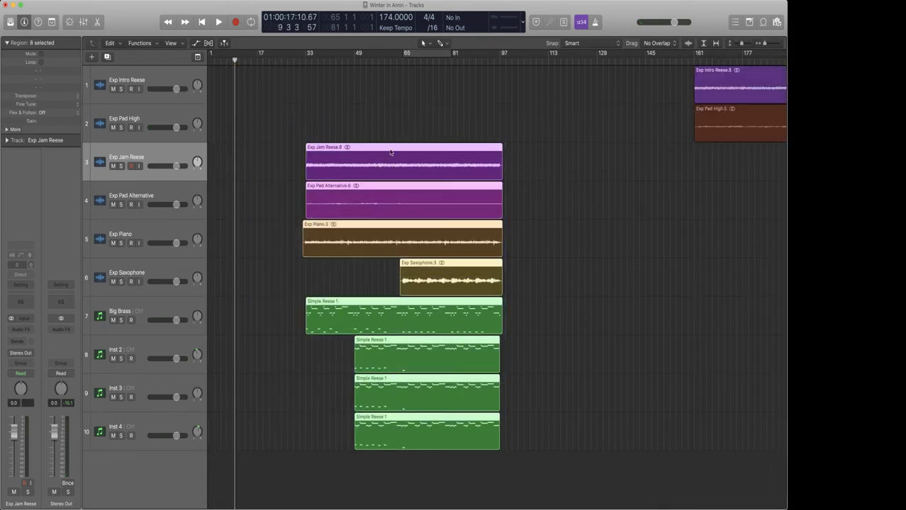
pyautogui.moveTo(370, 154); pyautogui.dragTo(276, 154)
pyautogui.click(418, 155)
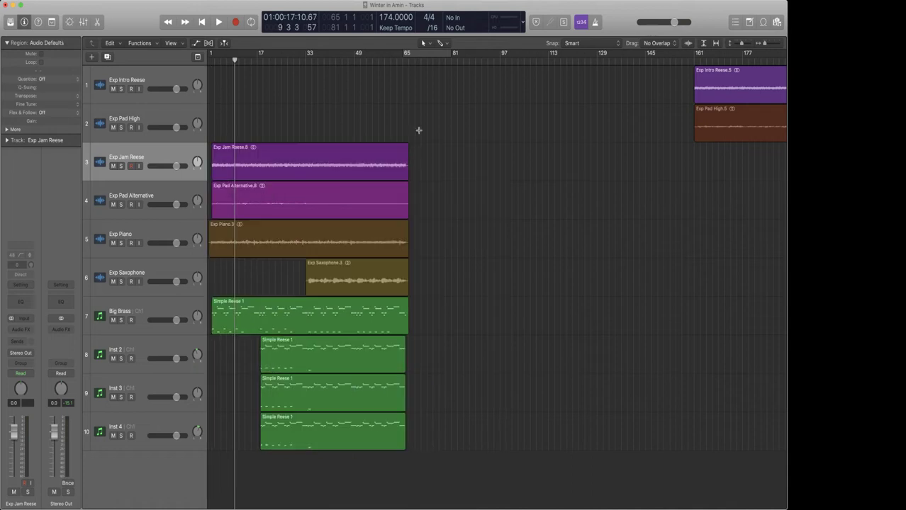
# Step: Set a cycle range from bar 1 to bar 67 over the moved regions and play it
pyautogui.moveTo(408, 53); pyautogui.dragTo(164, 65)
pyautogui.press('space')
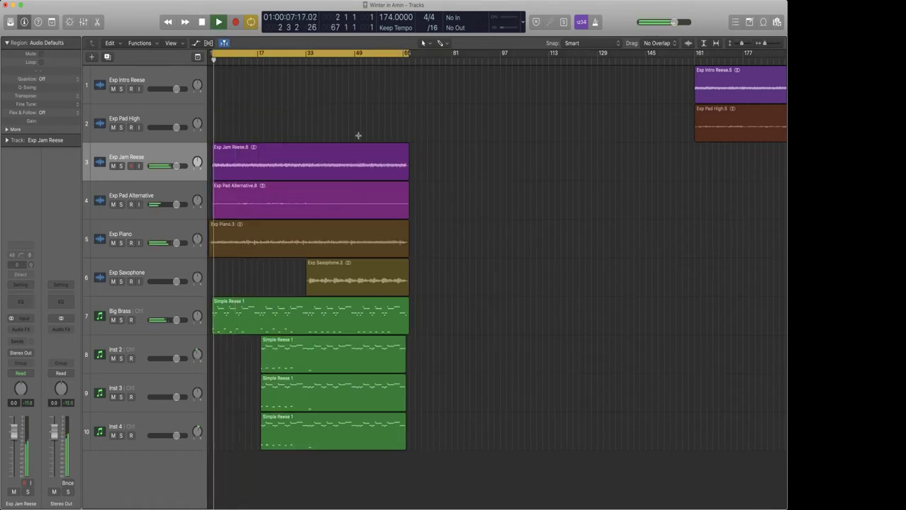
pyautogui.press('z')
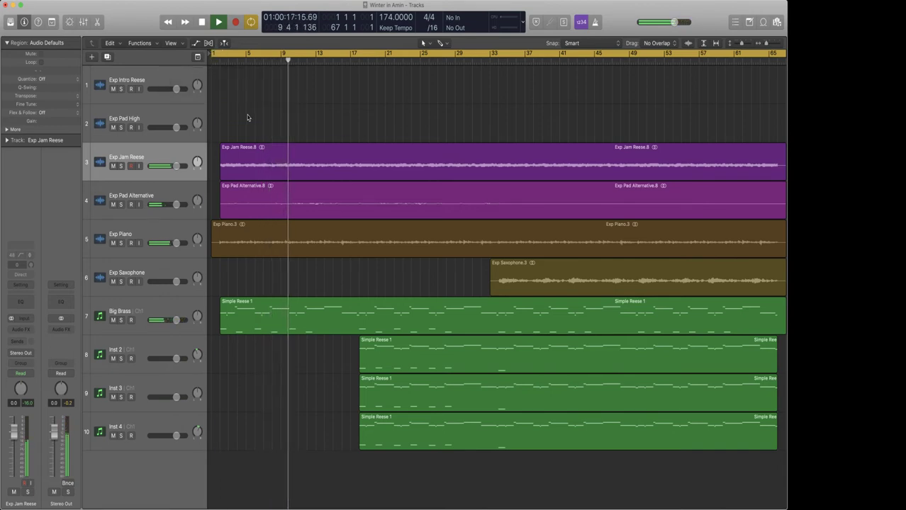
# Step: Trim the start of the Exp Piano region to bar 2, in line with the Exp Jam Reese region
pyautogui.hscroll(10, 461, 123)
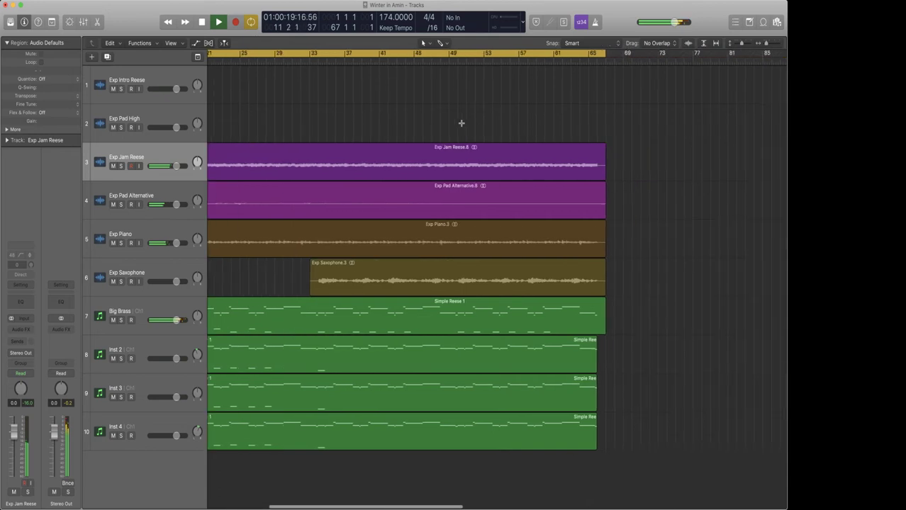
pyautogui.hscroll(-10, 461, 123)
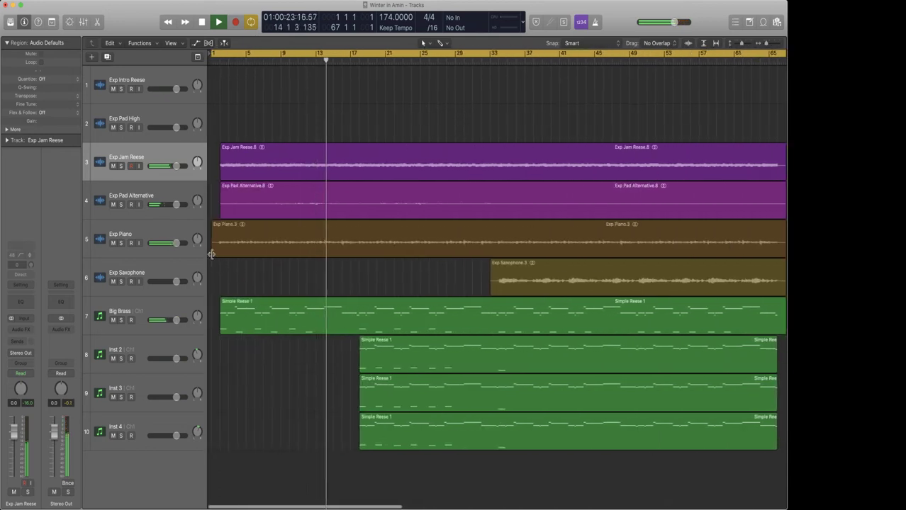
pyautogui.moveTo(212, 255); pyautogui.dragTo(219, 254)
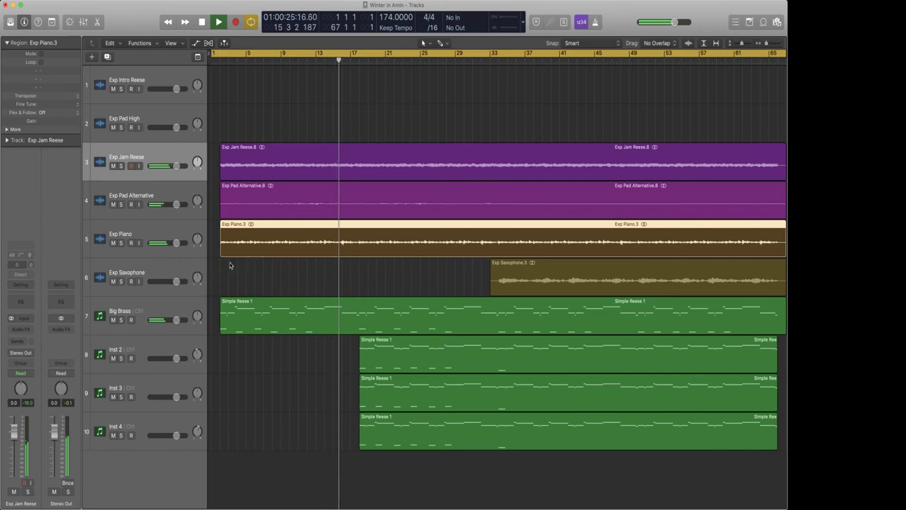
# Step: Move all regions one bar earlier so the main section starts at bar 1, and restart playback from the beginning
pyautogui.click(232, 263)
pyautogui.press('super+a')
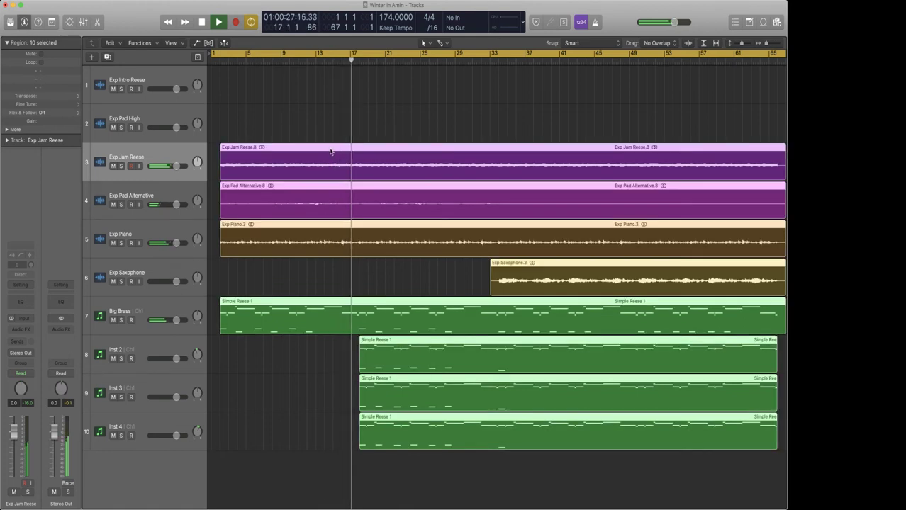
pyautogui.moveTo(336, 155); pyautogui.dragTo(316, 151)
pyautogui.press('Return')
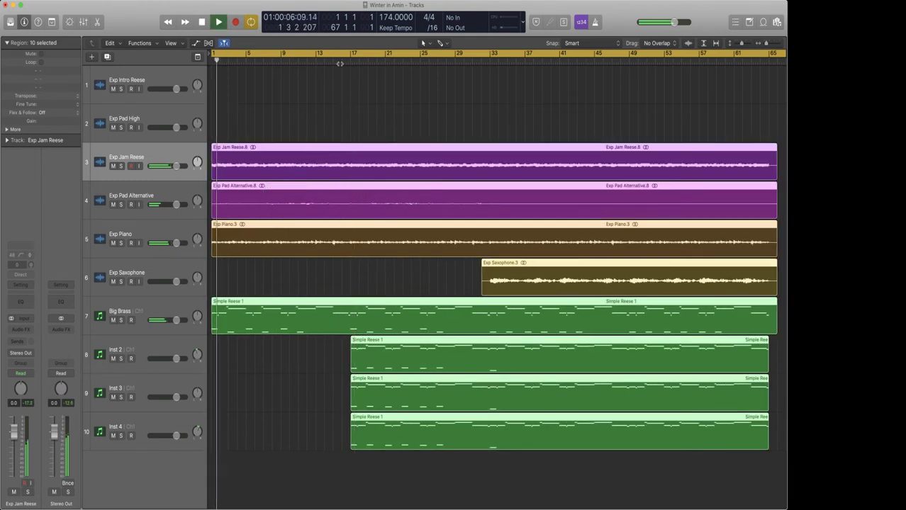
# Step: Play from about bar 16, where the Inst tracks enter, and briefly solo the Inst 2 track
pyautogui.click(341, 60)
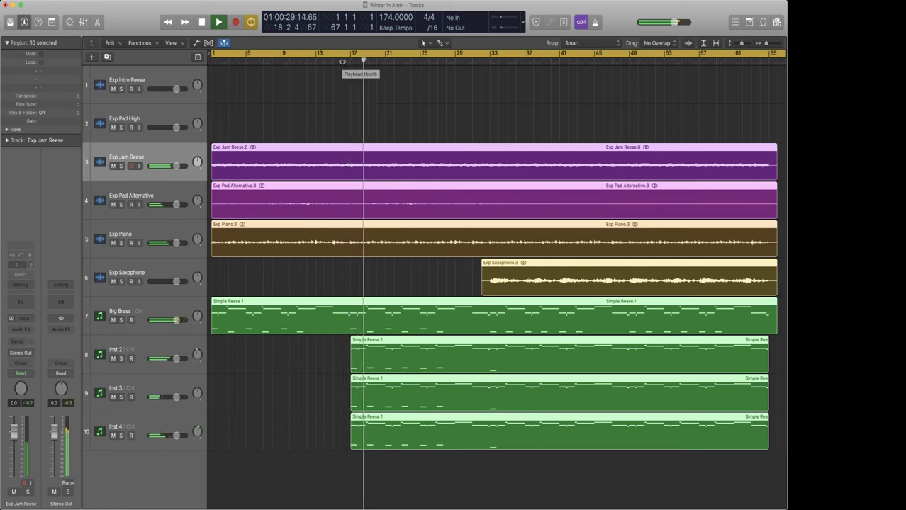
pyautogui.click(338, 343)
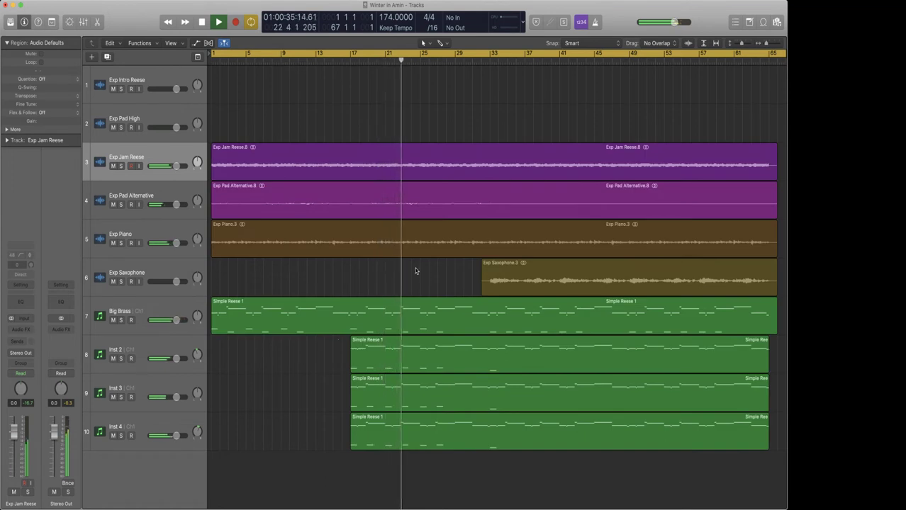
pyautogui.hscroll(4, 416, 269)
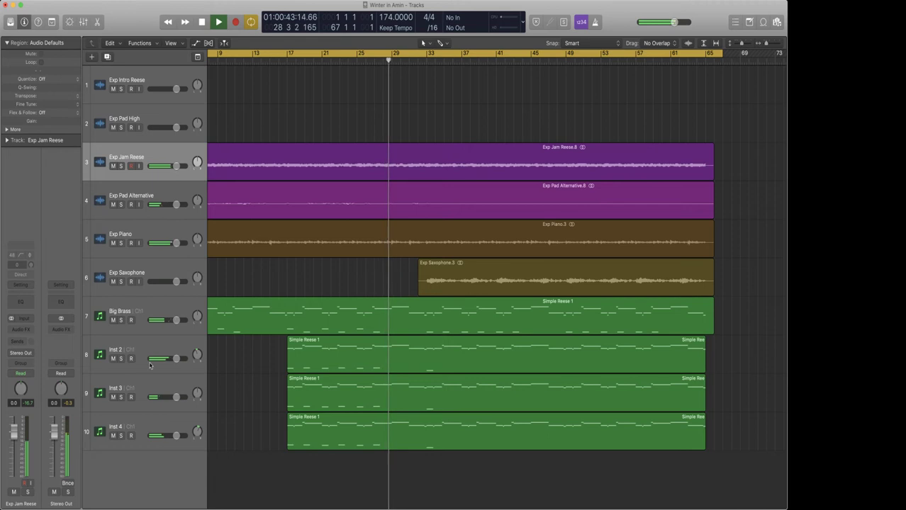
pyautogui.click(121, 359)
pyautogui.click(121, 359)
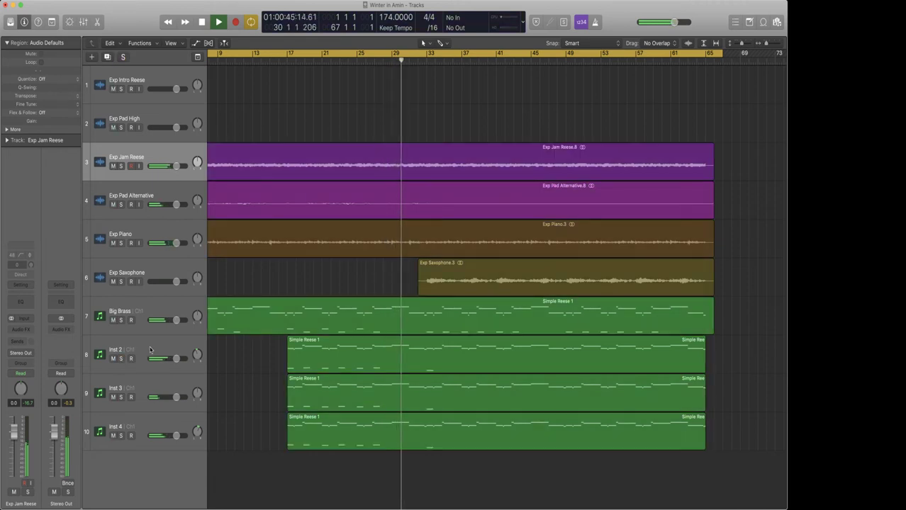
# Step: Rename the Inst 2 track as Vio
pyautogui.doubleClick(150, 350)
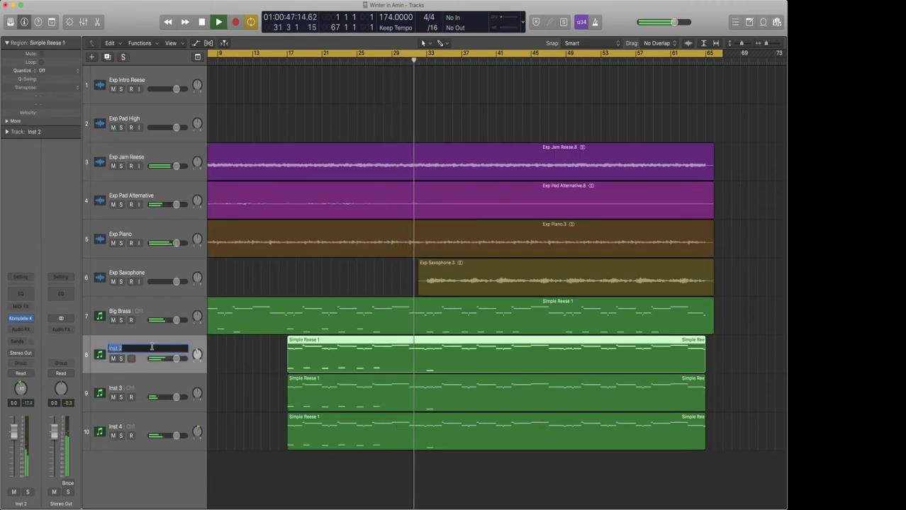
pyautogui.write('Vio')
pyautogui.press('Return')
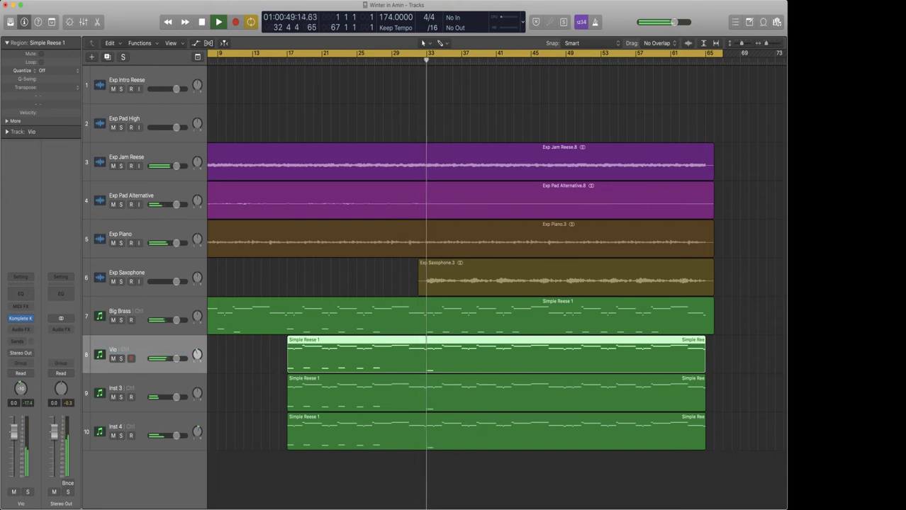
# Step: Briefly solo the Inst 3 track and rename it as Vio2
pyautogui.click(122, 398)
pyautogui.click(121, 398)
pyautogui.doubleClick(115, 389)
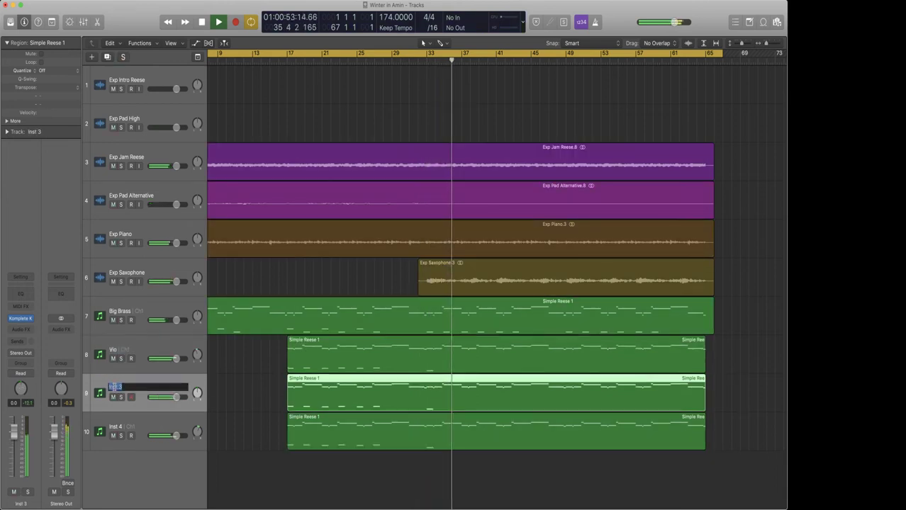
pyautogui.write('Vio2')
pyautogui.press('Return')
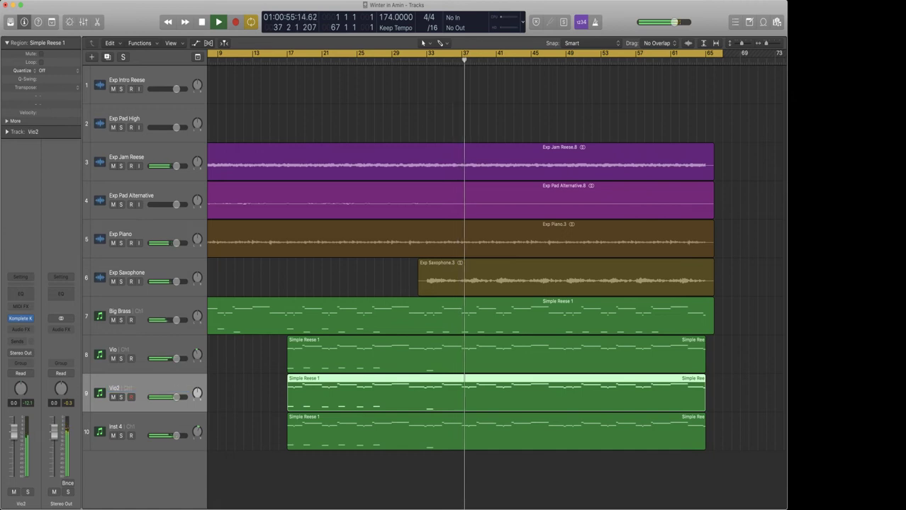
# Step: Rename the Inst 4 track as Viola
pyautogui.click(110, 428)
pyautogui.doubleClick(113, 427)
pyautogui.write('Viola')
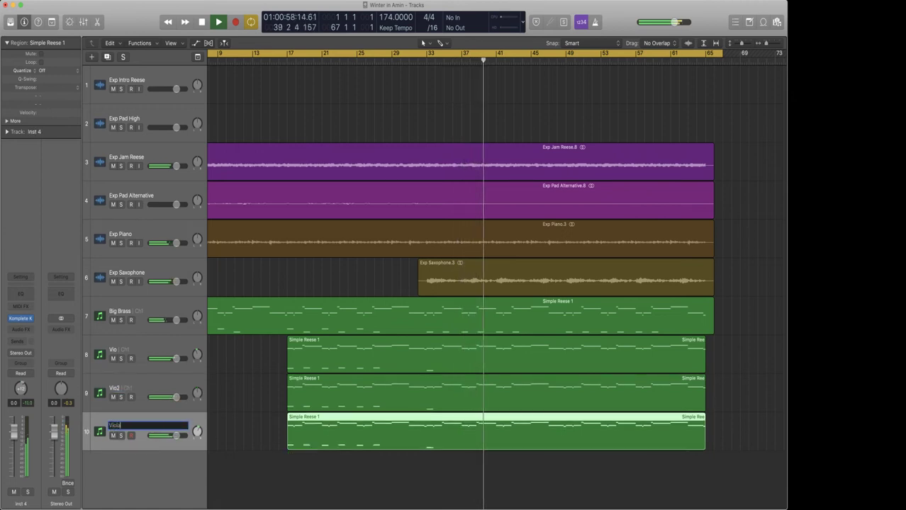
pyautogui.press('Return')
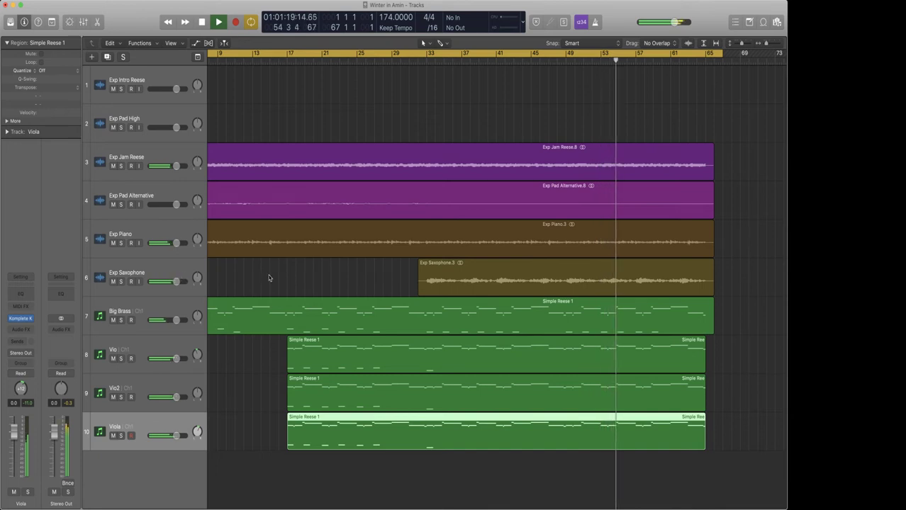
# Step: With waveform zoom on, trim the Exp Pad Alternative region's end to about bar 35 and the cycle range's end to bar 65
pyautogui.hscroll(-3, 275, 272)
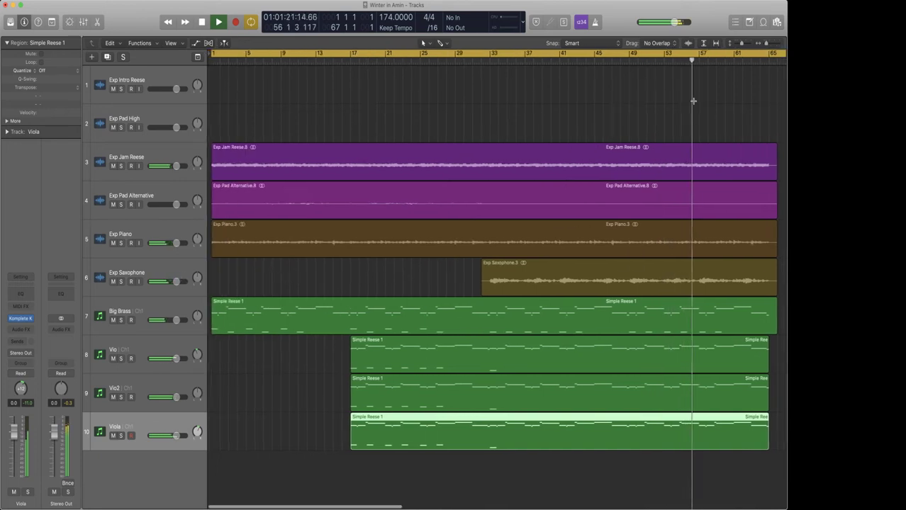
pyautogui.click(687, 43)
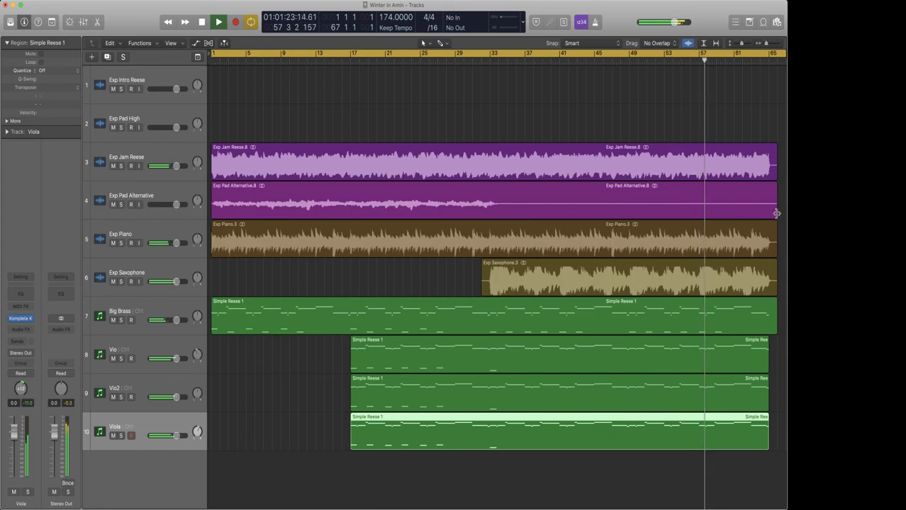
pyautogui.moveTo(776, 208); pyautogui.dragTo(512, 208)
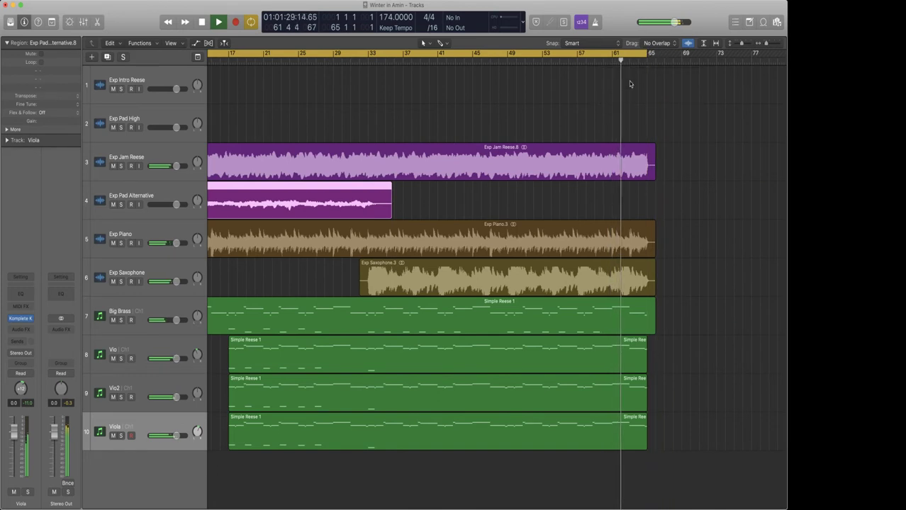
pyautogui.hscroll(-5, 513, 95)
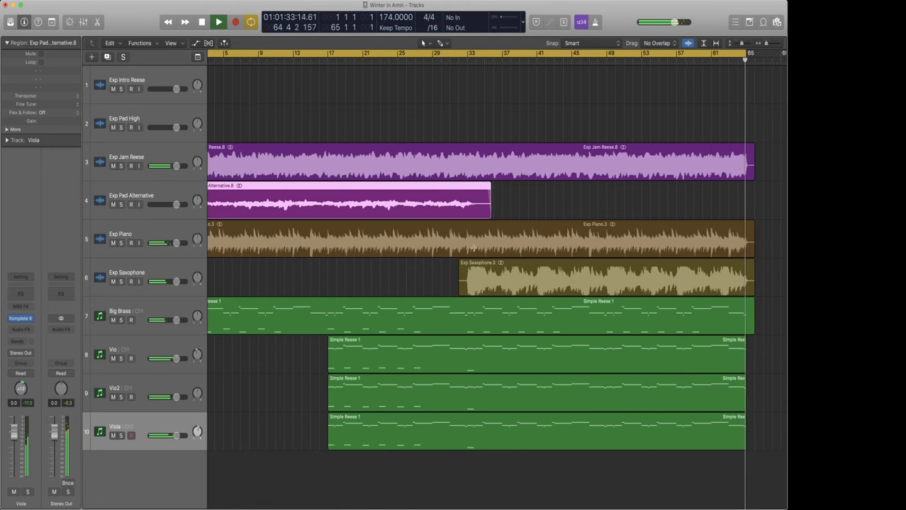
pyautogui.click(498, 191)
pyautogui.press('space')
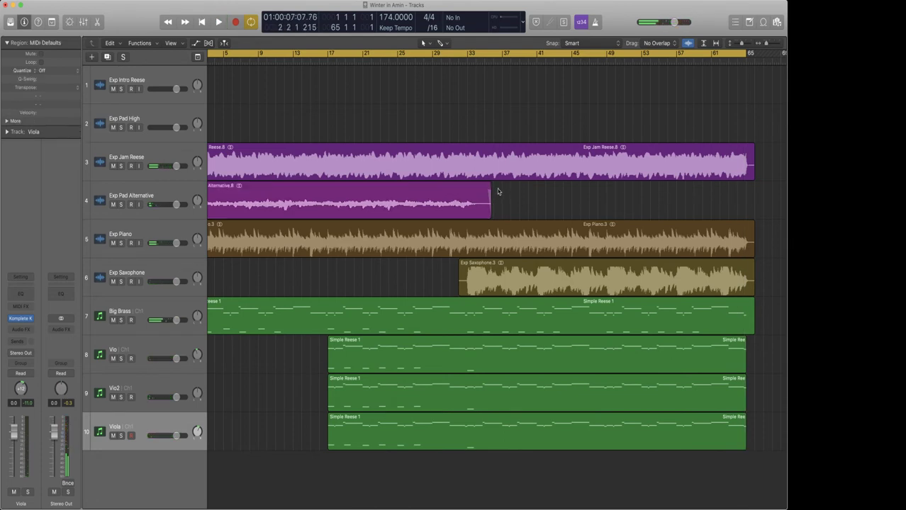
# Step: Browse all files on the LaCie drive and open the DnB folder inside Sample Archive
pyautogui.scroll(-2, 417, 112)
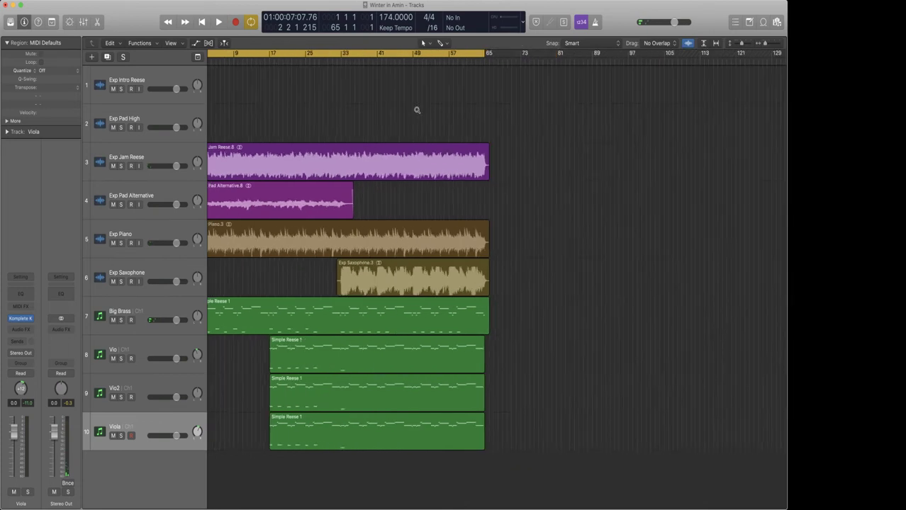
pyautogui.scroll(5, 418, 112)
pyautogui.scroll(-4, 421, 111)
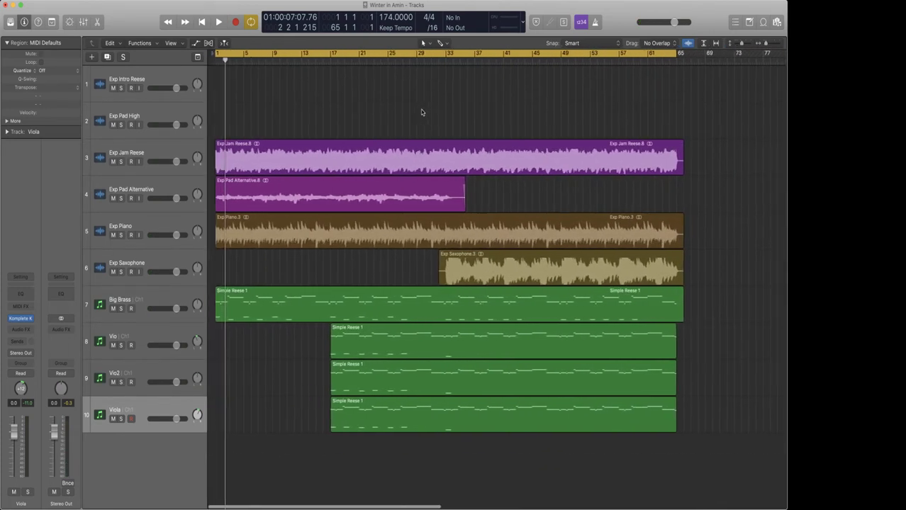
pyautogui.press('f')
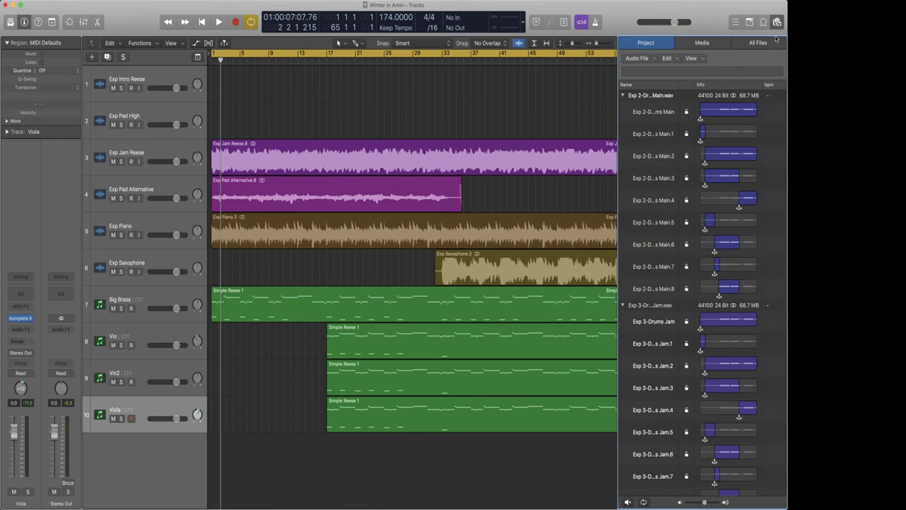
pyautogui.click(704, 43)
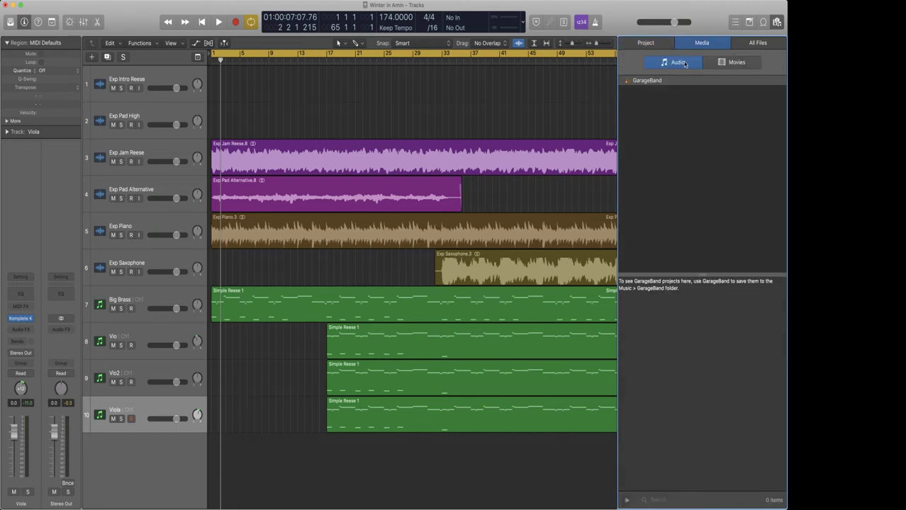
pyautogui.click(755, 43)
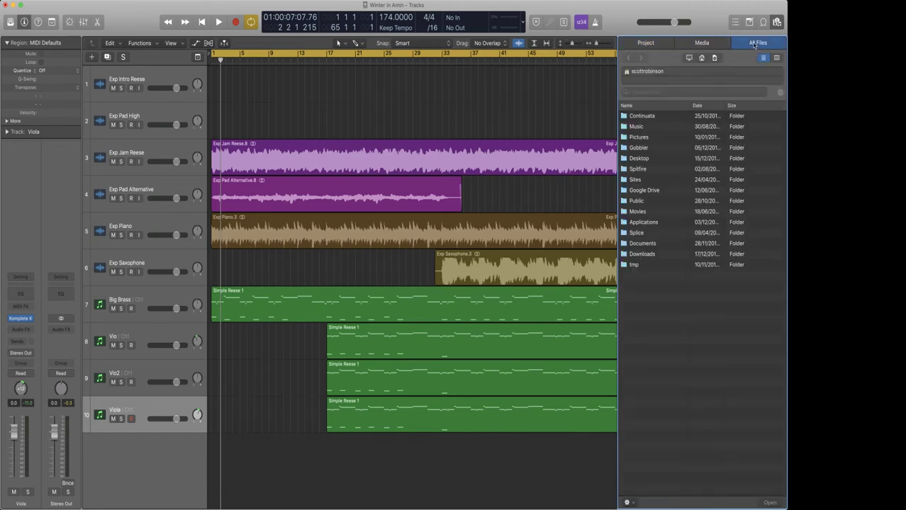
pyautogui.click(689, 58)
pyautogui.doubleClick(636, 117)
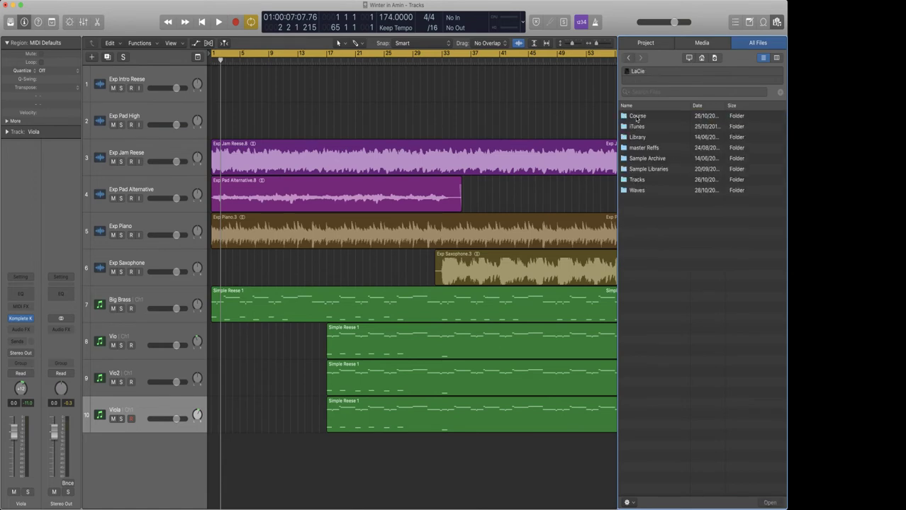
pyautogui.doubleClick(644, 158)
pyautogui.doubleClick(637, 116)
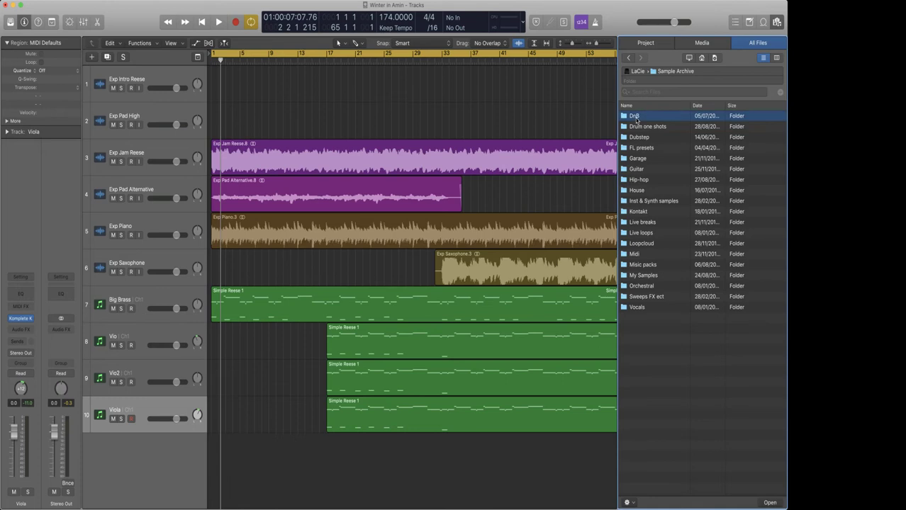
# Step: Widen the file browser's name column and search the DnB folder for "snare"
pyautogui.moveTo(689, 106); pyautogui.dragTo(727, 106)
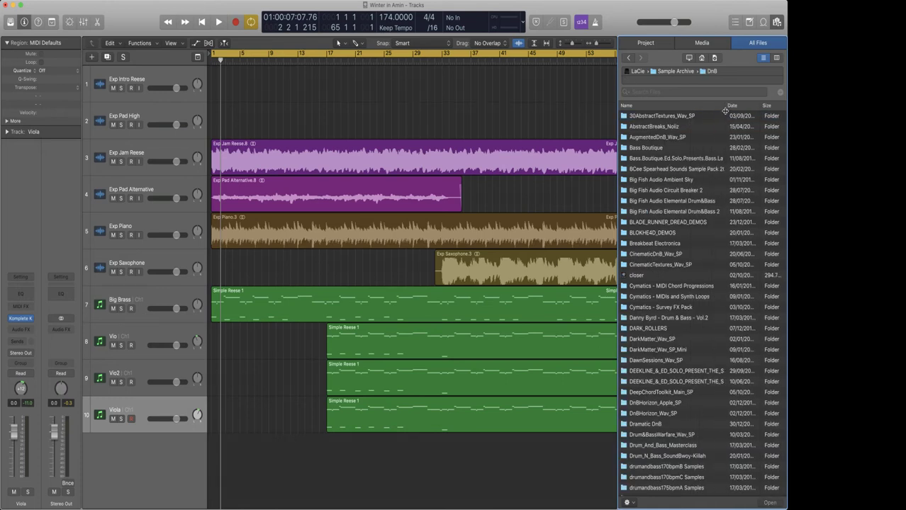
pyautogui.write('snar')
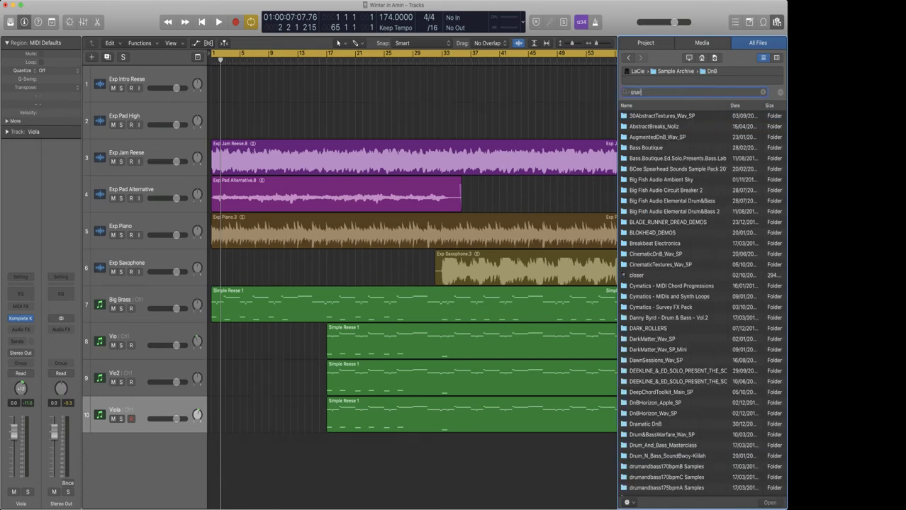
pyautogui.write('e')
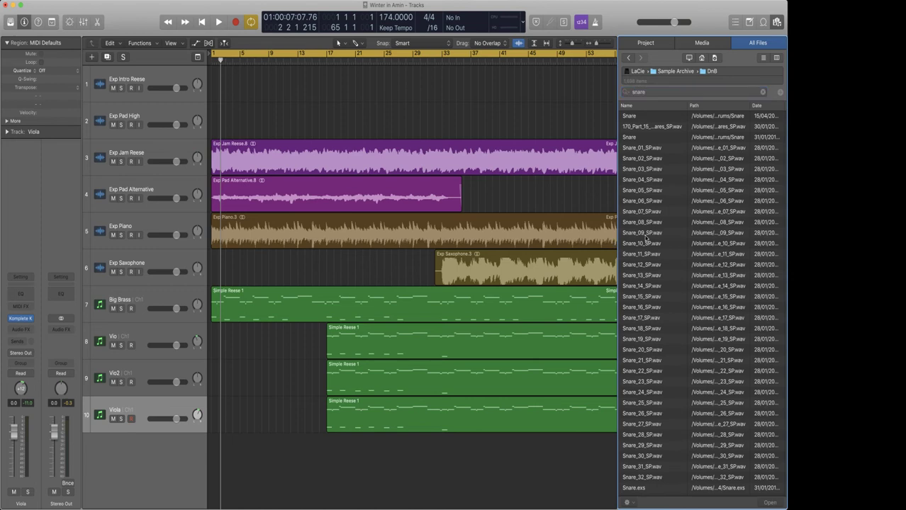
# Step: Audition snare samples from the search results, including BCE_Snare_3.wav and BCE_Snare_2.wav, against the playing arrangement
pyautogui.click(646, 236)
pyautogui.scroll(-10, 648, 253)
pyautogui.scroll(5, 652, 272)
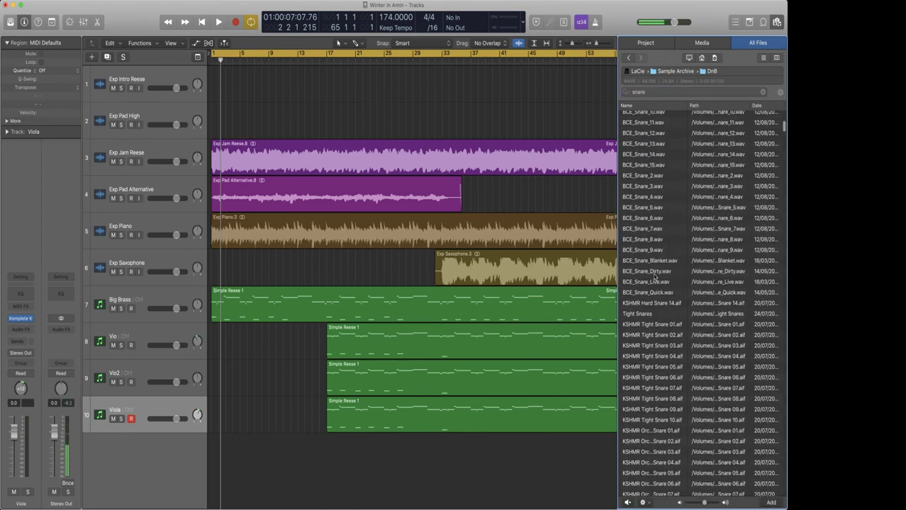
pyautogui.click(649, 195)
pyautogui.click(641, 205)
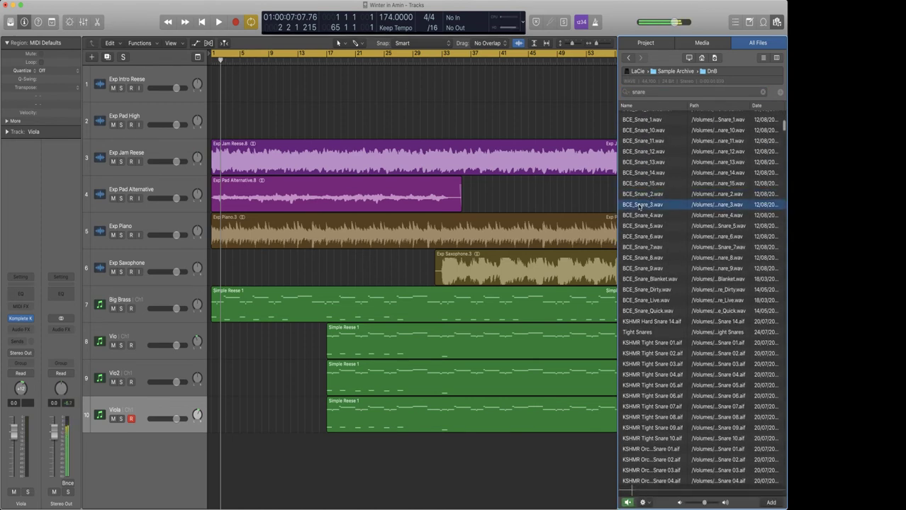
pyautogui.press('space')
pyautogui.press('Up')
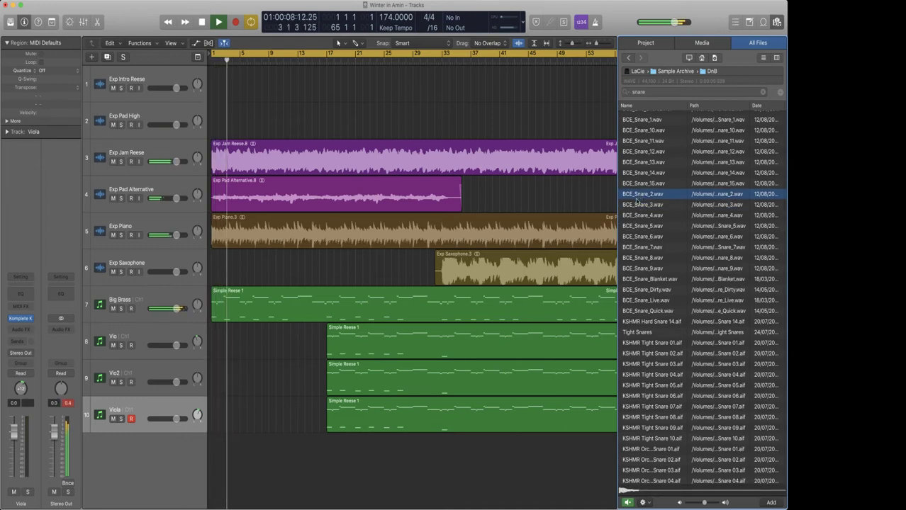
# Step: Add BCE_Snare_2.wav to the Exp Pad High track and position it on beat 2 of bar 1
pyautogui.moveTo(643, 193)
pyautogui.mouseDown()
pyautogui.moveTo(586, 192)
pyautogui.moveTo(241, 115)
pyautogui.moveTo(252, 118)
pyautogui.mouseUp()
pyautogui.moveTo(339, 126); pyautogui.dragTo(275, 121)
pyautogui.scroll(5, 240, 122)
pyautogui.hscroll(-5, 256, 122)
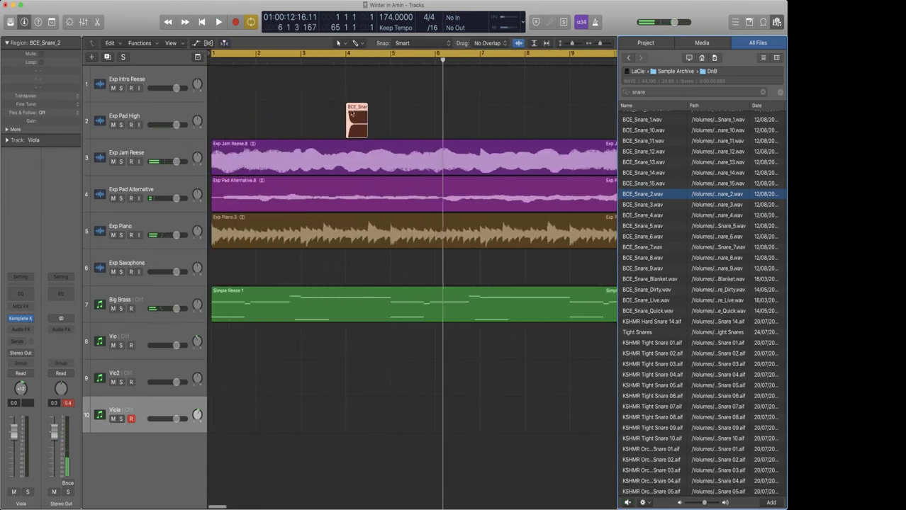
pyautogui.click(327, 112)
pyautogui.moveTo(358, 115); pyautogui.dragTo(229, 113)
pyautogui.scroll(2, 229, 114)
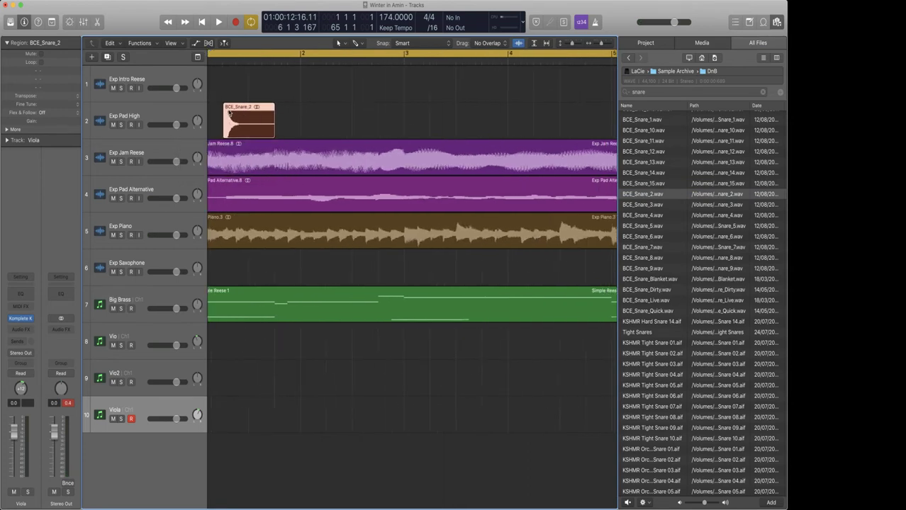
pyautogui.scroll(3, 229, 113)
pyautogui.click(292, 110)
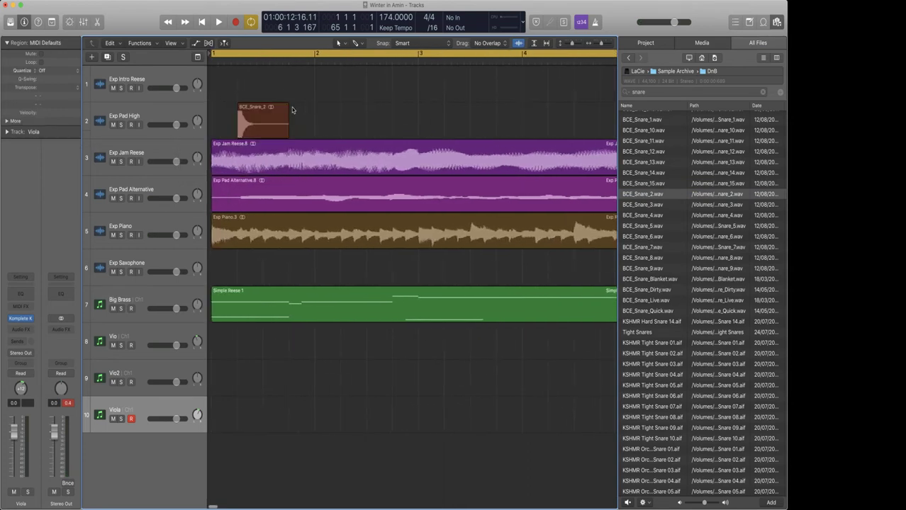
# Step: Shorten the snare region to one beat, copy it to beat 4 of bar 1, and play the result
pyautogui.moveTo(287, 132); pyautogui.dragTo(299, 108)
pyautogui.press('space')
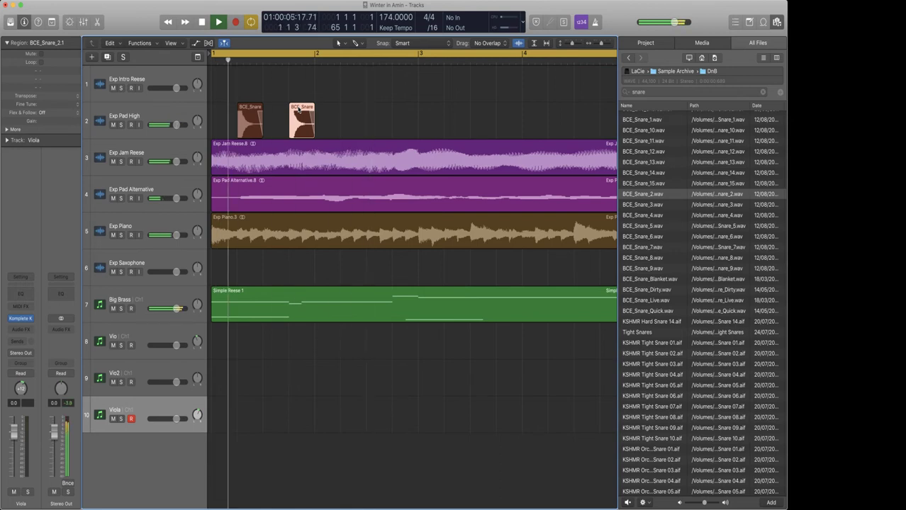
pyautogui.press('space')
# Step: Copy both snare hits from bar 1 into bar 2 on the Exp Pad High track and play them
pyautogui.press('super+Left')
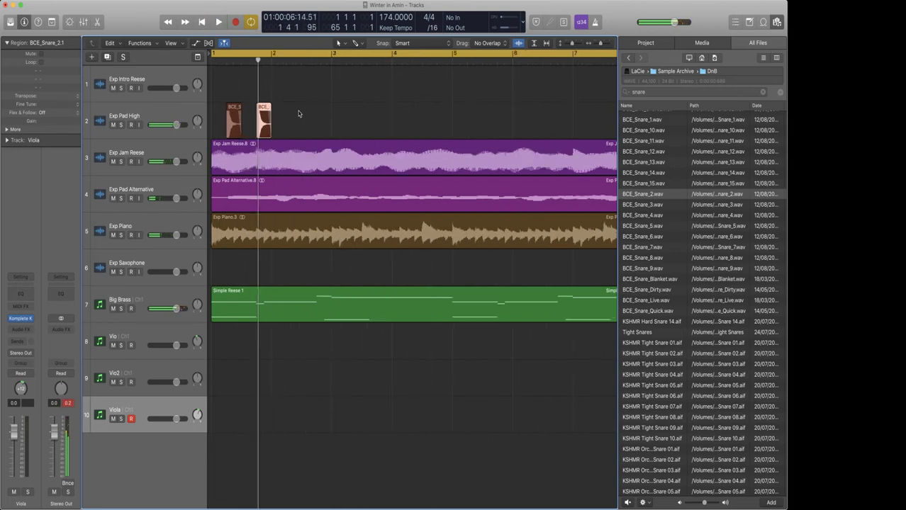
pyautogui.moveTo(232, 107); pyautogui.dragTo(291, 107)
pyautogui.click(280, 107)
pyautogui.press('space')
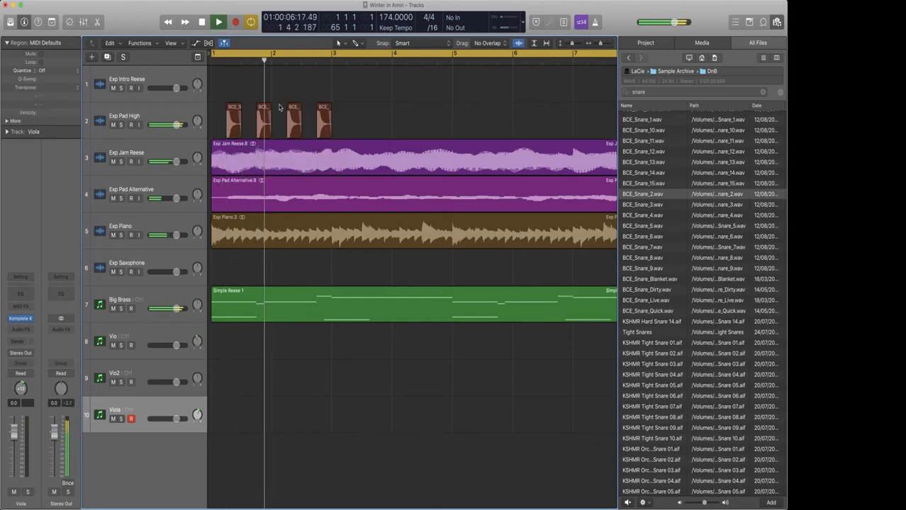
pyautogui.press('space')
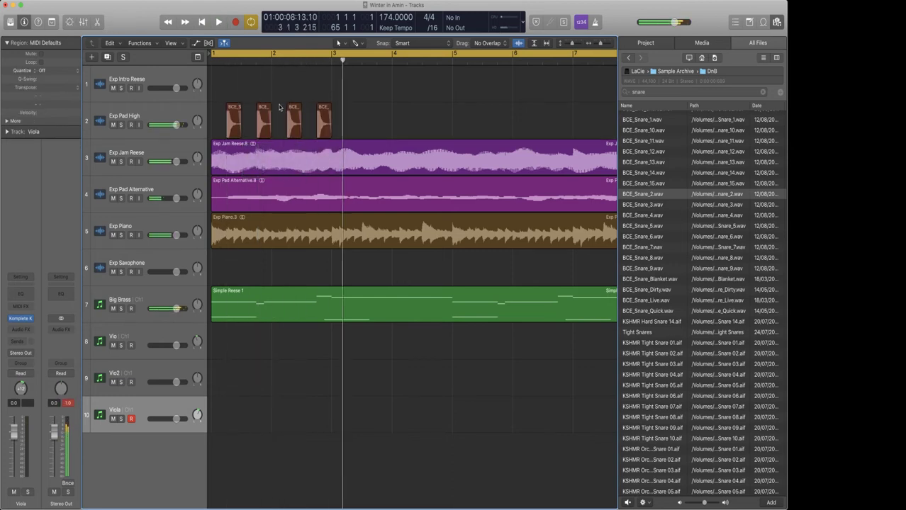
# Step: Copy the four snare hits from bars 1 and 2 into bars 3 and 4, and play from the start
pyautogui.press('super+Left')
pyautogui.moveTo(283, 112); pyautogui.dragTo(316, 114)
pyautogui.press('space')
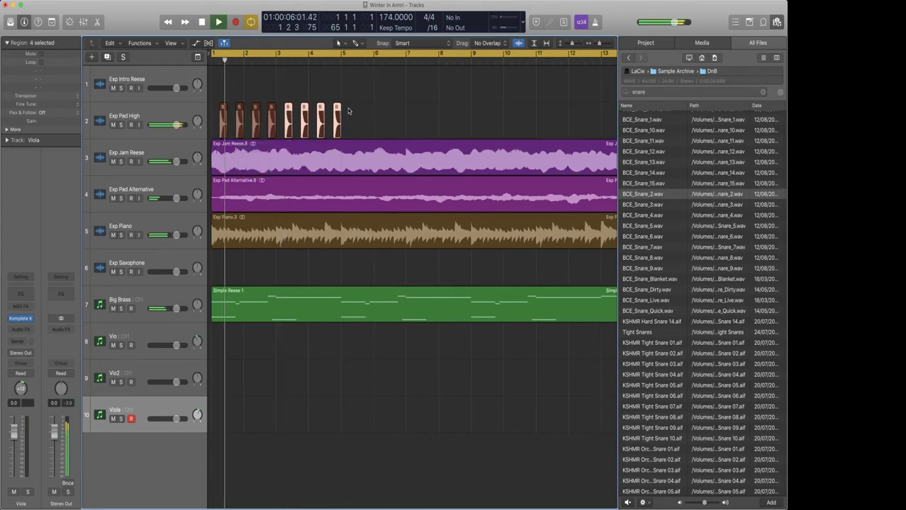
# Step: Shorten the cycle range to bars 1 to 5 around the snare hits and play the loop
pyautogui.press('super+Up')
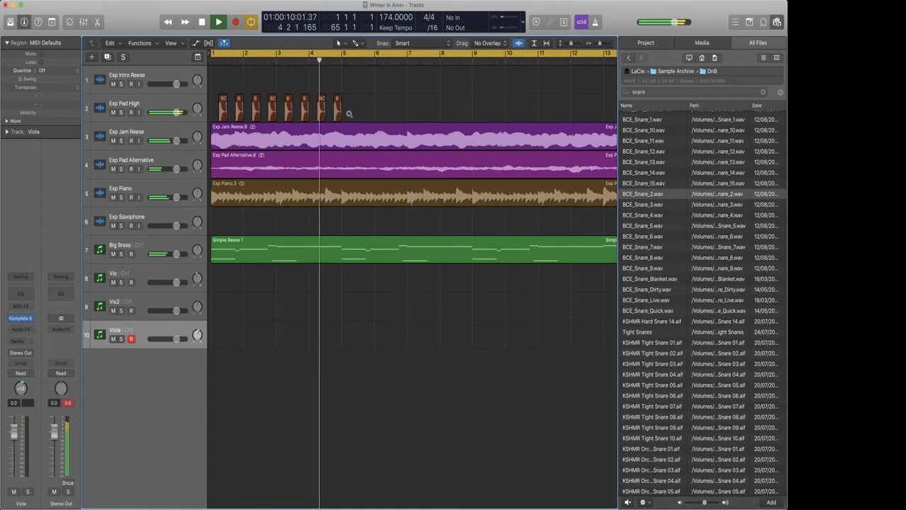
pyautogui.press('super+Left')
pyautogui.press('space')
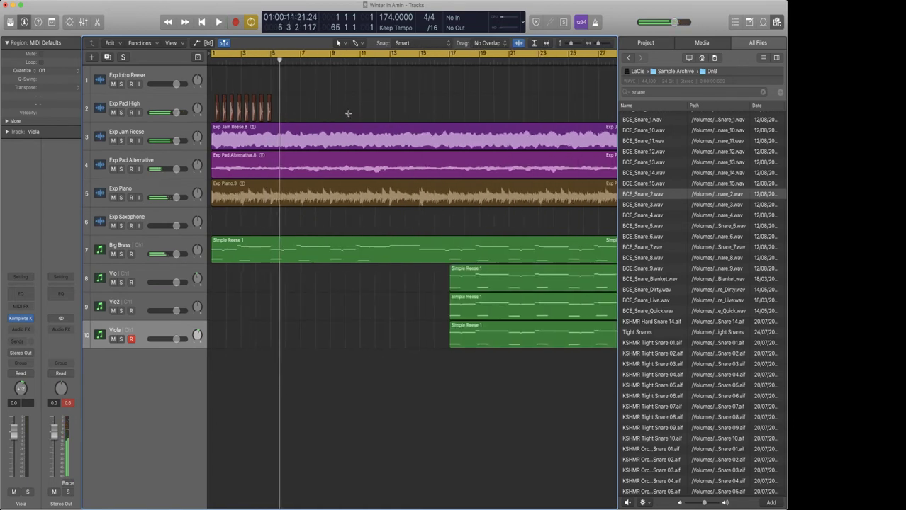
pyautogui.moveTo(257, 54); pyautogui.dragTo(213, 54)
pyautogui.press('space')
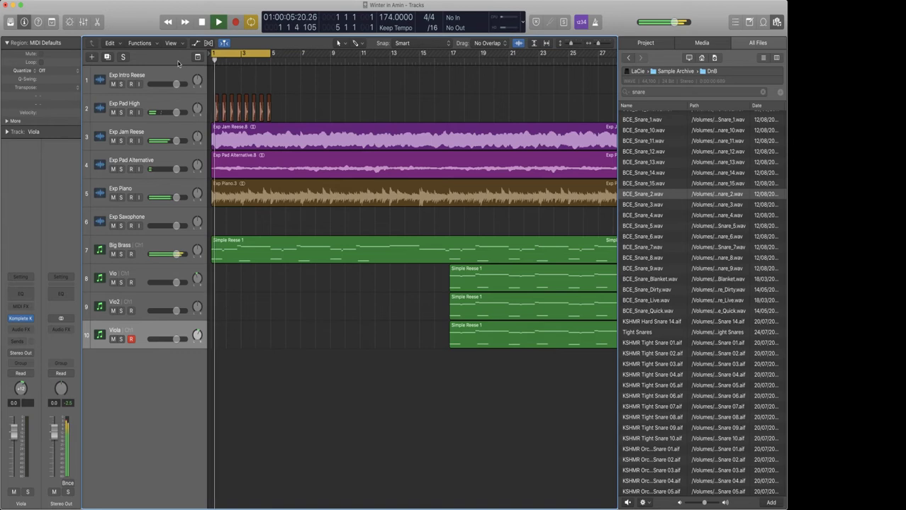
# Step: Search the DnB sample folder for "big kick" and adjust the name column's width to read the file names
pyautogui.press('super+Right')
pyautogui.press('super+Right')
pyautogui.press('super+Right')
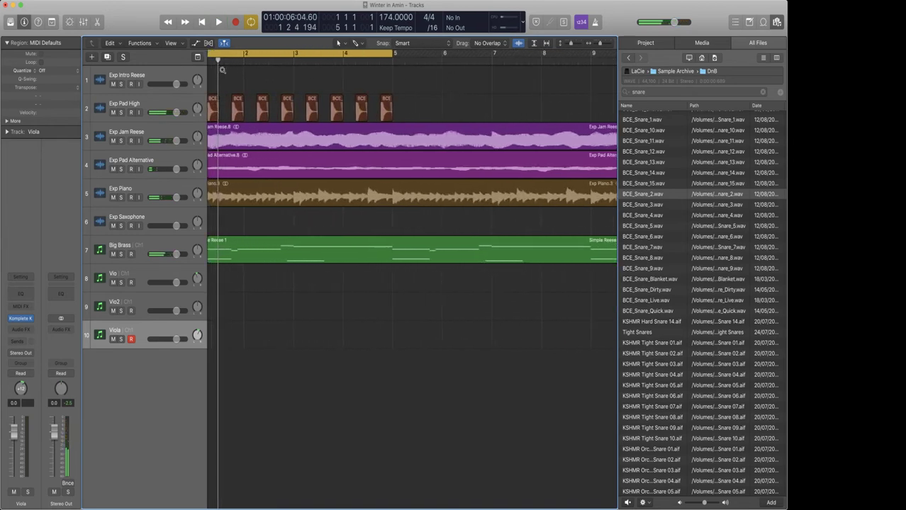
pyautogui.click(664, 93)
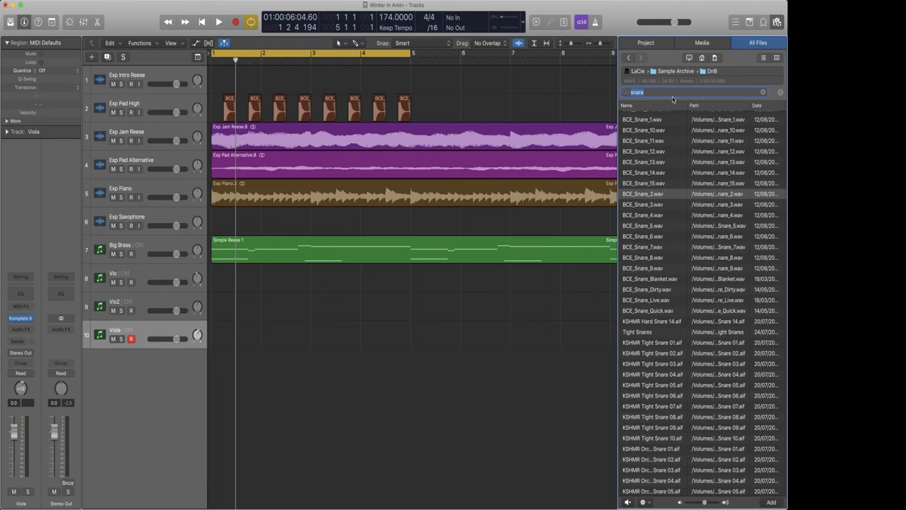
pyautogui.press('BackSpace')
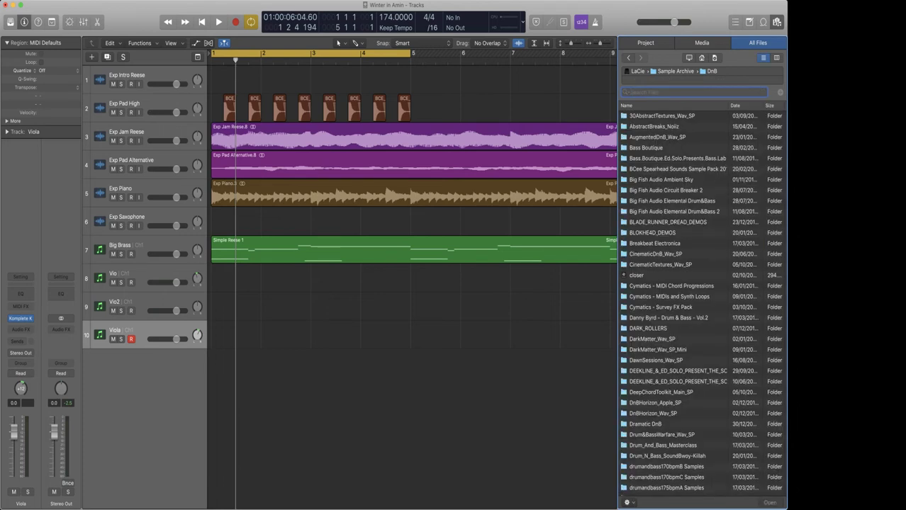
pyautogui.write('big kick')
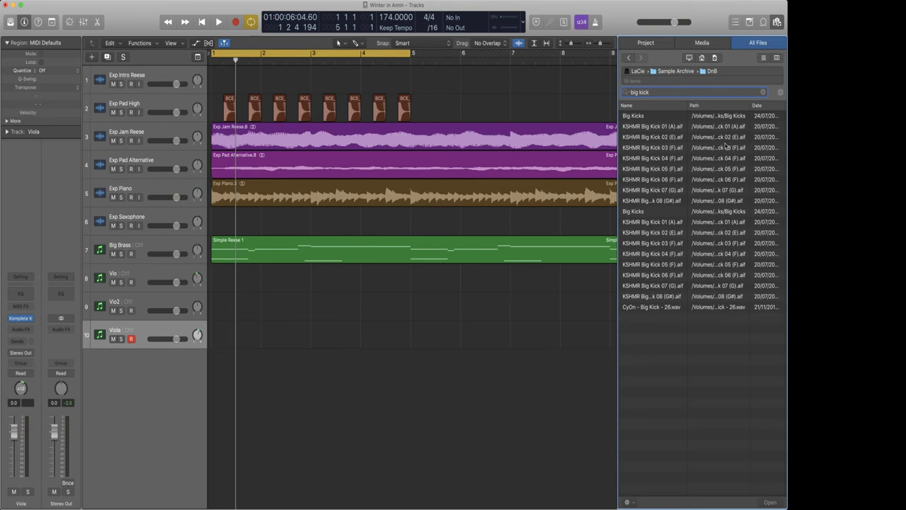
pyautogui.moveTo(688, 106); pyautogui.dragTo(727, 116)
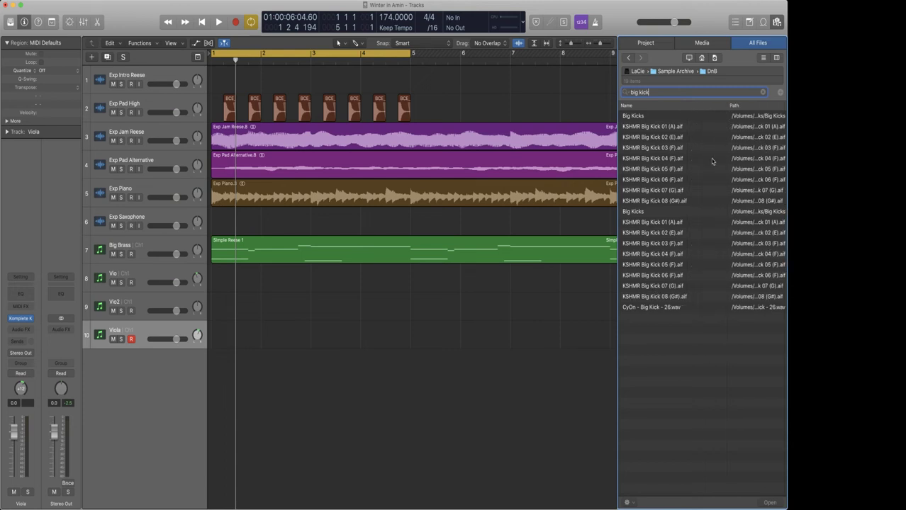
pyautogui.moveTo(700, 109); pyautogui.dragTo(687, 110)
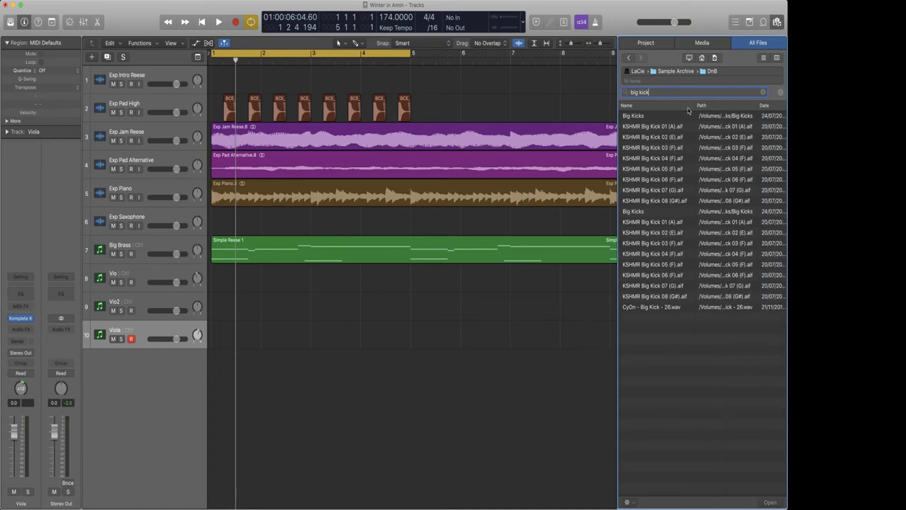
# Step: Search the DnB sample folder for "bigkick", and clear the search
pyautogui.click(639, 93)
pyautogui.press('BackSpace')
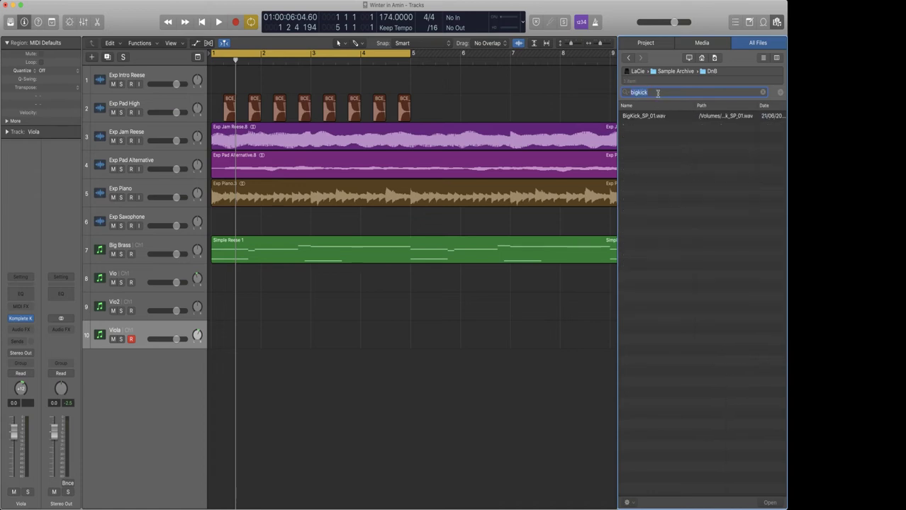
pyautogui.press('BackSpace')
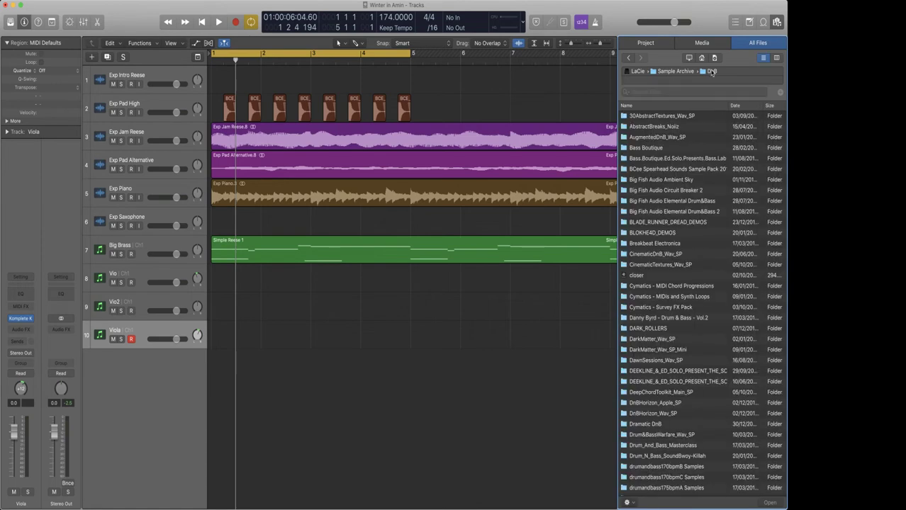
# Step: Browse the DnB sample archive and open the folder THE_MEDIKS_DRUM_&_BASS_SURGERY
pyautogui.scroll(-15, 670, 205)
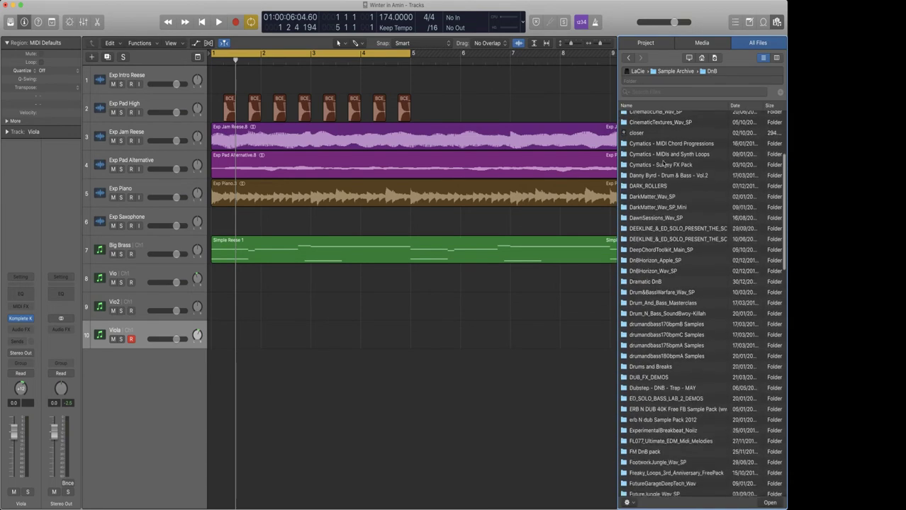
pyautogui.scroll(-1, 670, 205)
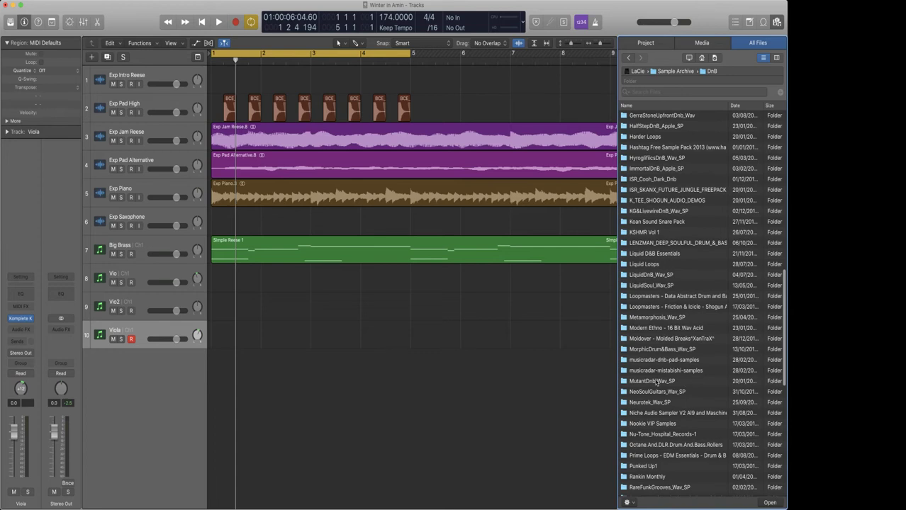
pyautogui.scroll(-3, 670, 390)
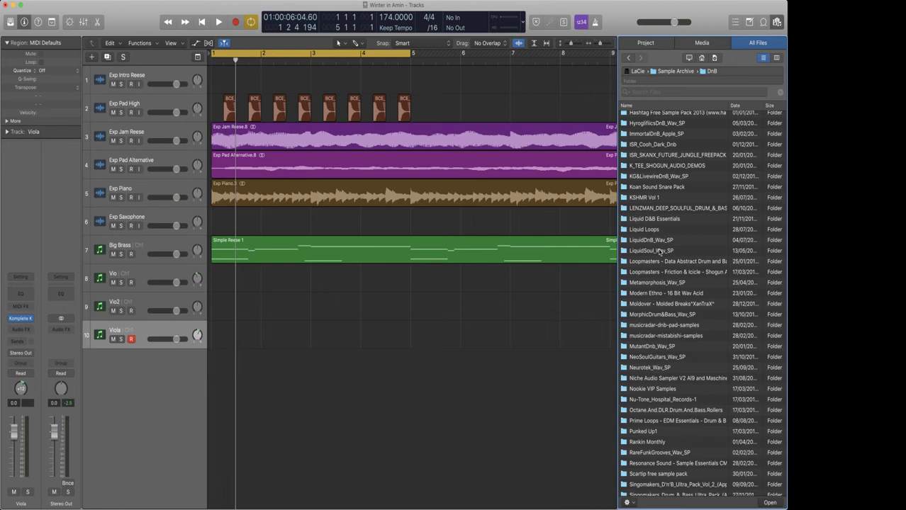
pyautogui.scroll(-10, 659, 251)
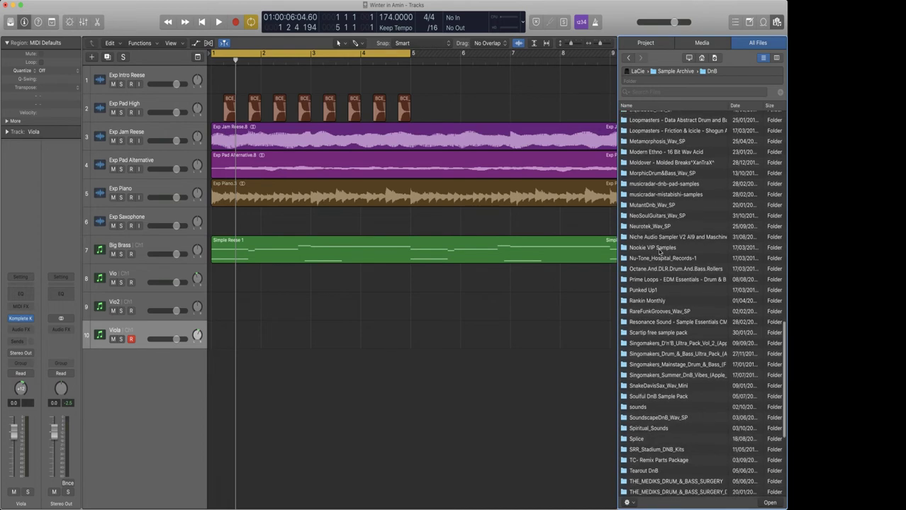
pyautogui.scroll(-2, 681, 283)
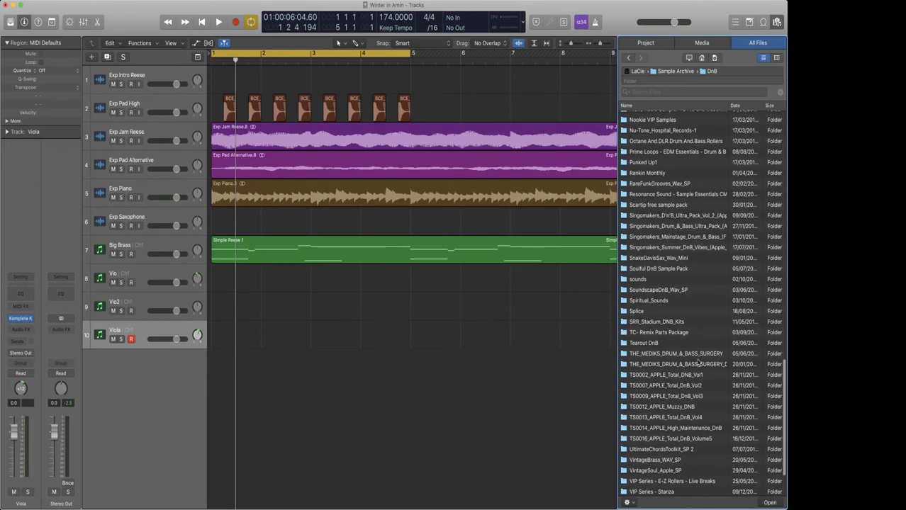
pyautogui.doubleClick(693, 355)
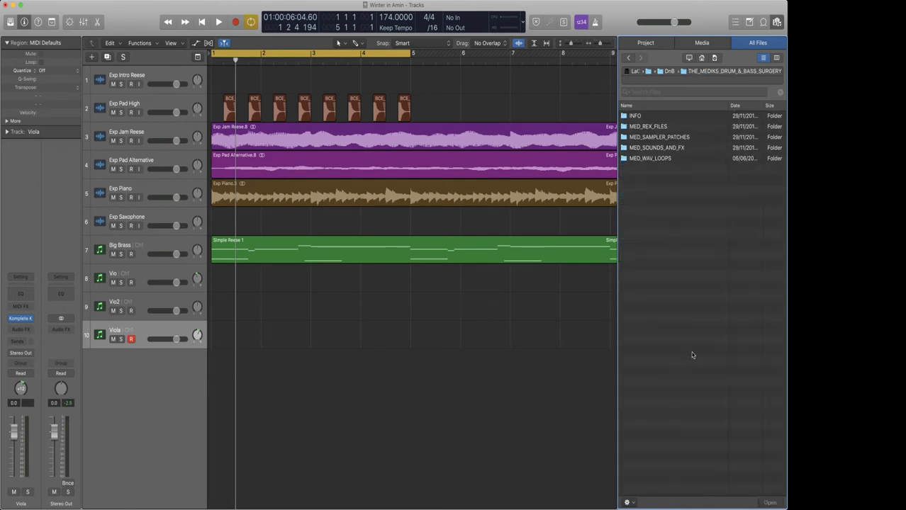
# Step: Locate and open the MED_Kicks folder in MED_DRUM_HITS under MED_SOUNDS_AND_FX
pyautogui.doubleClick(651, 159)
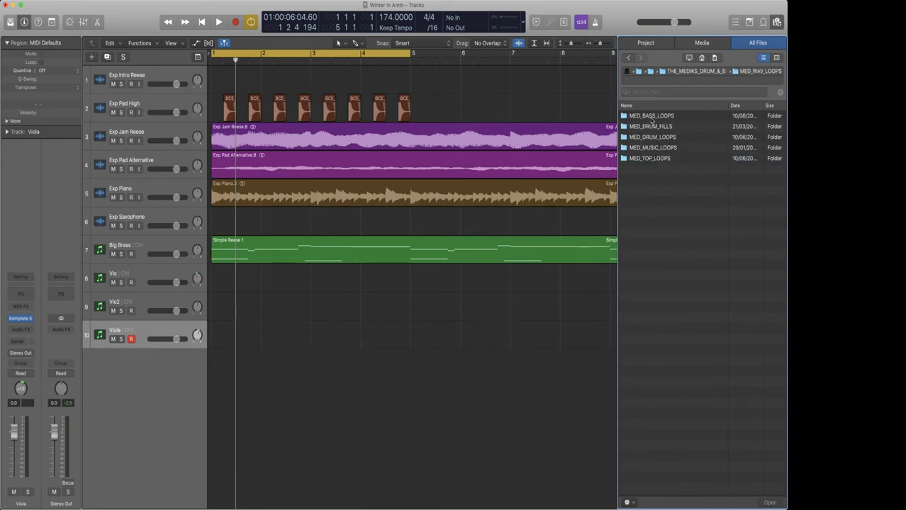
pyautogui.click(627, 59)
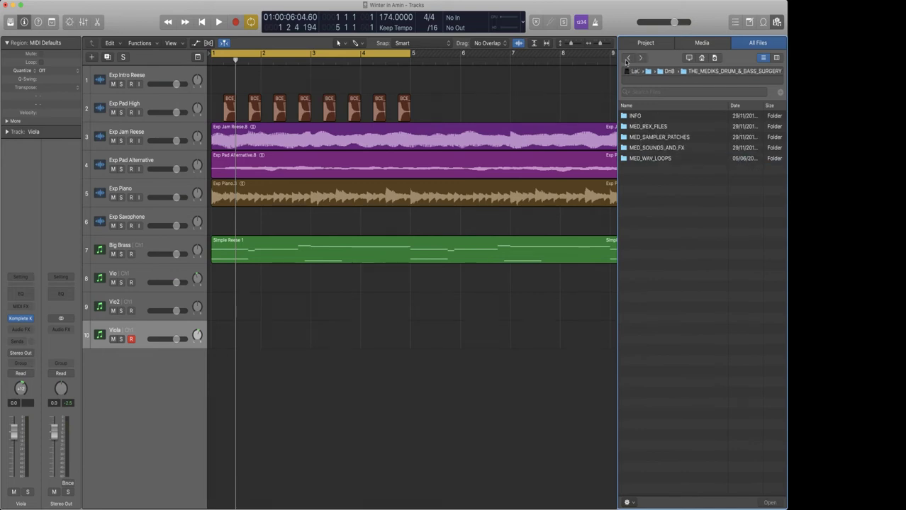
pyautogui.doubleClick(652, 148)
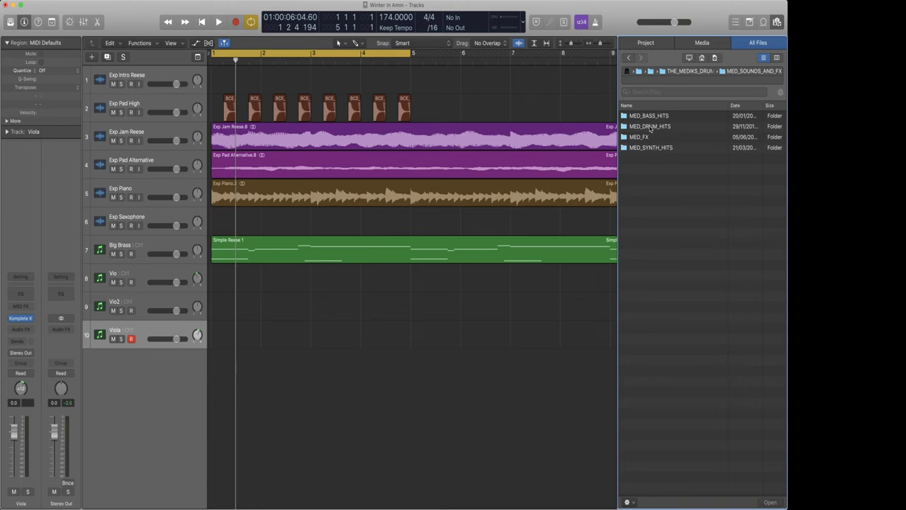
pyautogui.doubleClick(649, 127)
pyautogui.doubleClick(651, 126)
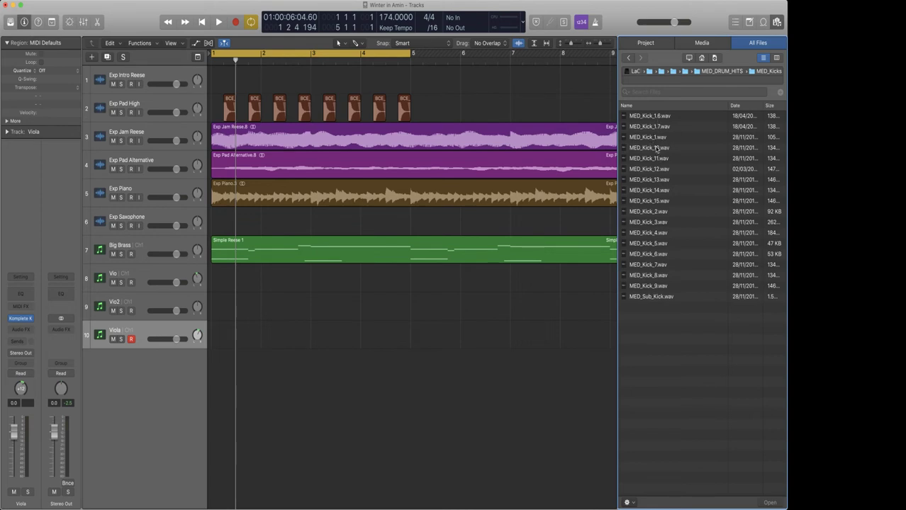
# Step: Audition the kick samples MED_Kick_1.7.wav and MED_Kick_1.6.wav
pyautogui.click(647, 127)
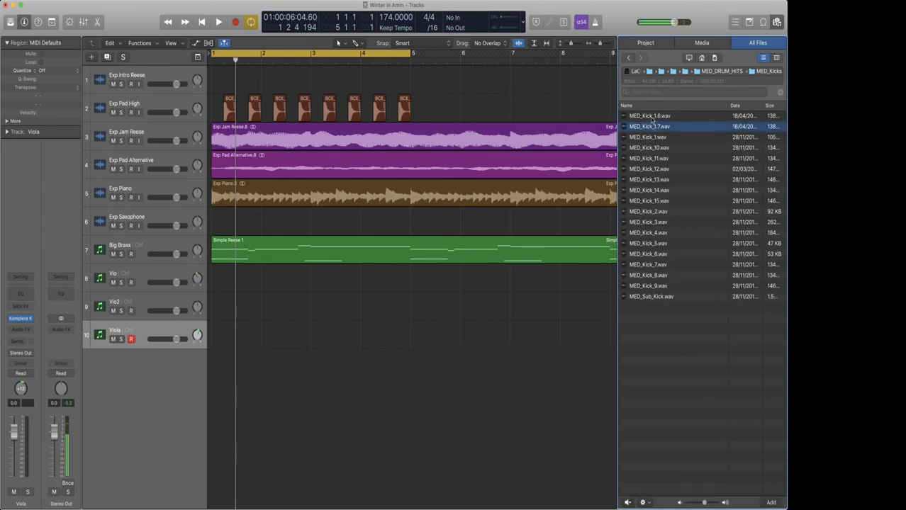
pyautogui.click(648, 118)
pyautogui.click(647, 128)
# Step: Place MED_Kick_1.7.wav at the start of bar 1 on the Exp Intro Reese track and play it
pyautogui.moveTo(647, 127); pyautogui.dragTo(232, 83)
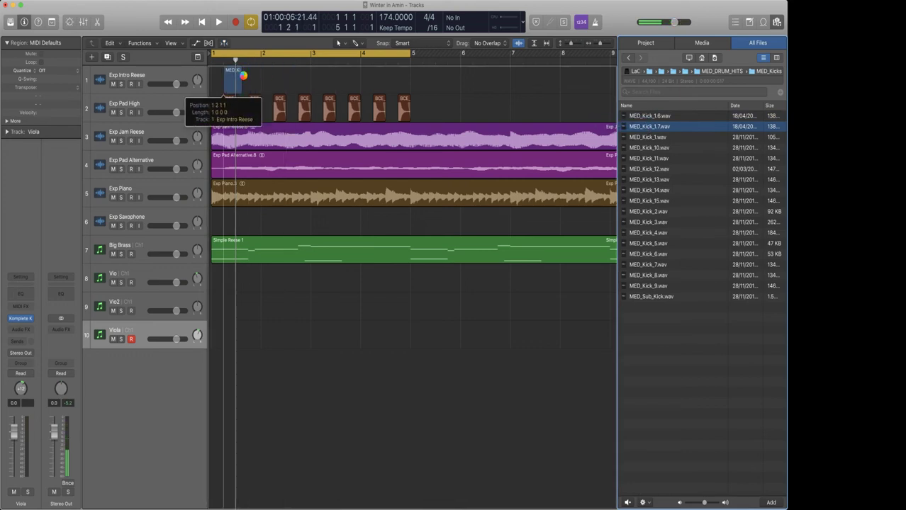
pyautogui.moveTo(240, 77); pyautogui.dragTo(214, 73)
pyautogui.press('space')
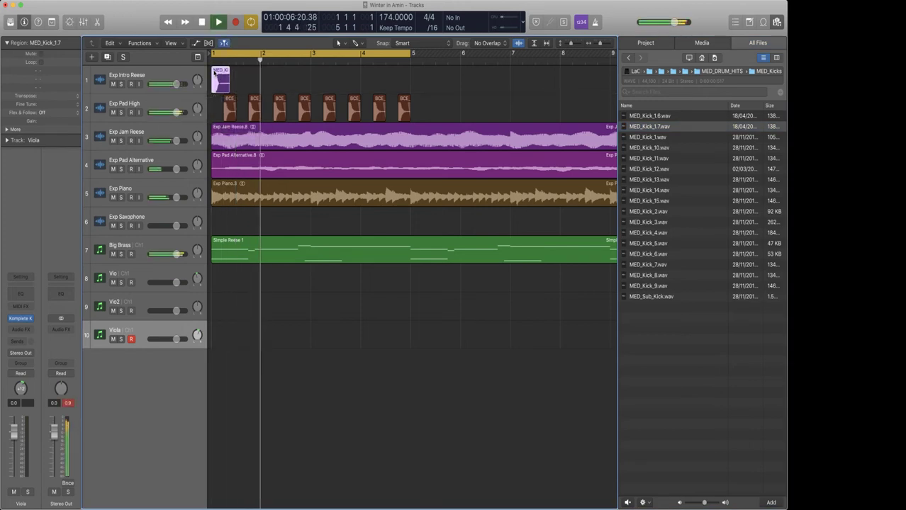
pyautogui.press('space')
# Step: Copy the kick to midway between beats 3 and 4 of bar 1 on the same track and play the result
pyautogui.scroll(5, 214, 73)
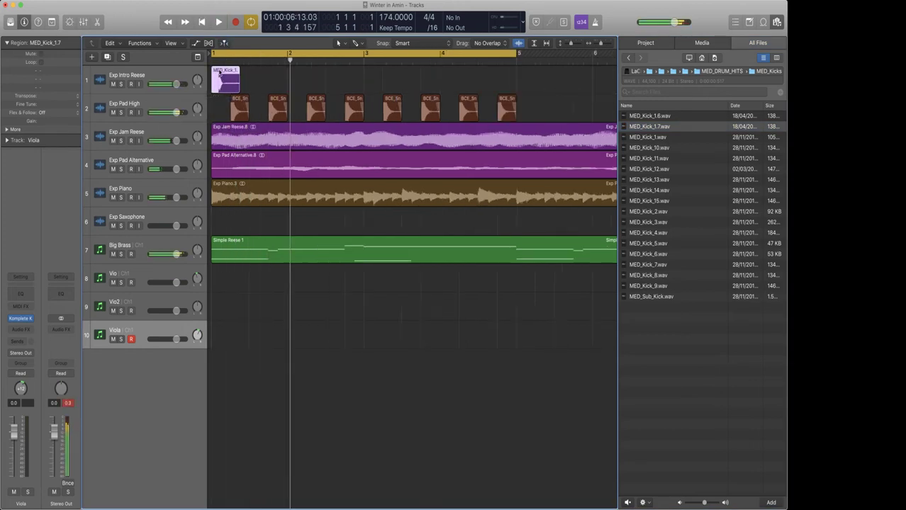
pyautogui.moveTo(318, 89); pyautogui.dragTo(417, 88)
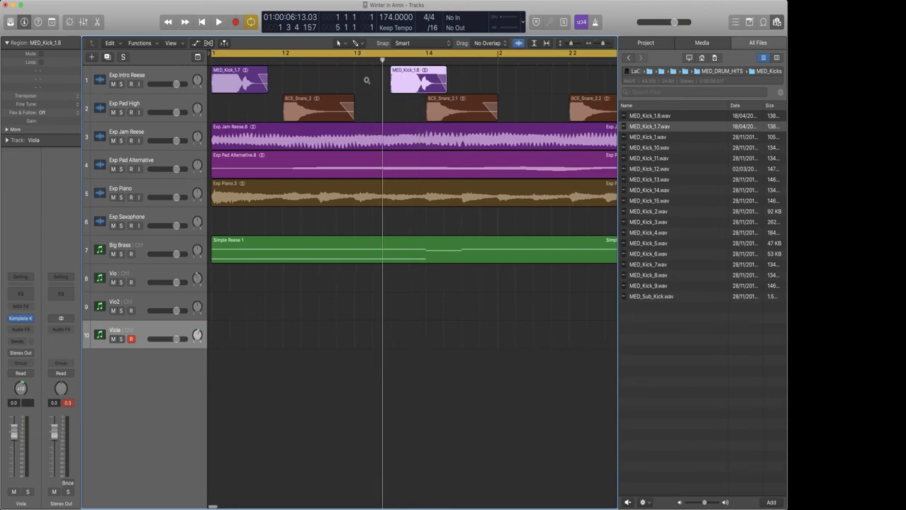
pyautogui.press('super+Left')
pyautogui.press('super+Left')
pyautogui.press('space')
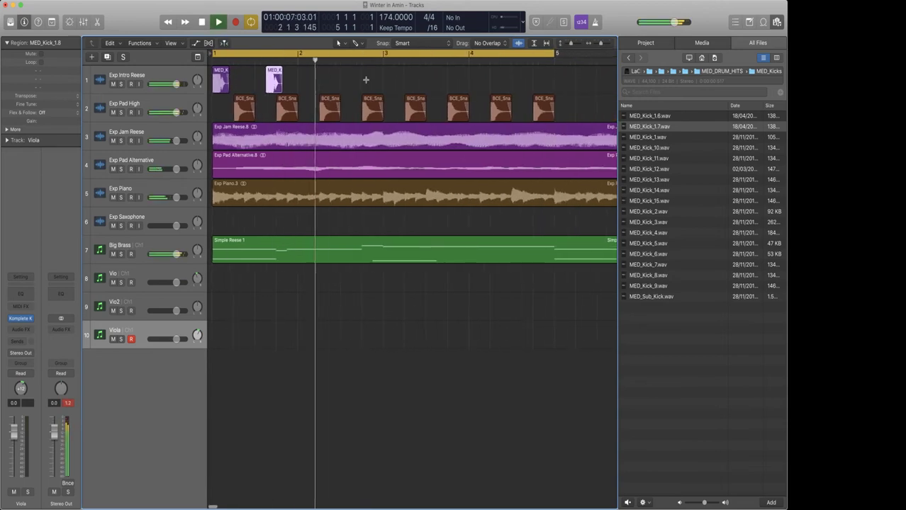
pyautogui.press('space')
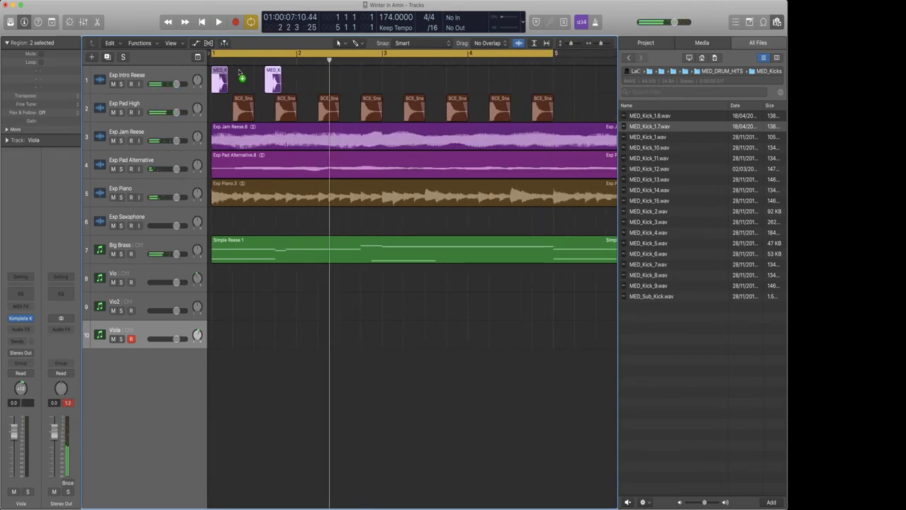
# Step: Copy the two kicks from bar 1 into bar 2, copy all four into bars 3 and 4, and play the loop
pyautogui.moveTo(219, 74); pyautogui.dragTo(301, 74)
pyautogui.press('super+Left')
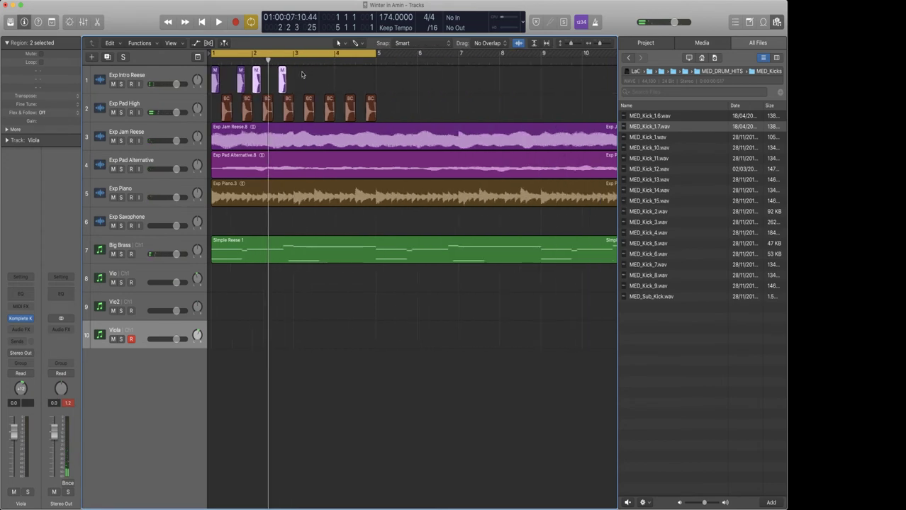
pyautogui.moveTo(216, 78); pyautogui.dragTo(298, 78)
pyautogui.press('space')
pyautogui.click(390, 85)
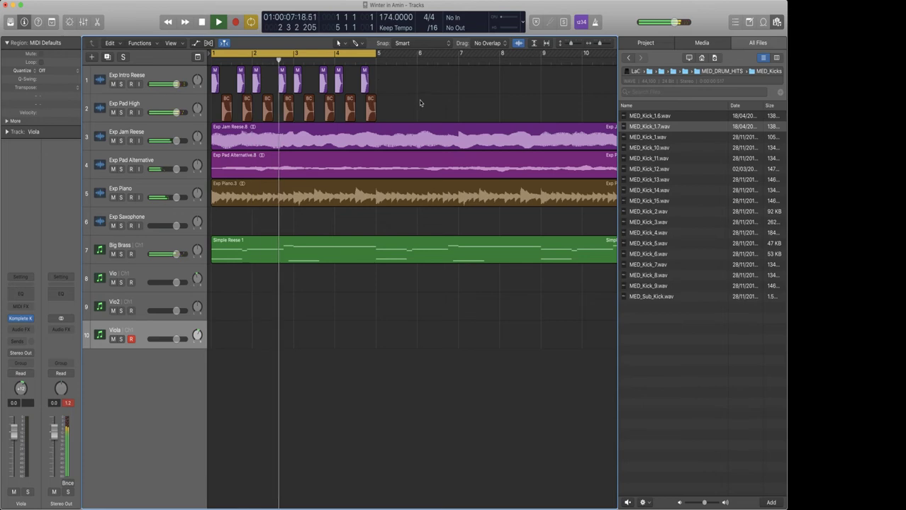
# Step: Create a Drummer track with the Alternative genre below the Exp Pad High track
pyautogui.keyDown('ctrl'); pyautogui.keyDown('alt'); pyautogui.click(399, 89); pyautogui.keyUp('alt'); pyautogui.keyUp('ctrl')
pyautogui.keyDown('ctrl'); pyautogui.keyDown('alt'); pyautogui.click(399, 90); pyautogui.keyUp('alt'); pyautogui.keyUp('ctrl')
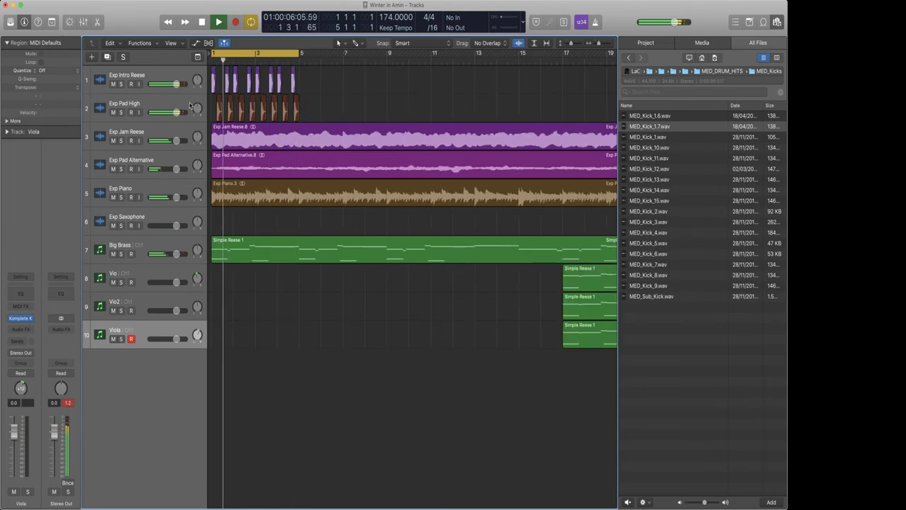
pyautogui.click(135, 104)
pyautogui.press('super+alt+n')
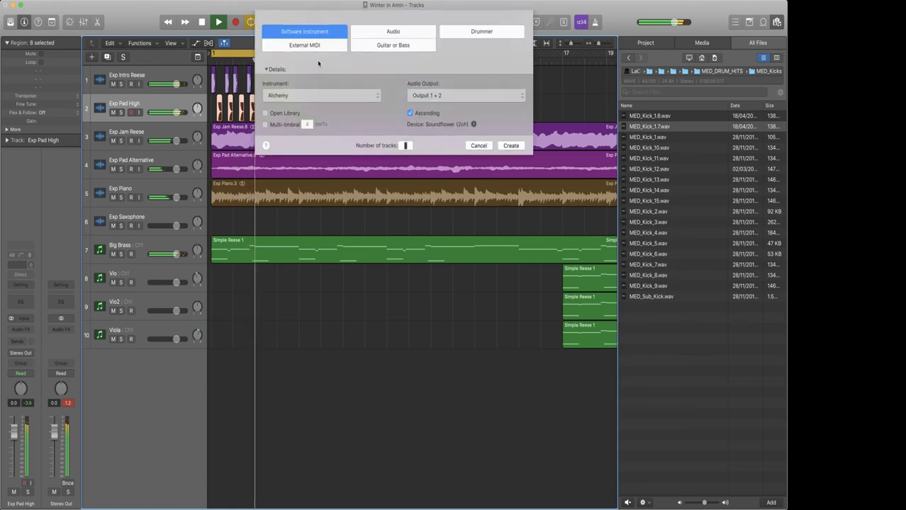
pyautogui.click(484, 34)
pyautogui.click(323, 94)
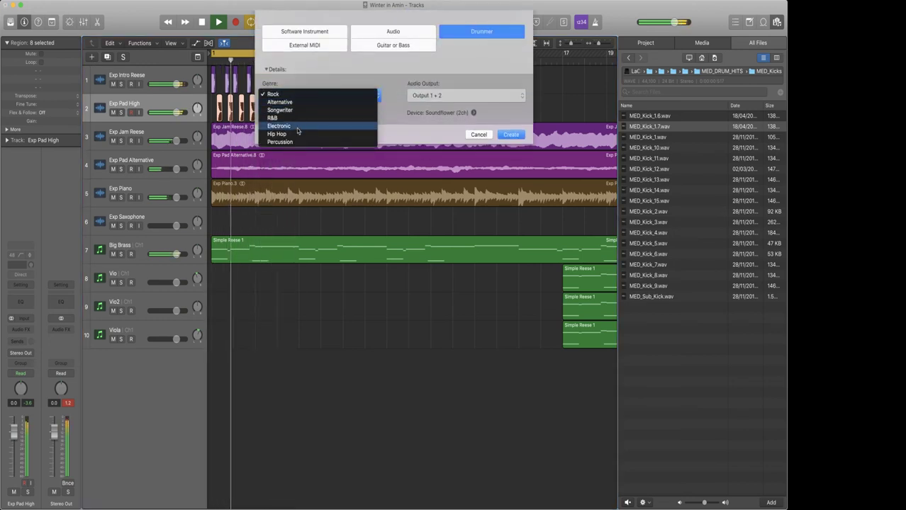
pyautogui.click(287, 102)
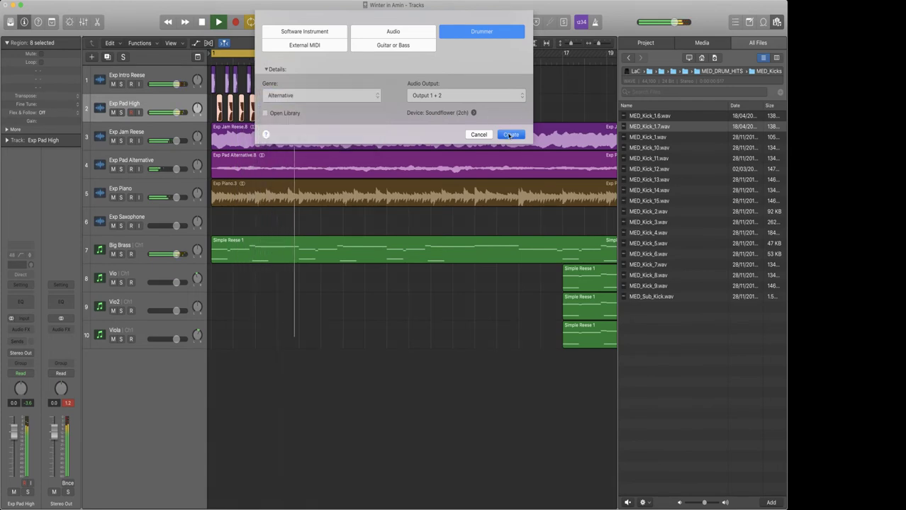
pyautogui.click(509, 134)
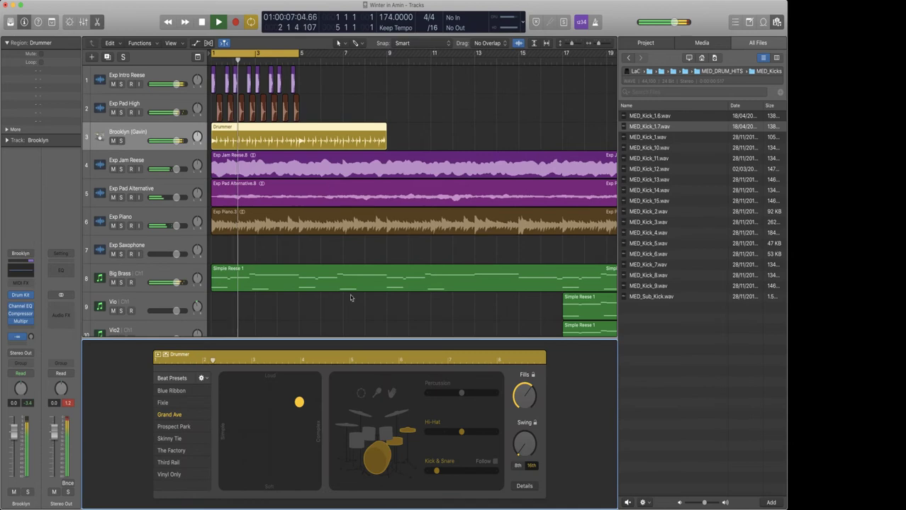
# Step: Limit the Drummer kit to cymbals, shorten its region to end at bar 5, and play the loop
pyautogui.click(390, 413)
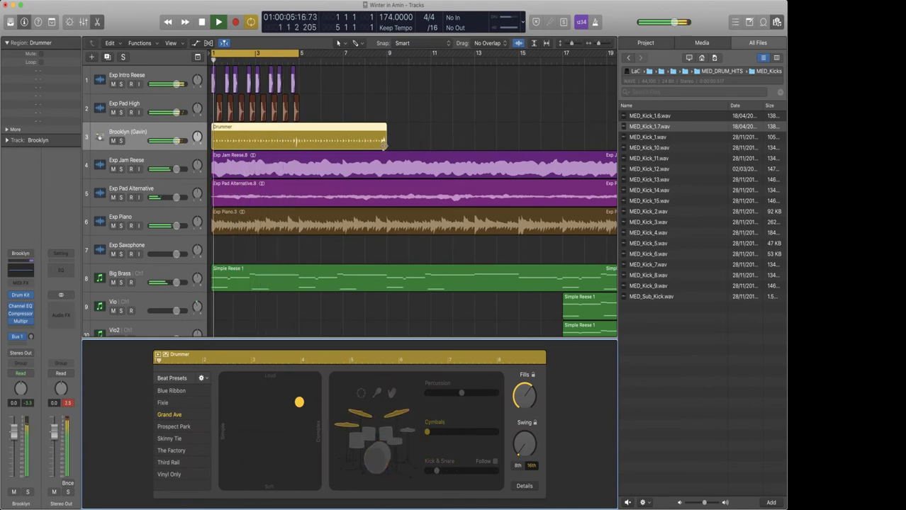
pyautogui.moveTo(385, 142); pyautogui.dragTo(299, 151)
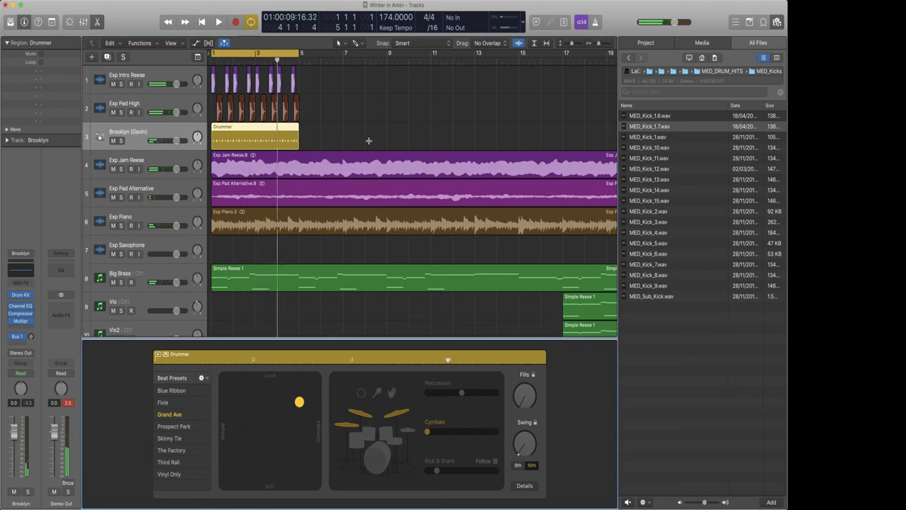
pyautogui.press('space')
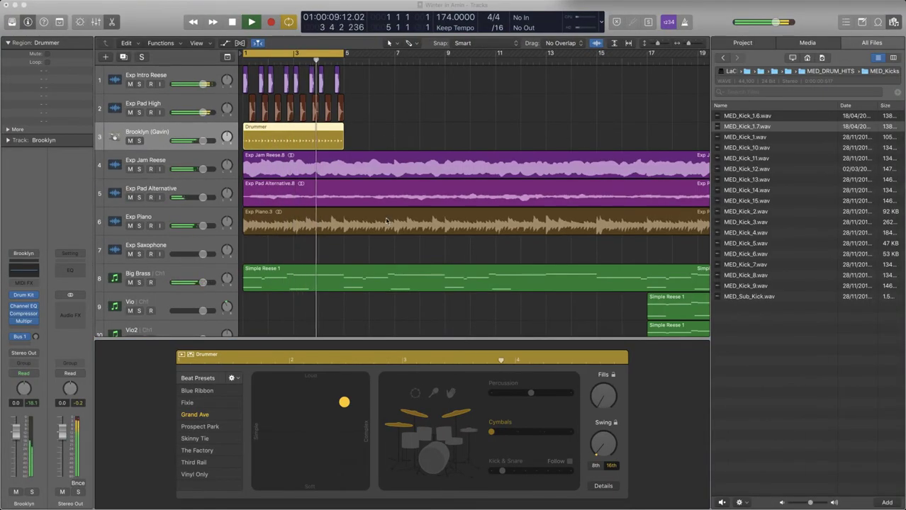
# Step: Create another Drummer track with the Percussion genre below the Brooklyn drummer track
pyautogui.scroll(5, 353, 132)
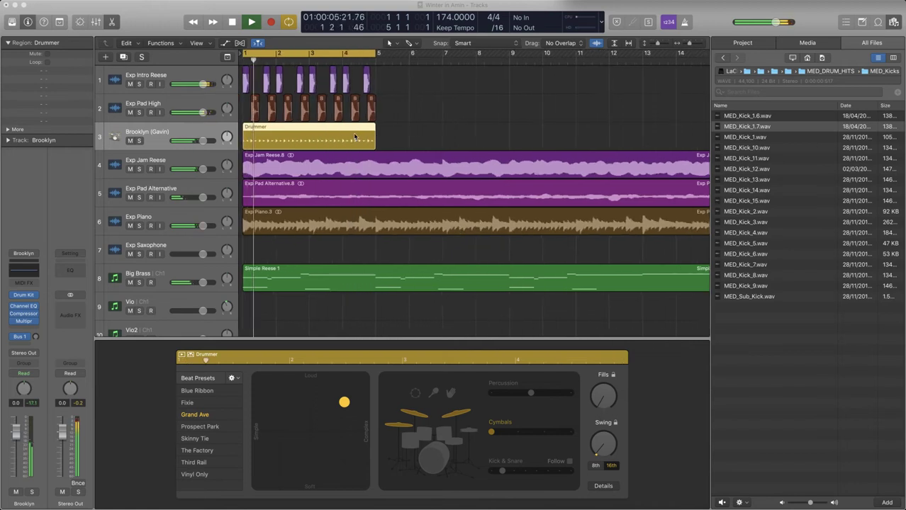
pyautogui.click(105, 57)
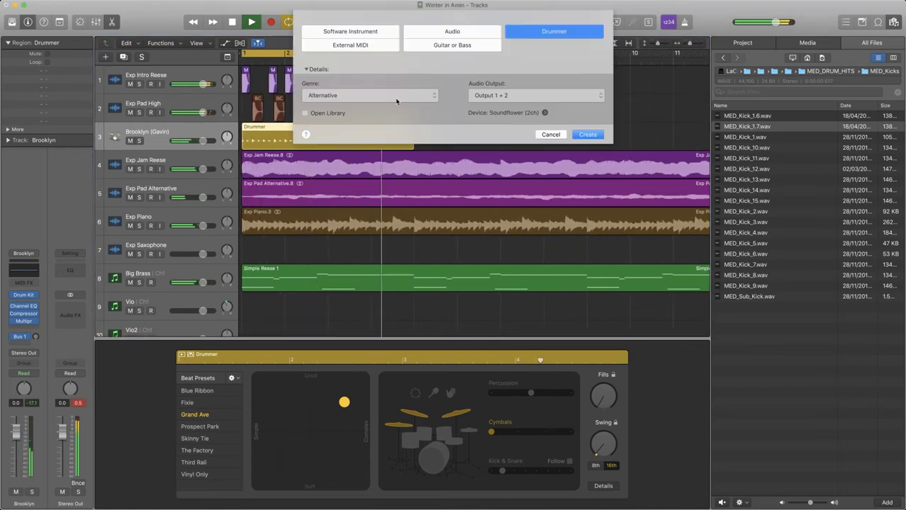
pyautogui.click(396, 101)
pyautogui.click(340, 196)
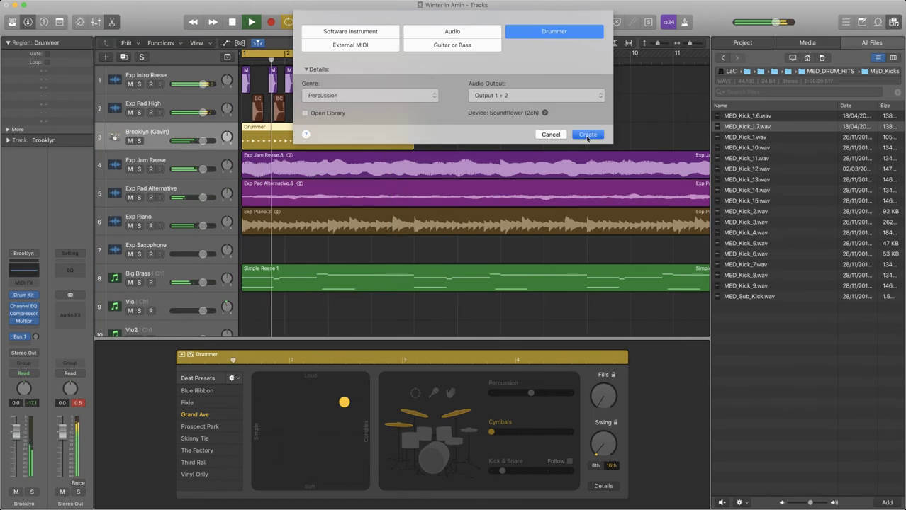
pyautogui.press('Return')
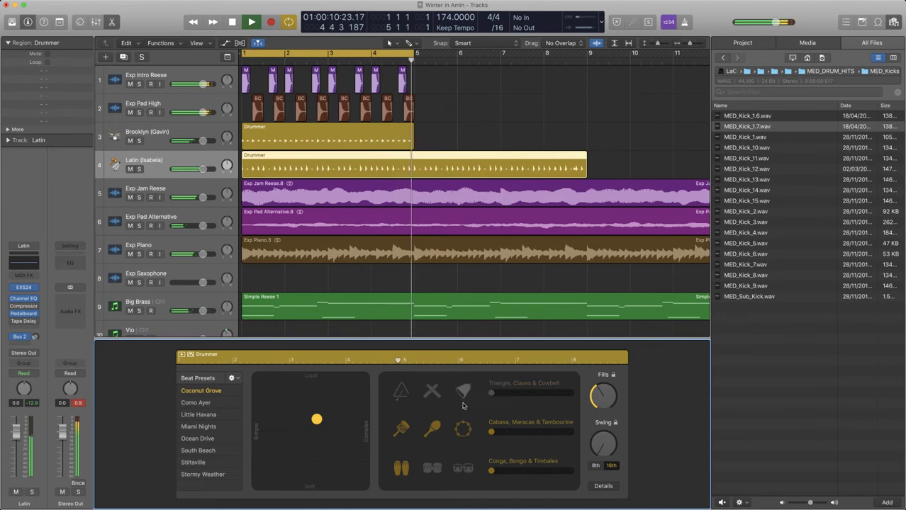
# Step: Limit the Latin kit to cabasa, maracas and tambourine with a busier, louder pattern, and shorten its region to end at bar 5
pyautogui.moveTo(491, 432); pyautogui.dragTo(539, 432)
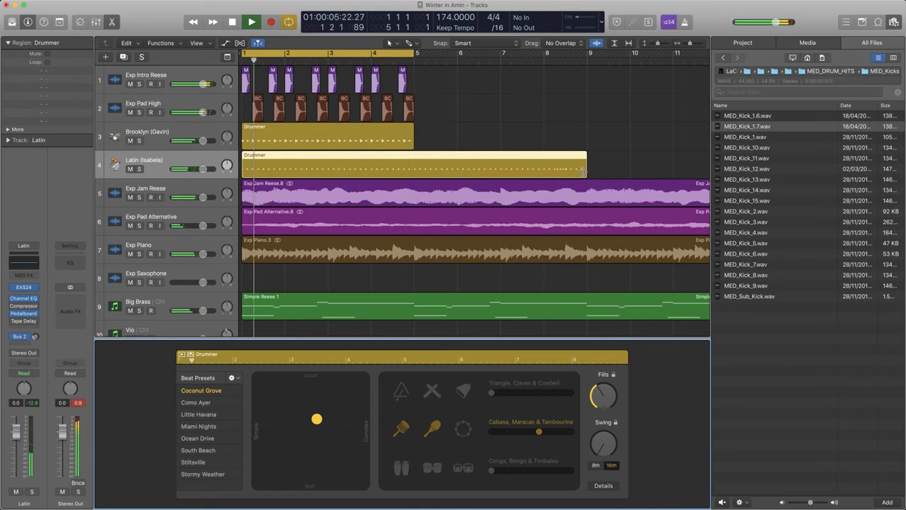
pyautogui.moveTo(581, 171); pyautogui.dragTo(412, 177)
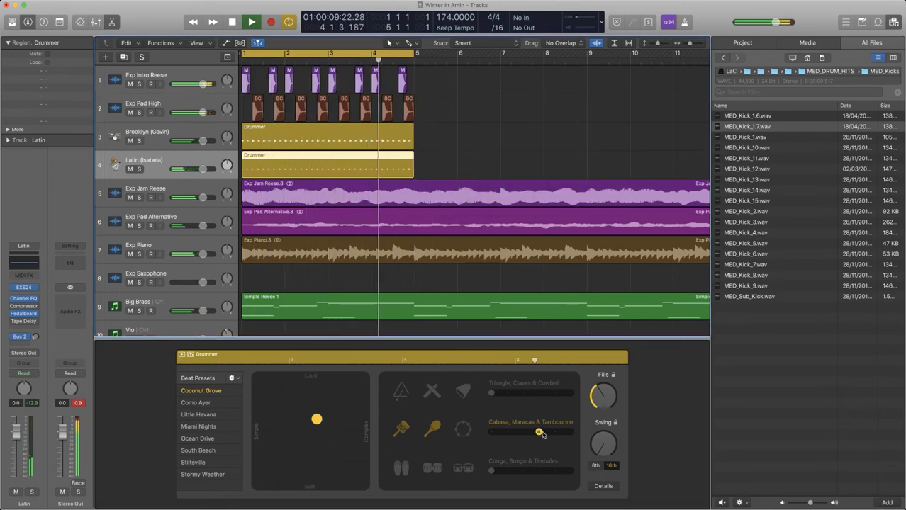
pyautogui.moveTo(541, 433); pyautogui.dragTo(558, 436)
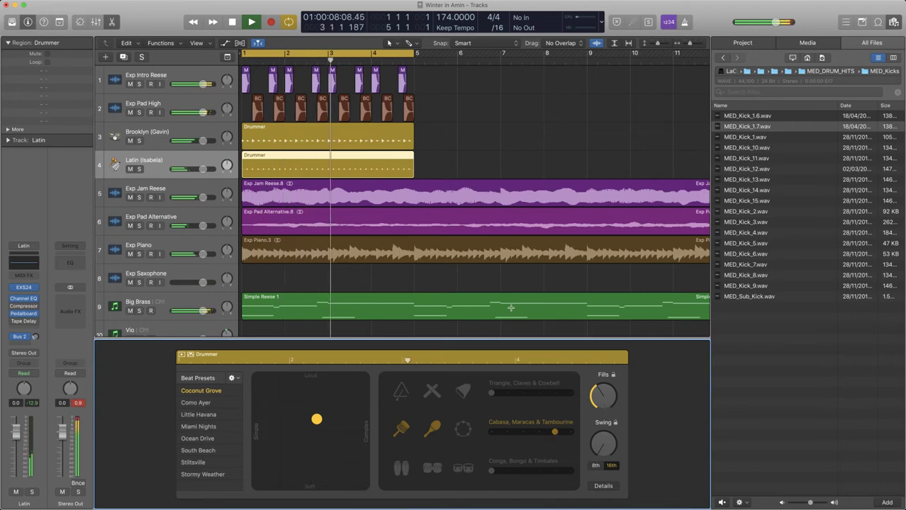
pyautogui.click(463, 429)
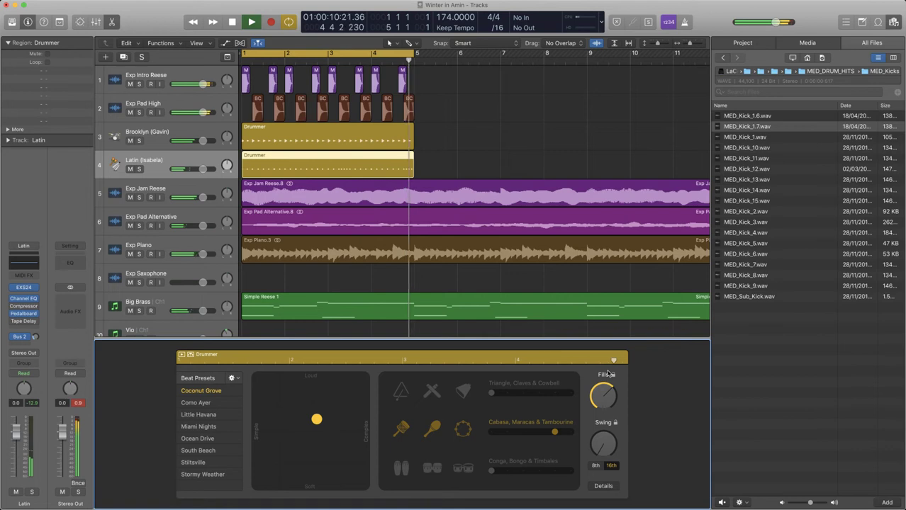
pyautogui.click(329, 393)
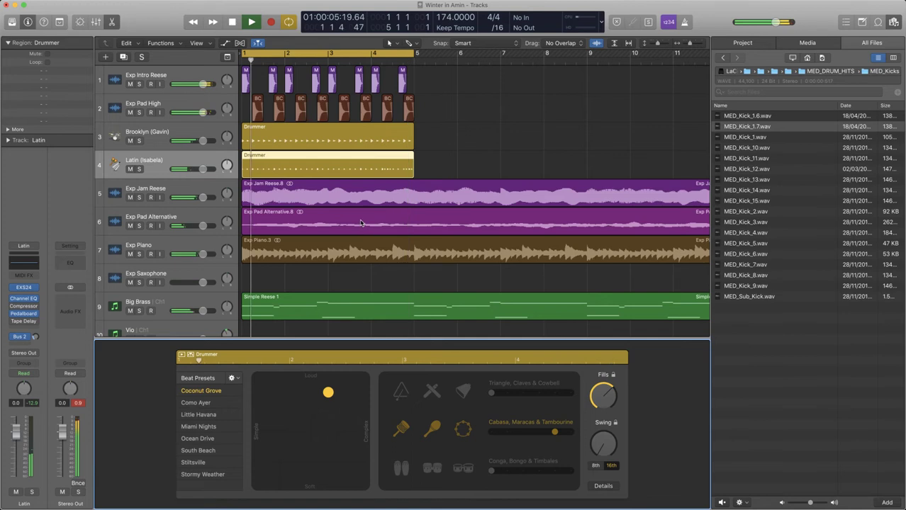
# Step: Stop playback and copy all drum regions of bars 1 to 4 on the top four tracks to bar 5
pyautogui.press('super+Right')
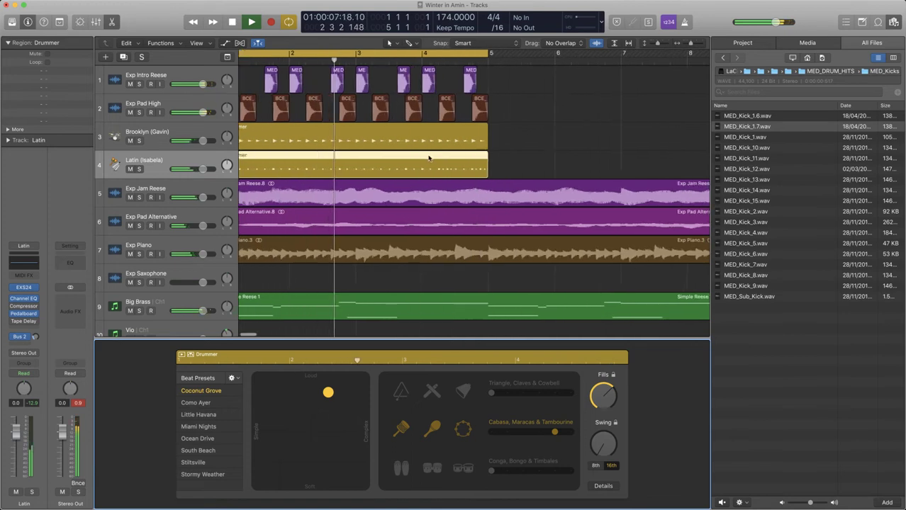
pyautogui.press('super+Up')
pyautogui.press('super+Left')
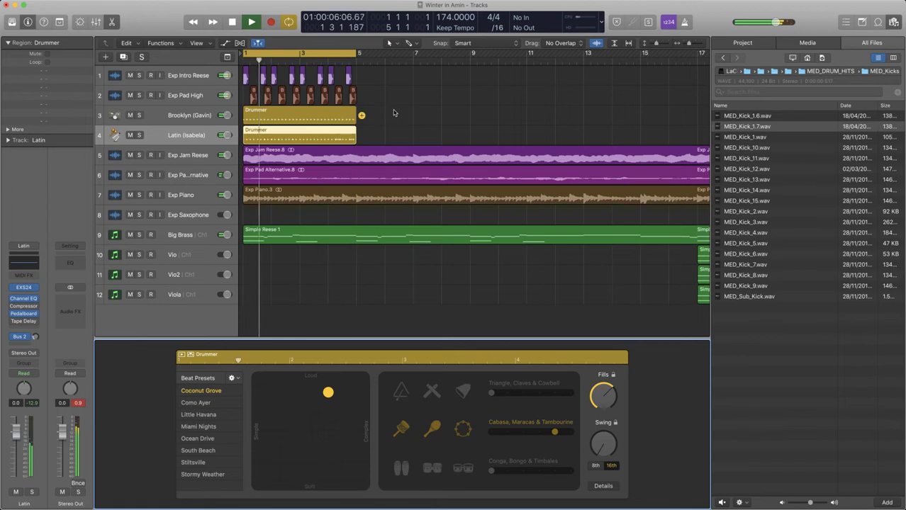
pyautogui.press('space')
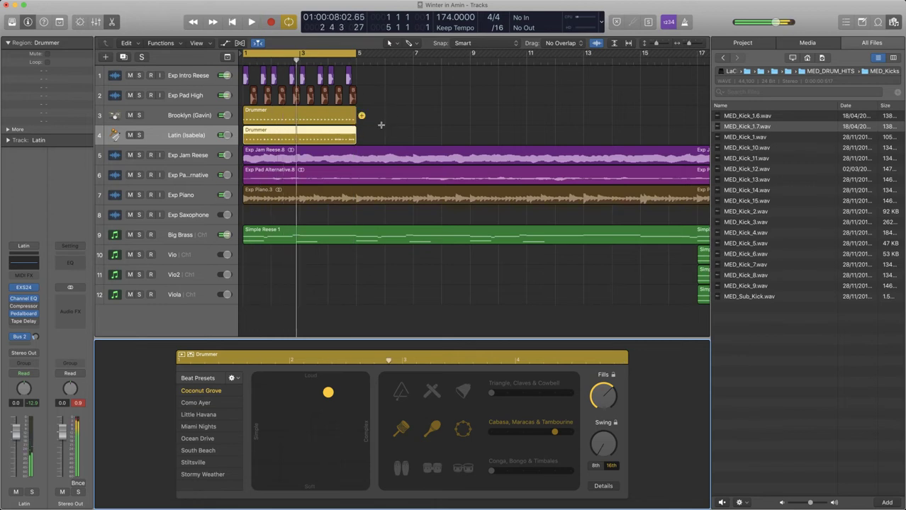
pyautogui.moveTo(378, 134); pyautogui.dragTo(248, 69)
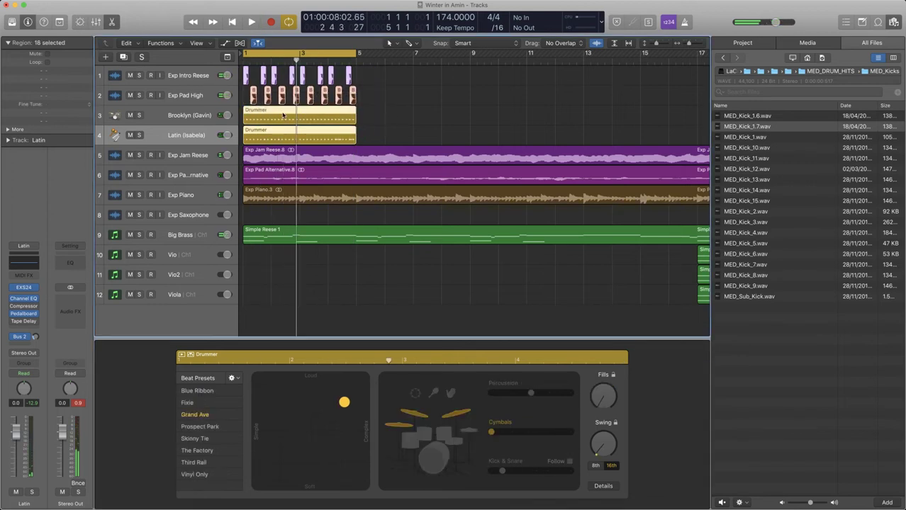
pyautogui.moveTo(283, 115); pyautogui.dragTo(397, 112)
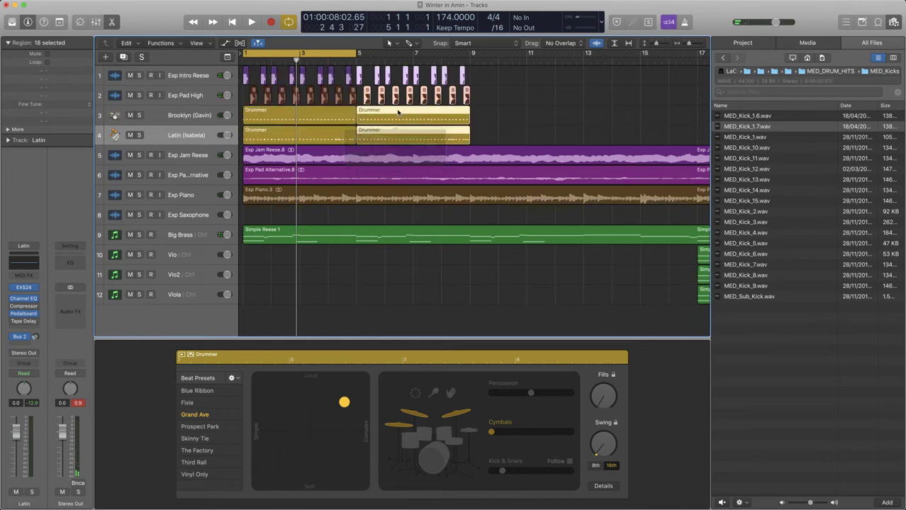
# Step: Copy all eight bars of drum regions on the top four tracks to bar 9, filling up to bar 17
pyautogui.press('super+Left')
pyautogui.moveTo(334, 134); pyautogui.dragTo(248, 69)
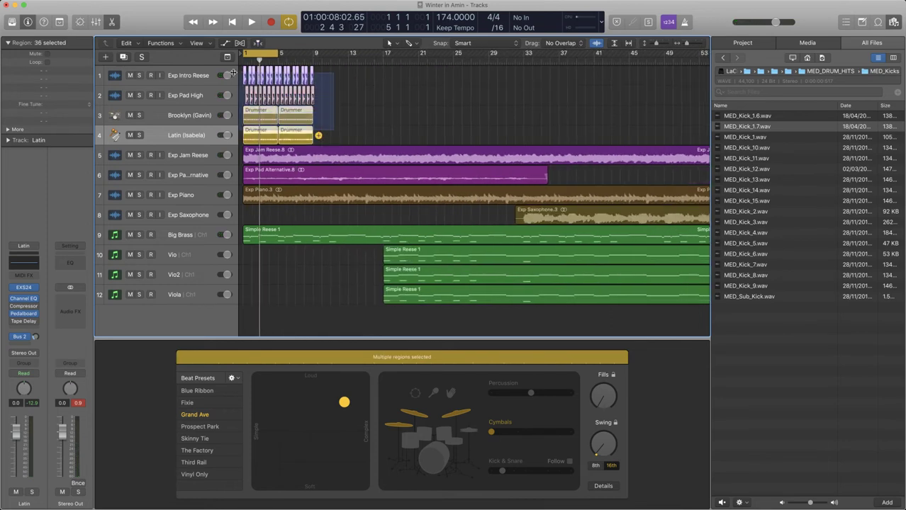
pyautogui.moveTo(260, 132); pyautogui.dragTo(332, 133)
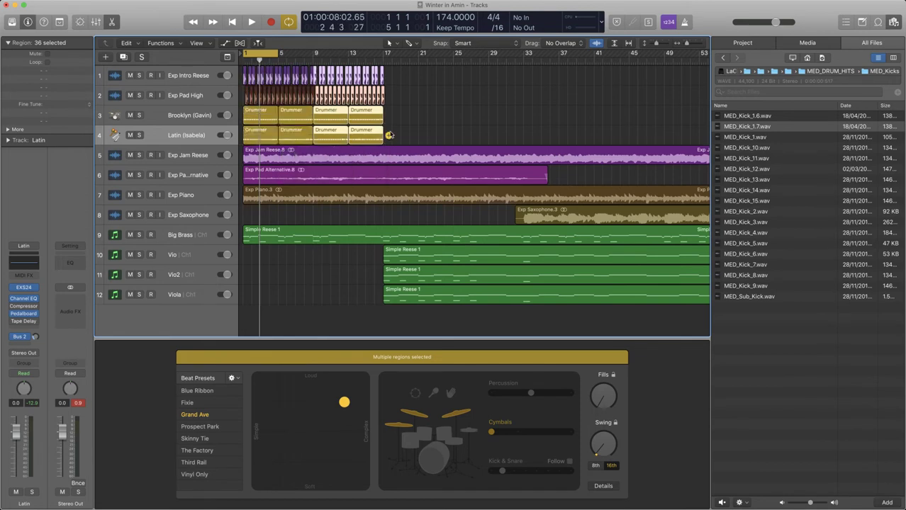
pyautogui.click(404, 131)
# Step: Extend the cycle range to end at bar 17 and play the loop
pyautogui.press('super+Right')
pyautogui.press('super+Right')
pyautogui.press('super+Right')
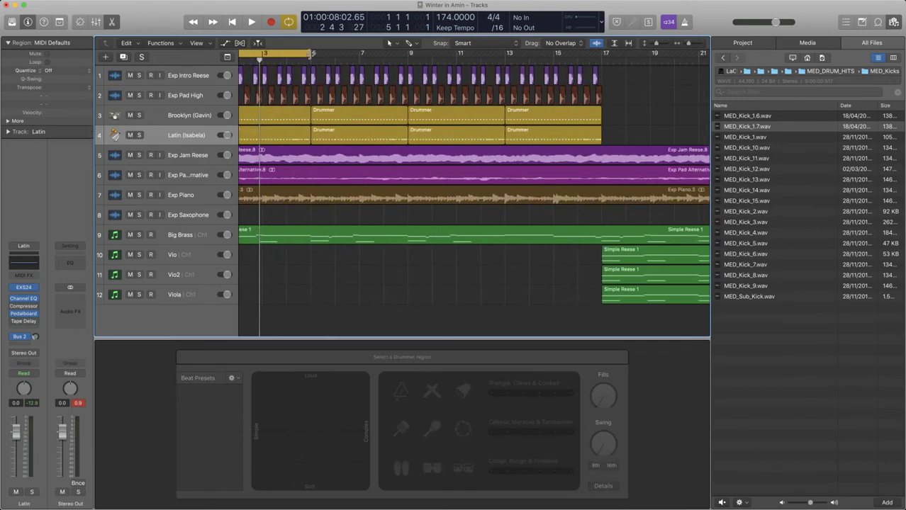
pyautogui.moveTo(312, 57); pyautogui.dragTo(605, 62)
pyautogui.press('space')
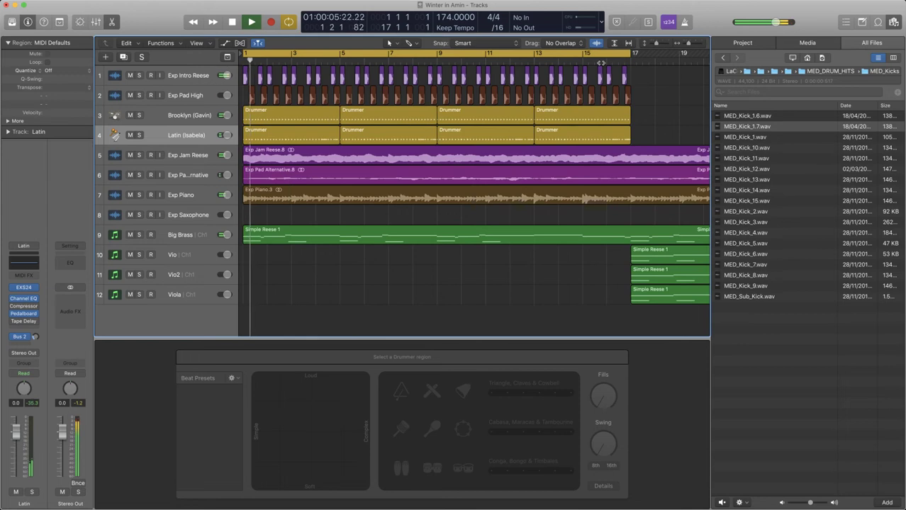
# Step: Insert a stereo Limiter on the Stereo Out channel and close its plug-in window
pyautogui.press('super+Left')
pyautogui.press('super+Left')
pyautogui.press('super+Left')
pyautogui.press('super+Up')
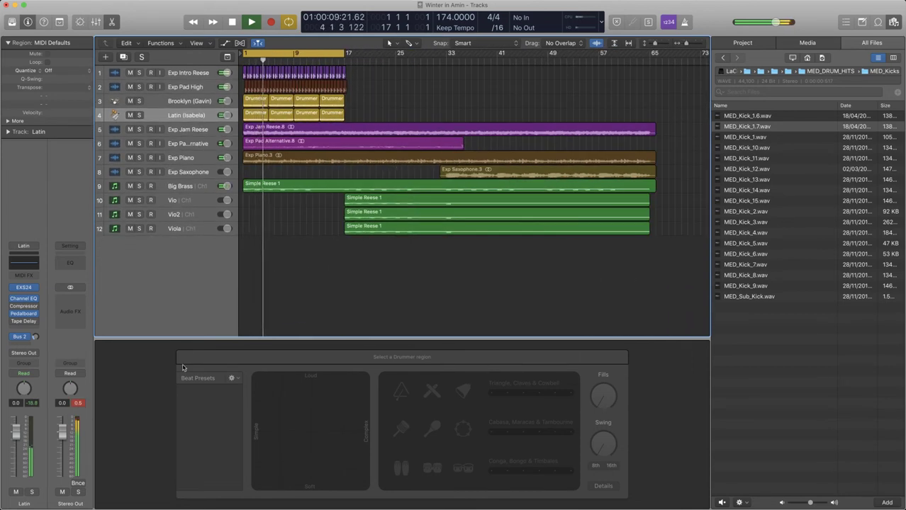
pyautogui.click(70, 301)
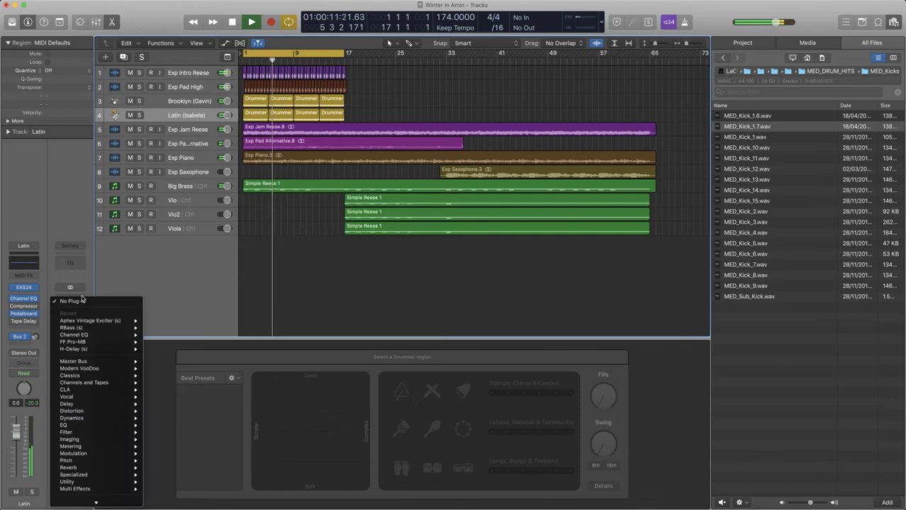
pyautogui.moveTo(106, 453)
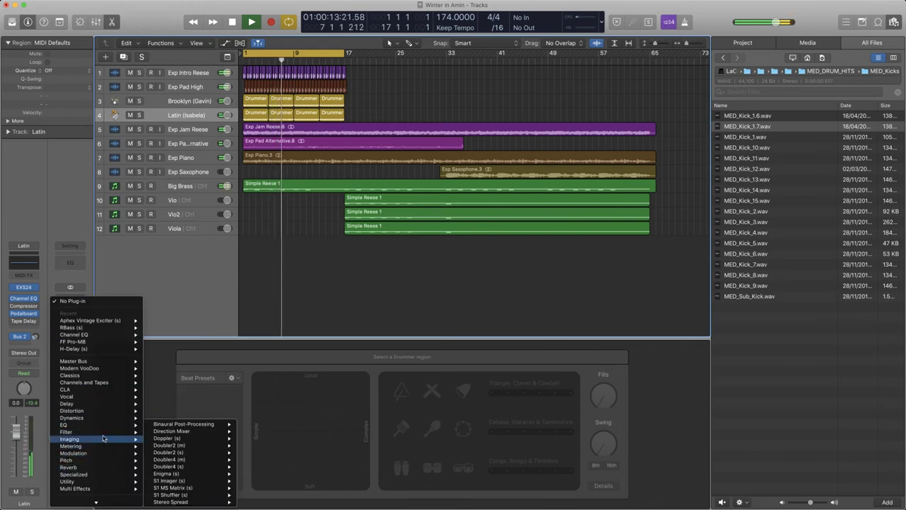
pyautogui.moveTo(106, 418)
pyautogui.moveTo(198, 362)
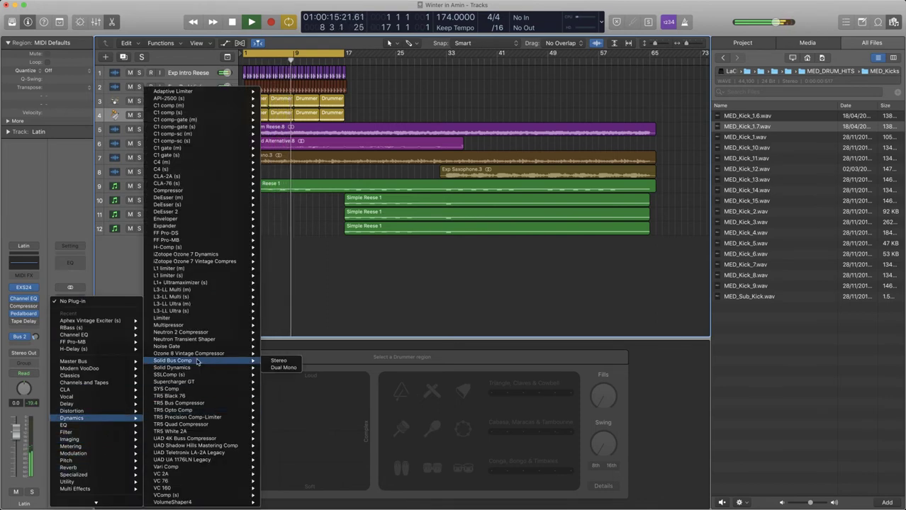
pyautogui.moveTo(205, 318)
pyautogui.click(277, 318)
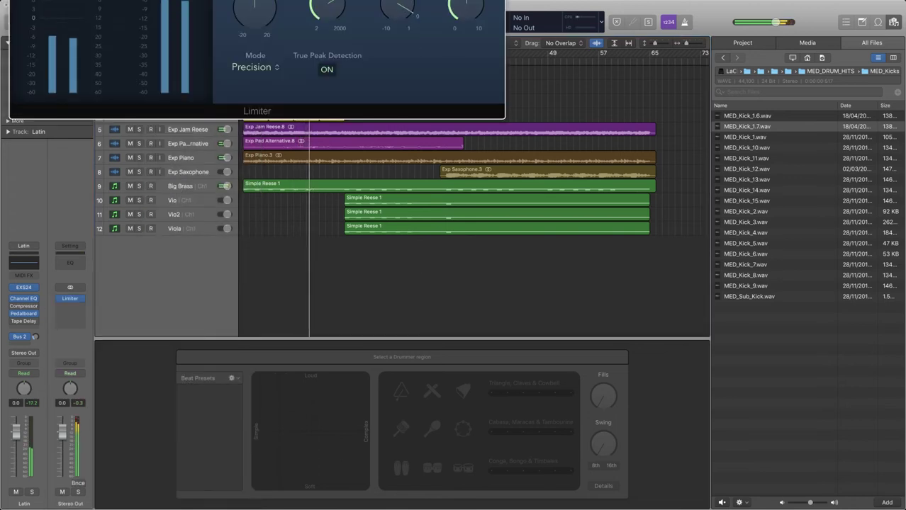
pyautogui.press('super+w')
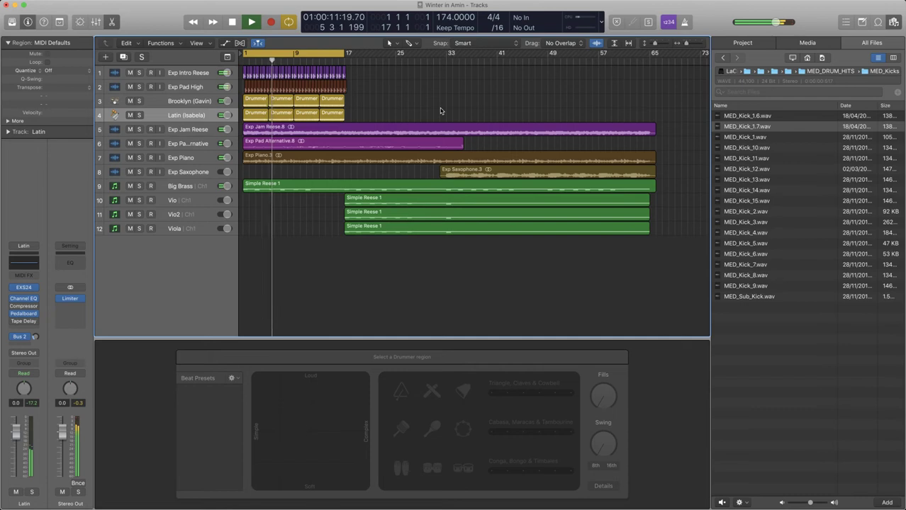
# Step: Stop playback and search the DnB folder of the Sample Archive for "break"
pyautogui.press('space')
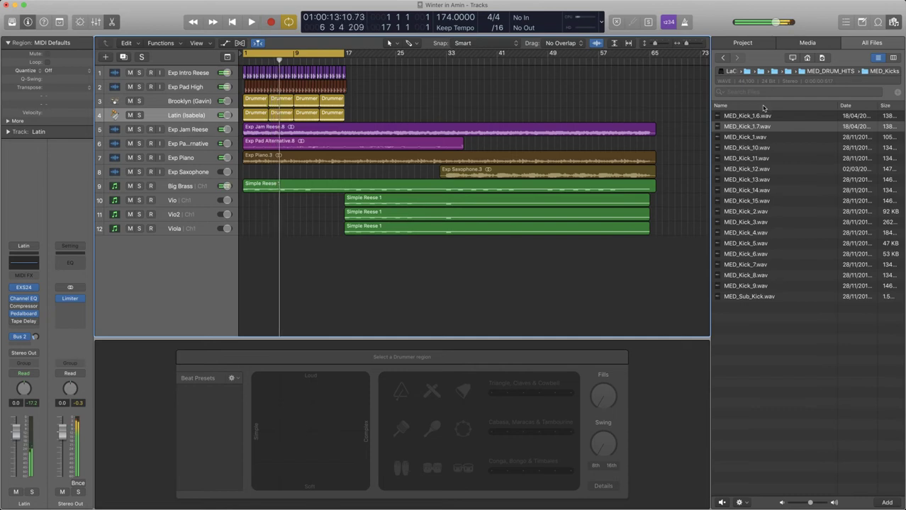
pyautogui.click(763, 72)
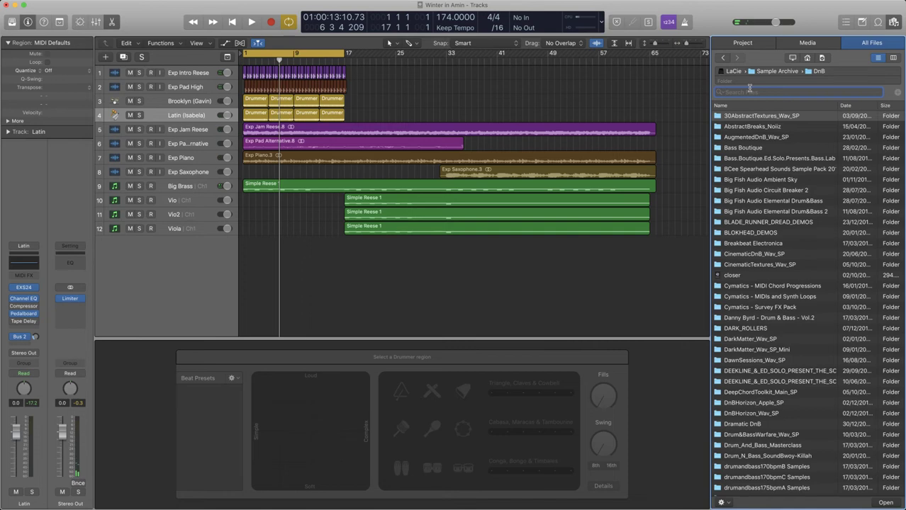
pyautogui.write('break')
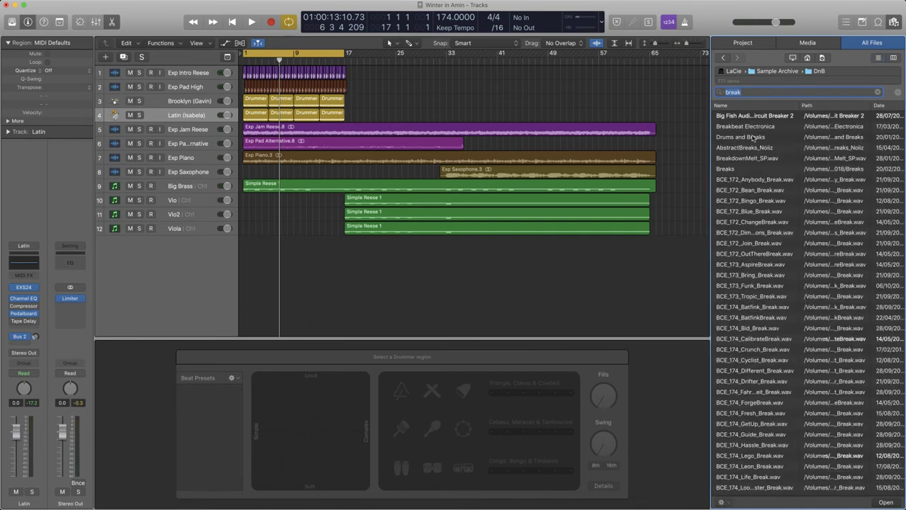
# Step: Audition several of the BCE_172 to BCE_174 break samples in the search results
pyautogui.click(748, 232)
pyautogui.scroll(-3, 765, 206)
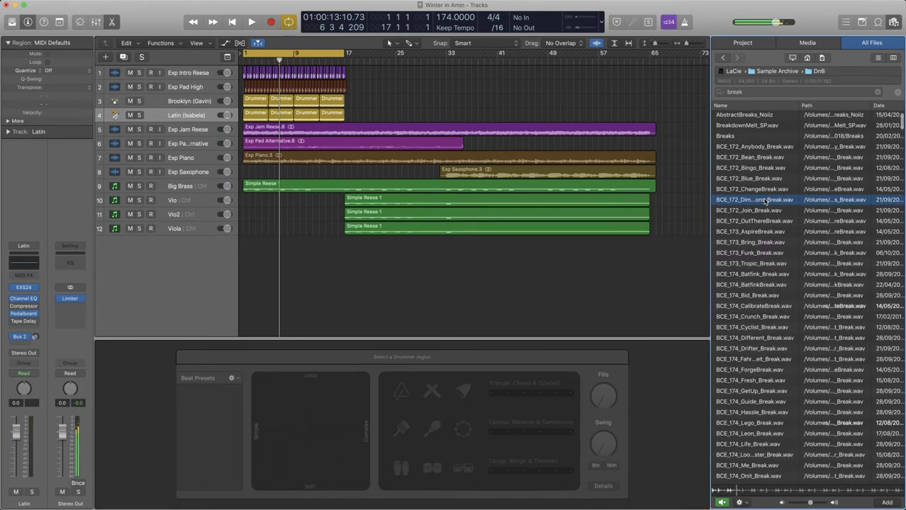
pyautogui.scroll(-5, 764, 200)
pyautogui.click(755, 190)
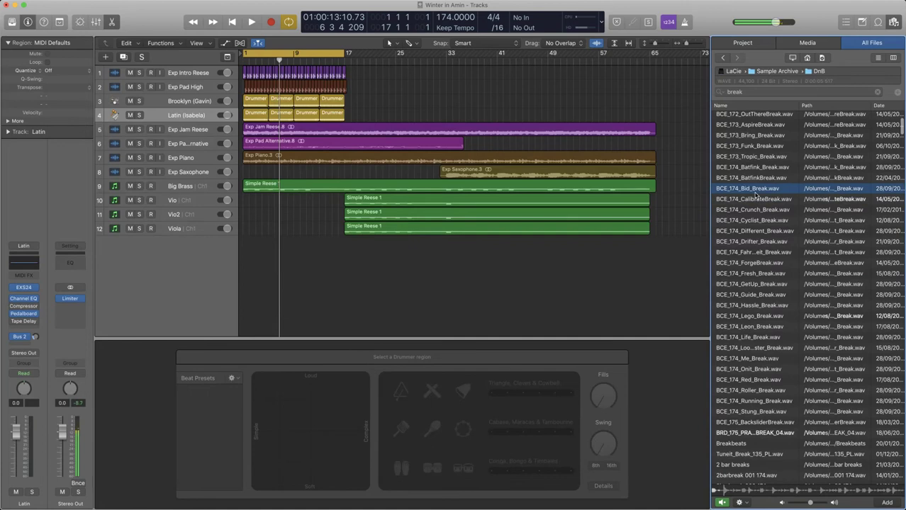
pyautogui.click(754, 253)
pyautogui.scroll(-5, 766, 208)
pyautogui.click(766, 211)
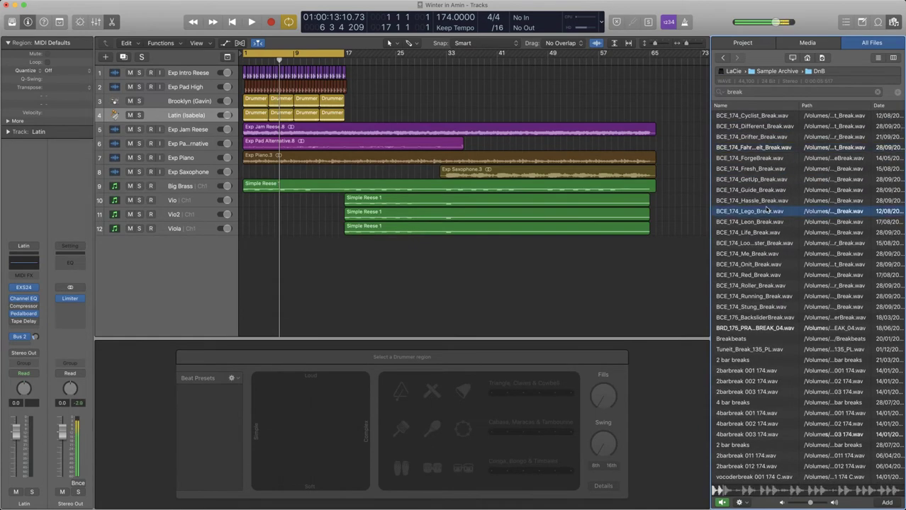
pyautogui.scroll(-2, 766, 208)
pyautogui.click(761, 207)
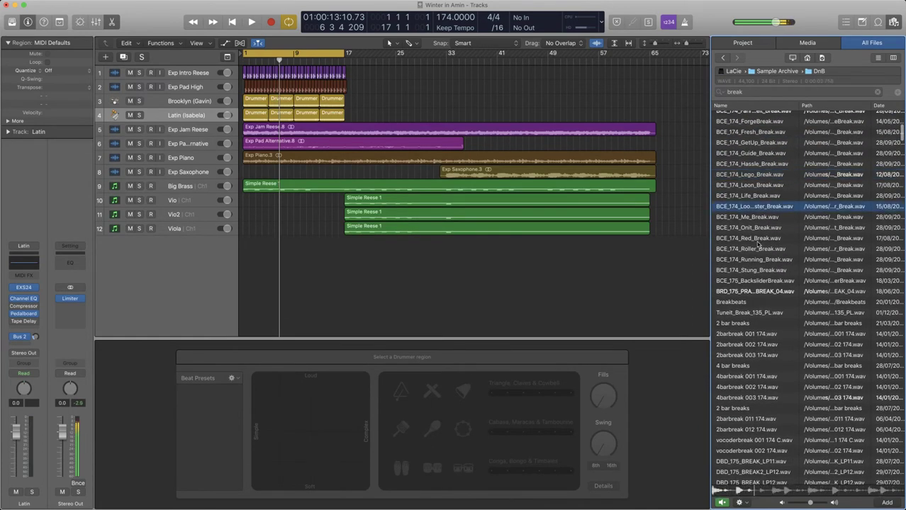
pyautogui.click(757, 241)
pyautogui.click(758, 261)
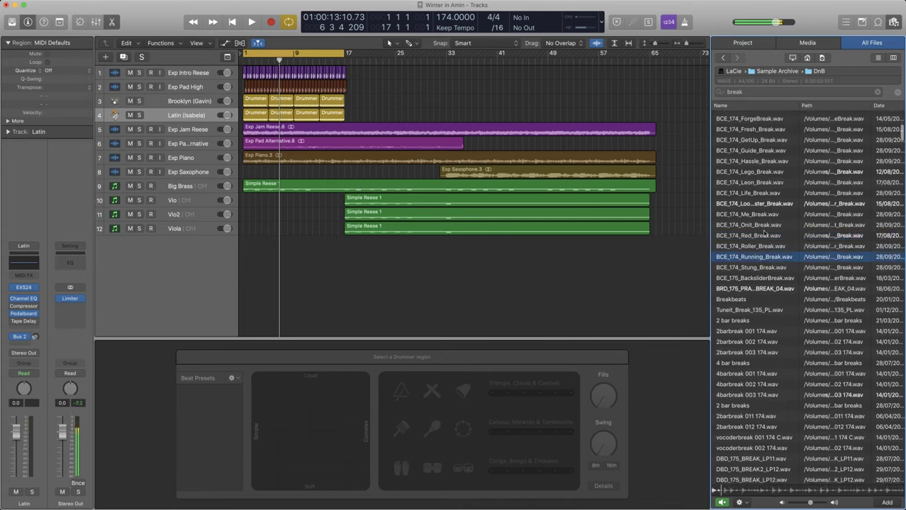
pyautogui.scroll(-5, 761, 241)
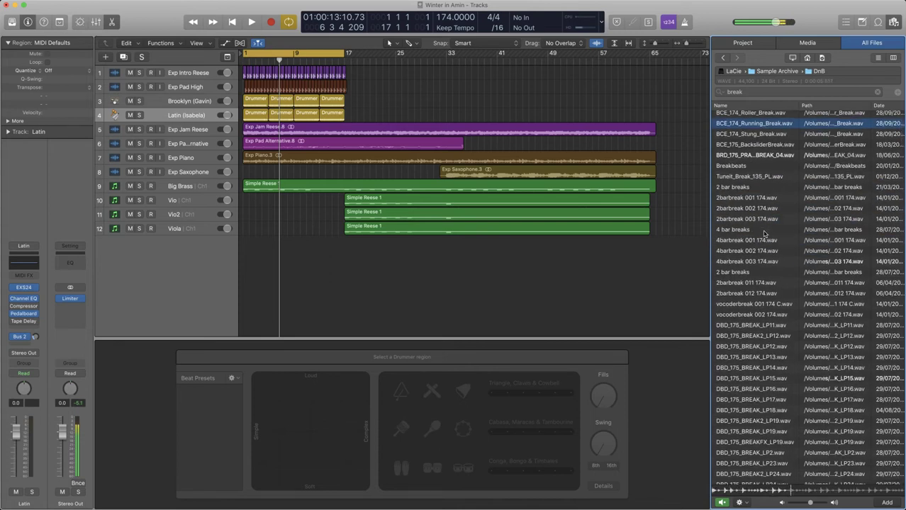
# Step: Play the project loop and audition BCE_174_Stung_Break.wav and BCE_174_Running_Break.wav against it
pyautogui.press('space')
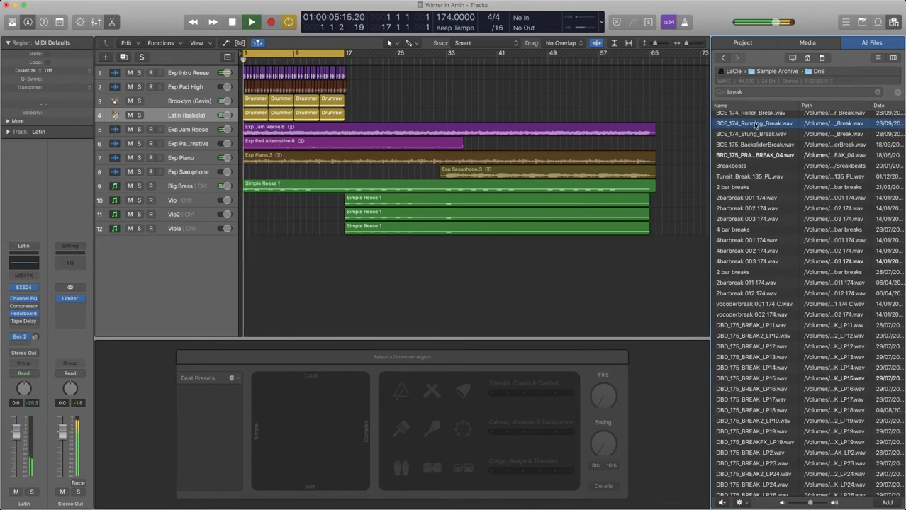
pyautogui.press('Down')
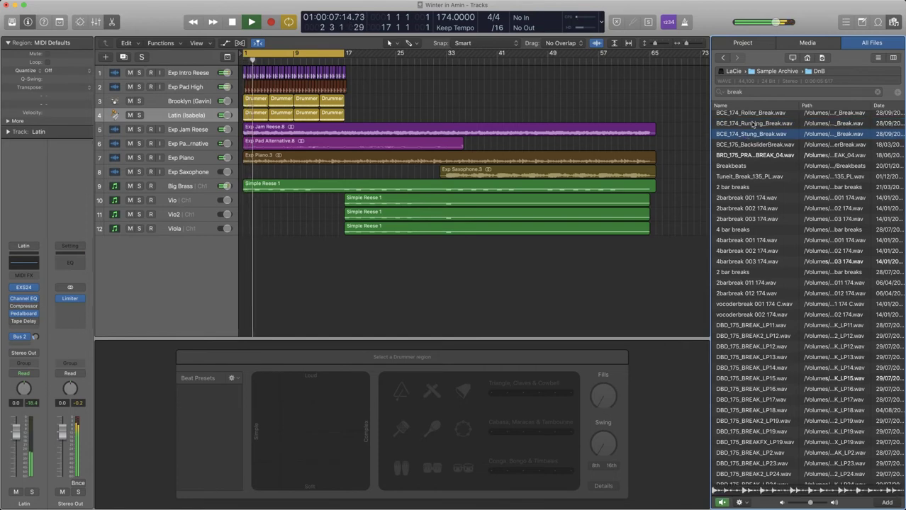
pyautogui.click(750, 124)
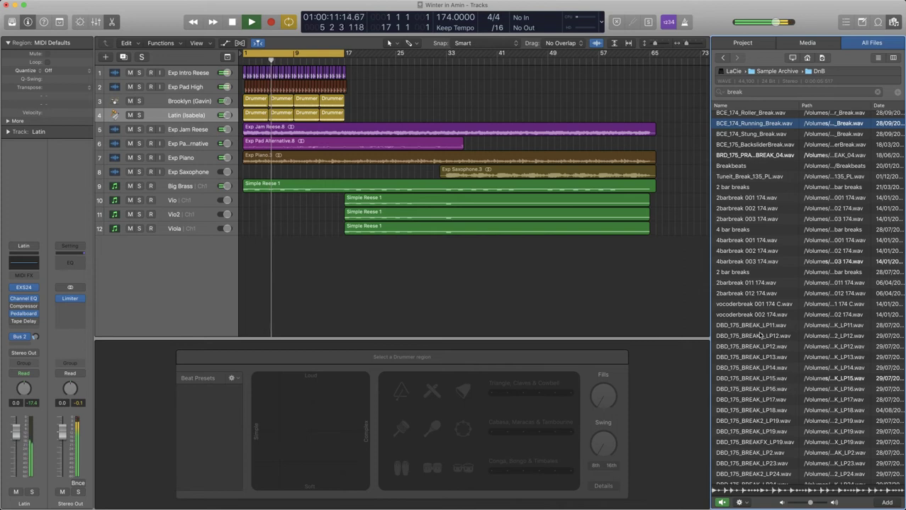
# Step: Audition DBD_175_BREAKFX_LP19.wav and go through the 175_Breaks samples with project playback stopped
pyautogui.scroll(-10, 771, 213)
pyautogui.click(751, 204)
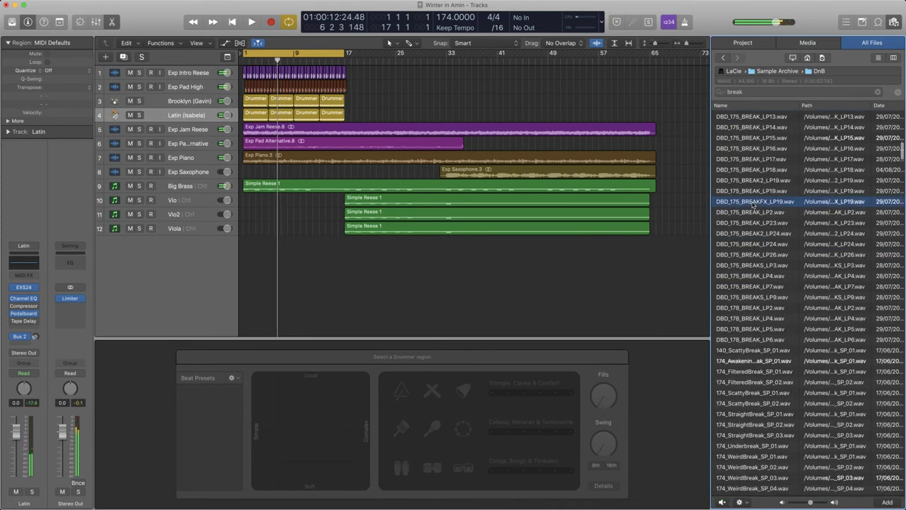
pyautogui.scroll(-15, 751, 289)
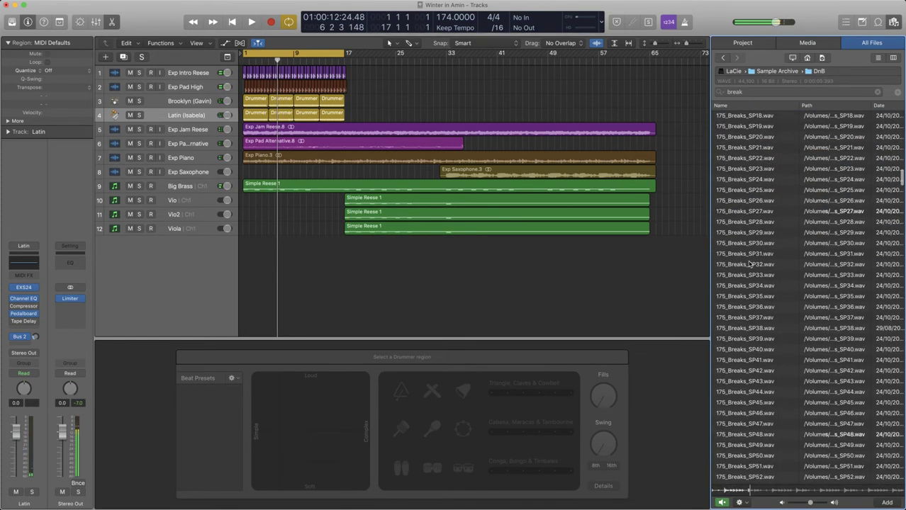
pyautogui.scroll(-15, 748, 264)
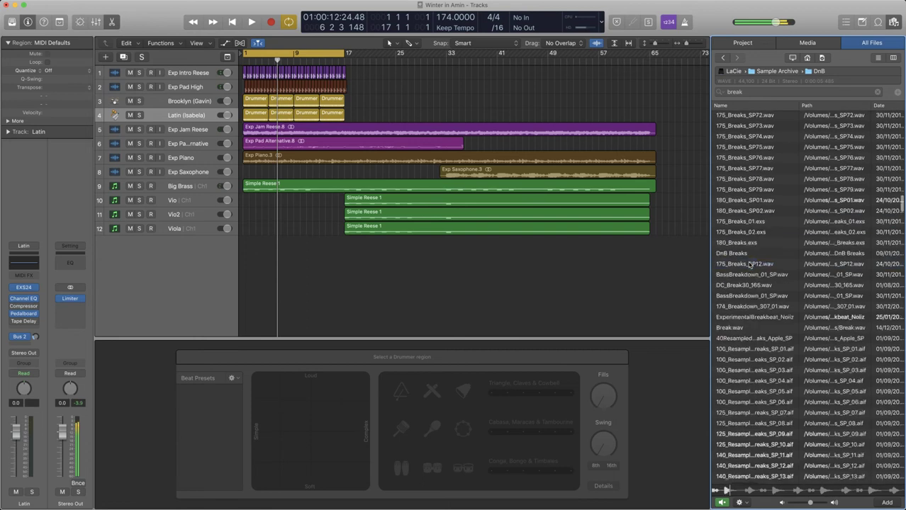
pyautogui.scroll(-10, 750, 264)
# Step: Audition several of the resampled AIF breaks, including the 170 SP_25 and 175 SP_29 files
pyautogui.click(750, 264)
pyautogui.scroll(-5, 750, 262)
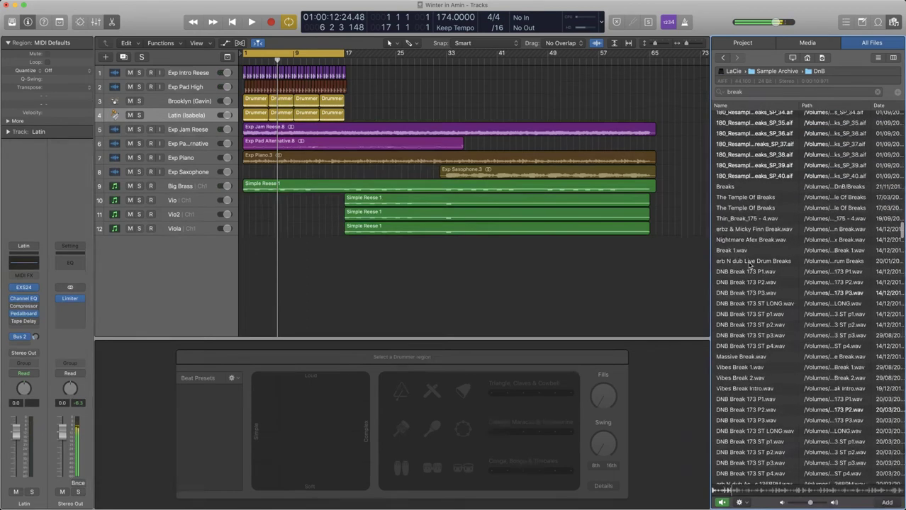
pyautogui.scroll(5, 750, 265)
pyautogui.click(755, 193)
pyautogui.scroll(-3, 750, 202)
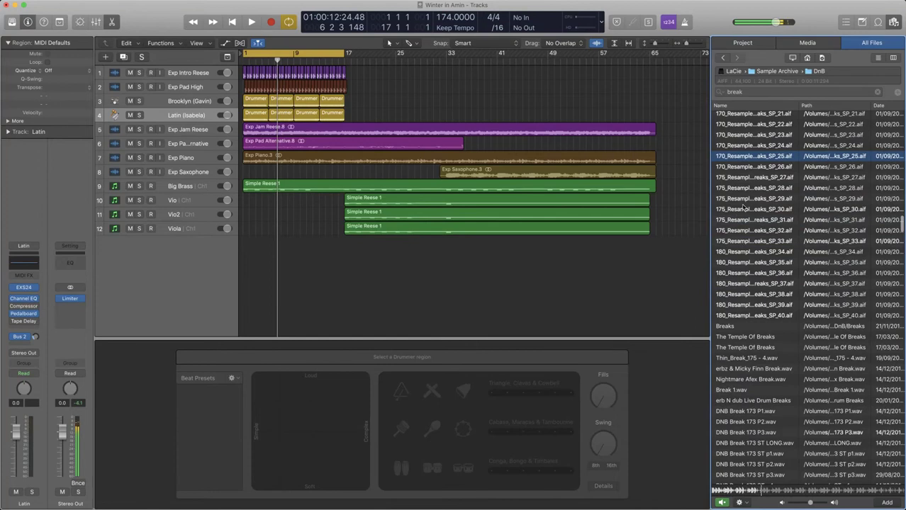
pyautogui.click(743, 209)
# Step: Audition several DNB Break 173 samples, including P2, ST LONG, ST p2 and ST p3
pyautogui.scroll(-7, 742, 209)
pyautogui.click(743, 247)
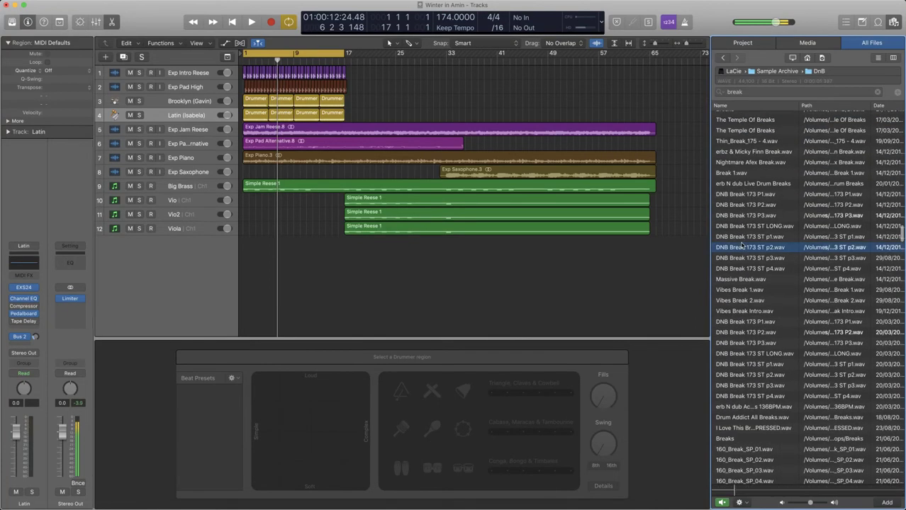
pyautogui.scroll(-2, 741, 255)
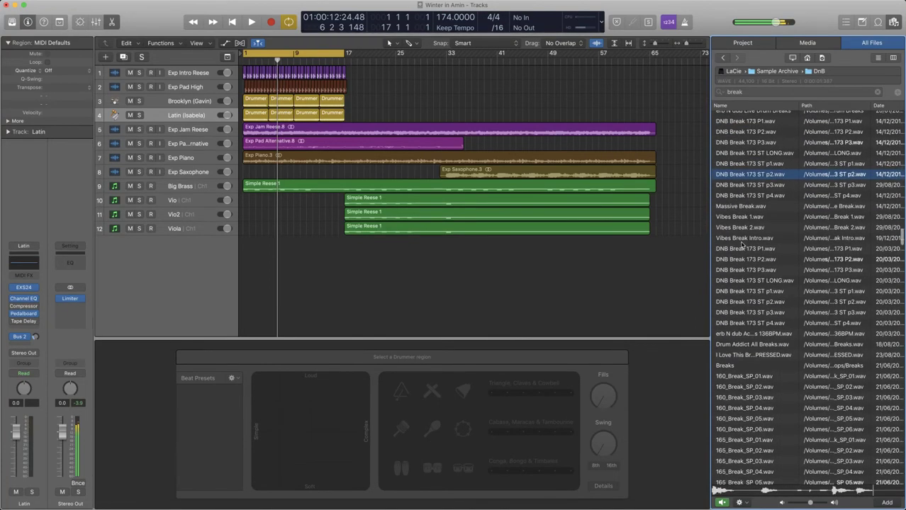
pyautogui.click(740, 153)
pyautogui.scroll(2, 740, 156)
pyautogui.click(738, 186)
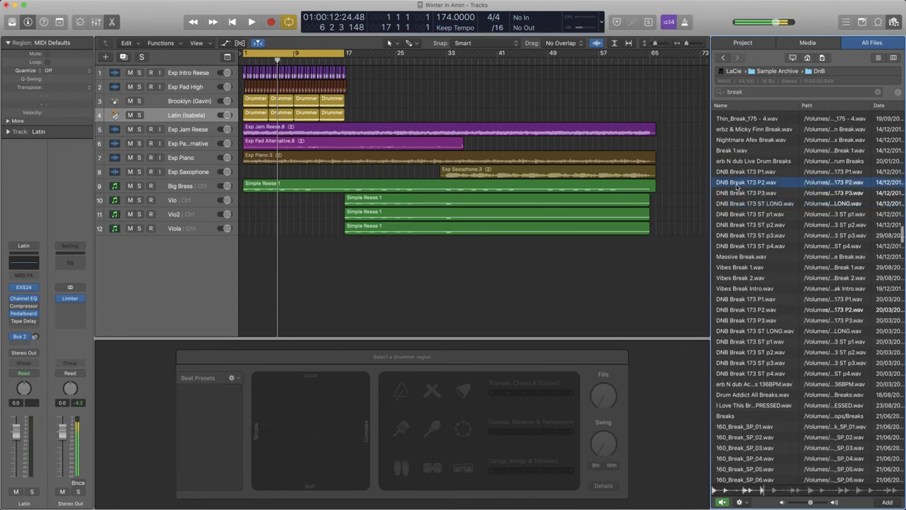
pyautogui.click(744, 333)
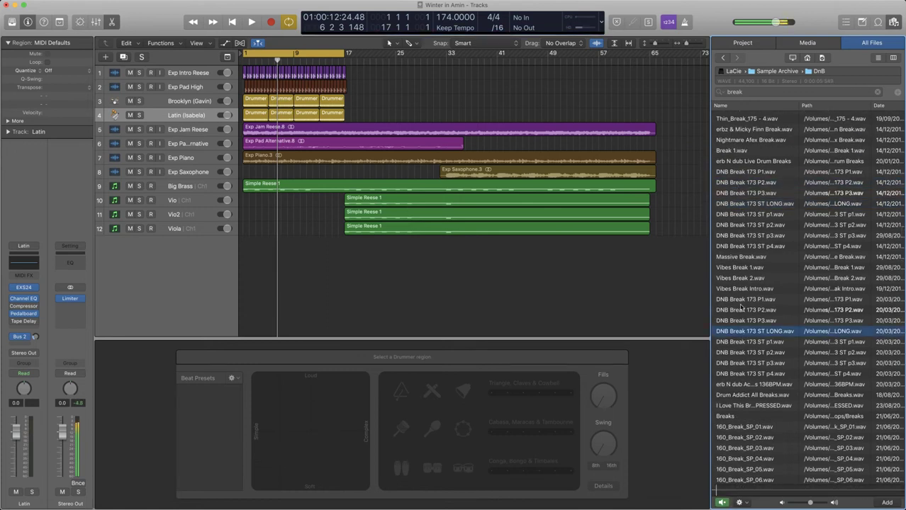
pyautogui.scroll(-2, 744, 312)
pyautogui.press('Down')
pyautogui.press('Down')
pyautogui.press('Down')
pyautogui.scroll(-3, 764, 245)
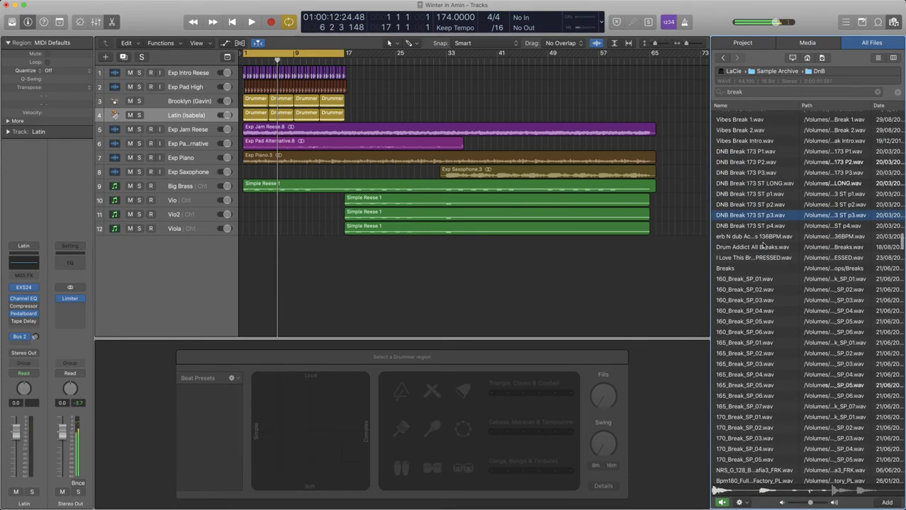
# Step: Compare the 160, 165 and 170 Break_SP samples by auditioning 160_Break_SP_04, 160_Break_SP_05, 165_Break_SP_05 and 170_Break_SP_02
pyautogui.click(745, 310)
pyautogui.scroll(-3, 756, 261)
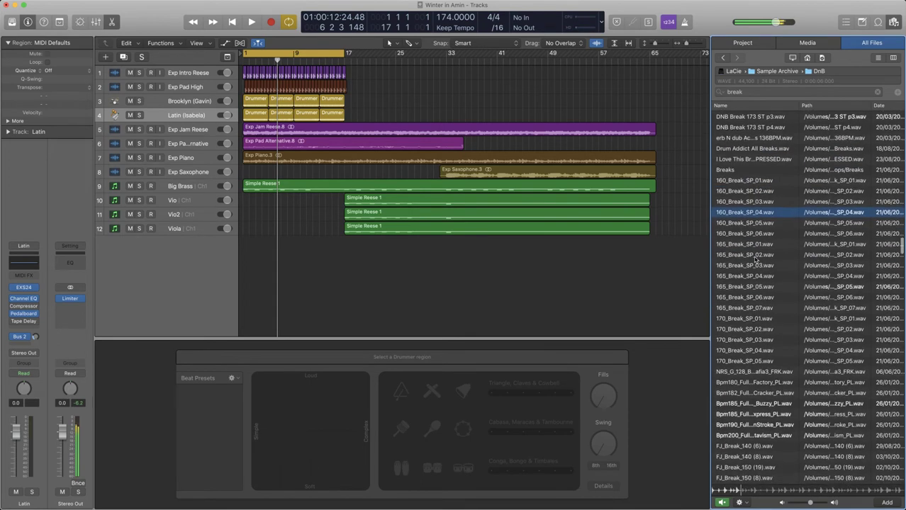
pyautogui.click(740, 224)
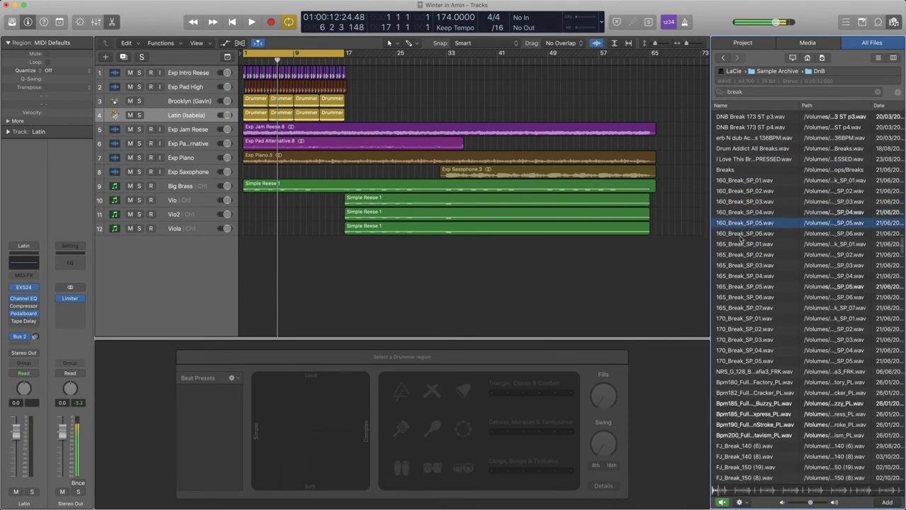
pyautogui.click(741, 291)
pyautogui.click(754, 331)
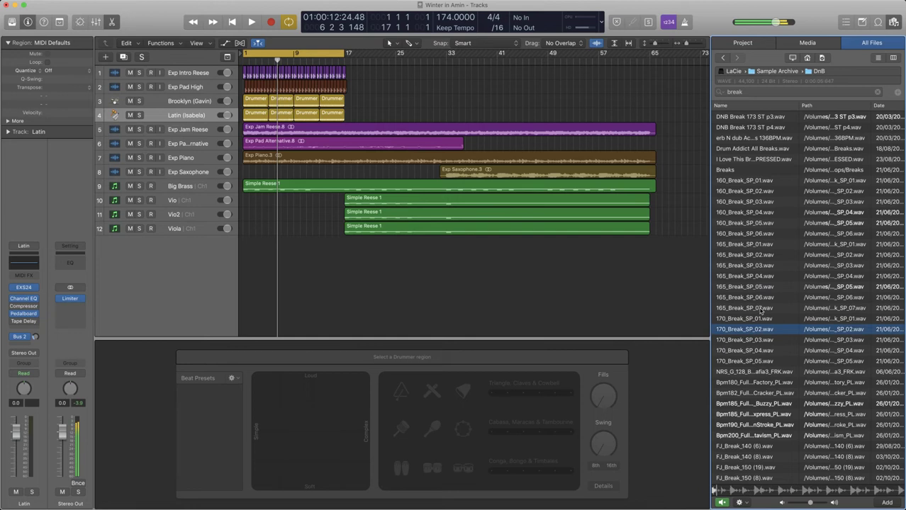
# Step: Audition FJ_Break_140 (8), the 174 Marathon break SP02 and 174_MontanaBreak_SP_01.wav
pyautogui.scroll(-4, 761, 309)
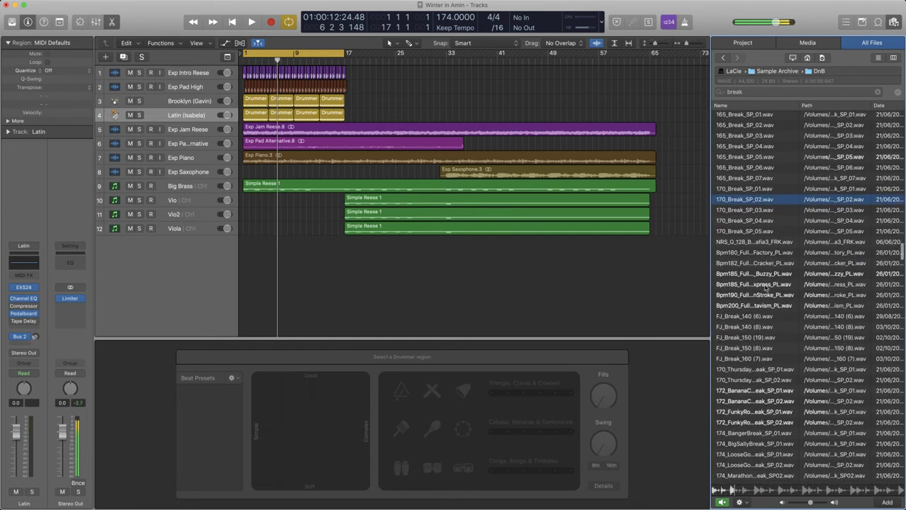
pyautogui.click(749, 327)
pyautogui.scroll(-5, 751, 326)
pyautogui.click(753, 327)
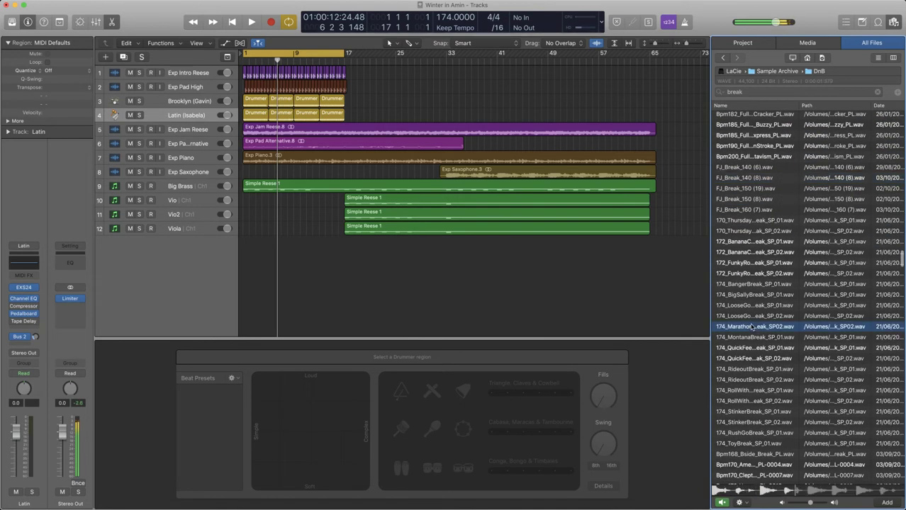
pyautogui.scroll(-2, 753, 327)
pyautogui.click(742, 278)
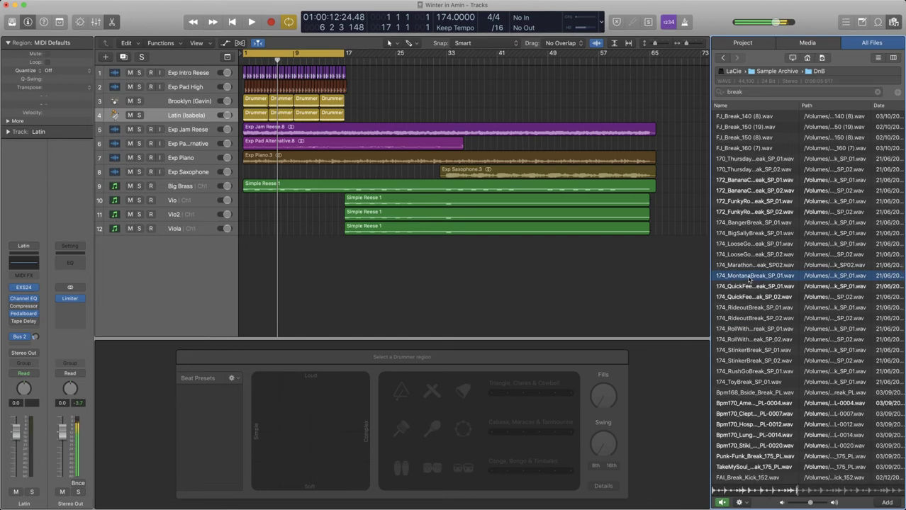
# Step: Place 174_MontanaBreak_SP_01.wav at bar 1 on a new audio track below Viola and hide the editor
pyautogui.moveTo(749, 279); pyautogui.dragTo(239, 270)
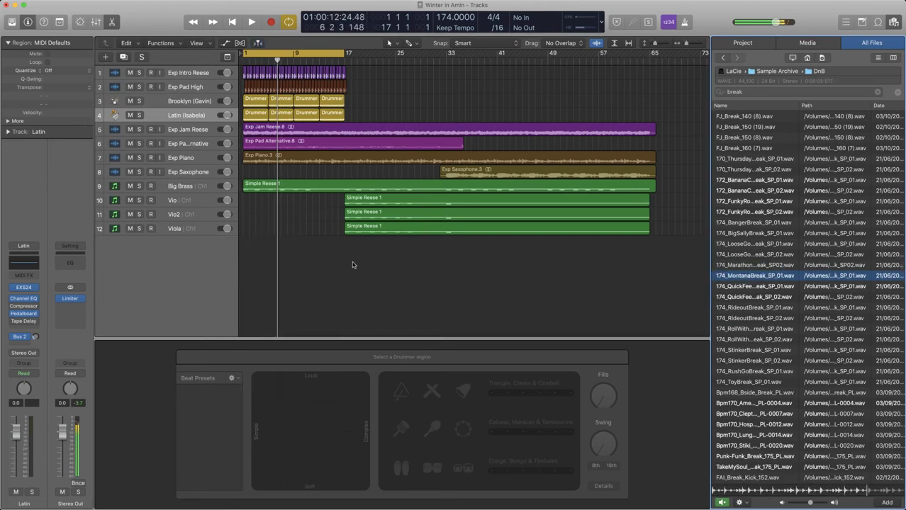
pyautogui.moveTo(753, 278); pyautogui.dragTo(246, 254)
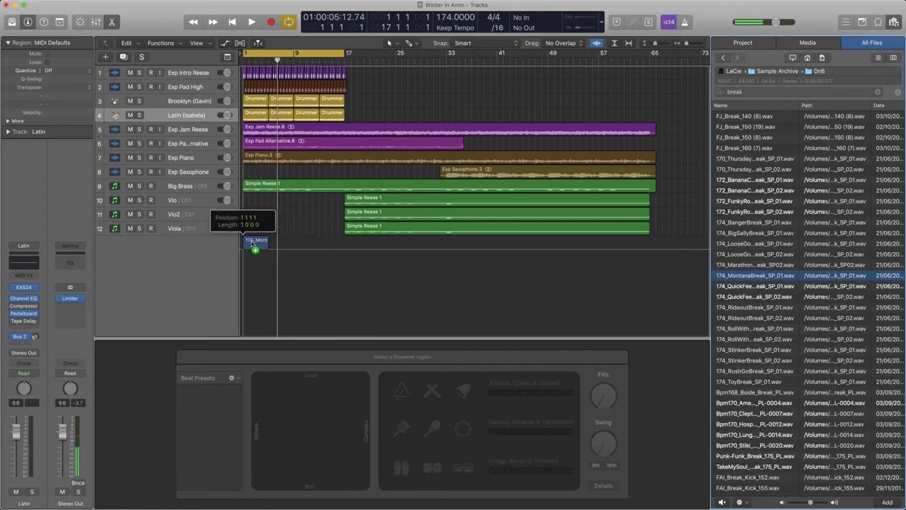
pyautogui.moveTo(250, 241); pyautogui.dragTo(252, 245)
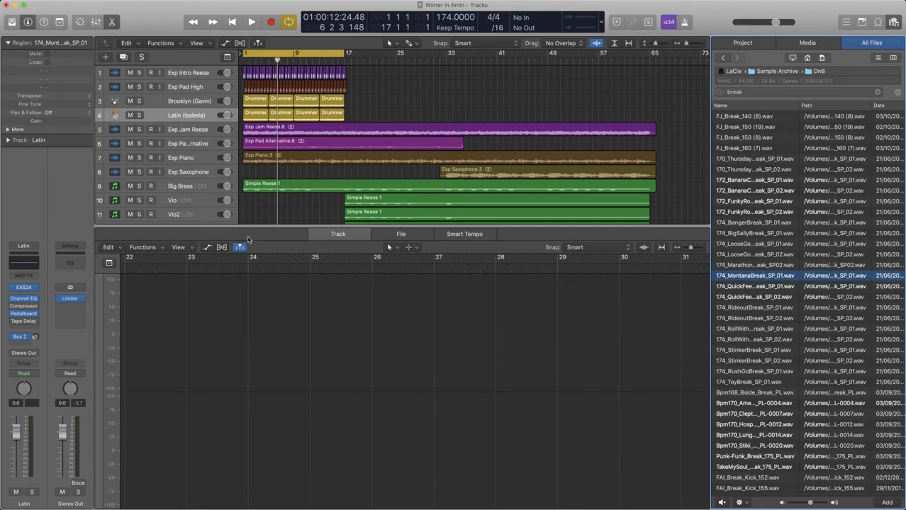
pyautogui.press('e')
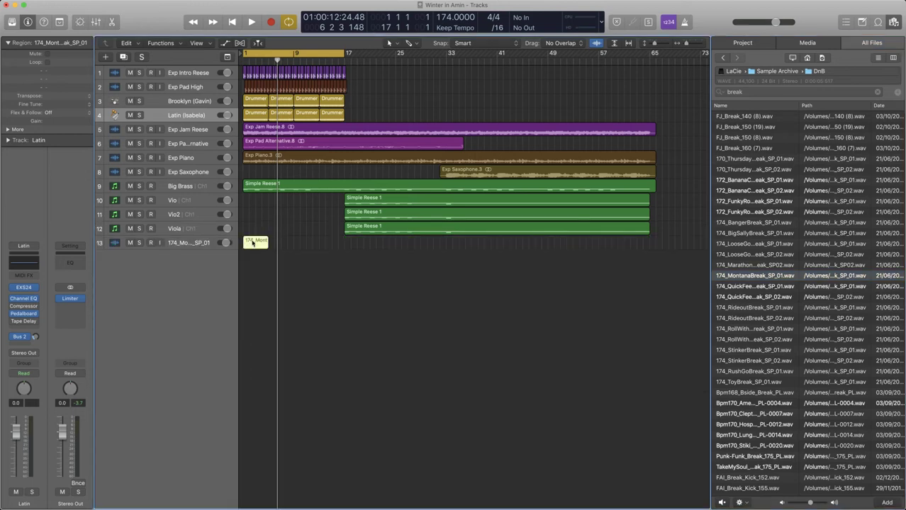
# Step: Set the cycle range to the 174_MontanaBreak_SP_01 region, covering bars 1 to 5, and play the loop
pyautogui.press('super+u')
pyautogui.press('space')
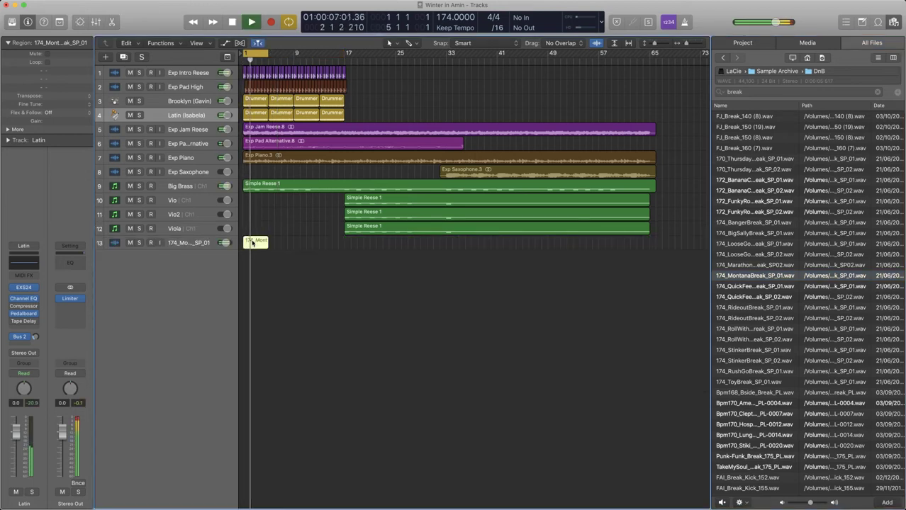
pyautogui.press('super+Right')
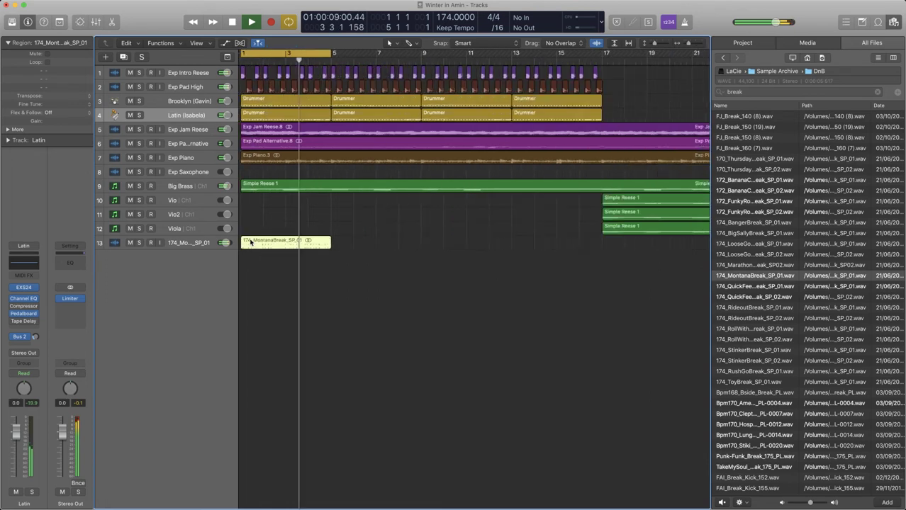
pyautogui.press('super+Right')
# Step: Move the 174_MontanaBreak_SP_01 track directly below the Latin (Isabela) track
pyautogui.moveTo(188, 243); pyautogui.dragTo(192, 129)
pyautogui.press('z')
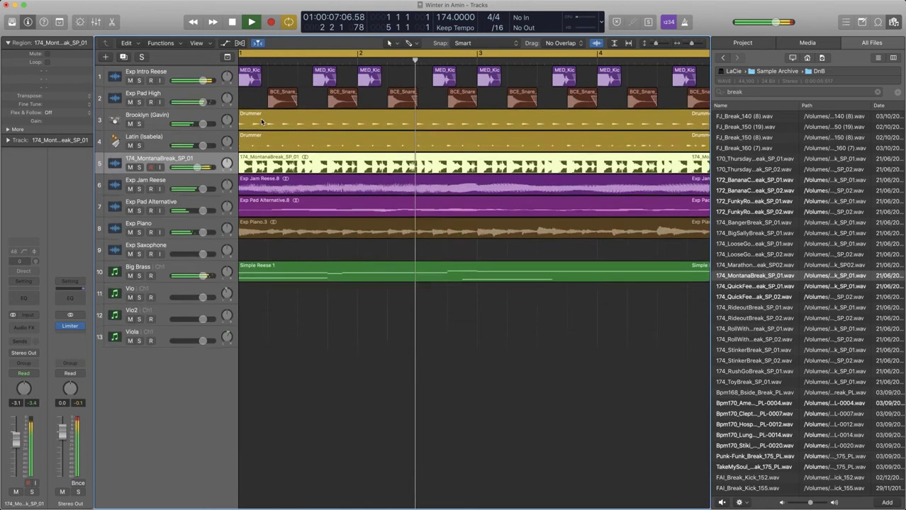
pyautogui.press('z')
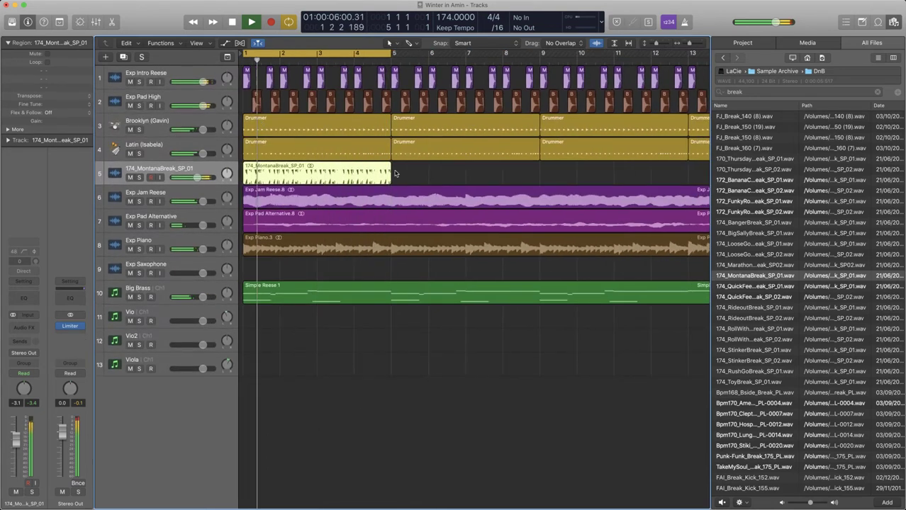
# Step: Delete the 174_MontanaBreak_SP_01 region from its track
pyautogui.click(395, 173)
pyautogui.click(365, 168)
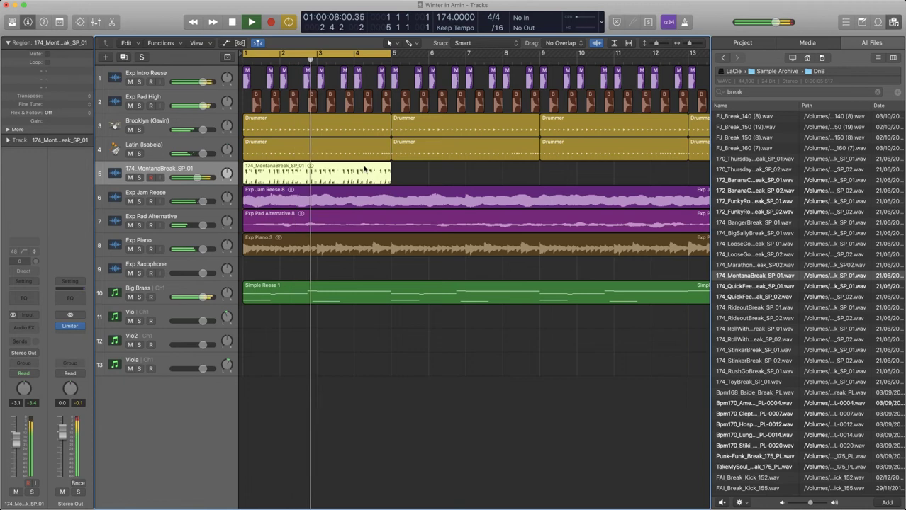
pyautogui.press('Delete')
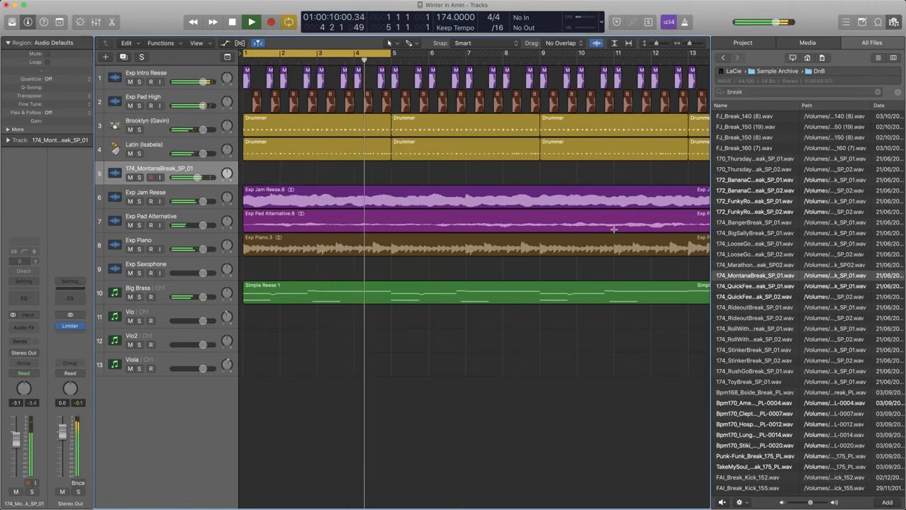
# Step: Stop playback and audition the 174_RideoutBreak, 174_RollWith and 174_StinkerBreak samples among the break search results
pyautogui.press('space')
pyautogui.click(759, 313)
pyautogui.scroll(-3, 755, 283)
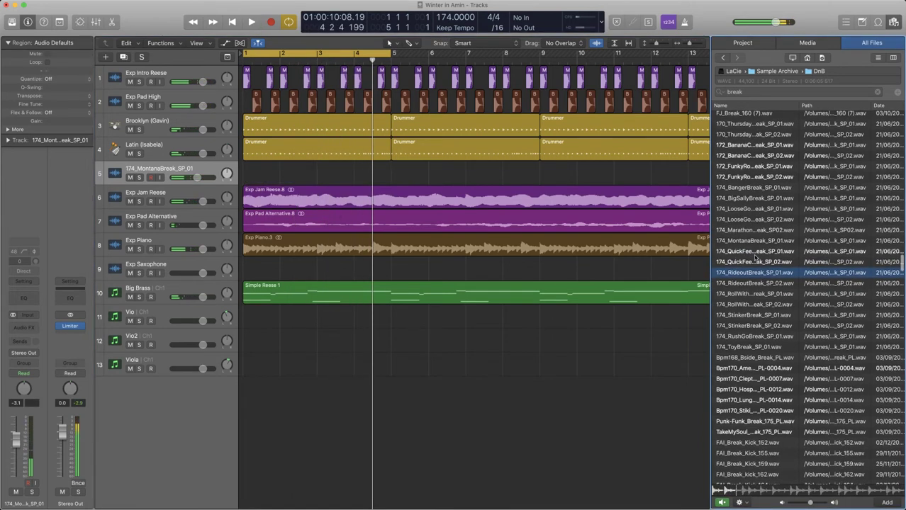
pyautogui.click(742, 284)
pyautogui.click(745, 294)
pyautogui.scroll(-2, 747, 297)
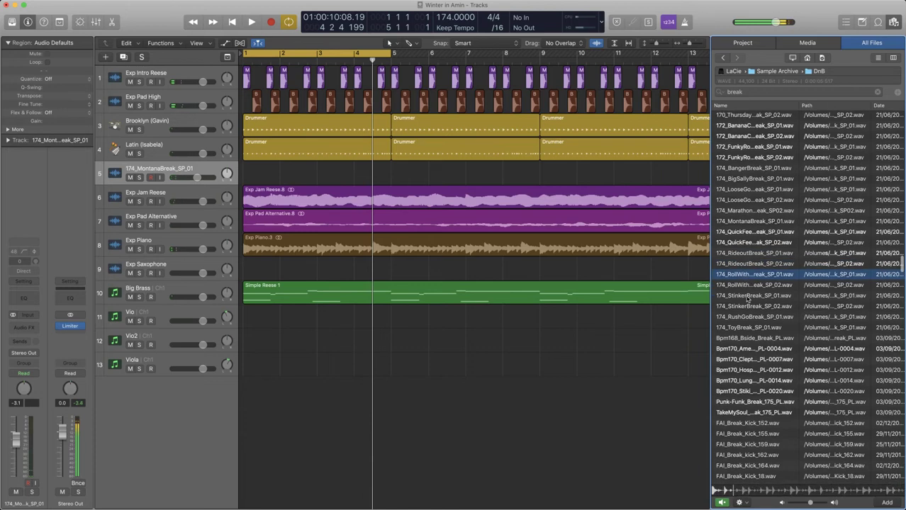
pyautogui.click(744, 297)
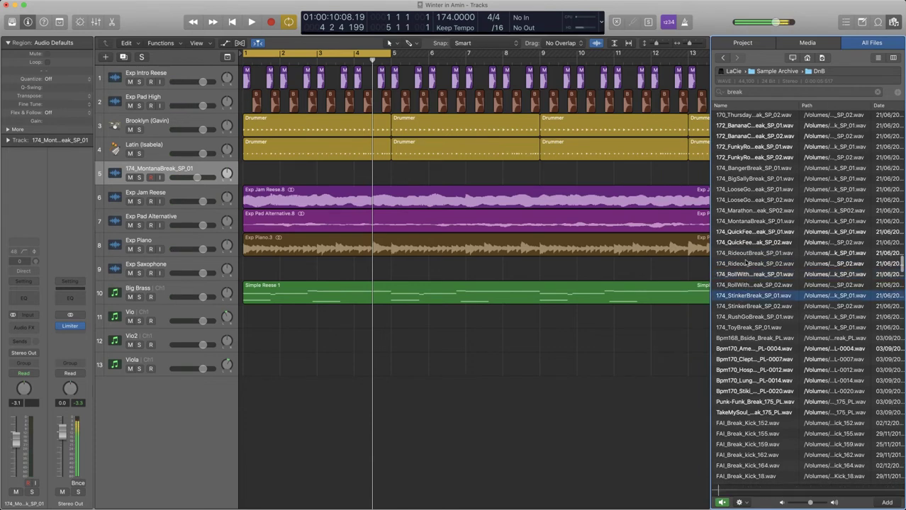
pyautogui.scroll(-3, 744, 284)
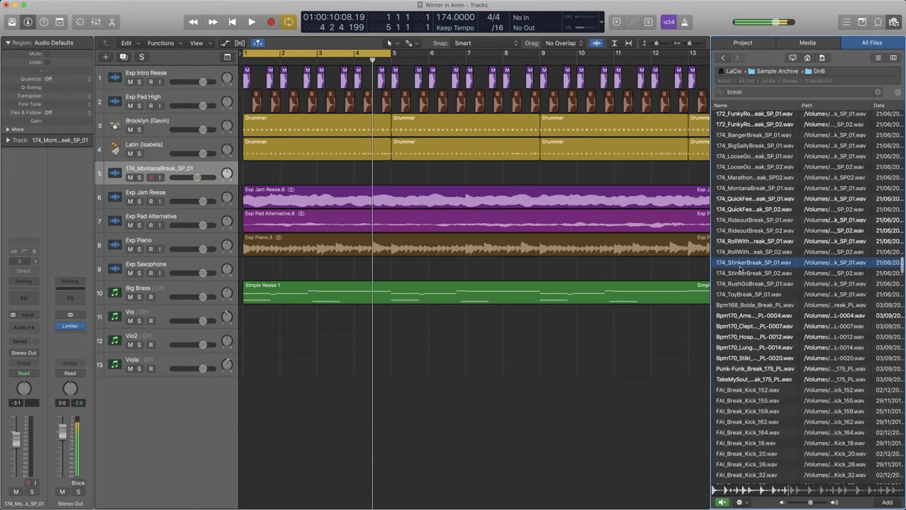
# Step: Place 174_StinkerBreak_SP_01.wav at bar 1 on the empty track below Latin (Isabela) and play the loop
pyautogui.moveTo(741, 268); pyautogui.dragTo(279, 173)
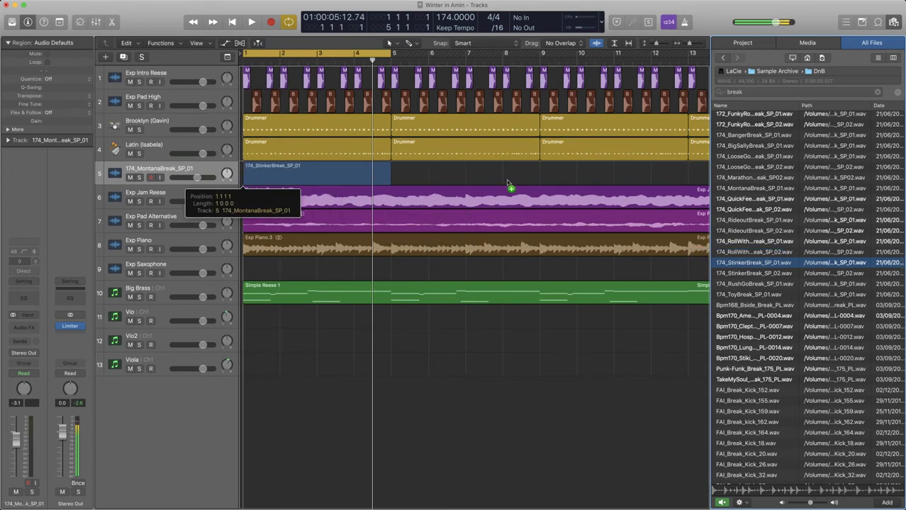
pyautogui.press('space')
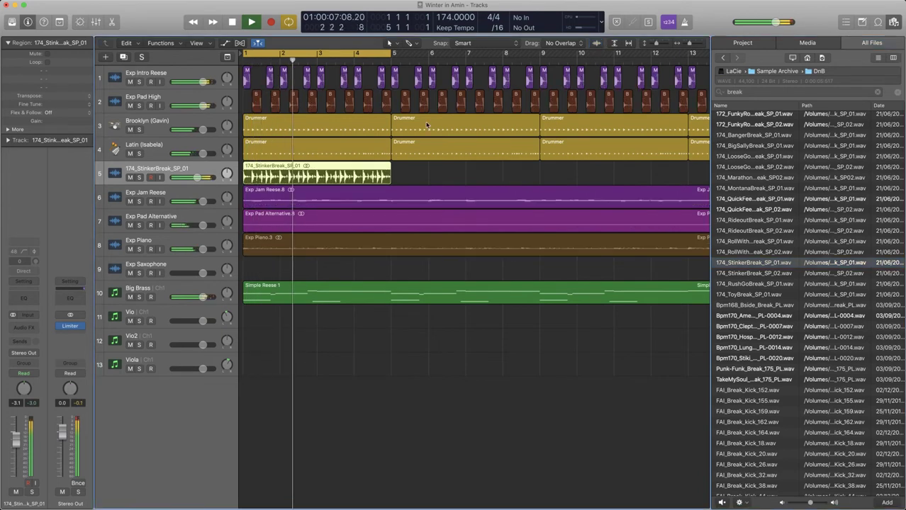
pyautogui.scroll(-5, 419, 124)
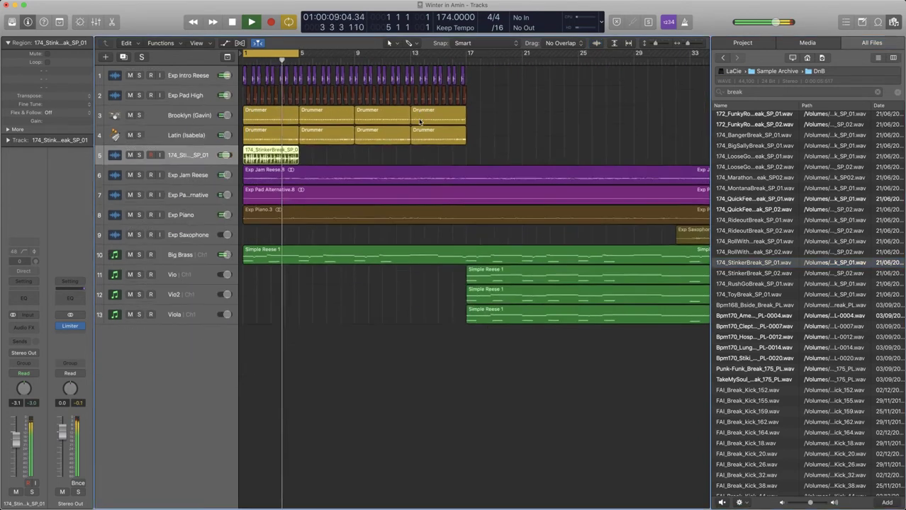
pyautogui.scroll(5, 270, 142)
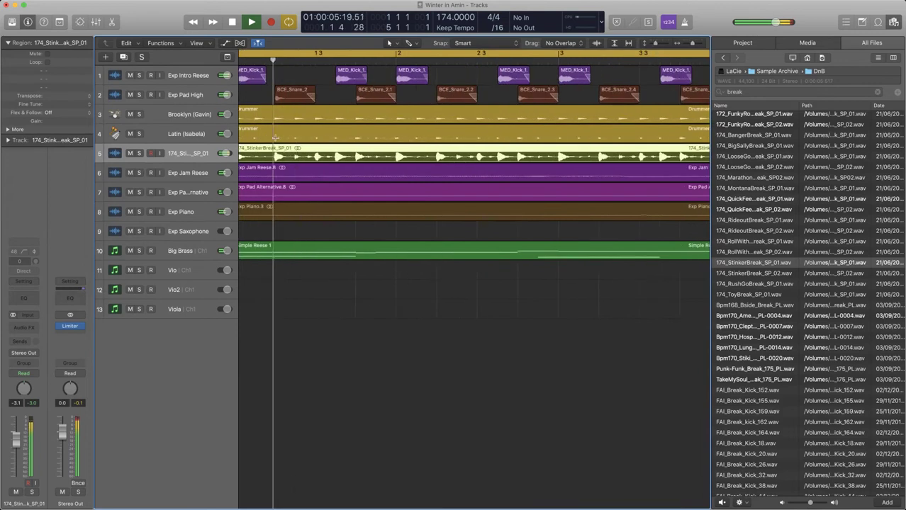
pyautogui.scroll(-4, 275, 138)
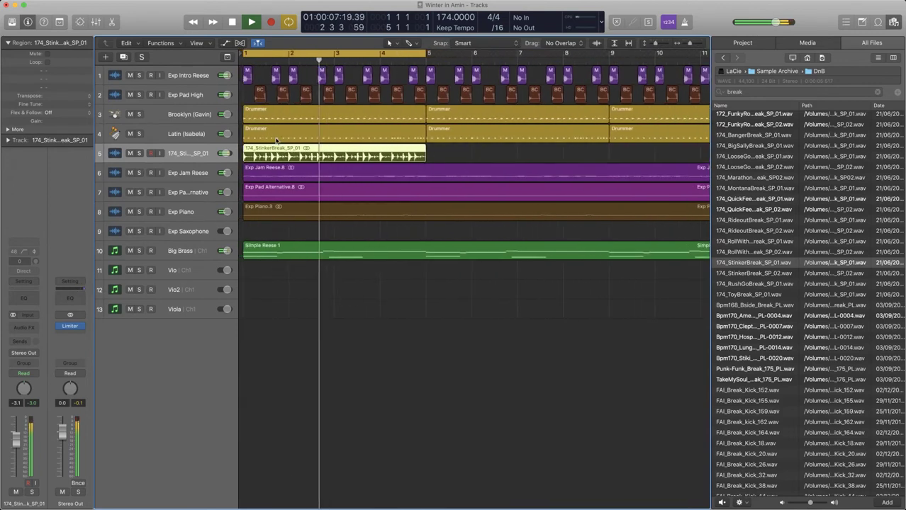
pyautogui.scroll(4, 275, 138)
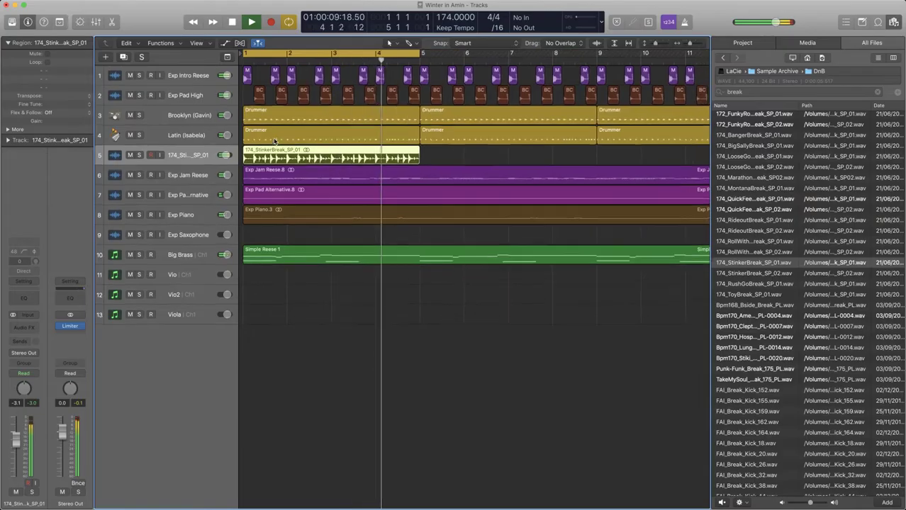
pyautogui.scroll(1, 273, 138)
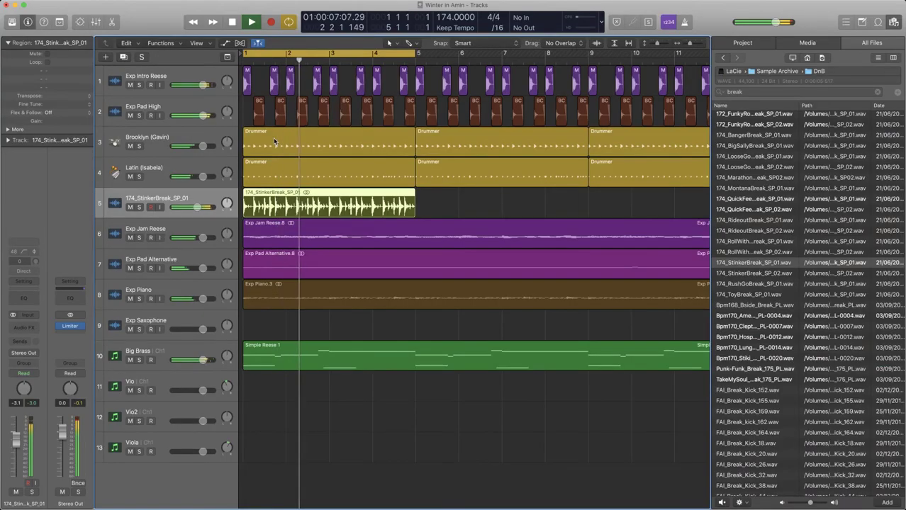
# Step: Enable the Groove Track component in the track headers
pyautogui.rightClick(203, 202)
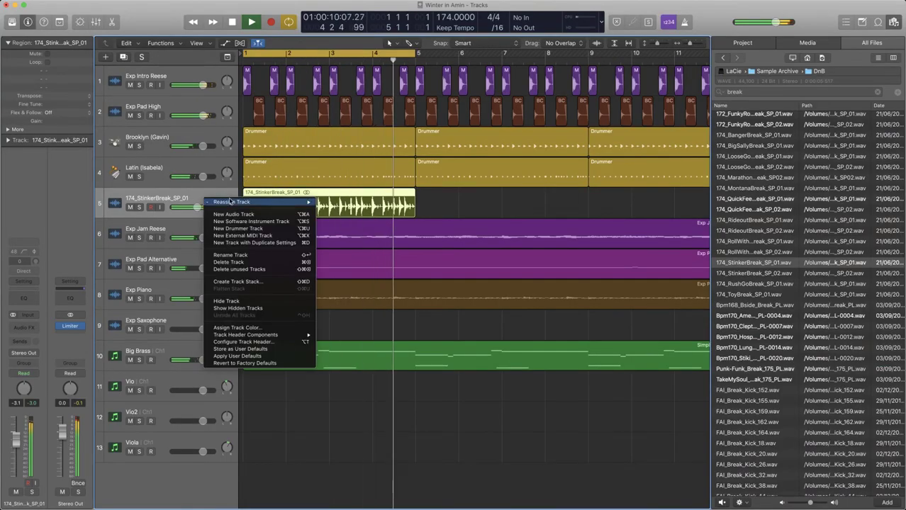
pyautogui.moveTo(242, 205)
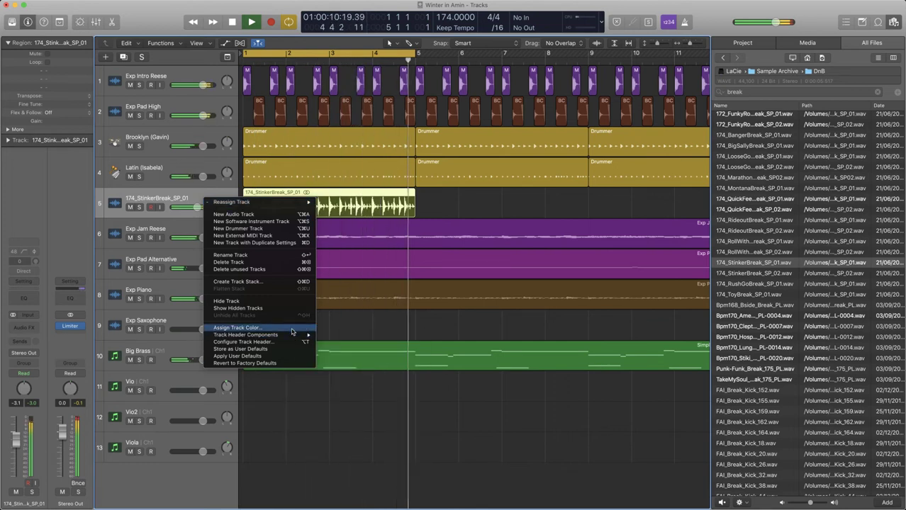
pyautogui.moveTo(290, 338)
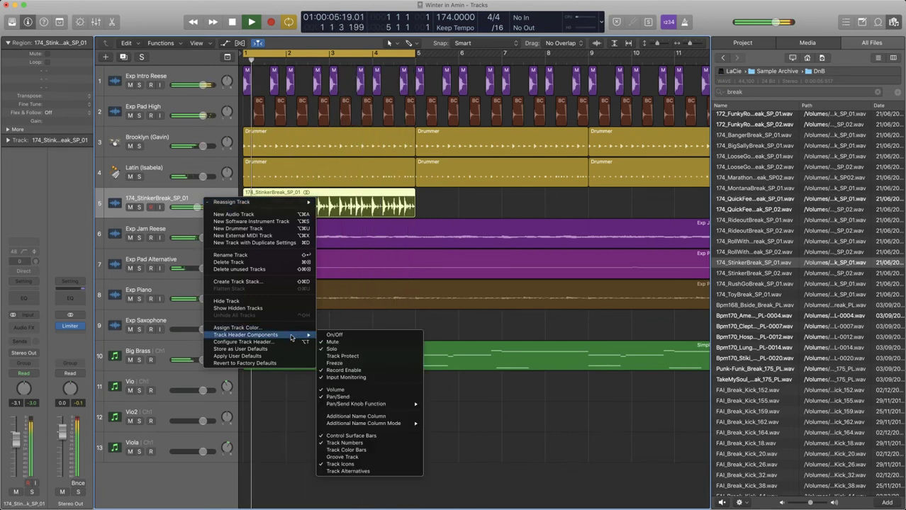
pyautogui.click(382, 457)
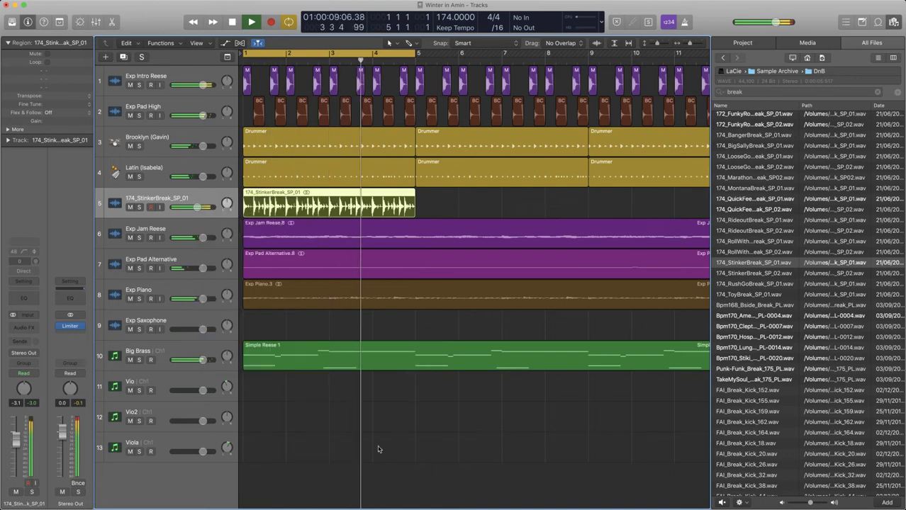
# Step: Widen the track headers and set the 174_StinkerBreak_SP_01 track as the groove track
pyautogui.moveTo(235, 199); pyautogui.dragTo(255, 202)
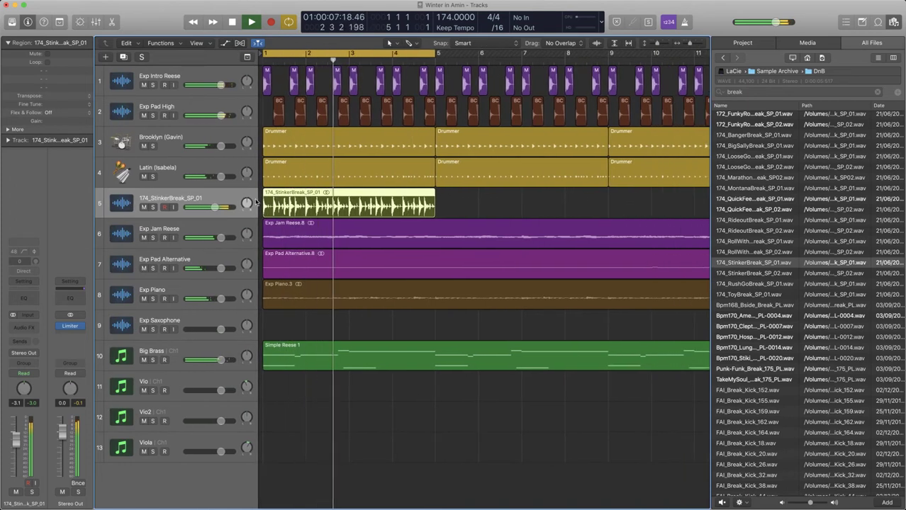
pyautogui.press('super+Down')
pyautogui.press('super+Down')
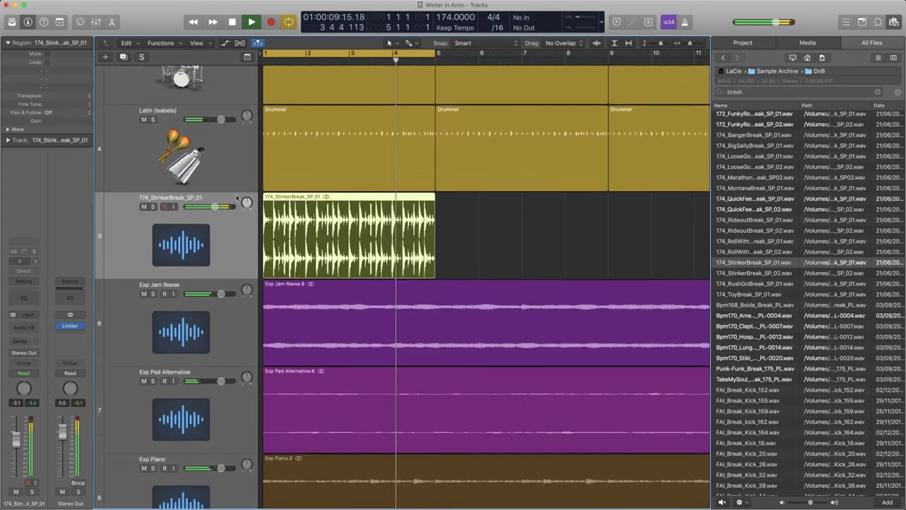
pyautogui.press('super+Right')
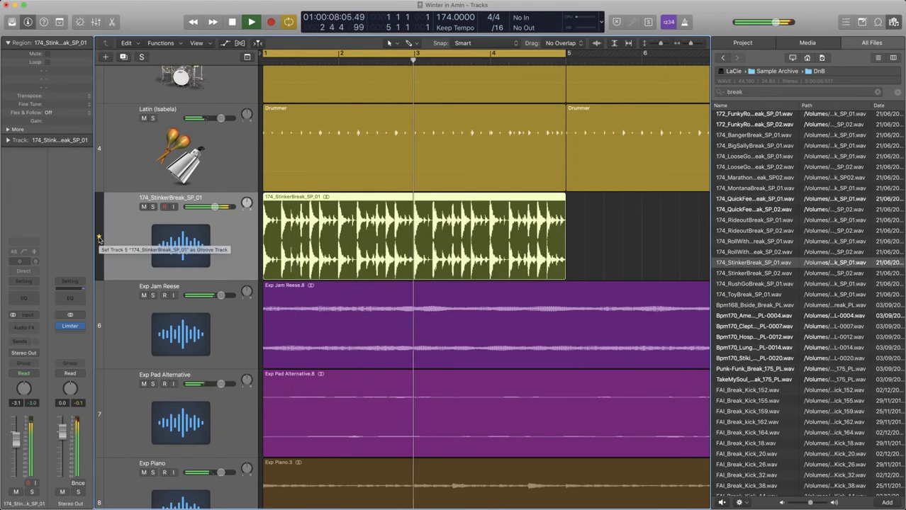
pyautogui.rightClick(239, 232)
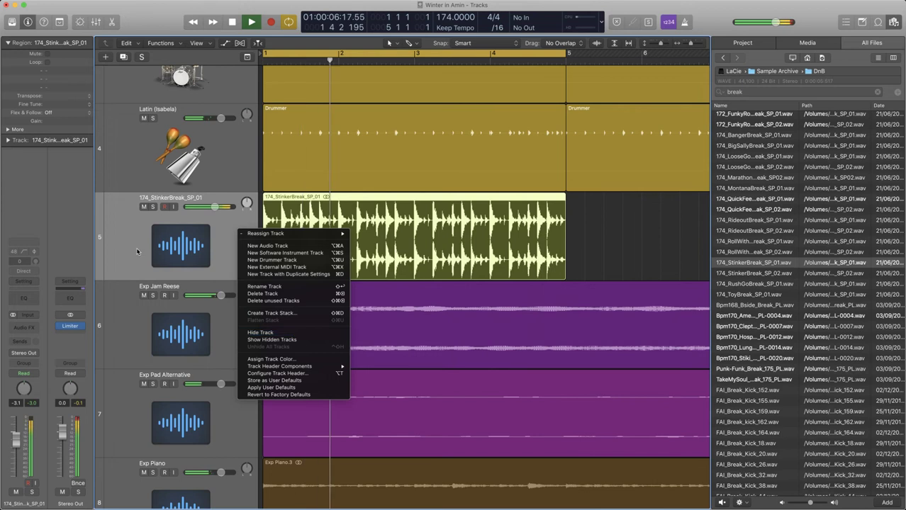
pyautogui.click(99, 238)
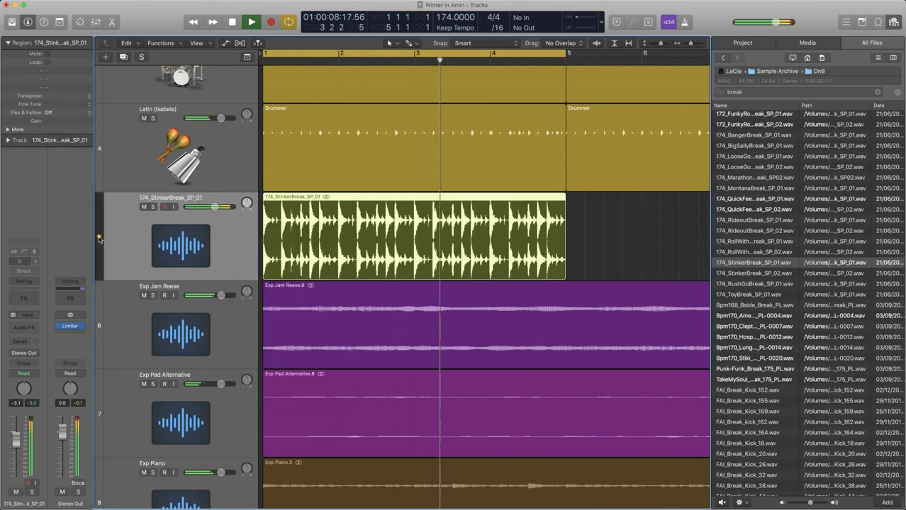
# Step: Make the Exp Pad High, Brooklyn (Gavin) and Latin (Isabela) tracks follow the groove track
pyautogui.press('super+Up')
pyautogui.press('super+Up')
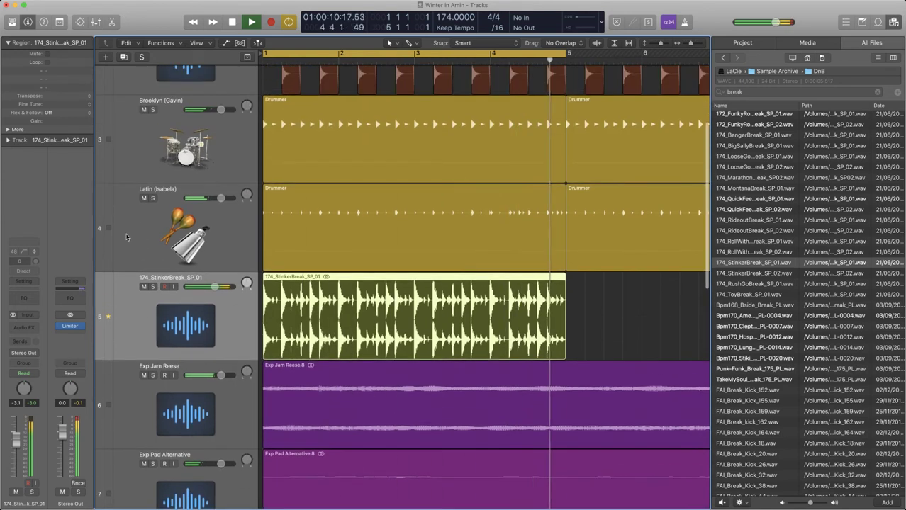
pyautogui.press('super+Up')
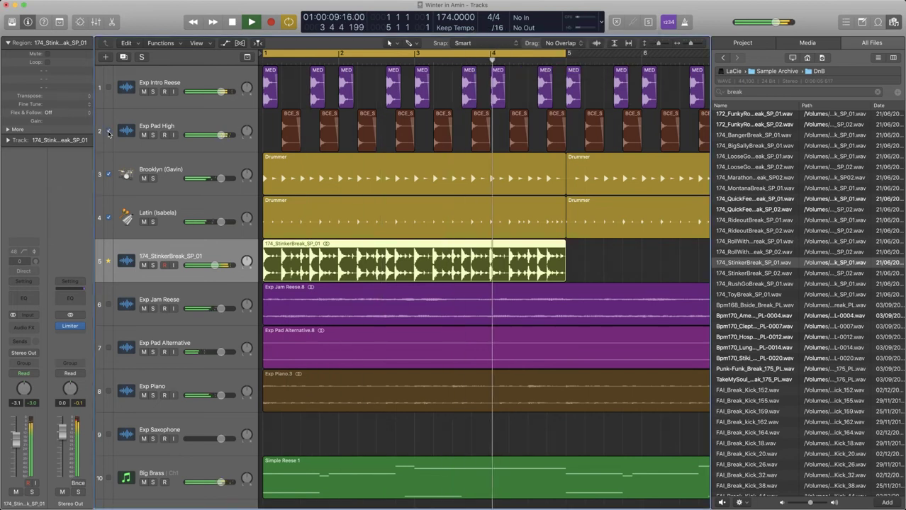
# Step: Copy the 174_StinkerBreak_SP_01 region repeatedly to fill its track up to bar 17 and extend the cycle range to bar 17
pyautogui.press('z')
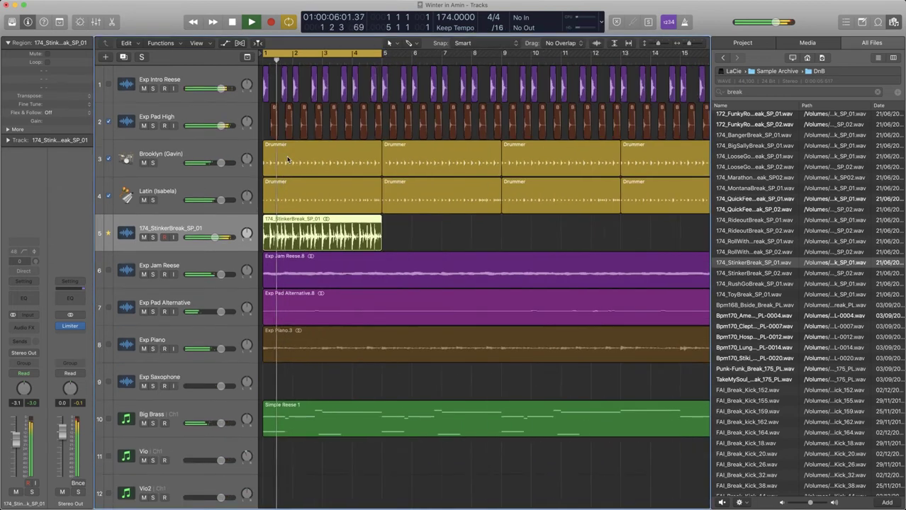
pyautogui.moveTo(338, 224); pyautogui.dragTo(453, 227)
pyautogui.press('z')
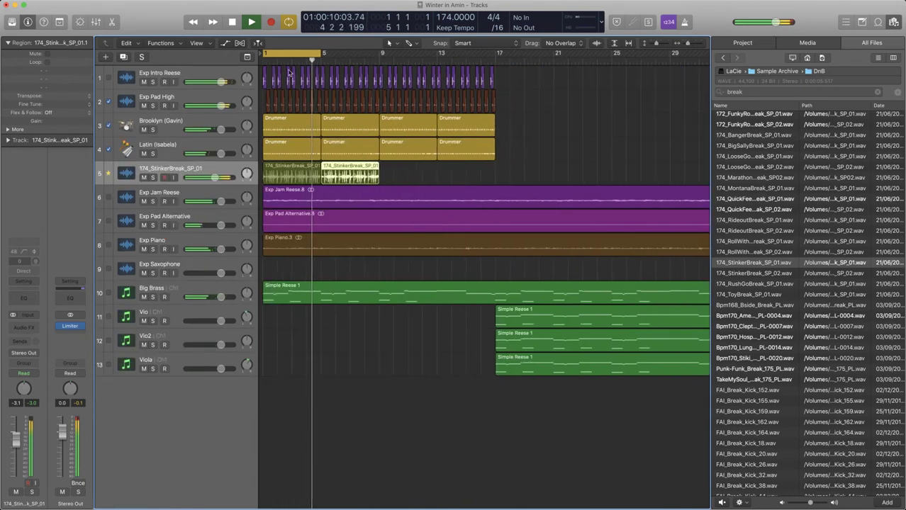
pyautogui.moveTo(323, 53); pyautogui.dragTo(499, 54)
pyautogui.moveTo(390, 171); pyautogui.dragTo(415, 177)
pyautogui.click(500, 166)
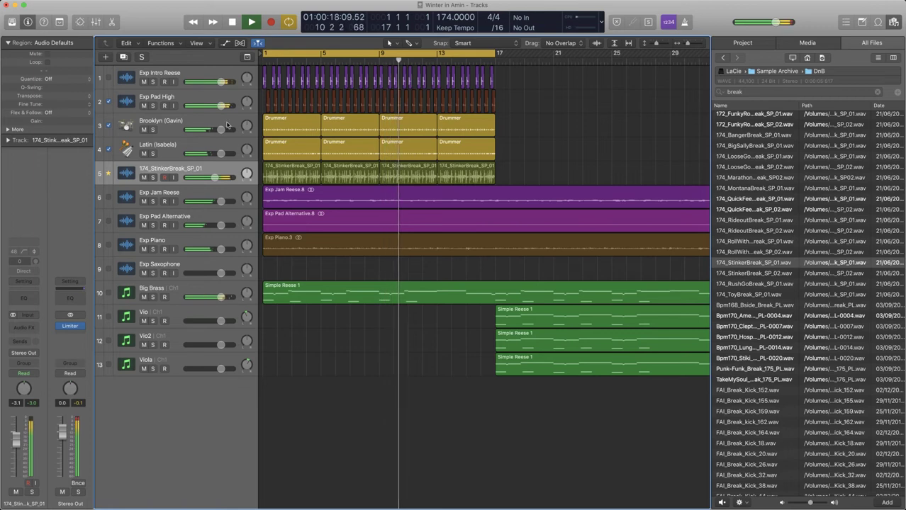
# Step: Select the five drum tracks from Exp Intro Reese to 174_StinkerBreak_SP_01, show the mixer and solo them
pyautogui.keyDown('shift'); pyautogui.click(216, 76); pyautogui.keyUp('shift')
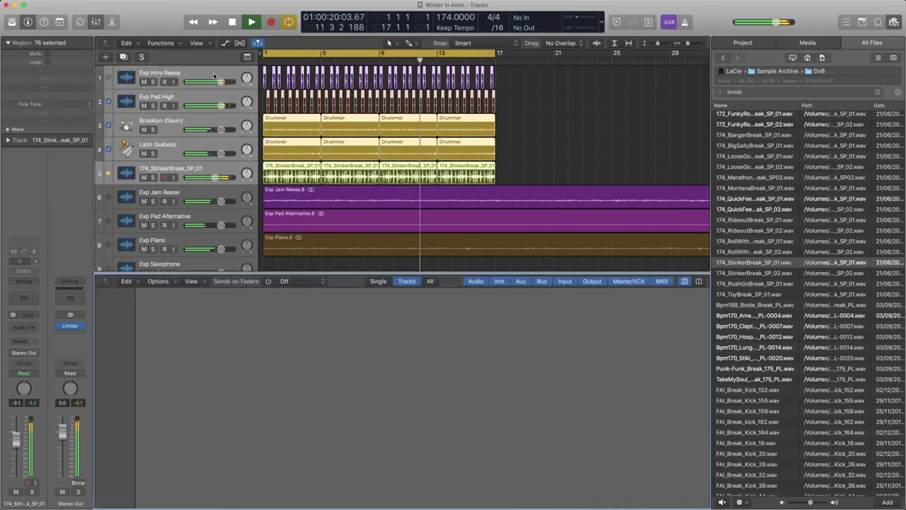
pyautogui.press('x')
pyautogui.click(276, 493)
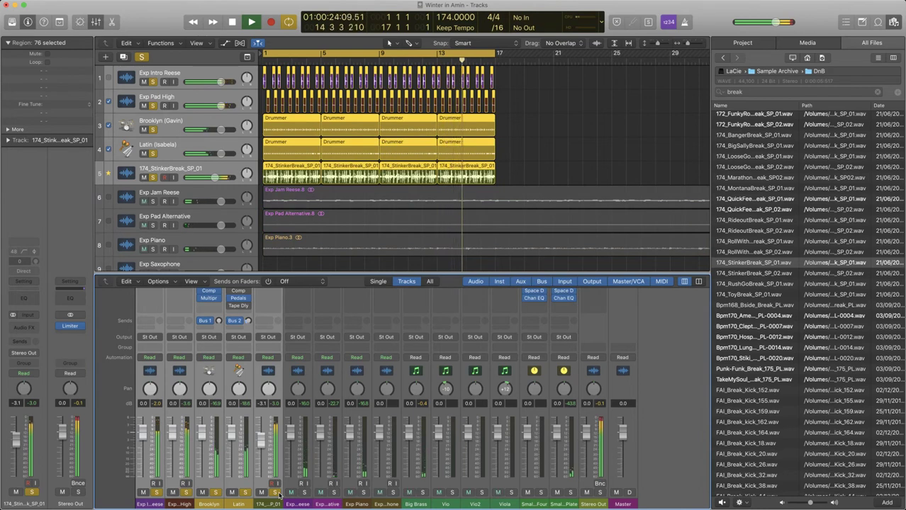
# Step: Add a Channel EQ with a 24 dB/Oct low cut at 255 Hz and Q 0.93 to the 174_StinkerBreak_SP_01 track
pyautogui.scroll(5, 267, 353)
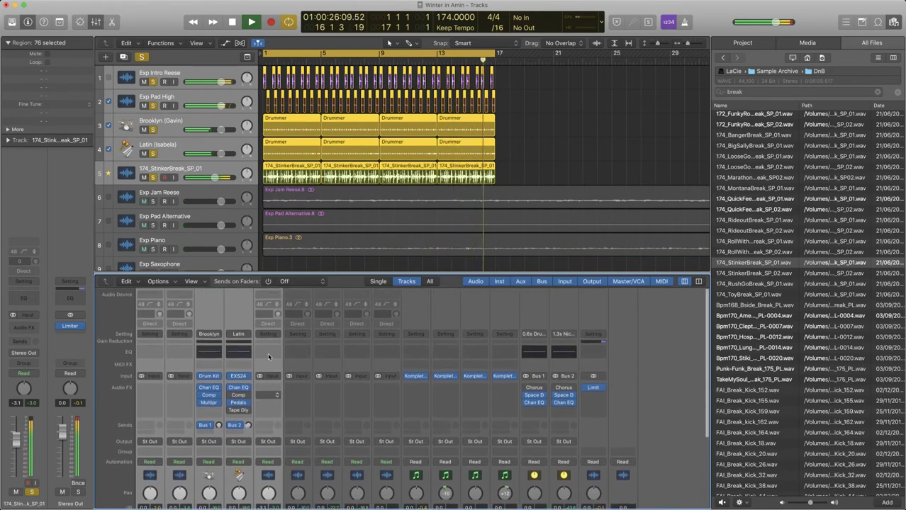
pyautogui.click(267, 350)
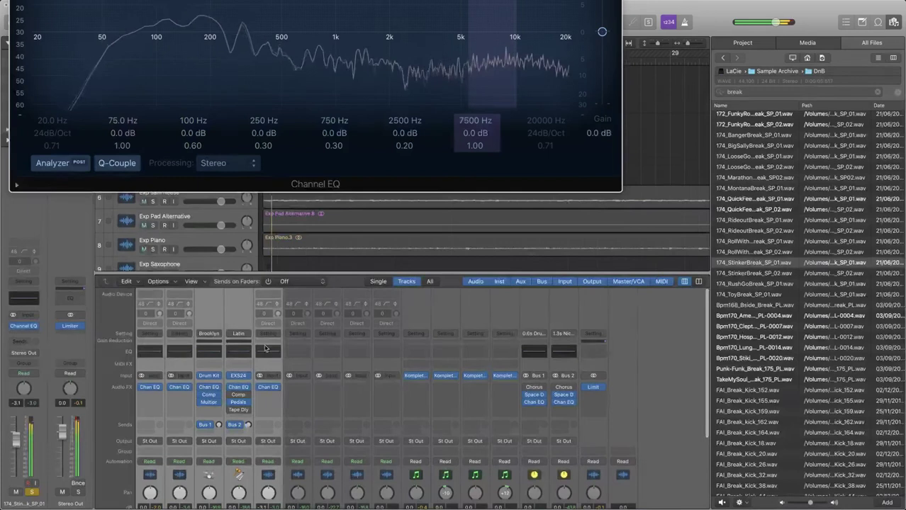
pyautogui.click(49, 107)
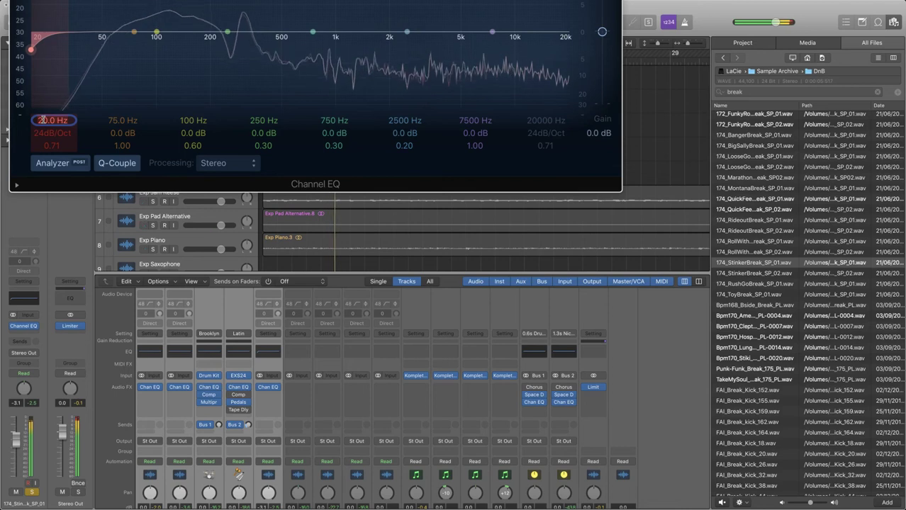
pyautogui.write('220')
pyautogui.press('Return')
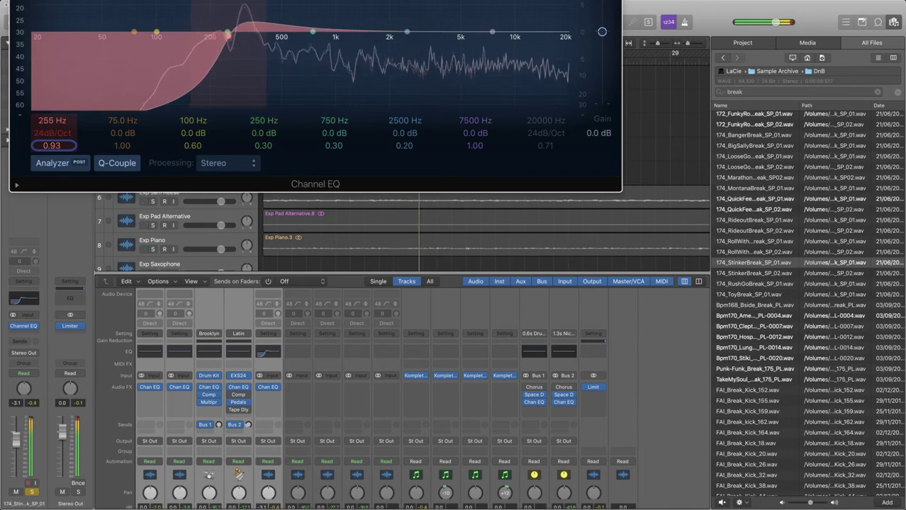
pyautogui.press('super+w')
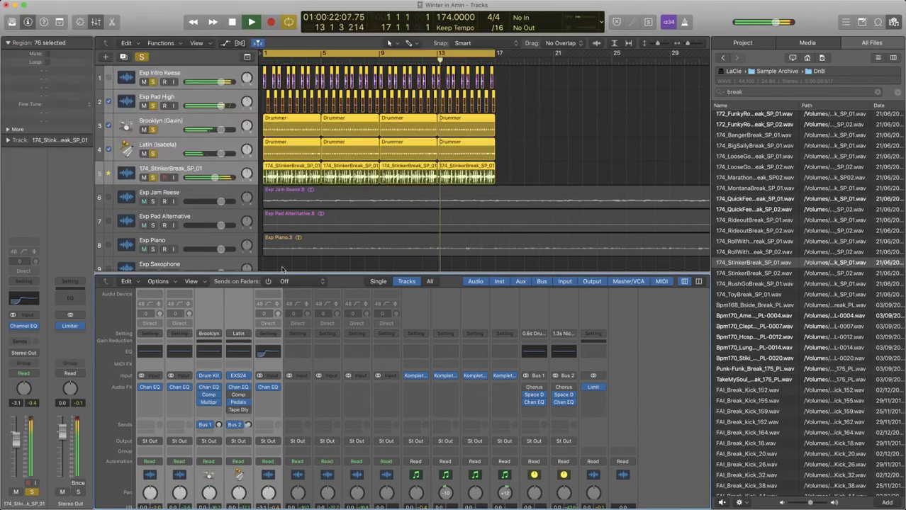
# Step: Unsolo the five drum tracks and deselect their regions
pyautogui.click(152, 177)
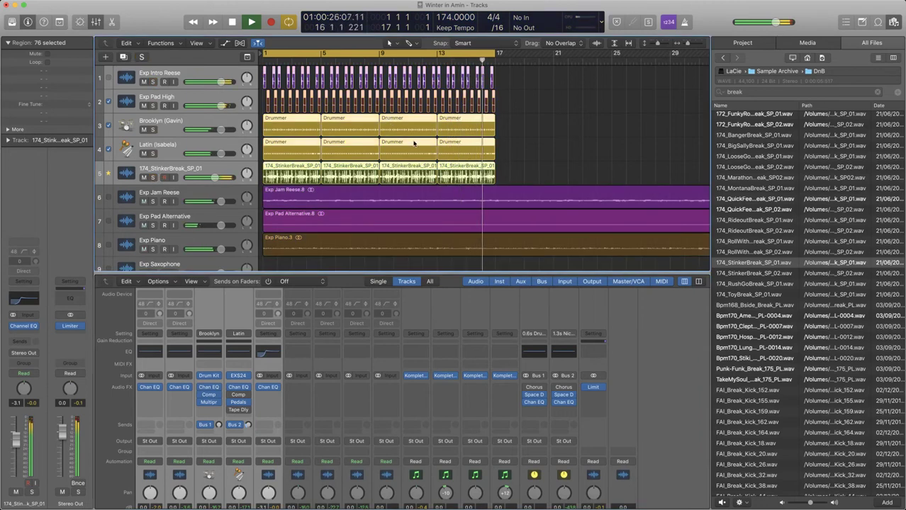
pyautogui.press('z')
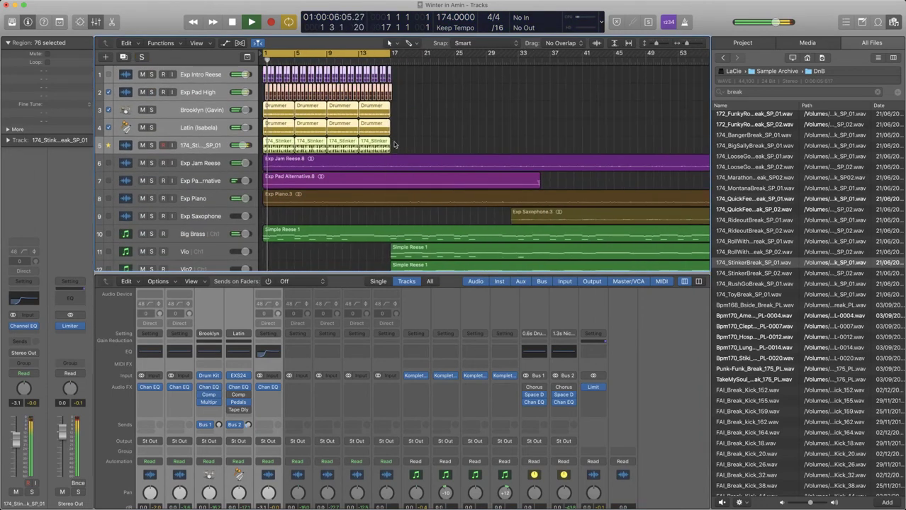
pyautogui.click(394, 145)
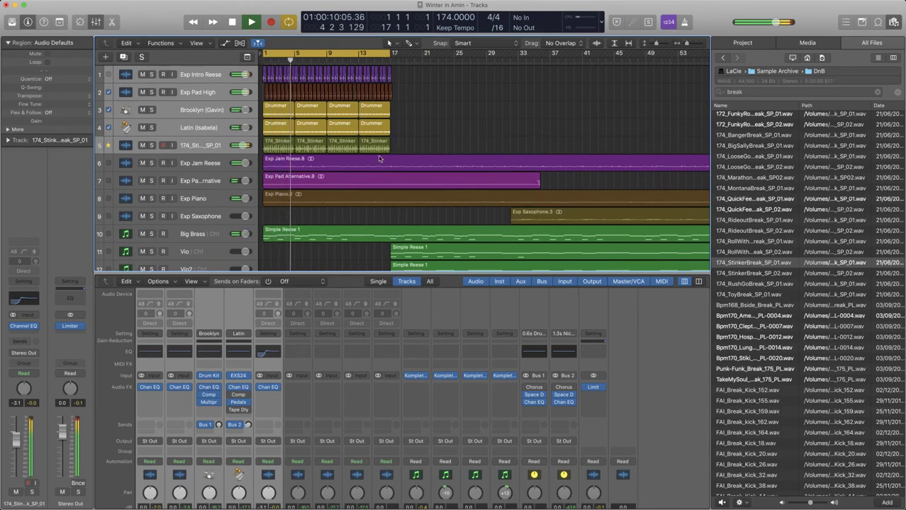
# Step: Move the 174_StinkerBreak_SP_01 track up to sit directly above the Brooklyn drummer track
pyautogui.click(230, 147)
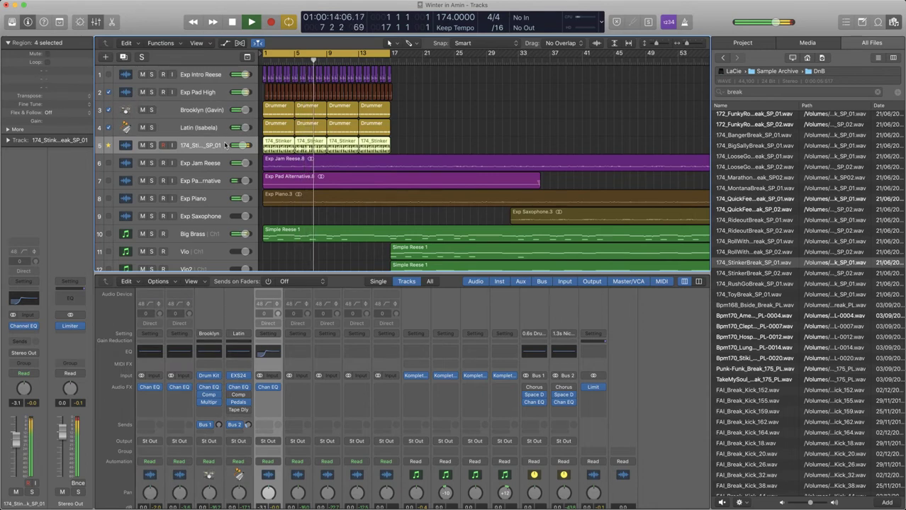
pyautogui.moveTo(226, 145); pyautogui.dragTo(215, 108)
pyautogui.press('super+Right')
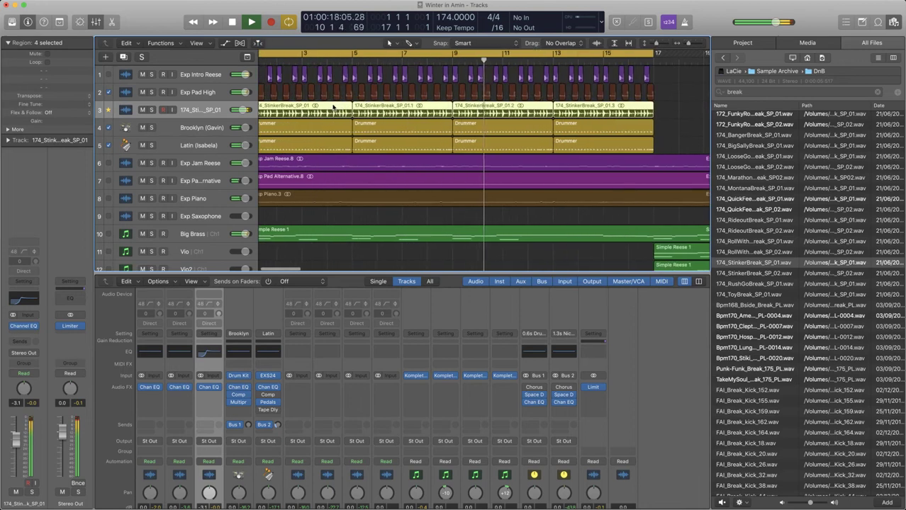
# Step: Solo the 174_StinkerBreak_SP_01 track and cut 580 Hz by 10 dB with Q 3.60 in its Channel EQ
pyautogui.click(151, 109)
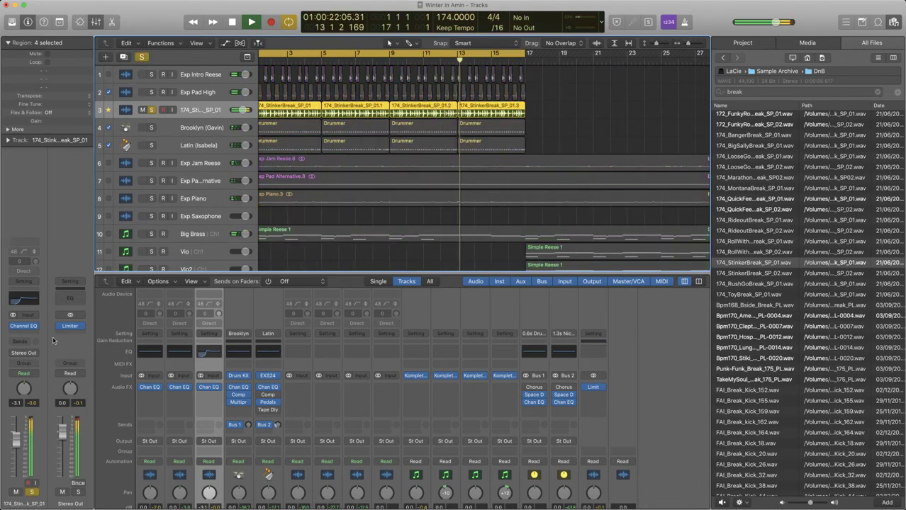
pyautogui.click(23, 326)
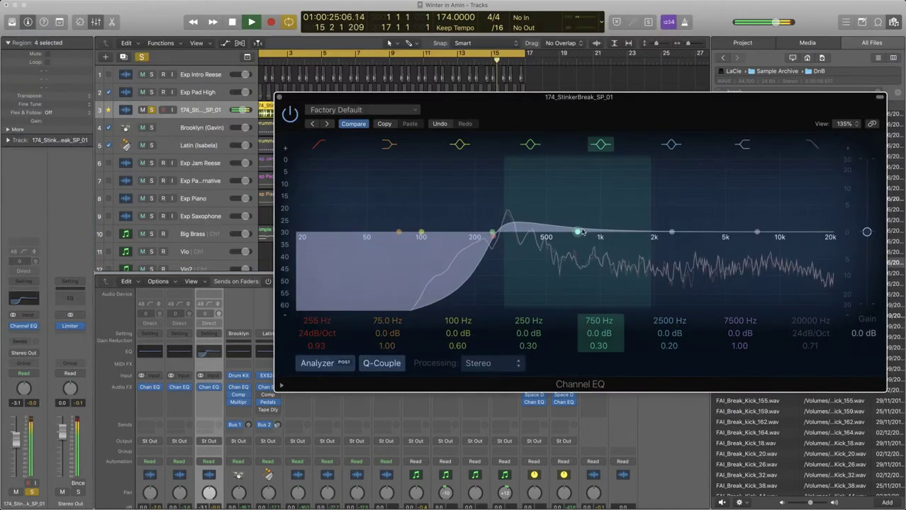
pyautogui.moveTo(578, 232); pyautogui.dragTo(558, 295)
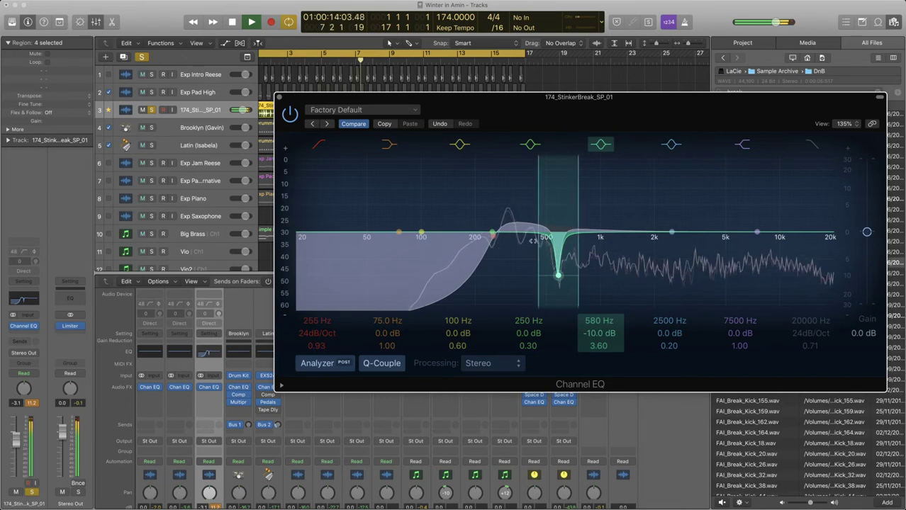
# Step: Cut 445 Hz by 14.5 dB with Q 9.10 in the breakbeat's Channel EQ, and unsolo the track
pyautogui.moveTo(671, 232); pyautogui.dragTo(537, 175)
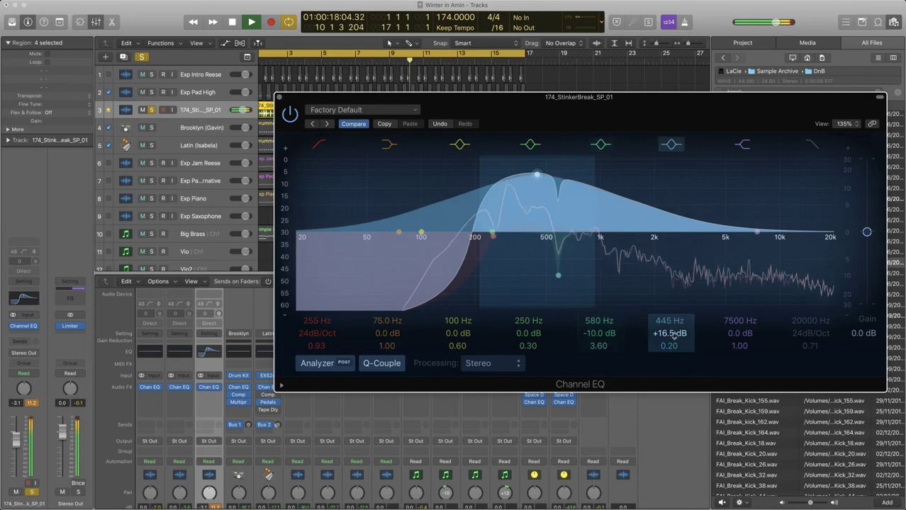
pyautogui.moveTo(670, 345); pyautogui.dragTo(666, 376)
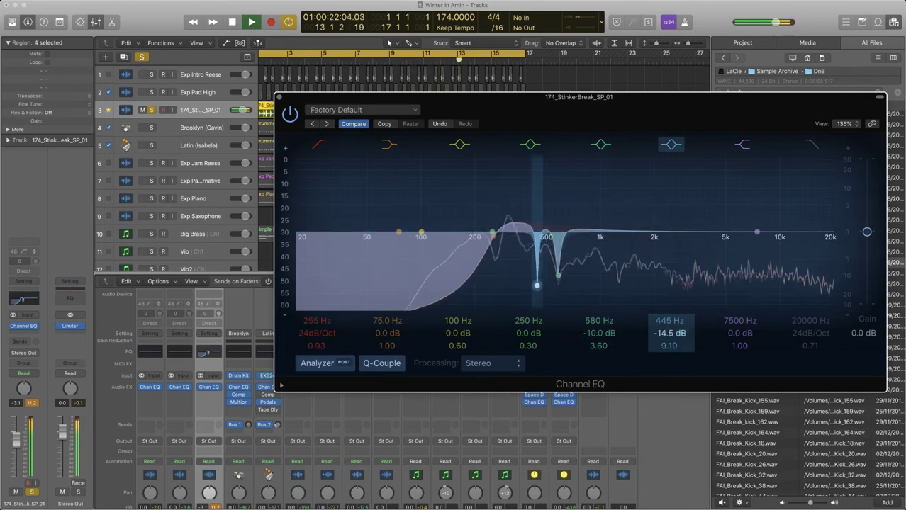
pyautogui.click(279, 98)
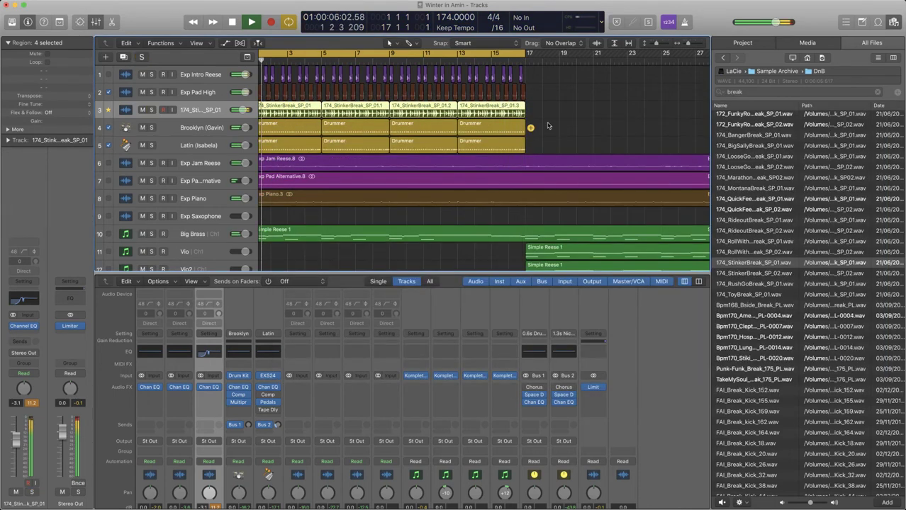
# Step: Rename the 174_StinkerBreak_SP_01 track as Break
pyautogui.press('super+Up')
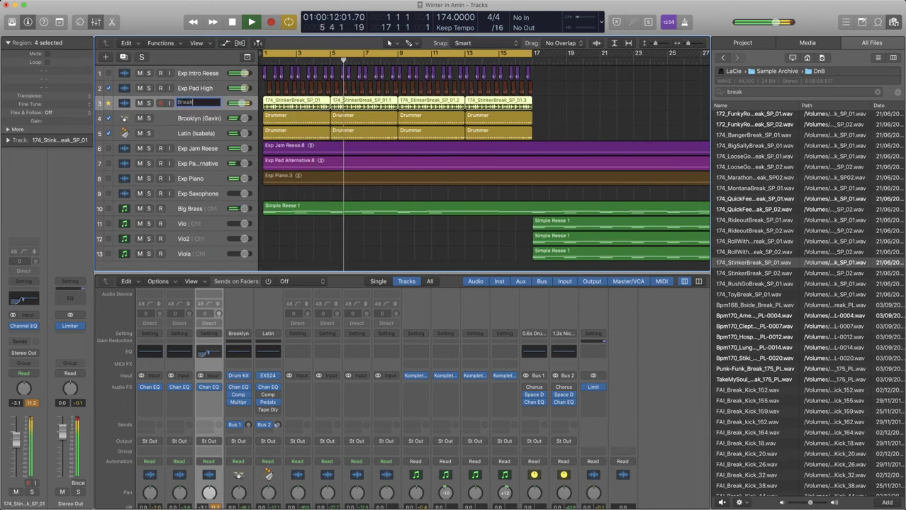
pyautogui.press('Return')
# Step: Set the cycle range to bars 14 to 17 and stop playback
pyautogui.press('super+Left')
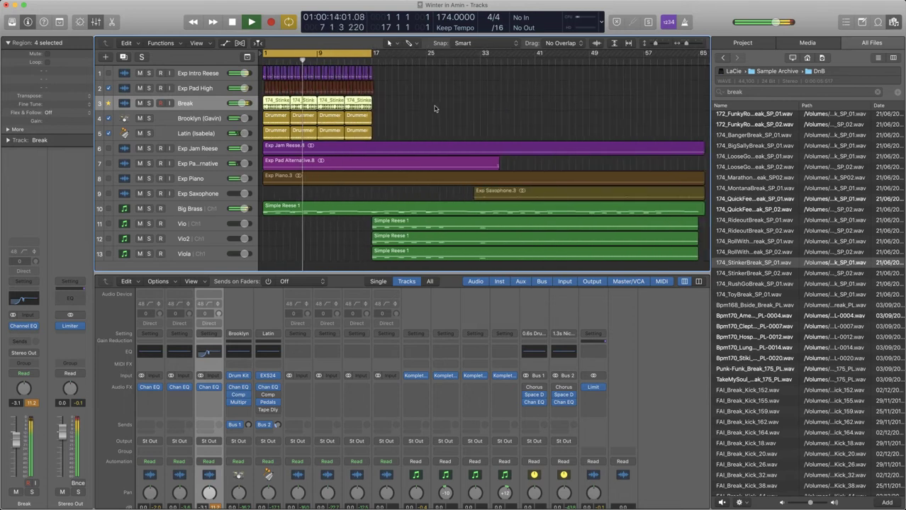
pyautogui.press('super+Left')
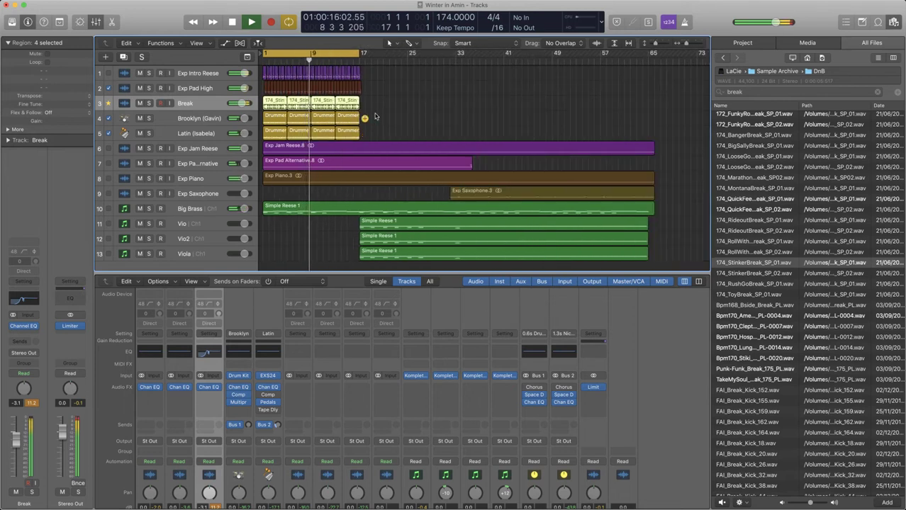
pyautogui.press('super+Right')
pyautogui.press('super+Right')
pyautogui.press('super+Right')
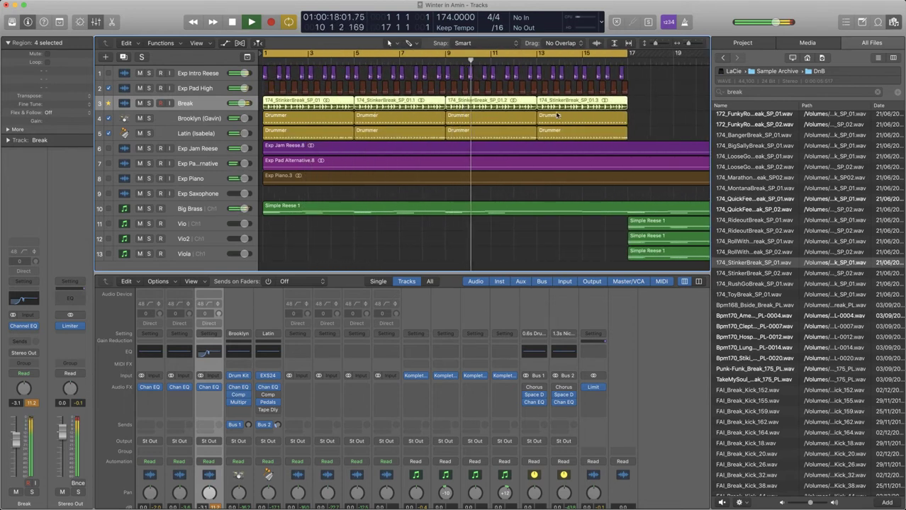
pyautogui.press('super+Right')
pyautogui.hscroll(5, 496, 114)
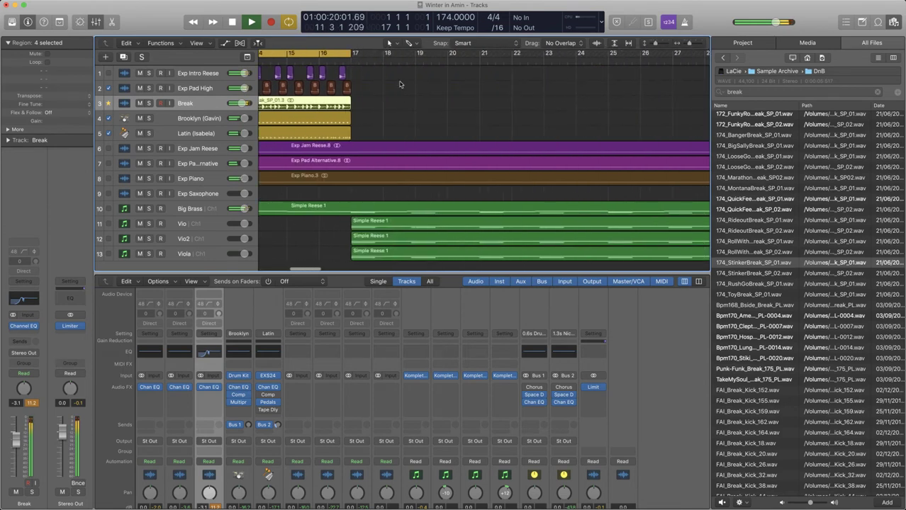
pyautogui.hscroll(-3, 400, 78)
pyautogui.moveTo(363, 55); pyautogui.dragTo(429, 55)
# Step: Deselect the Break track's regions, with the drum tracks between bars 14 and 17 in view
pyautogui.scroll(6, 496, 109)
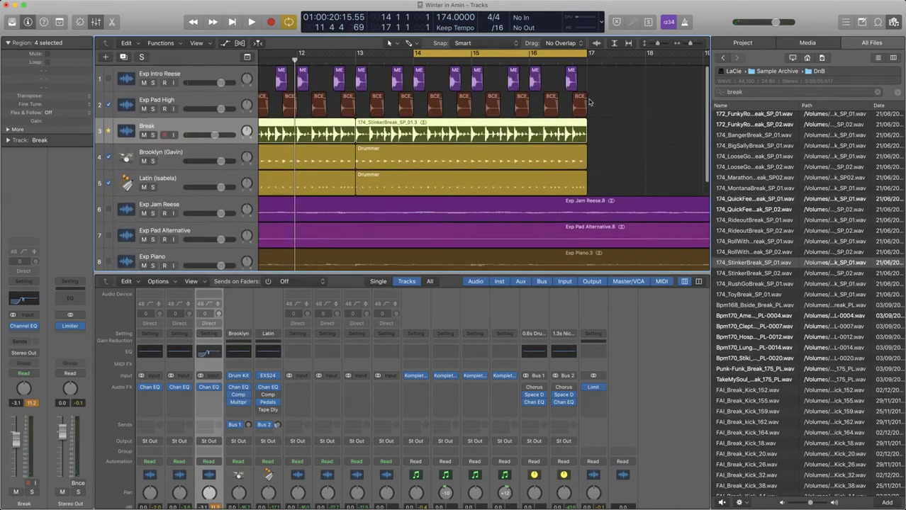
pyautogui.hscroll(3, 594, 74)
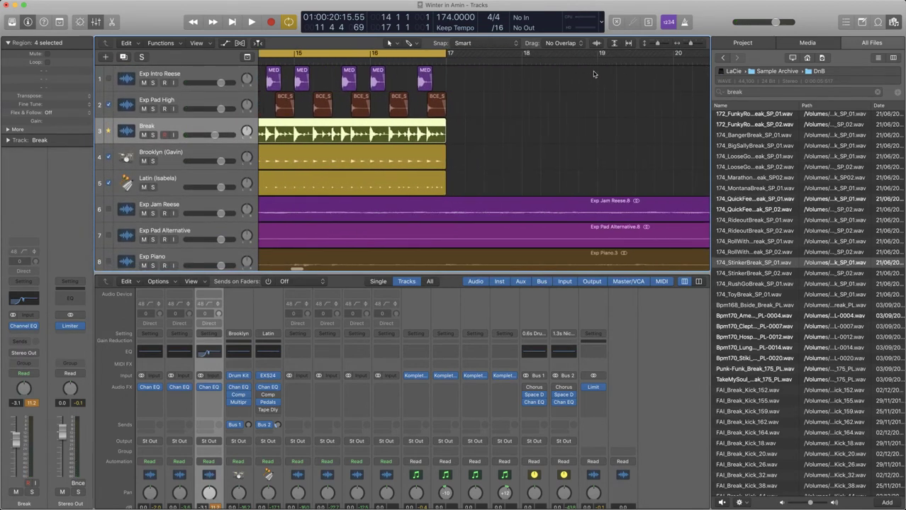
pyautogui.hscroll(-2, 525, 79)
pyautogui.click(403, 77)
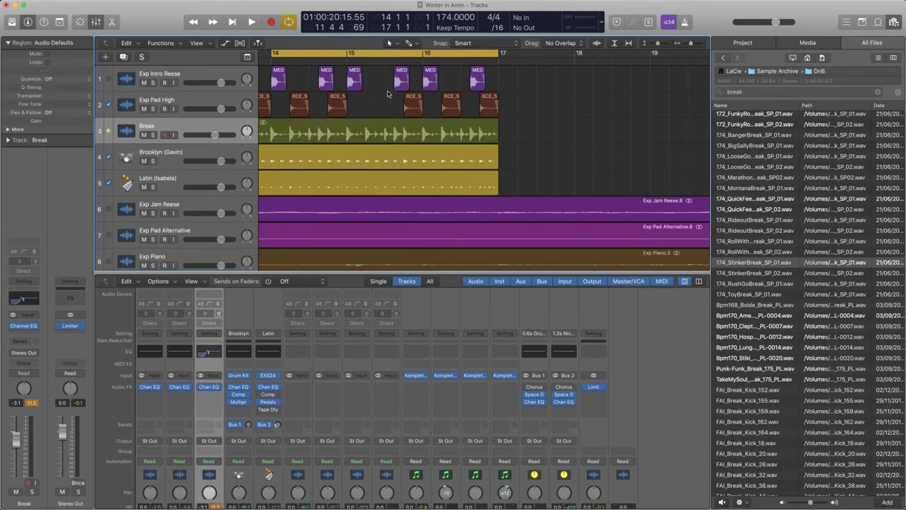
# Step: Copy the later kick in bar 15 to beat 2 of the same bar and play the loop
pyautogui.moveTo(399, 73); pyautogui.dragTo(372, 77)
pyautogui.press('space')
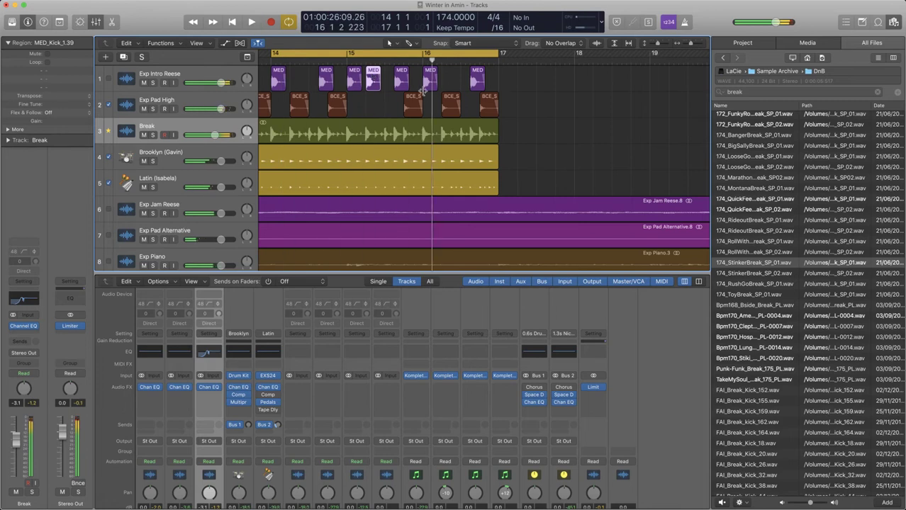
# Step: Shorten the early bar 16 snare to a length of 0 0 2 0, place a copy directly after it, and play the loop
pyautogui.press('super+Right')
pyautogui.moveTo(540, 94); pyautogui.dragTo(518, 113)
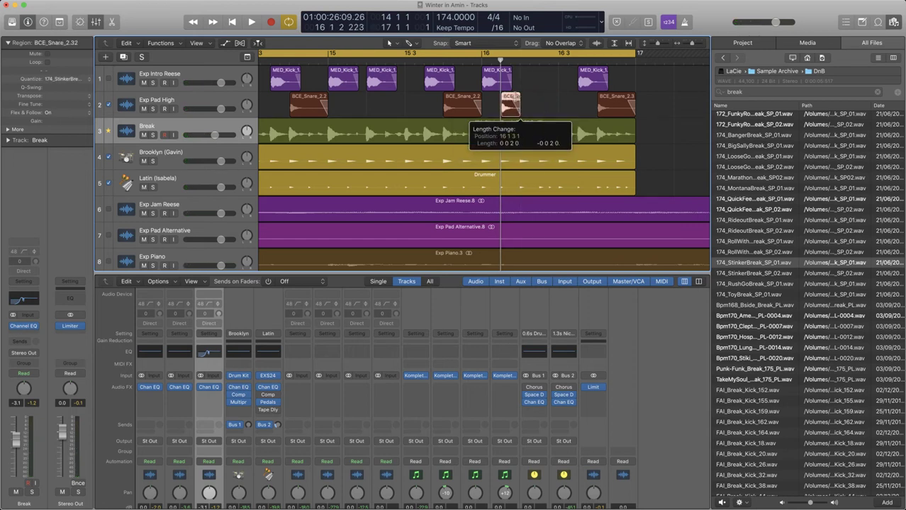
pyautogui.moveTo(519, 98)
pyautogui.mouseDown()
pyautogui.moveTo(511, 103)
pyautogui.moveTo(528, 101)
pyautogui.mouseUp()
pyautogui.press('space')
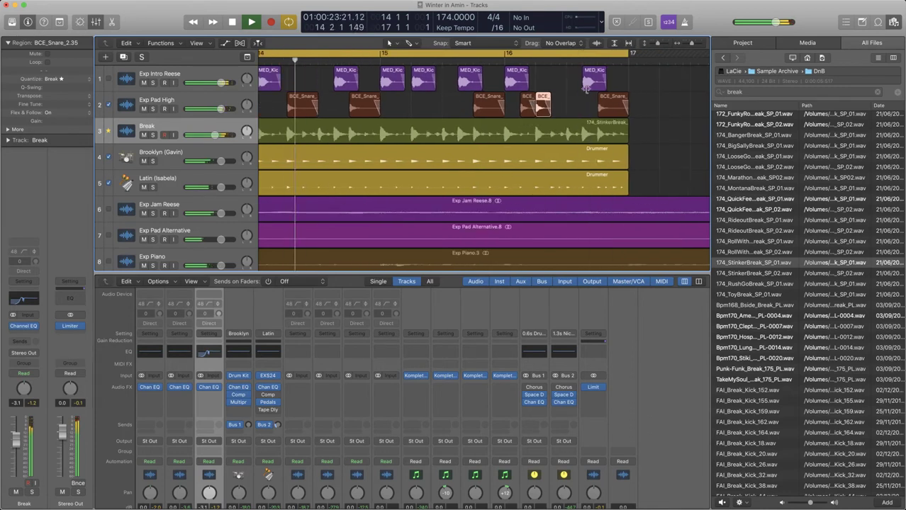
# Step: Move the last kick in bar 16 earlier to beat 3 and copy the two short snares near the bar's end
pyautogui.moveTo(589, 76); pyautogui.dragTo(576, 78)
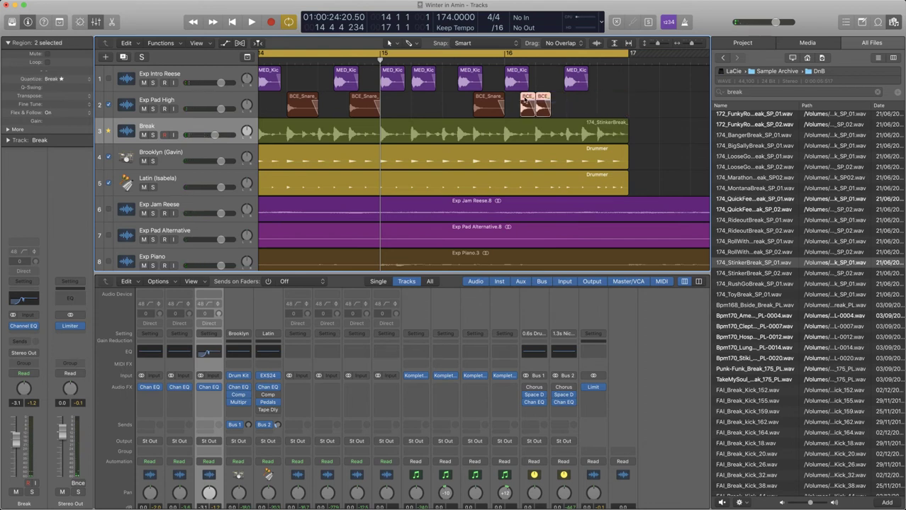
pyautogui.moveTo(524, 102); pyautogui.dragTo(620, 100)
pyautogui.press('space')
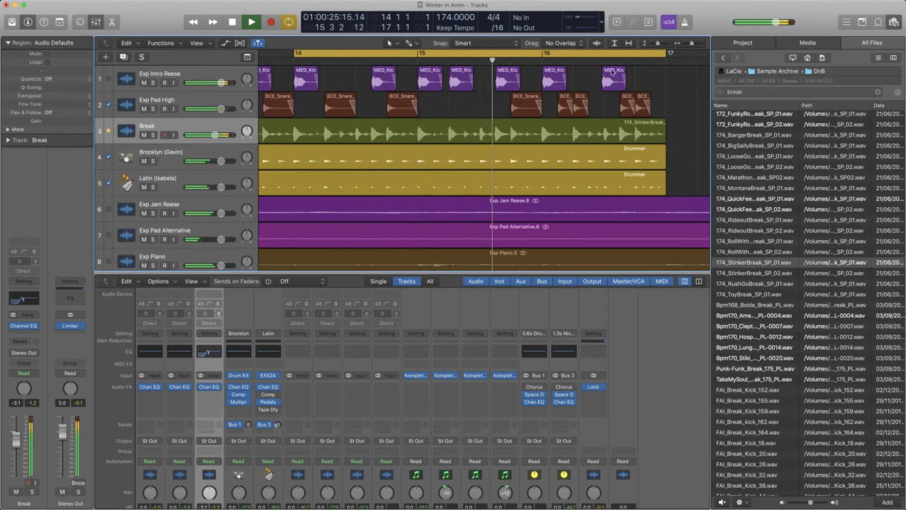
# Step: Add a reversed copy of the last kick at the end of bar 16, trimmed to end at bar 17
pyautogui.click(611, 73)
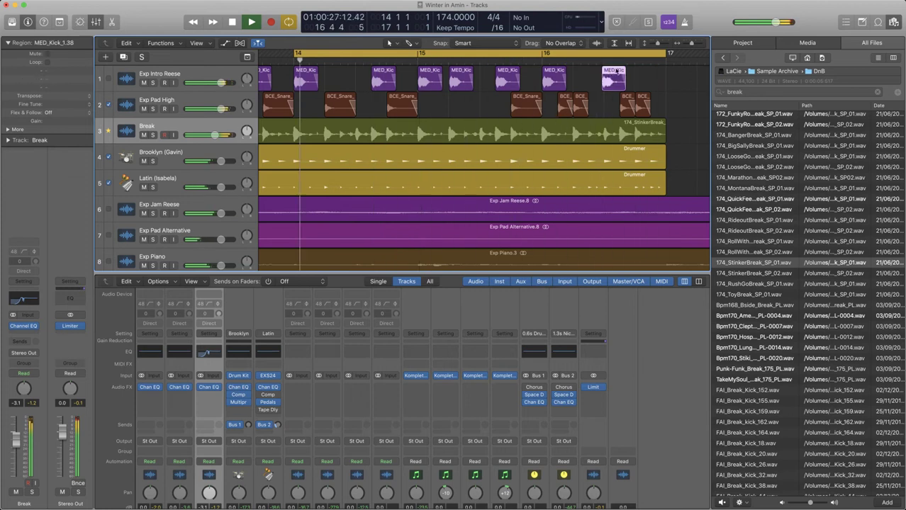
pyautogui.moveTo(616, 72); pyautogui.dragTo(665, 73)
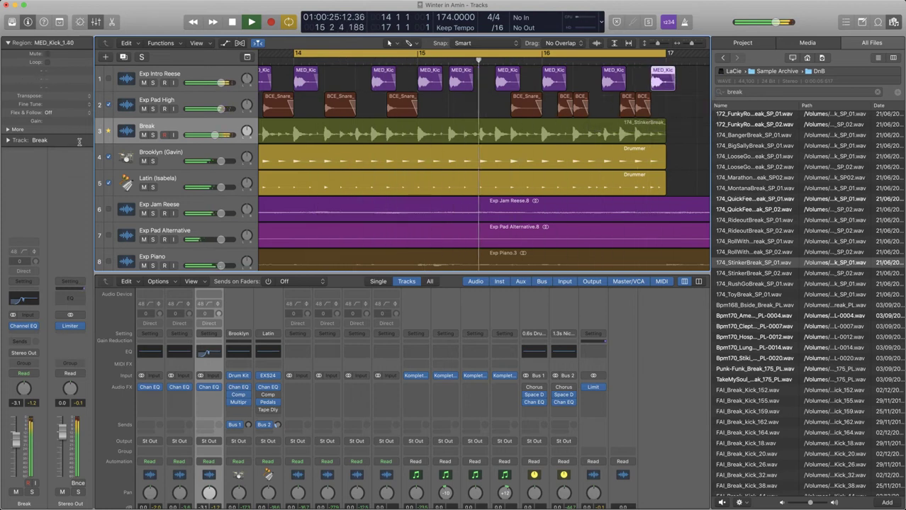
pyautogui.click(10, 130)
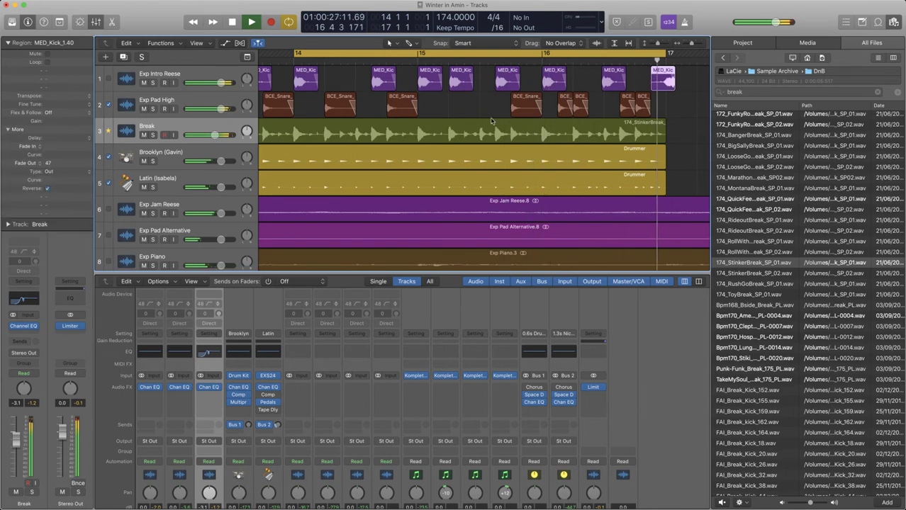
pyautogui.scroll(5, 491, 120)
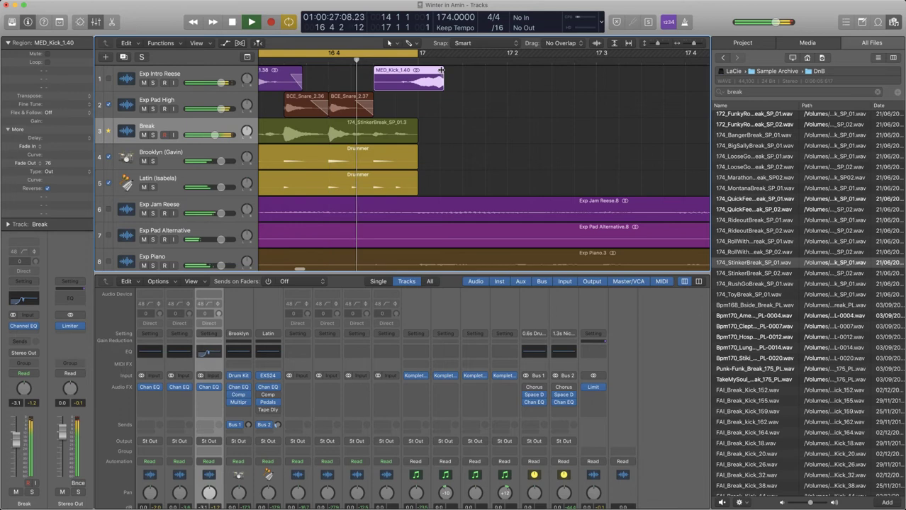
pyautogui.moveTo(437, 71); pyautogui.dragTo(369, 88)
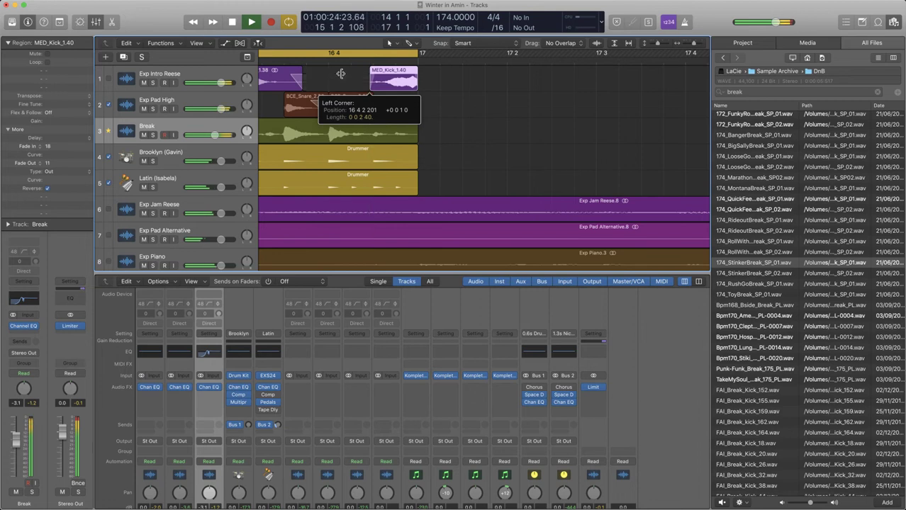
# Step: Set the gain of the second snare in both short bar 16 pairs to +1.0 dB and play the loop
pyautogui.press('super+Left')
pyautogui.press('super+Left')
pyautogui.press('super+Left')
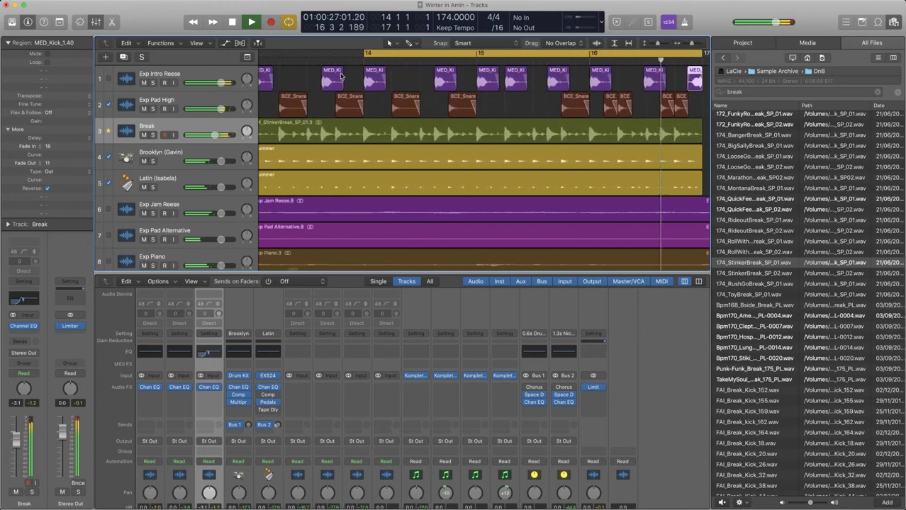
pyautogui.press('space')
pyautogui.click(546, 102)
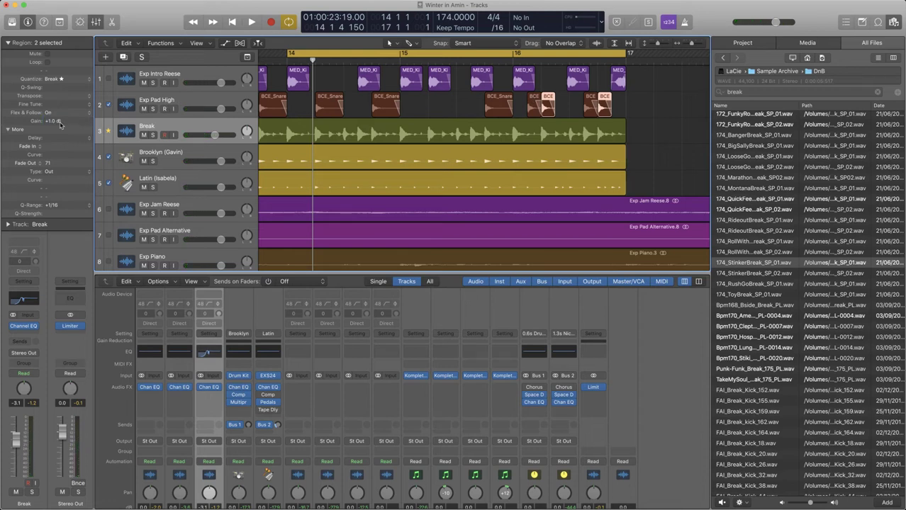
pyautogui.press('space')
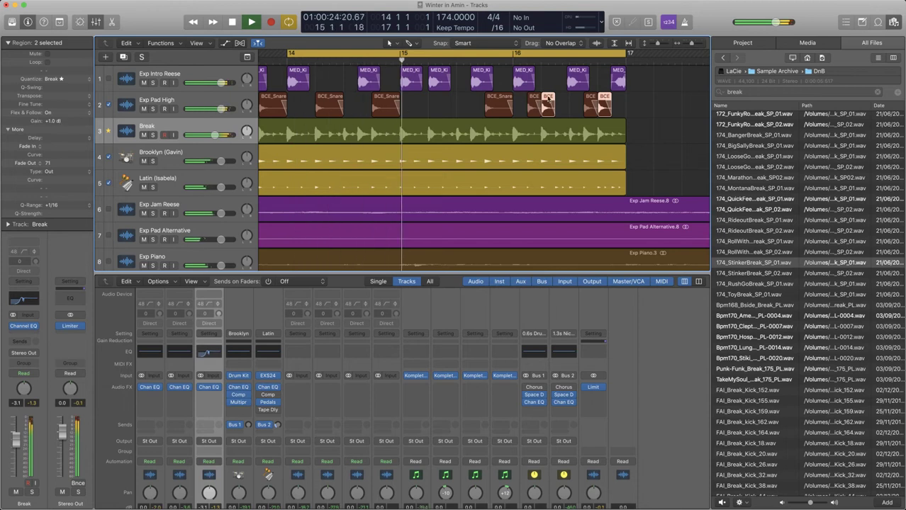
pyautogui.click(563, 100)
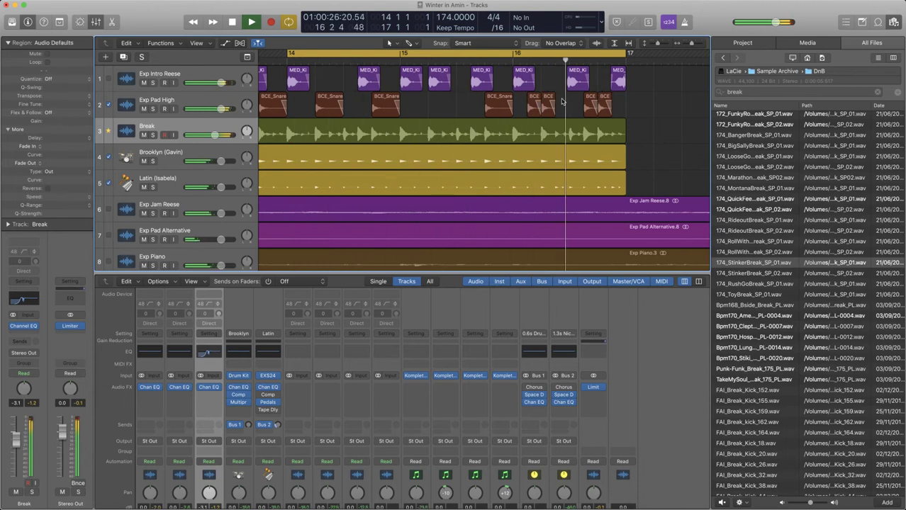
pyautogui.press('space')
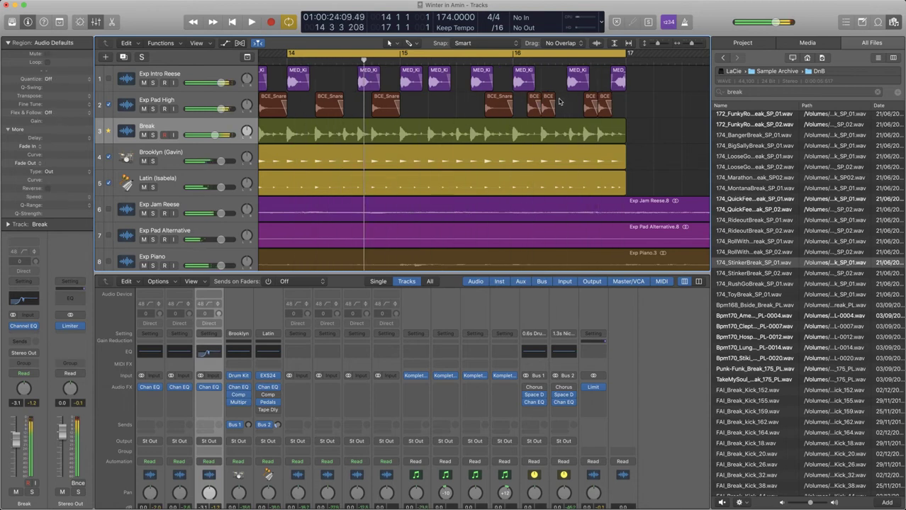
pyautogui.press('space')
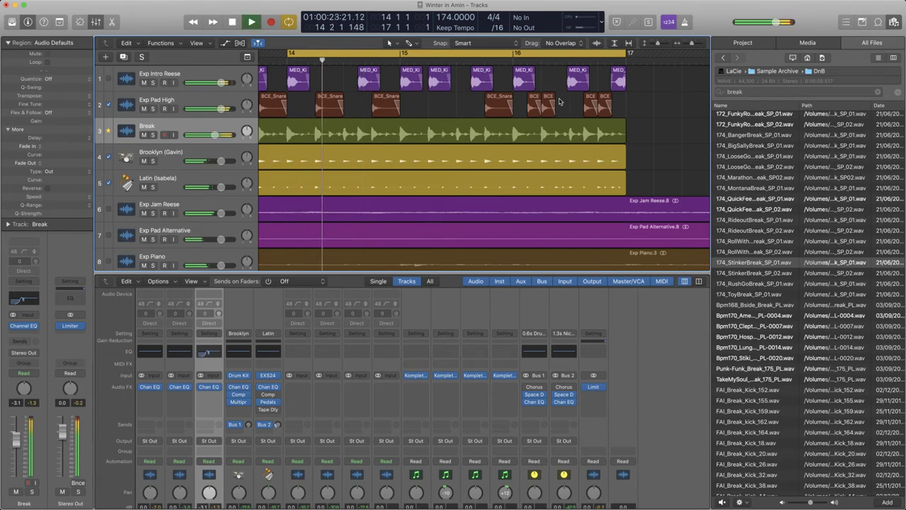
# Step: Copy all kick, snare, Break and Drummer regions of the first 16 bars to start at bar 17
pyautogui.press('super+Left')
pyautogui.press('super+Left')
pyautogui.press('super+Left')
pyautogui.press('super+Left')
pyautogui.press('super+Left')
pyautogui.press('super+Up')
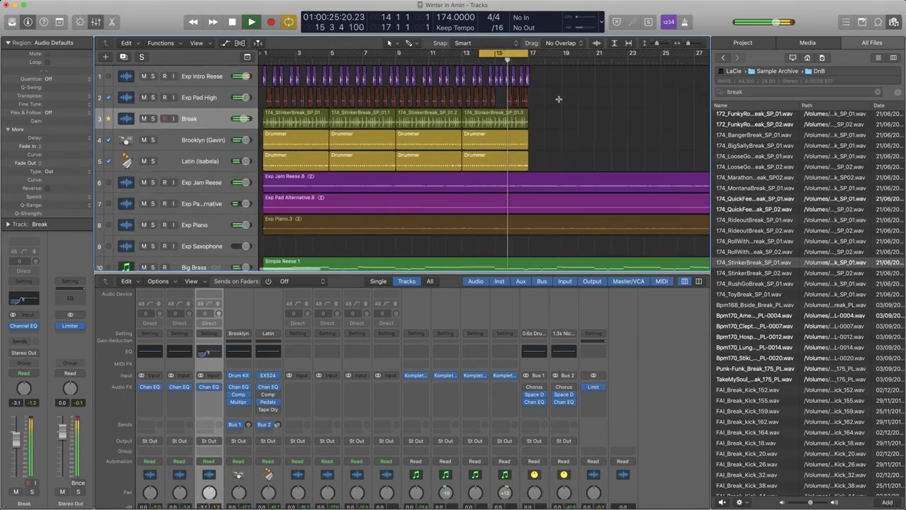
pyautogui.press('super+Left')
pyautogui.press('super+Up')
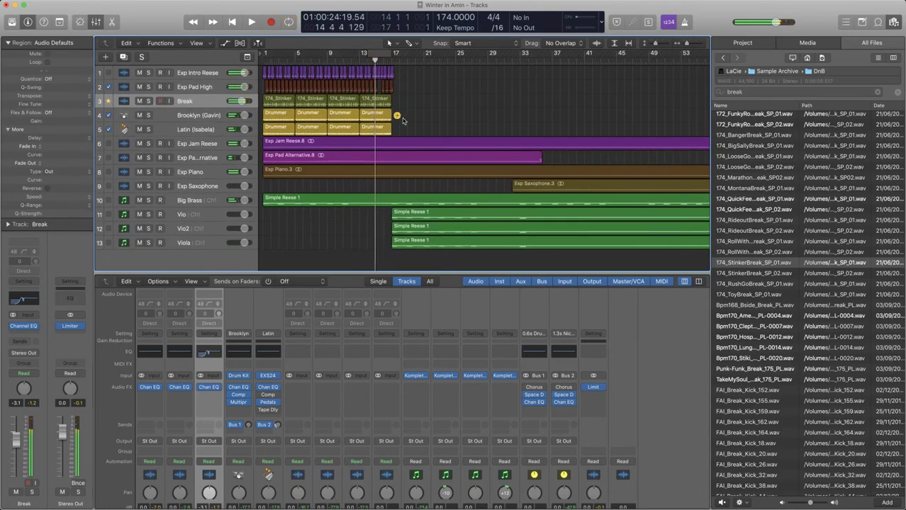
pyautogui.moveTo(409, 130); pyautogui.dragTo(261, 67)
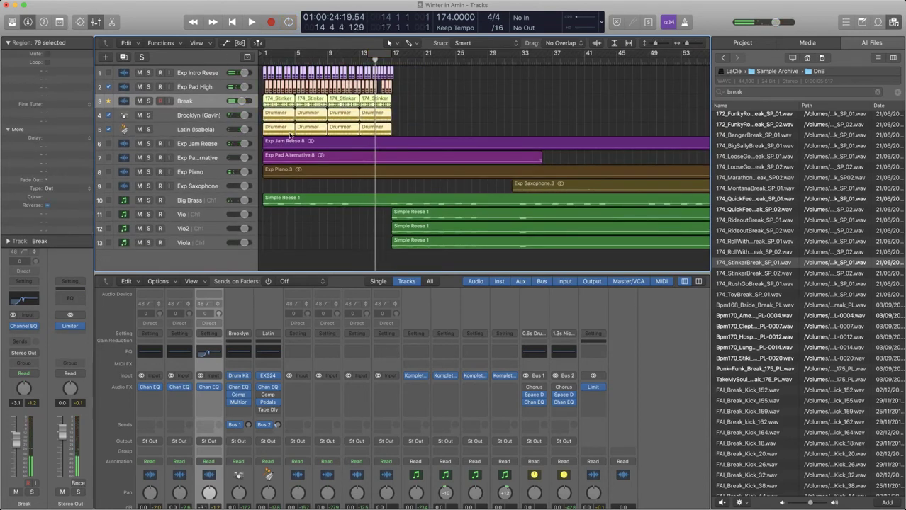
pyautogui.moveTo(278, 127); pyautogui.dragTo(408, 130)
# Step: Copy all drum regions of the first 32 bars to start at bar 33, and clear the selection
pyautogui.press('super+Left')
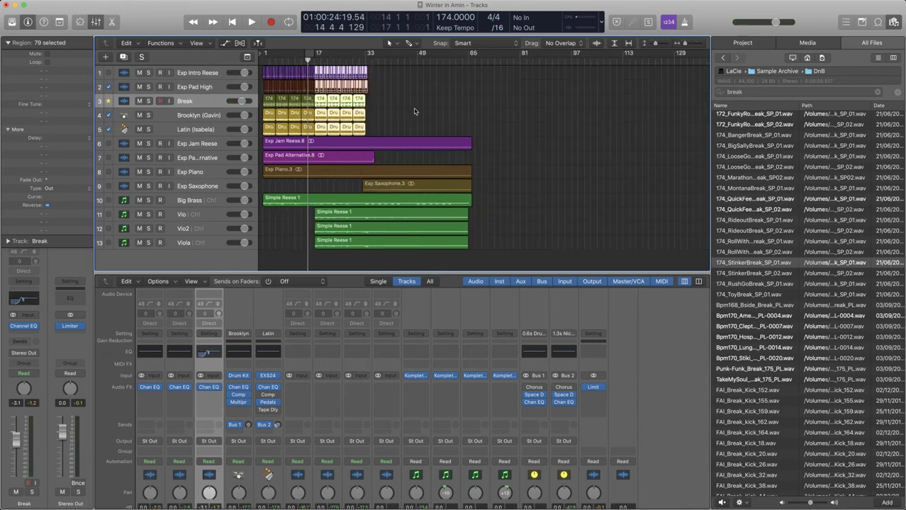
pyautogui.moveTo(264, 71); pyautogui.dragTo(263, 71)
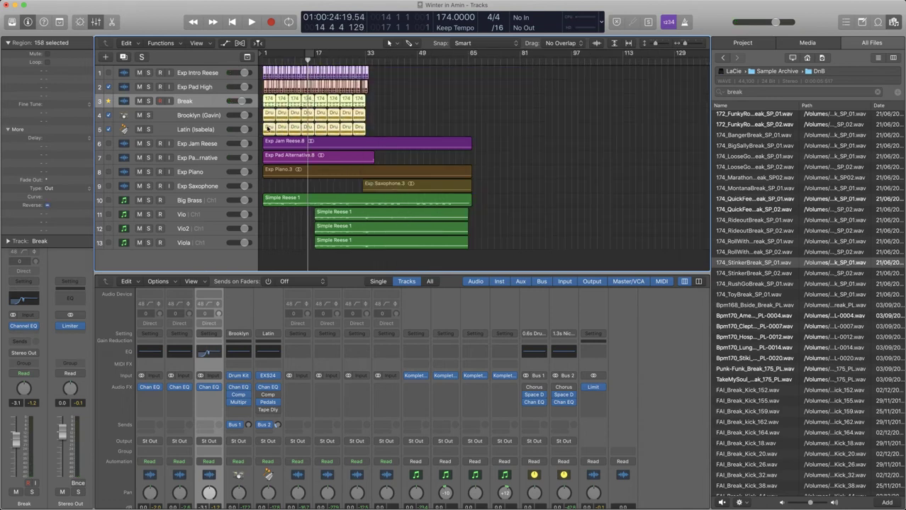
pyautogui.moveTo(268, 127); pyautogui.dragTo(370, 130)
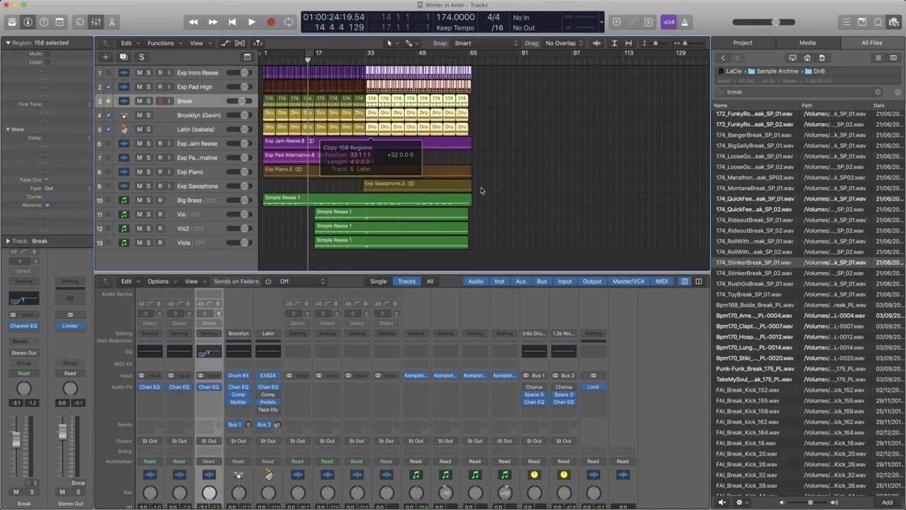
pyautogui.click(446, 173)
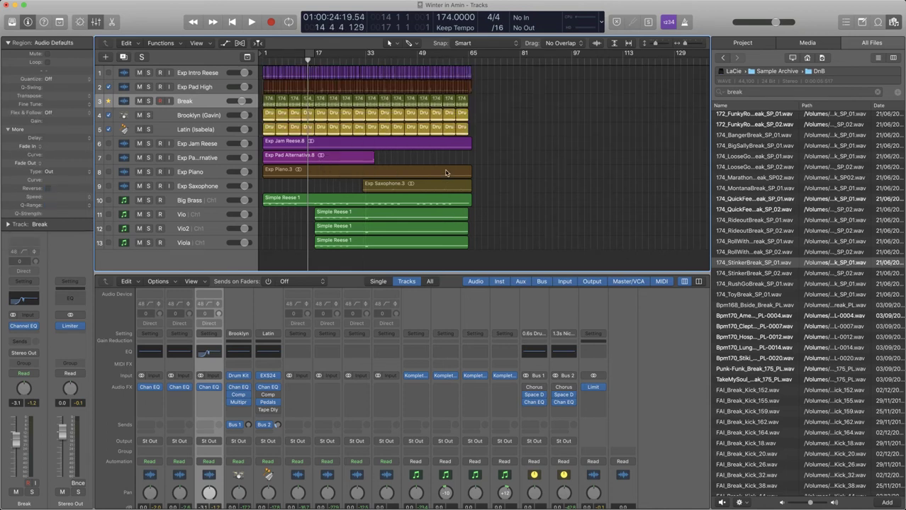
# Step: Set the cycle range to the length of the Exp Piano region and start playback
pyautogui.click(446, 173)
pyautogui.press('u')
pyautogui.press('space')
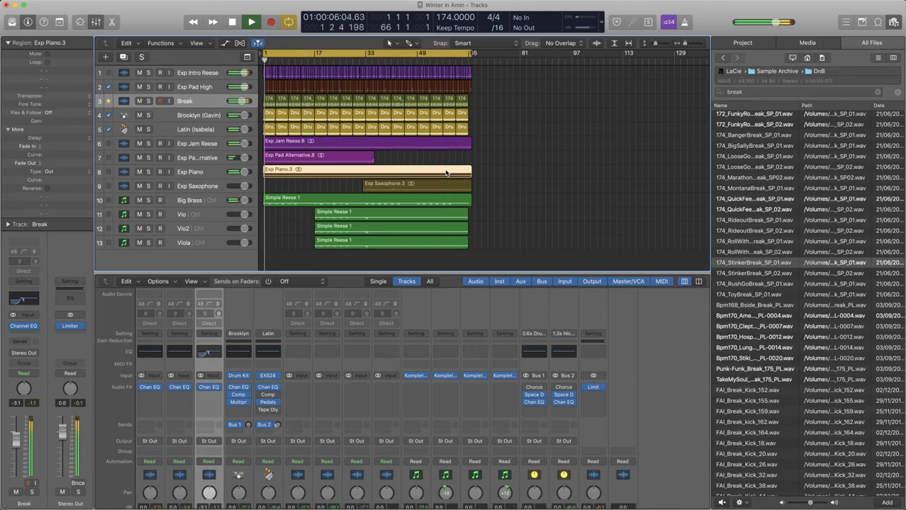
# Step: Hide the file browser and mixer, listen through the whole arrangement, and stop playback
pyautogui.press('super+Right')
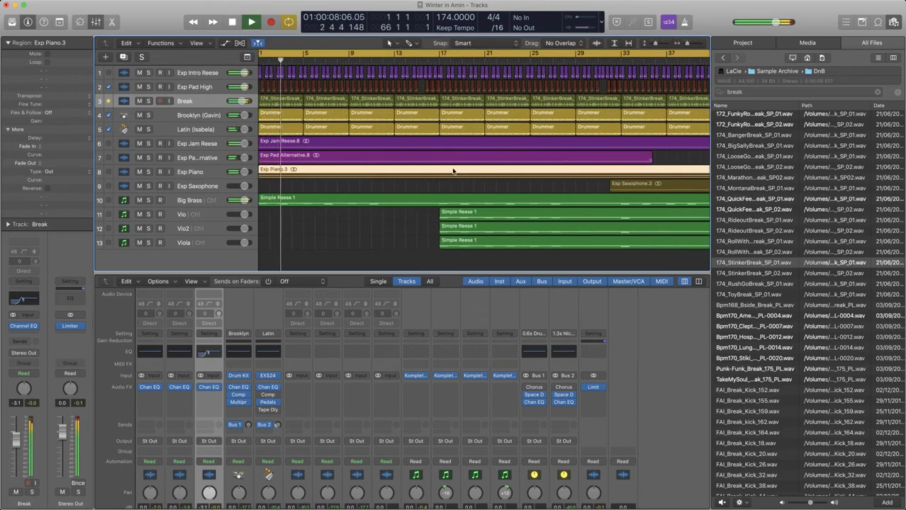
pyautogui.press('f')
pyautogui.press('x')
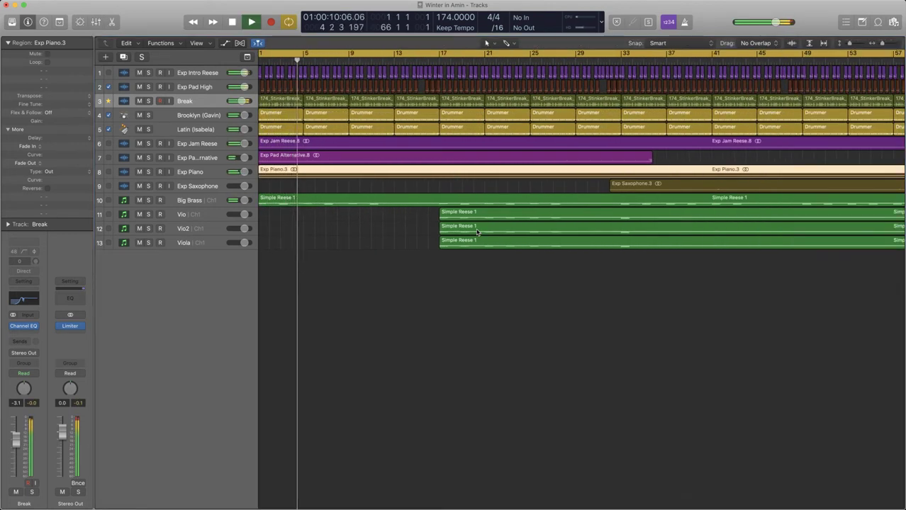
pyautogui.press('super+Down')
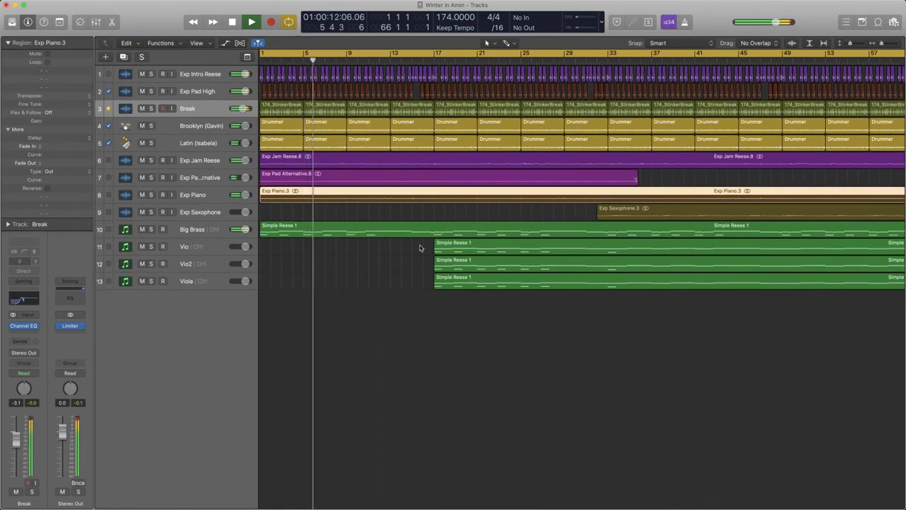
pyautogui.press('z')
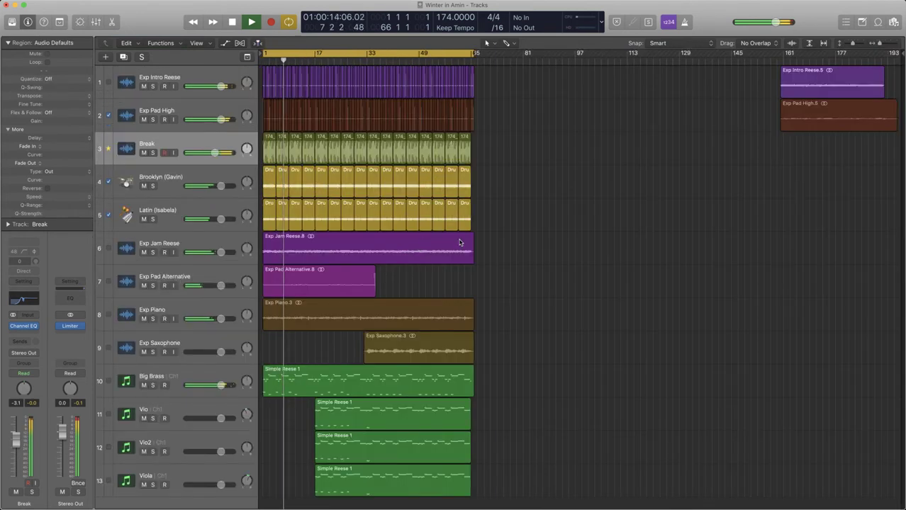
pyautogui.press('z')
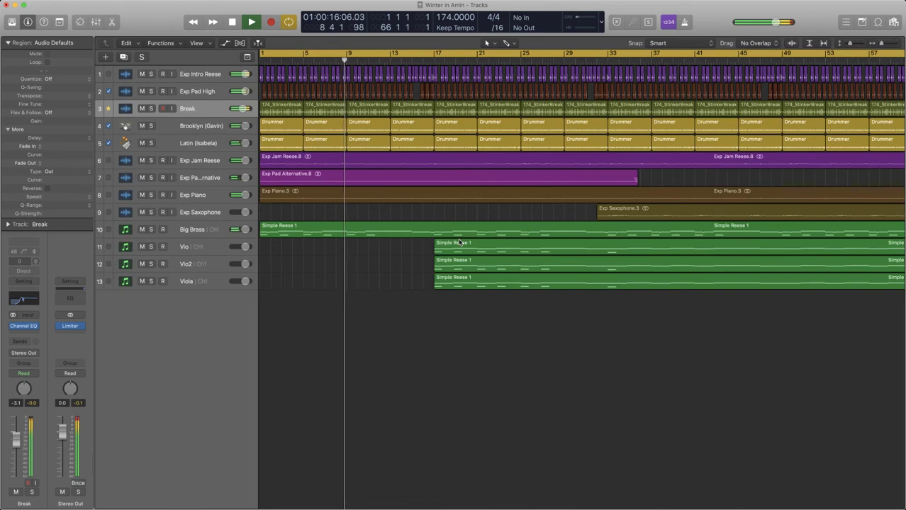
pyautogui.press('super+Left')
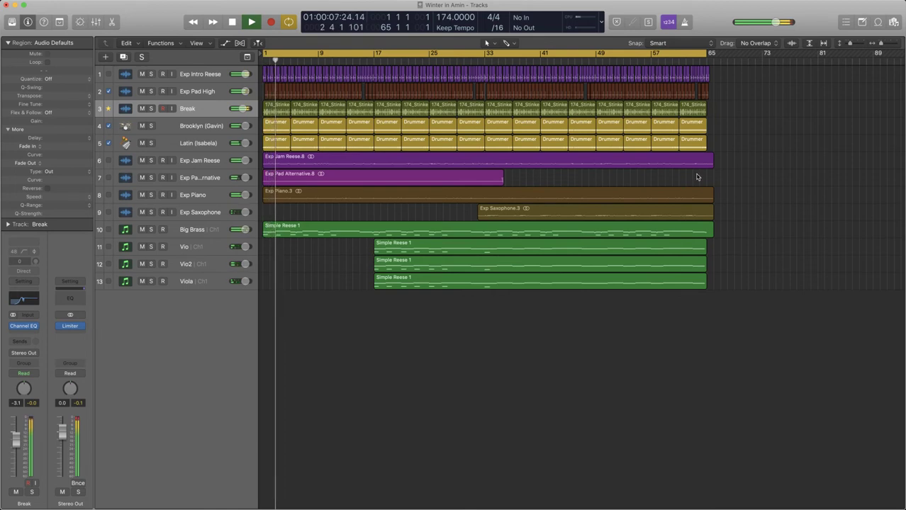
pyautogui.press('space')
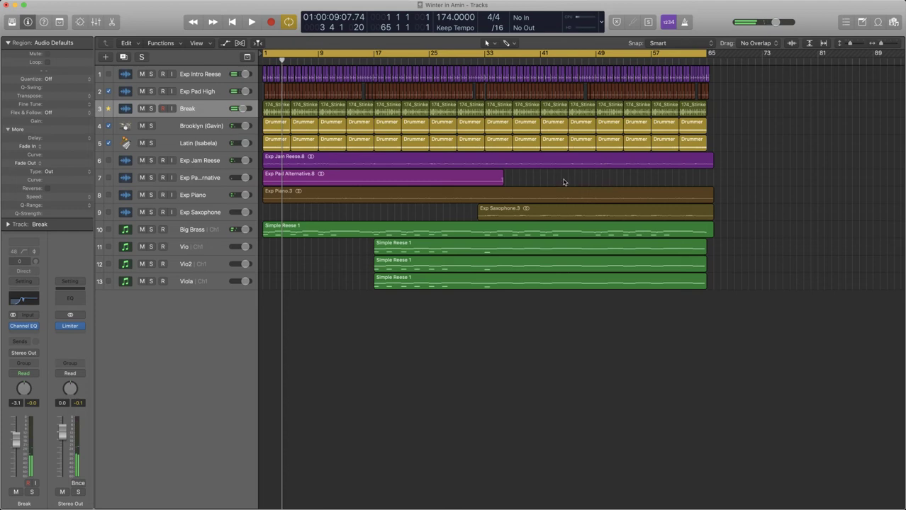
# Step: Set the cycle range to bars 1 to 17, solo the Big Brass track, and start playback
pyautogui.press('super+Right')
pyautogui.press('super+Down')
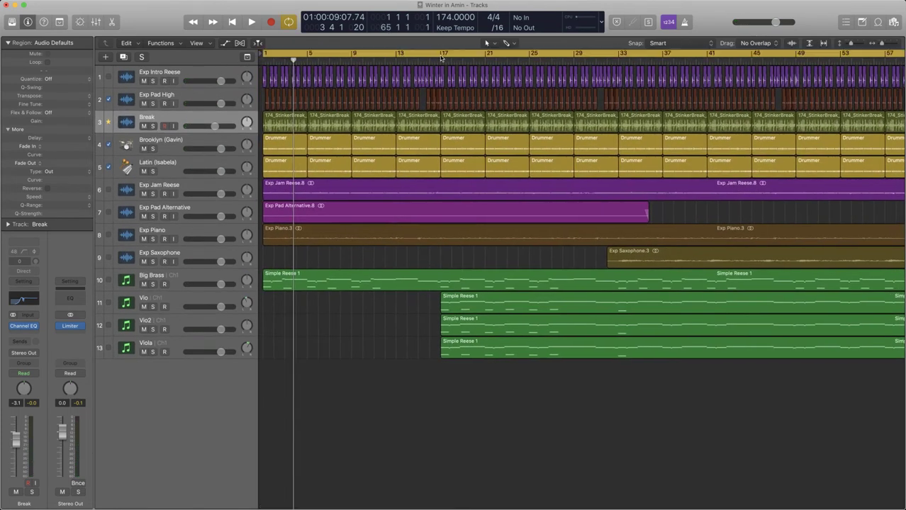
pyautogui.moveTo(443, 53); pyautogui.dragTo(263, 67)
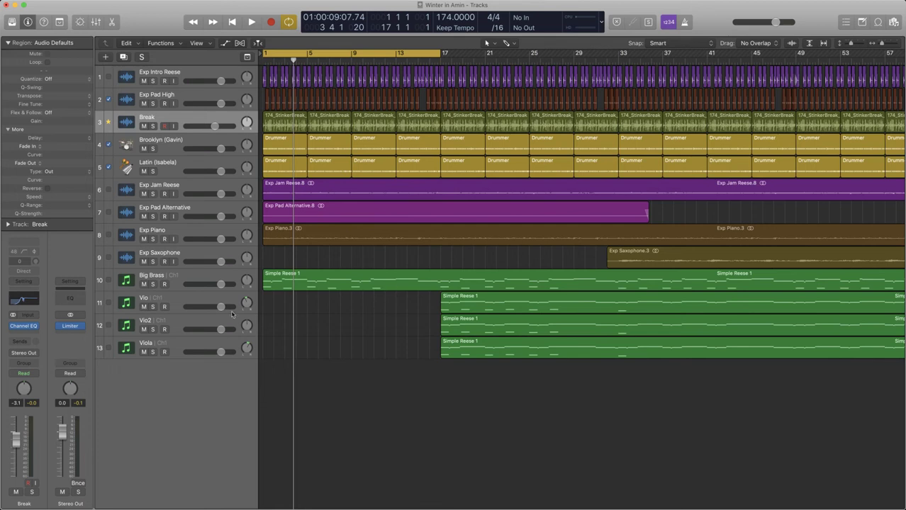
pyautogui.click(153, 284)
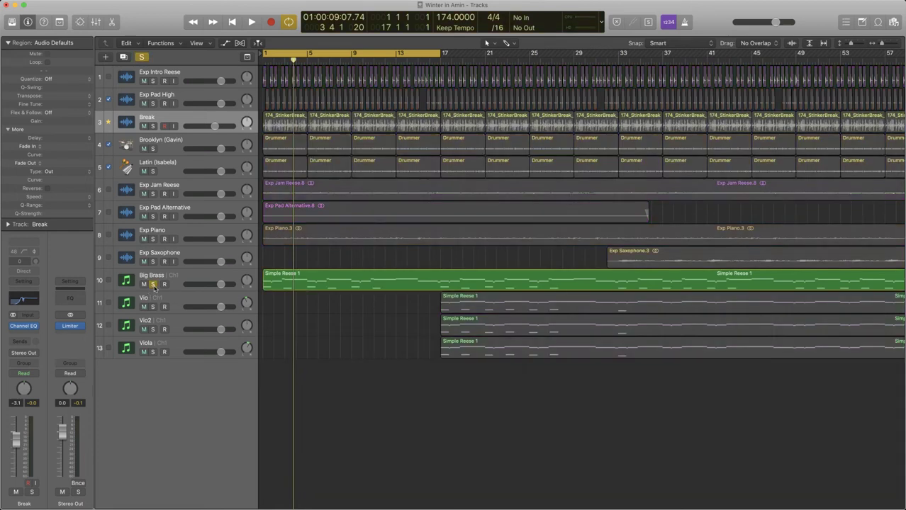
pyautogui.press('space')
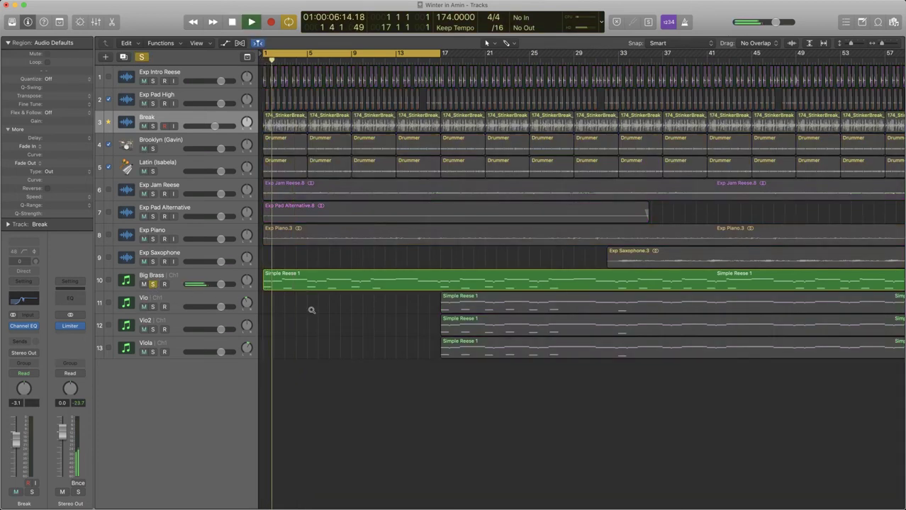
# Step: Enlarge the track heights, unsolo the Big Brass track, and restart playback from bar 1 with the full mix
pyautogui.press('super+Down')
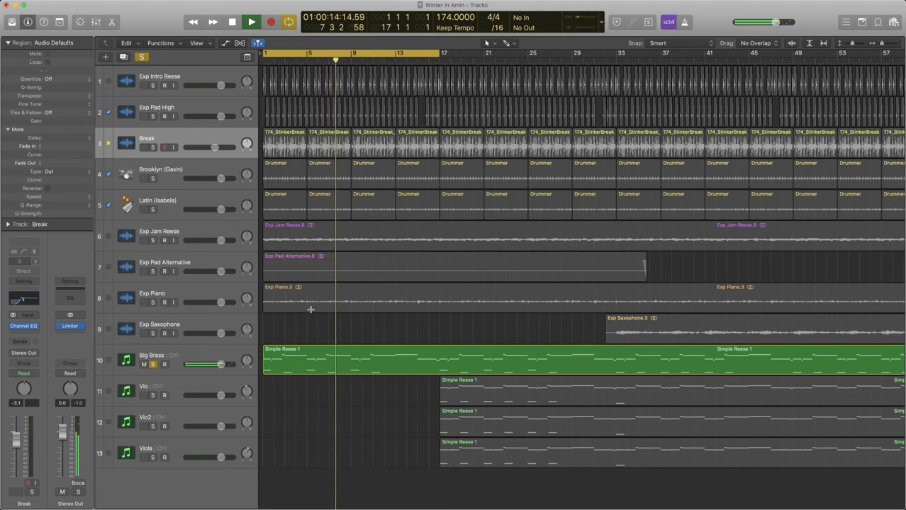
pyautogui.click(152, 364)
pyautogui.press('space')
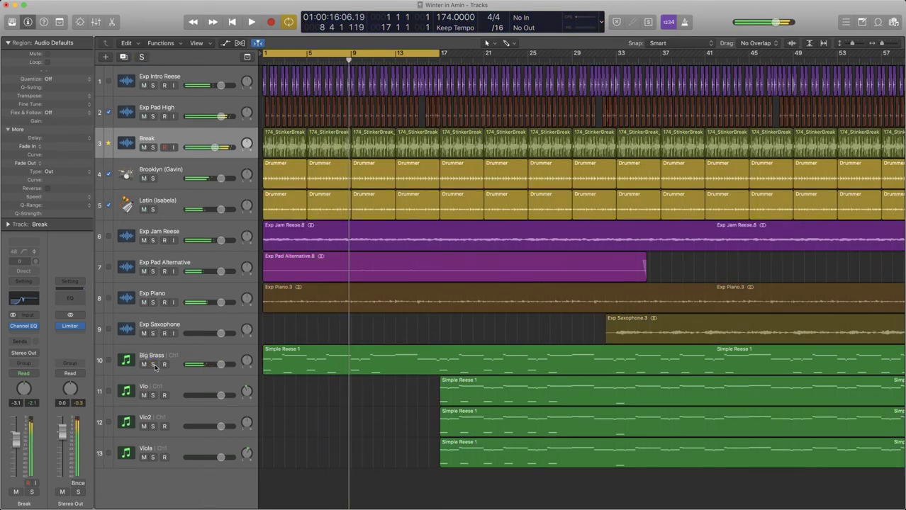
pyautogui.press('space')
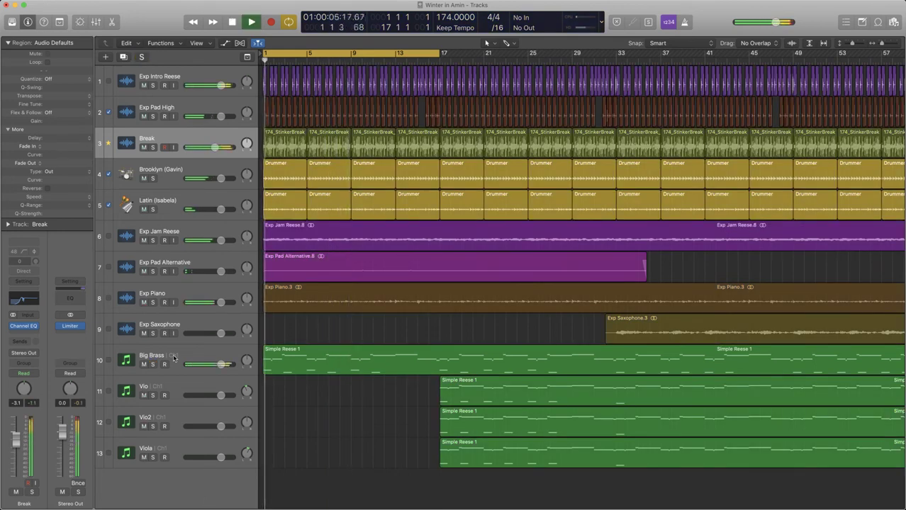
# Step: Set the Big Brass track volume to -6.0 dB while the full mix plays
pyautogui.click(222, 365)
pyautogui.doubleClick(222, 365)
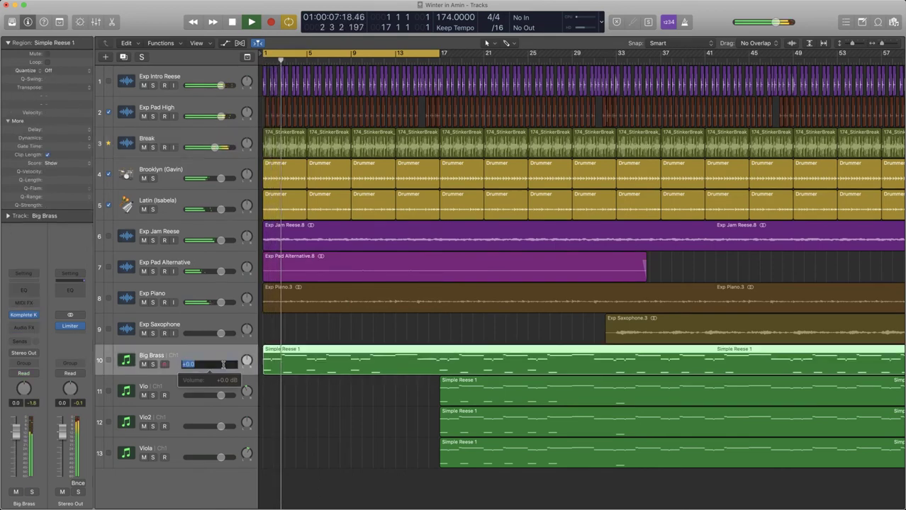
pyautogui.press('Return')
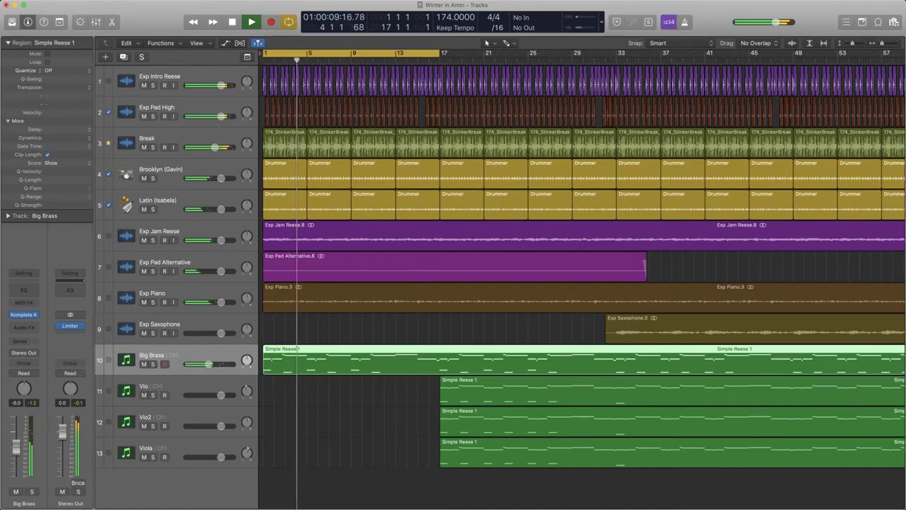
pyautogui.hotkey('shift', 'space')
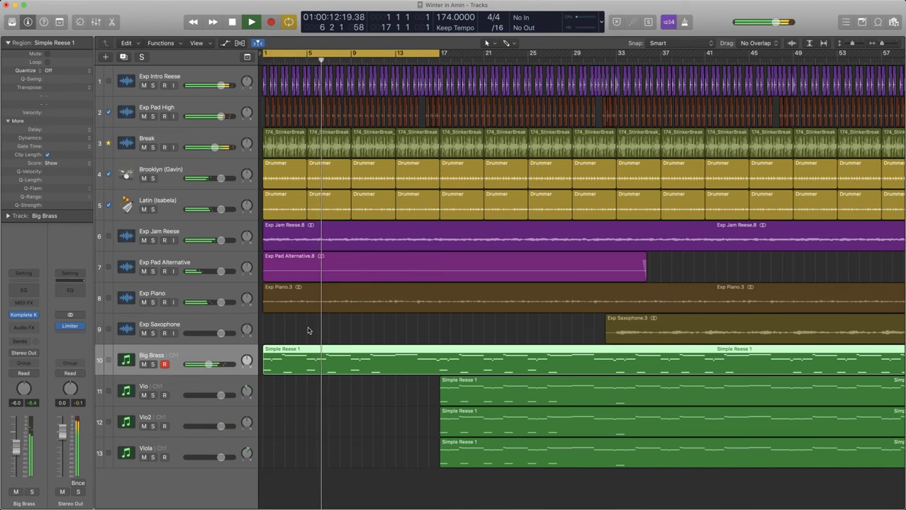
# Step: Set the Big Brass track volume to -4.0 dB
pyautogui.doubleClick(209, 364)
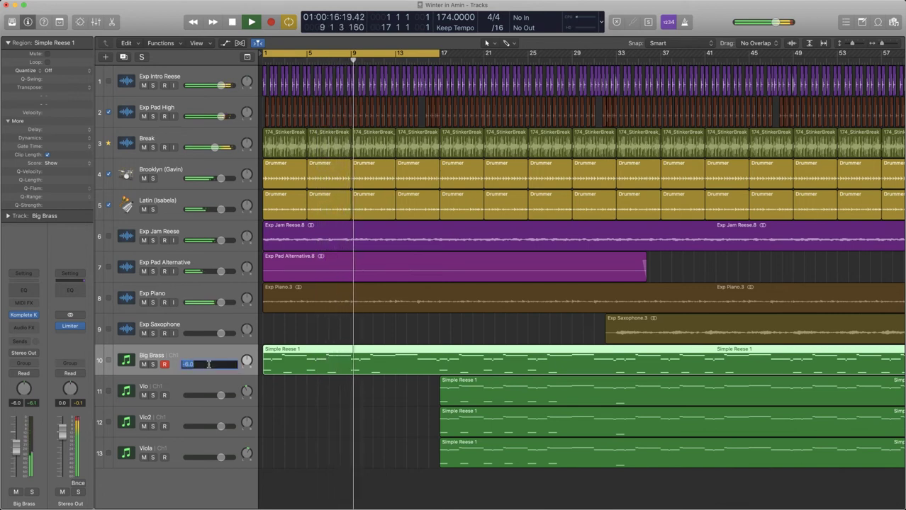
pyautogui.write('-4')
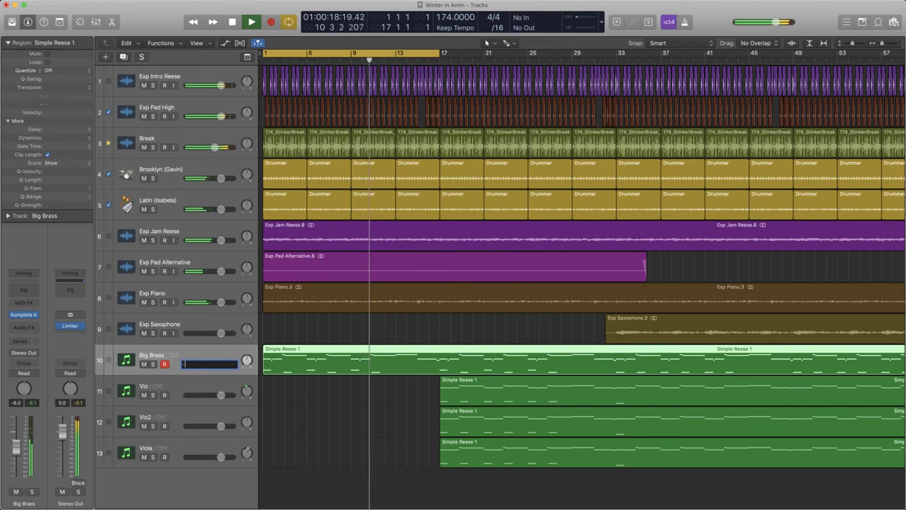
pyautogui.press('Return')
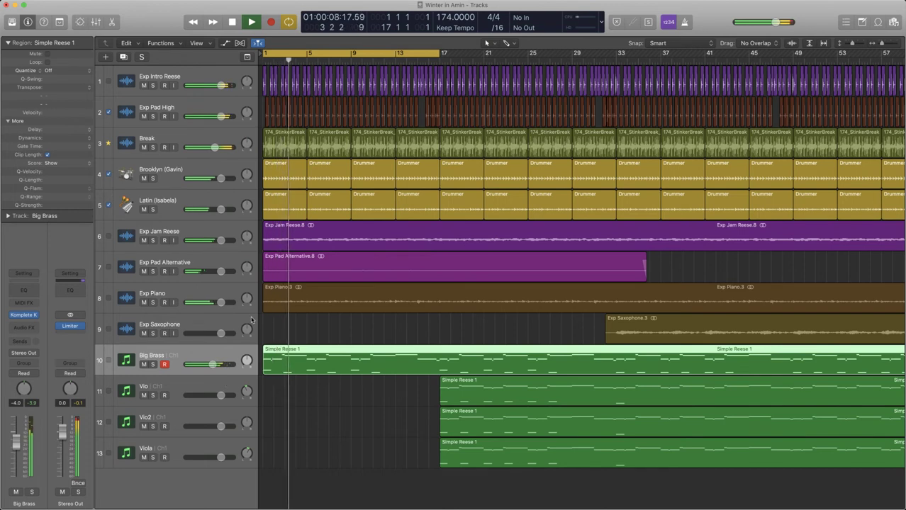
# Step: Solo and unsolo the Exp Jam Reese track, extend the cycle range to bar 33, and clear the region selection
pyautogui.click(153, 241)
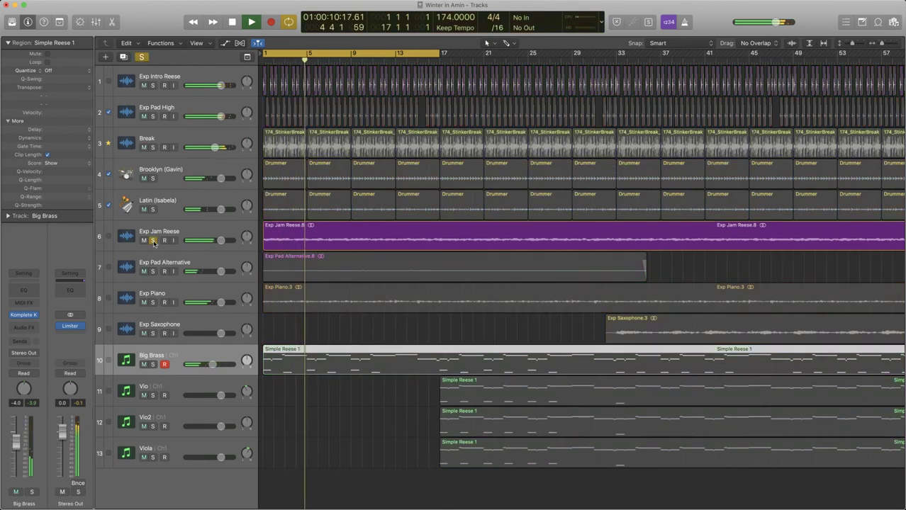
pyautogui.click(153, 241)
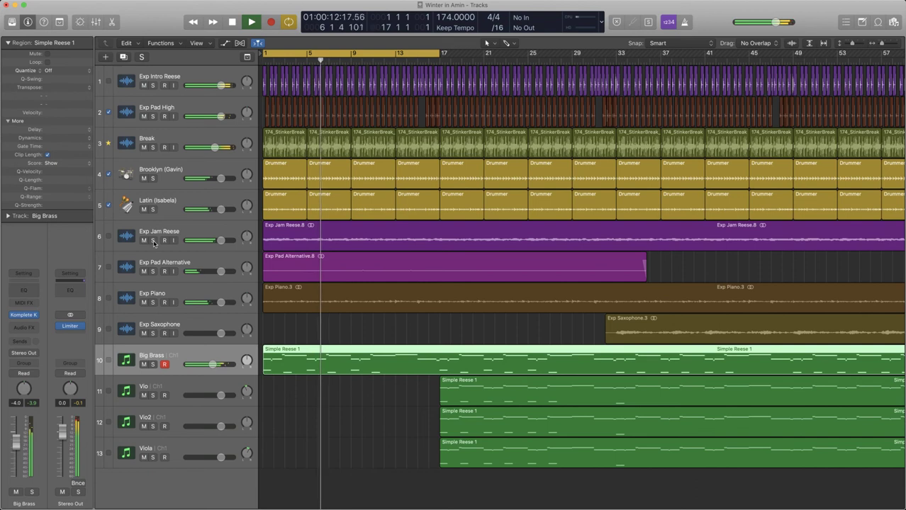
pyautogui.moveTo(448, 82); pyautogui.dragTo(614, 74)
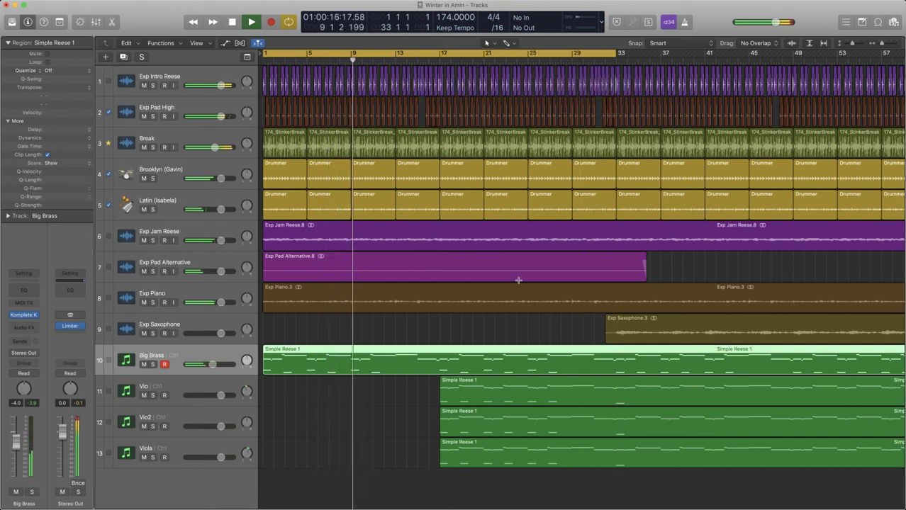
pyautogui.click(521, 321)
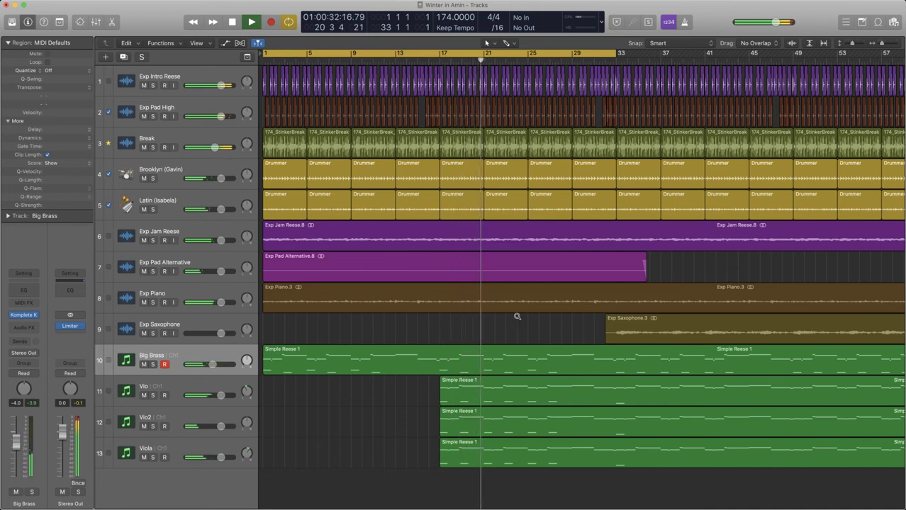
# Step: Move the Big Brass, Vio, Vio2 and Viola regions 16 bars later, with Big Brass starting at bar 17
pyautogui.keyDown('ctrl'); pyautogui.keyDown('alt'); pyautogui.click(517, 317); pyautogui.keyUp('alt'); pyautogui.keyUp('ctrl')
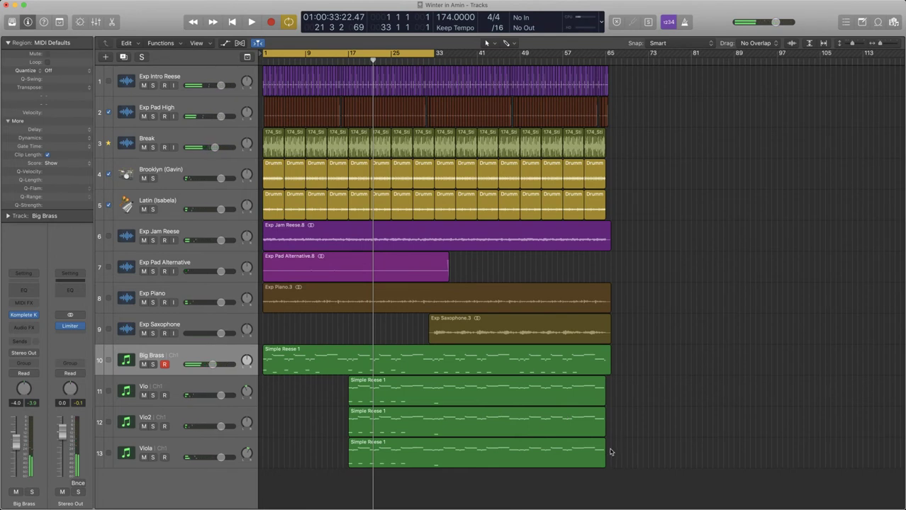
pyautogui.moveTo(611, 451); pyautogui.dragTo(401, 352)
pyautogui.click(336, 350)
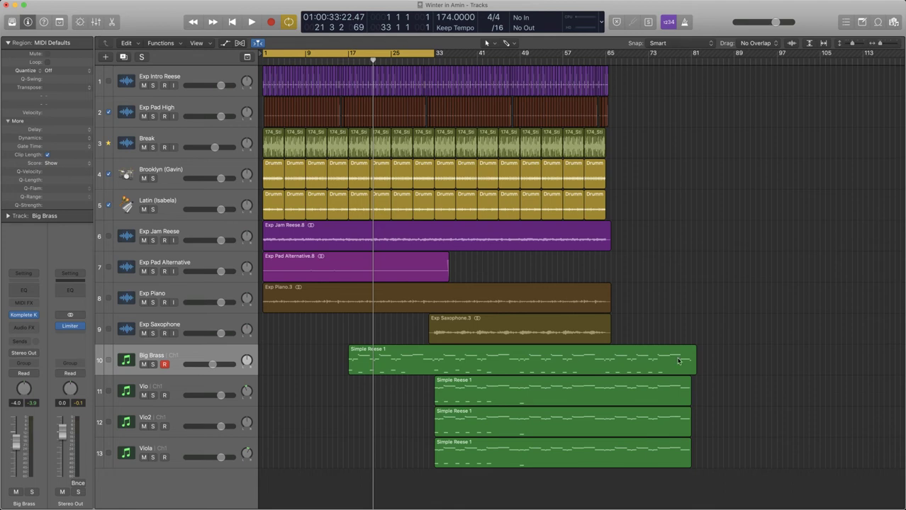
# Step: Turn off the cycle, listen through the whole arrangement from bar 1, and replay its opening bars
pyautogui.click(420, 56)
pyautogui.press('Return')
pyautogui.press('space')
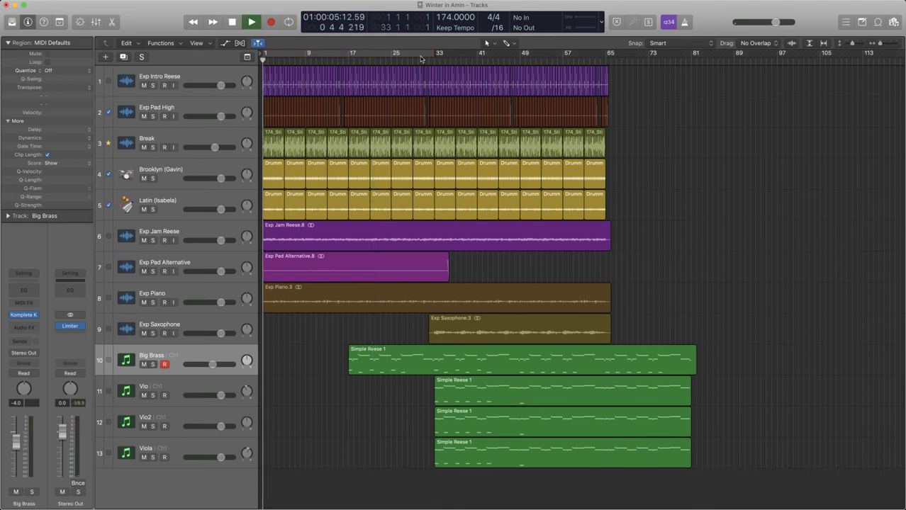
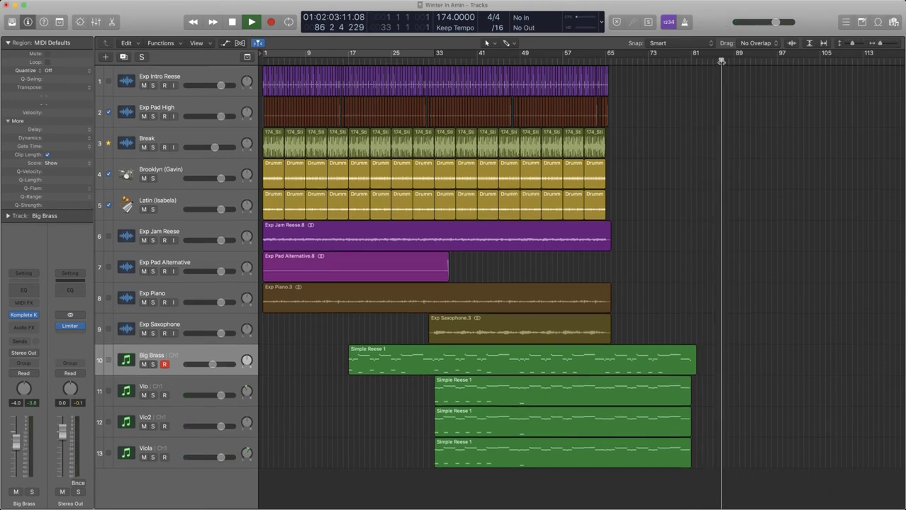
pyautogui.moveTo(720, 63); pyautogui.dragTo(263, 62)
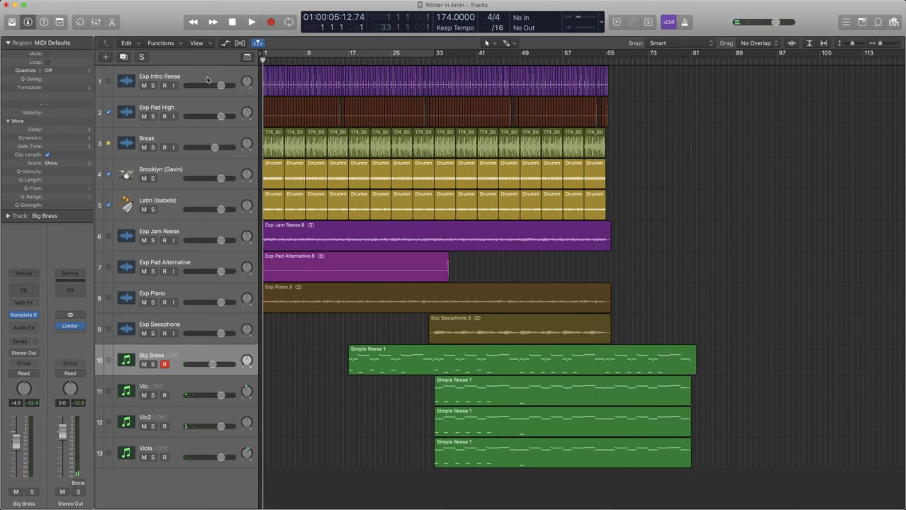
pyautogui.press('space')
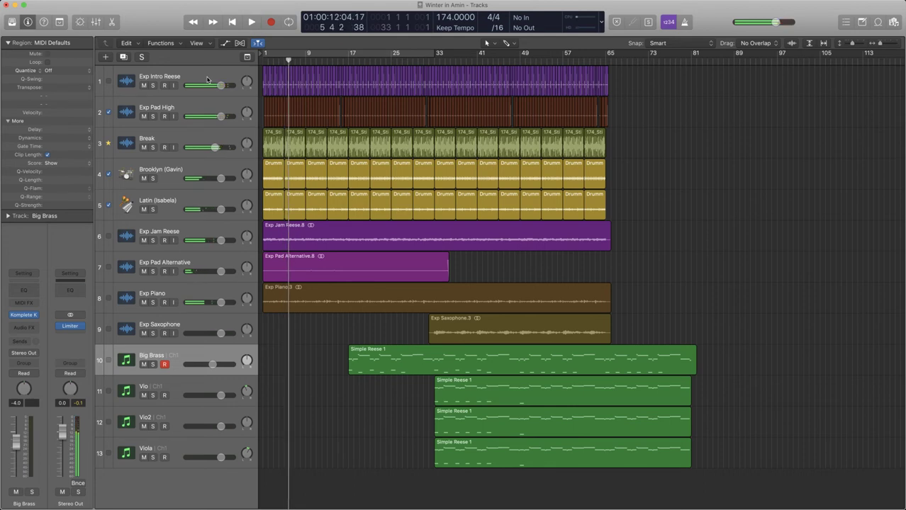
# Step: Move all regions 32 bars later so the arrangement starts at bar 33, and clear the selection
pyautogui.press('super+a')
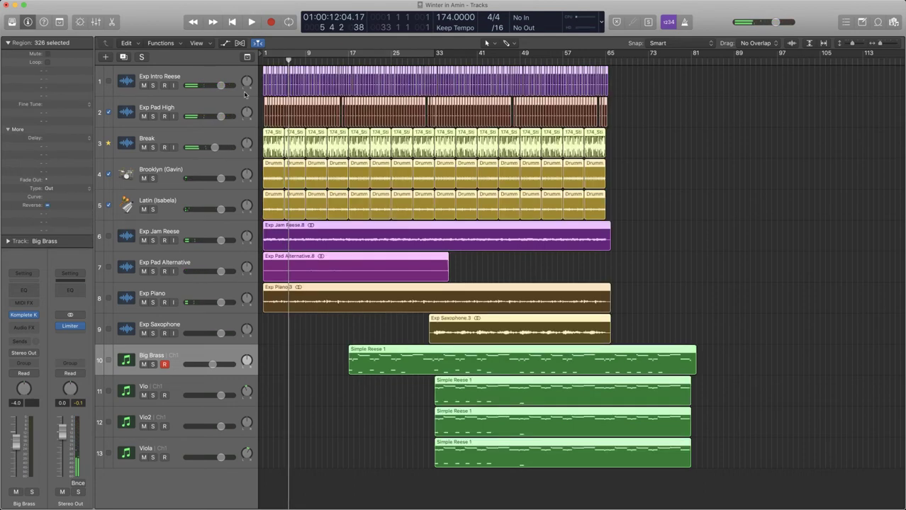
pyautogui.moveTo(383, 294); pyautogui.dragTo(567, 295)
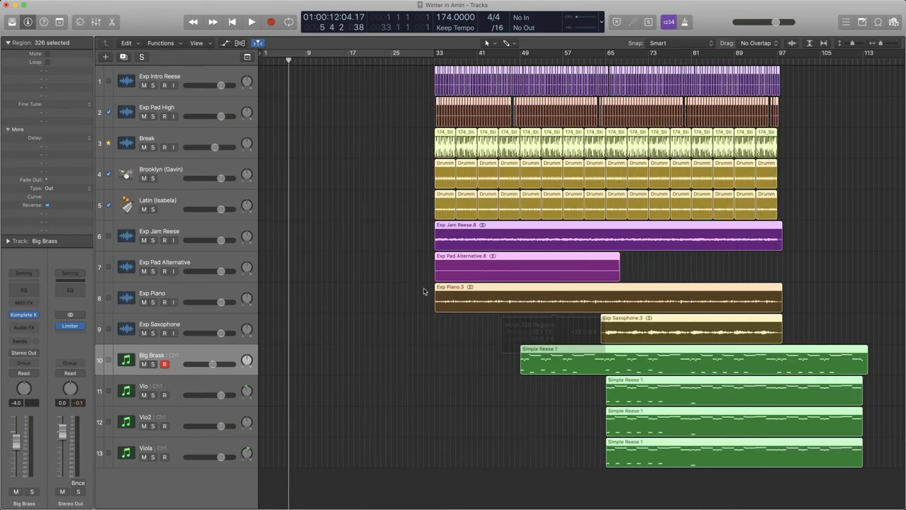
pyautogui.click(424, 291)
pyautogui.click(726, 291)
# Step: Copy the Exp Saxophone region to start at bar 1 on its track, and clear the selection
pyautogui.press('super+Left')
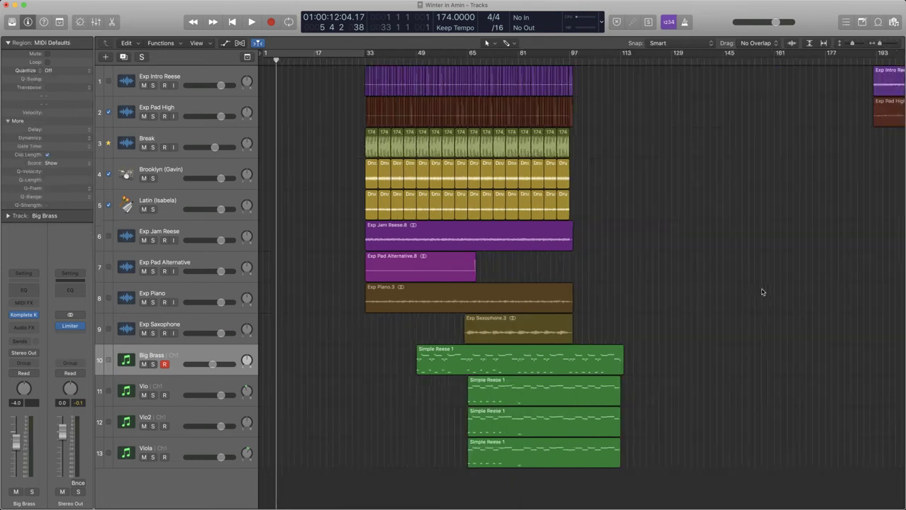
pyautogui.moveTo(504, 324); pyautogui.dragTo(327, 324)
pyautogui.click(378, 322)
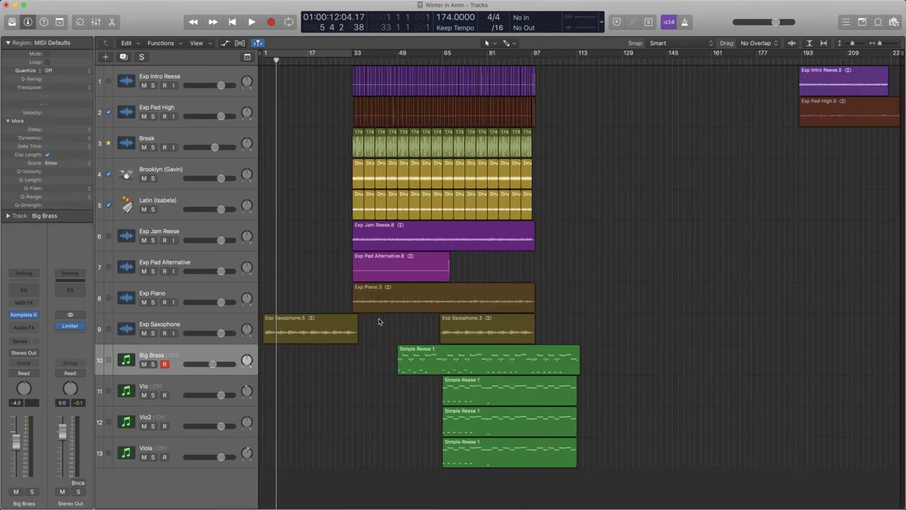
# Step: Shorten the Exp Pad High.5 region at bar 192 to 30 bars and place it at bar 1 of its track
pyautogui.click(835, 105)
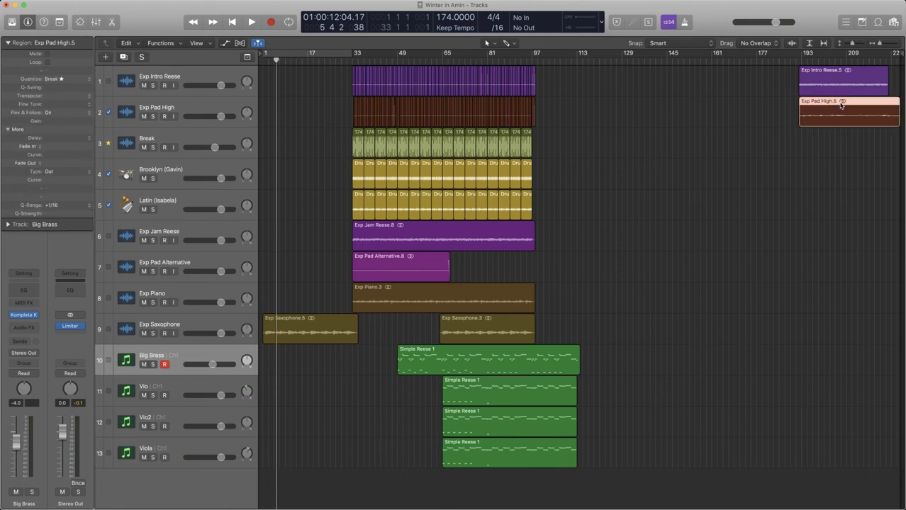
pyautogui.moveTo(896, 125); pyautogui.dragTo(878, 124)
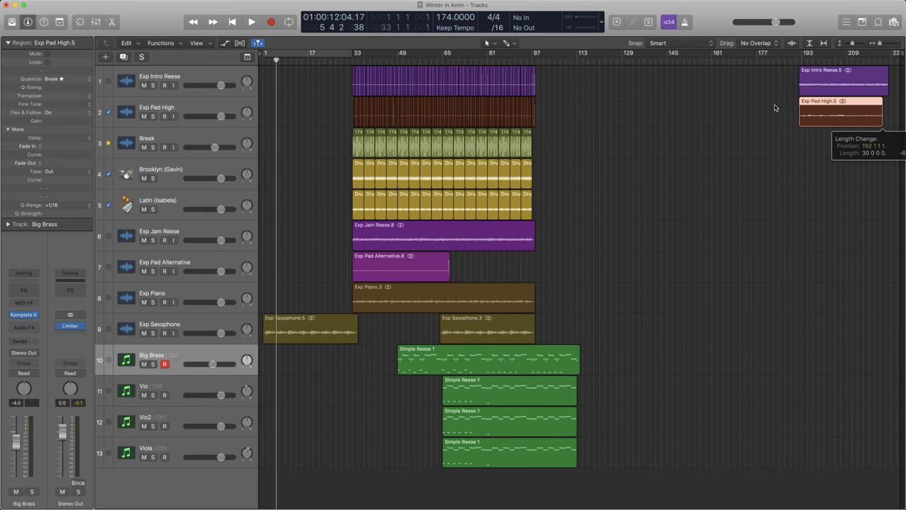
pyautogui.moveTo(808, 120); pyautogui.dragTo(270, 121)
pyautogui.press('super+Right')
pyautogui.press('super+Right')
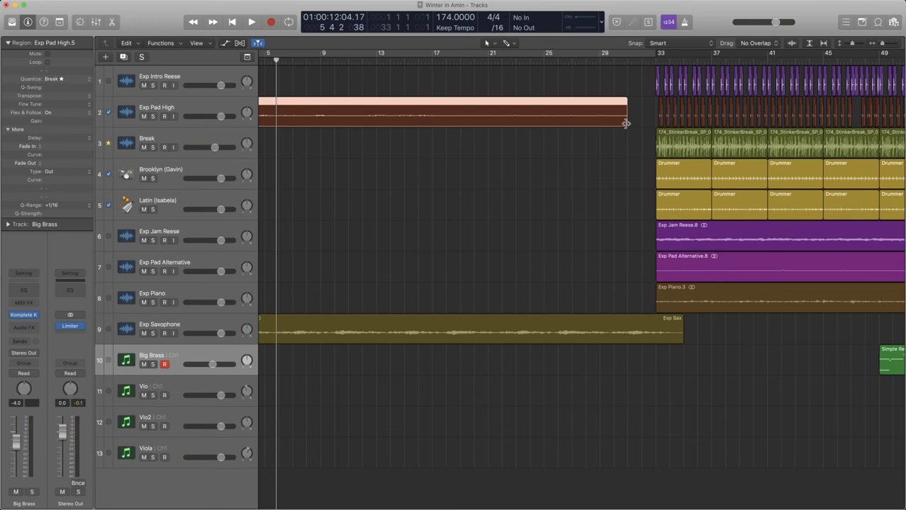
# Step: Extend the Exp Pad High.5 region's length to 31 bars 3 beats and add a fade-out of about 145 at its end
pyautogui.moveTo(626, 123); pyautogui.dragTo(651, 103)
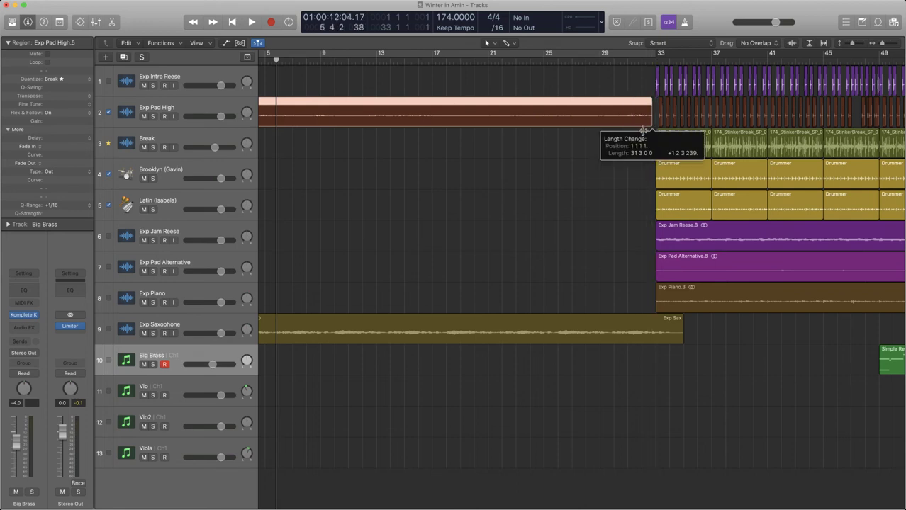
pyautogui.press('z')
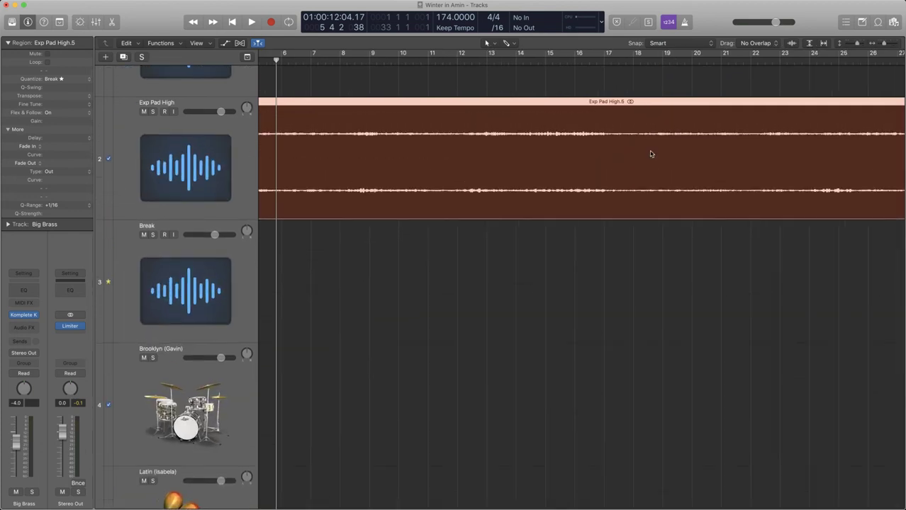
pyautogui.hscroll(10, 649, 151)
pyautogui.hscroll(-15, 649, 153)
pyautogui.scroll(-2, 642, 80)
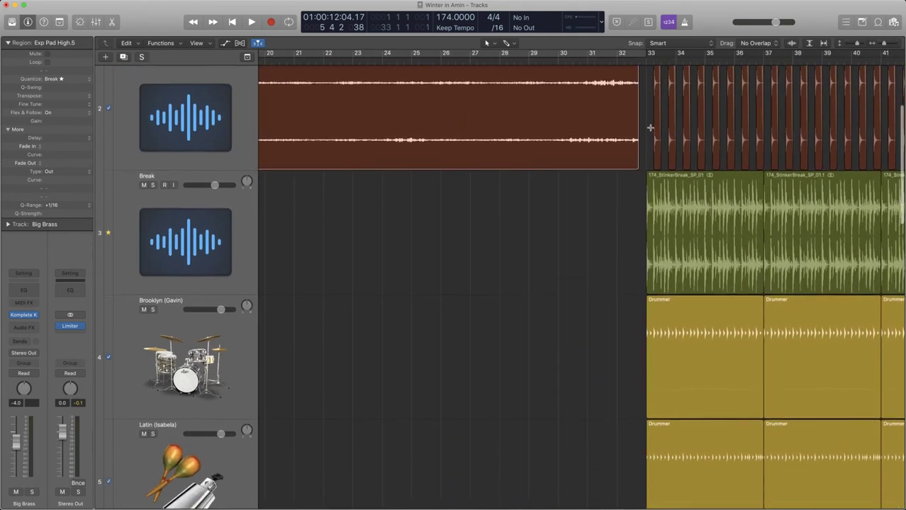
pyautogui.scroll(2, 643, 81)
pyautogui.click(640, 121)
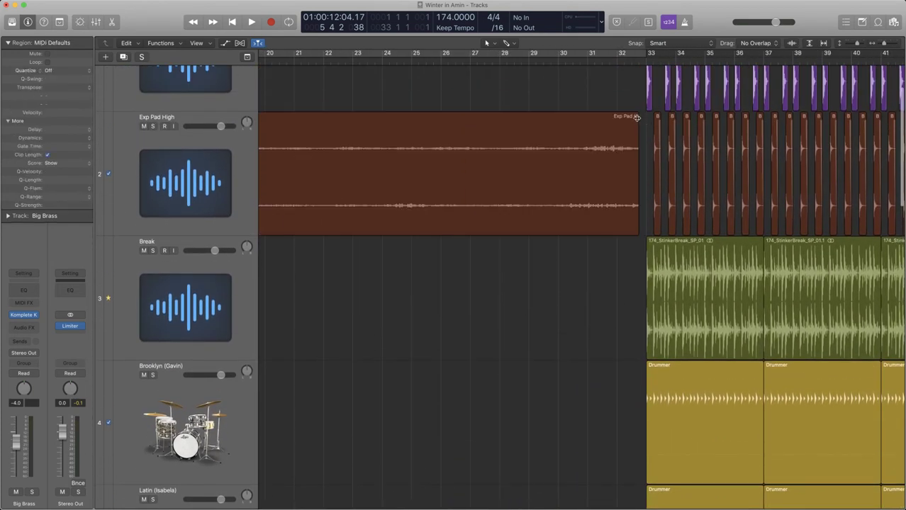
pyautogui.click(636, 118)
pyautogui.keyDown('ctrl'); pyautogui.keyDown('alt'); pyautogui.click(599, 105); pyautogui.keyUp('alt'); pyautogui.keyUp('ctrl')
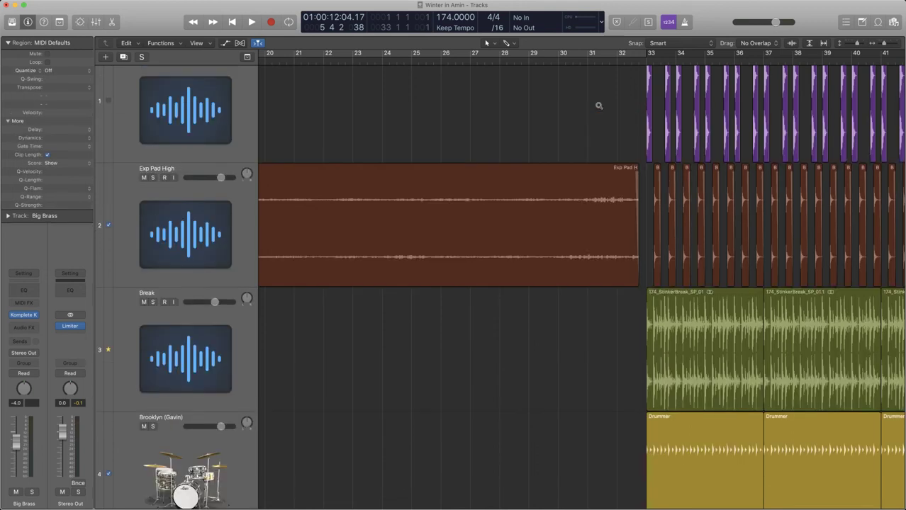
pyautogui.keyDown('ctrl'); pyautogui.keyDown('alt'); pyautogui.click(598, 106); pyautogui.keyUp('alt'); pyautogui.keyUp('ctrl')
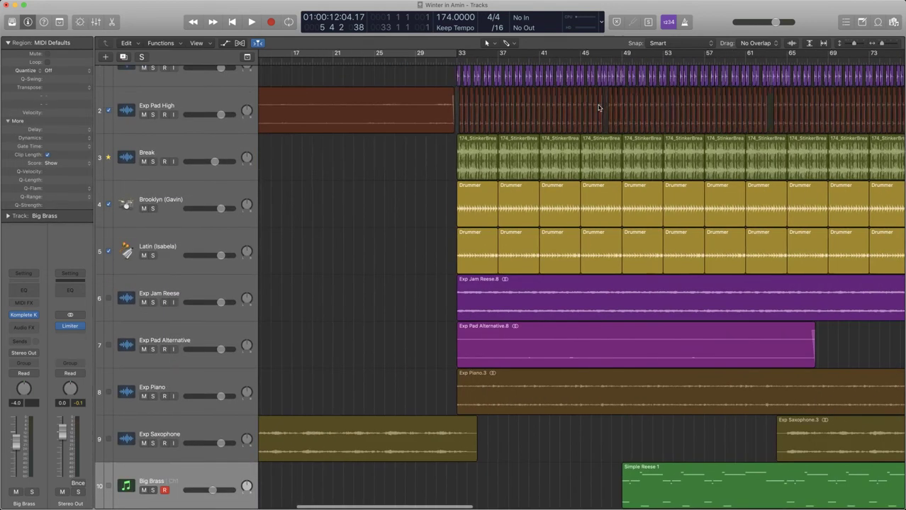
# Step: Play the new intro from bar 1, stop playback, and select the Exp Pad High.5 region
pyautogui.moveTo(312, 61); pyautogui.dragTo(260, 61)
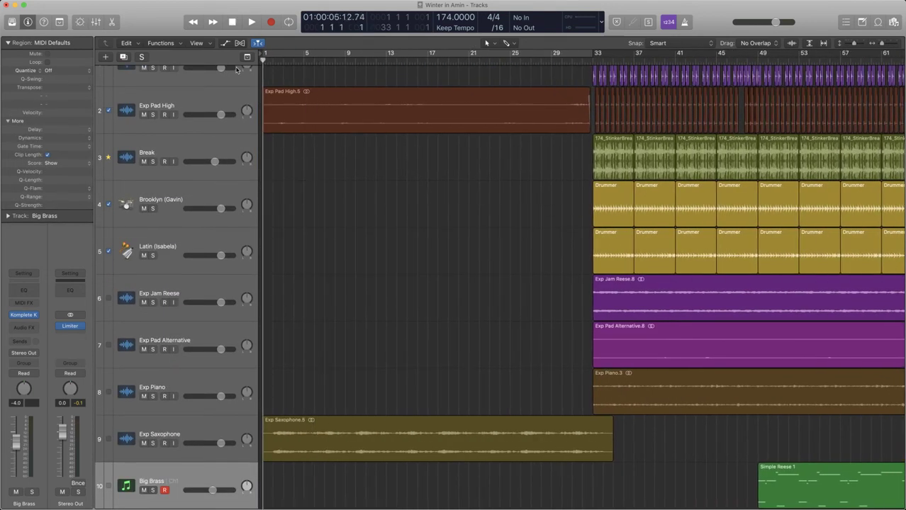
pyautogui.press('space')
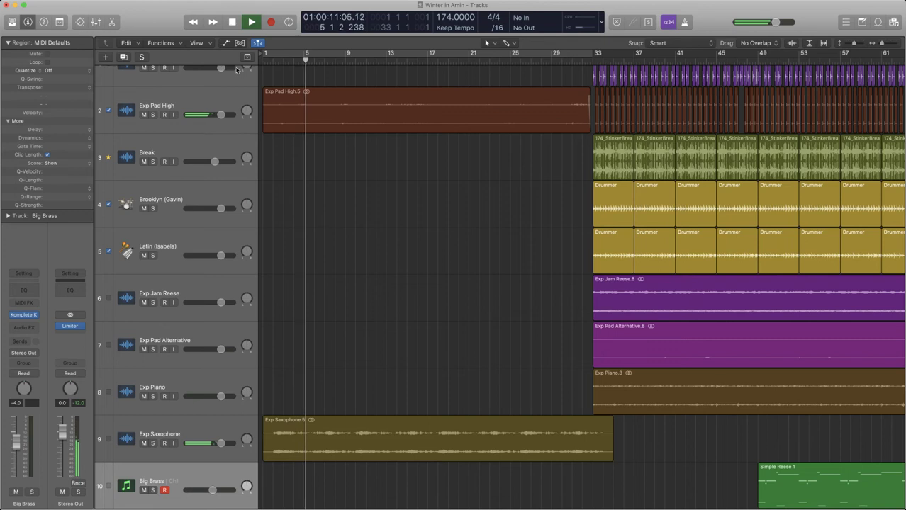
pyautogui.press('space')
pyautogui.click(366, 97)
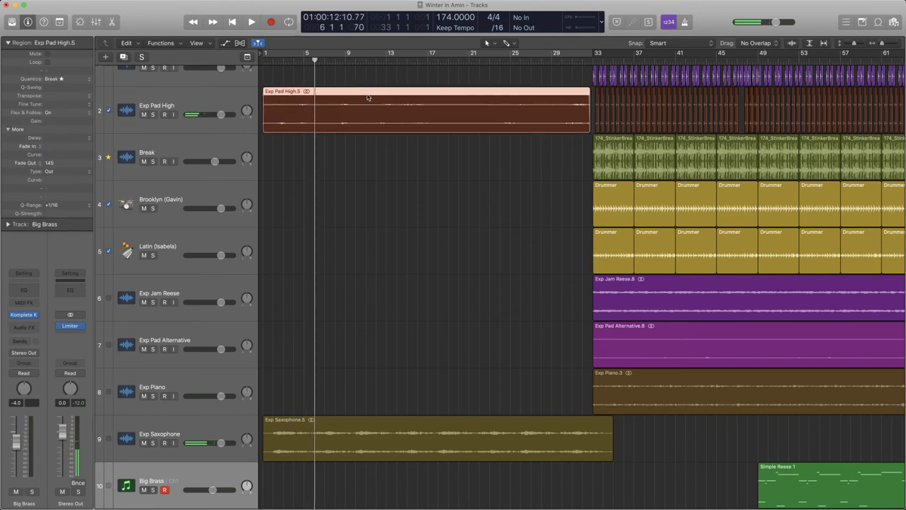
# Step: Delete the Exp Pad High.5 region from the intro and resume playback to hear the saxophone without it
pyautogui.press('Delete')
pyautogui.press('super+Left')
pyautogui.press('super+Left')
pyautogui.press('space')
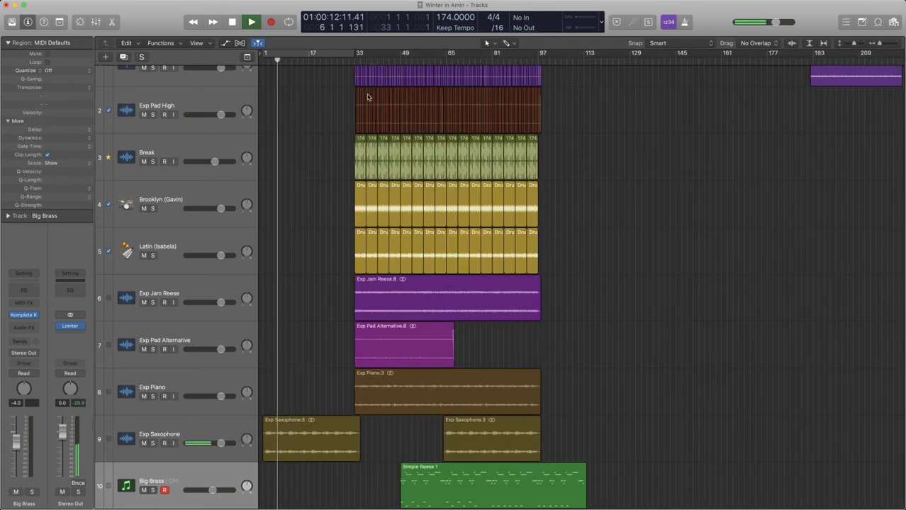
pyautogui.press('super+Up')
pyautogui.press('super+Up')
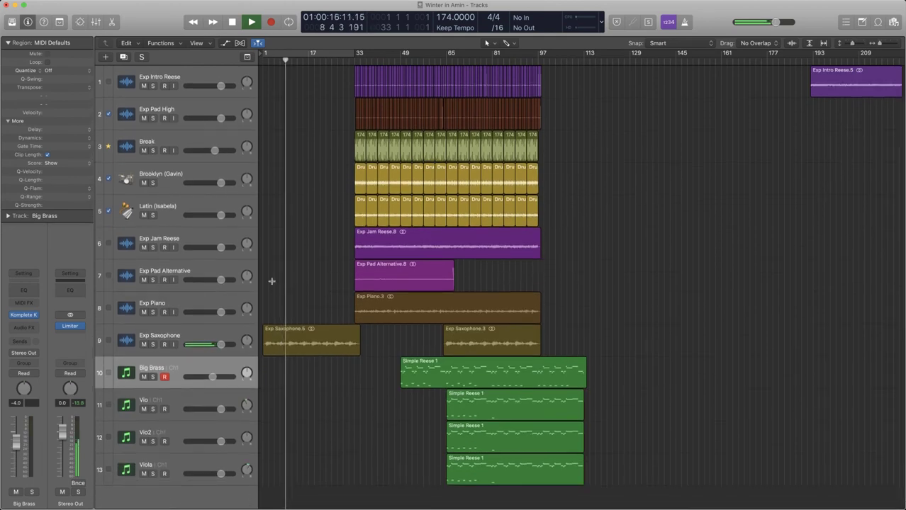
# Step: Add an audio track below Exp Jam Reese and move the Exp Intro Reese.5 region from about bar 192 to bar 1 on it
pyautogui.click(229, 241)
pyautogui.press('alt+super+a')
pyautogui.press('space')
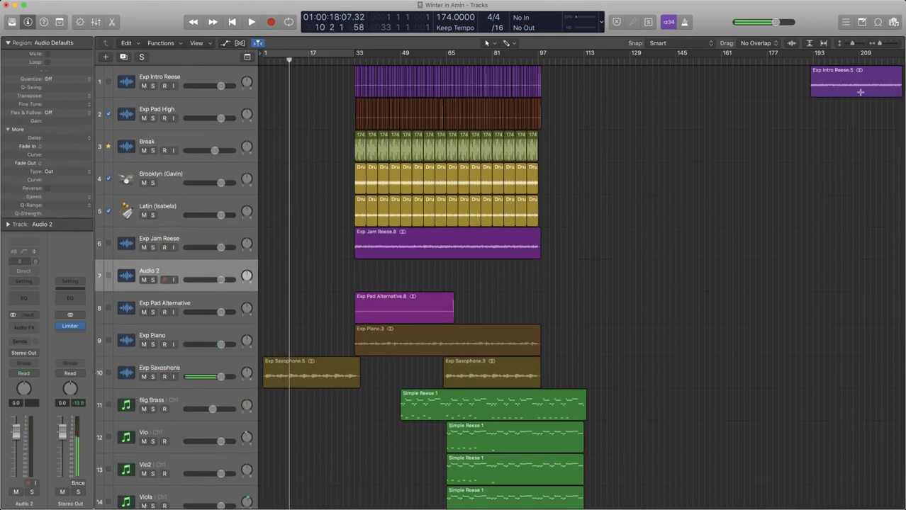
pyautogui.click(867, 78)
pyautogui.moveTo(867, 78); pyautogui.dragTo(300, 272)
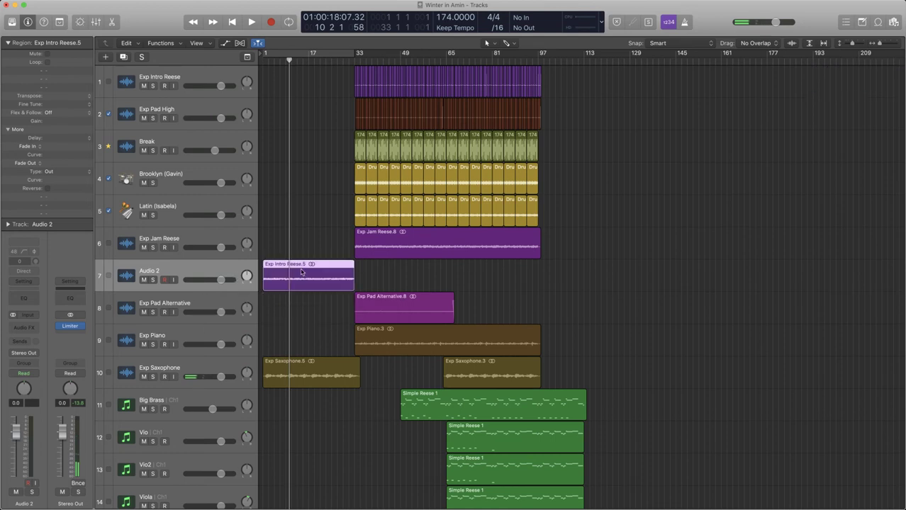
# Step: Play the intro from bar 1 to hear Exp Intro Reese.5 against the saxophone, and stop at about bar 9
pyautogui.press('space')
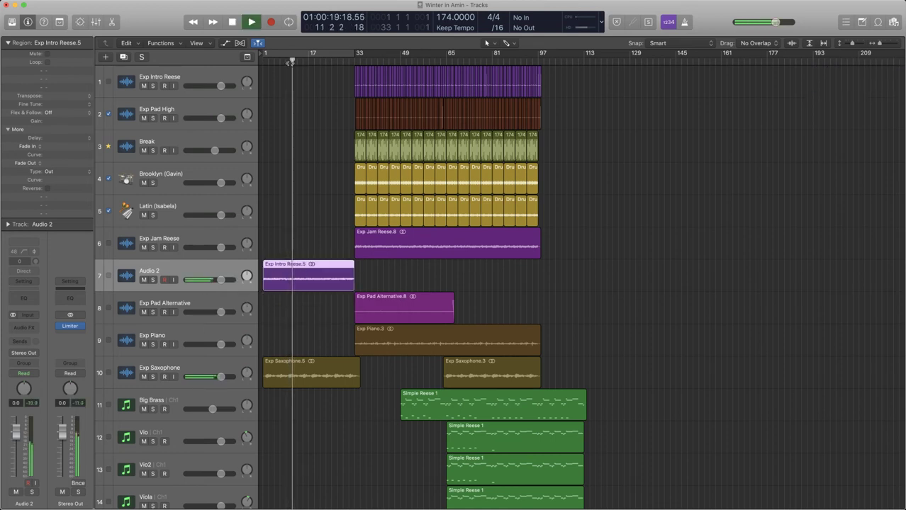
pyautogui.press('Return')
pyautogui.press('space')
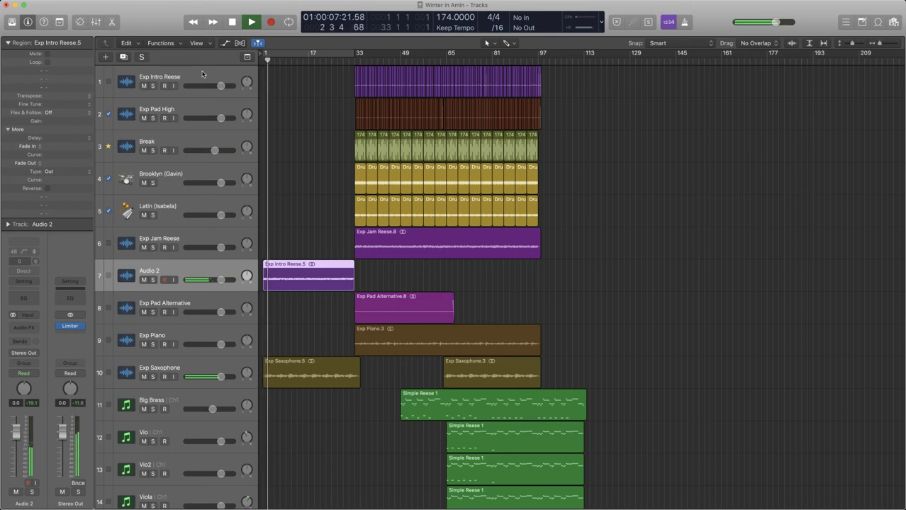
pyautogui.scroll(1, 298, 326)
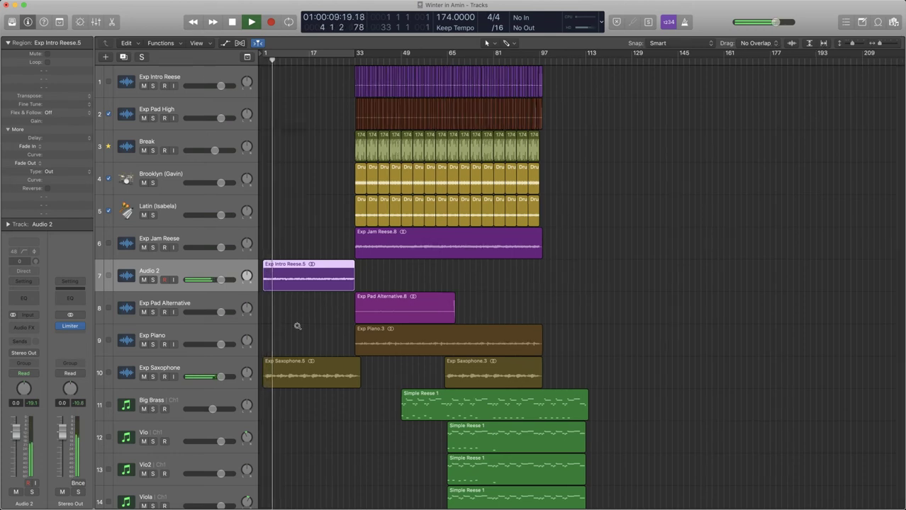
pyautogui.scroll(5, 298, 326)
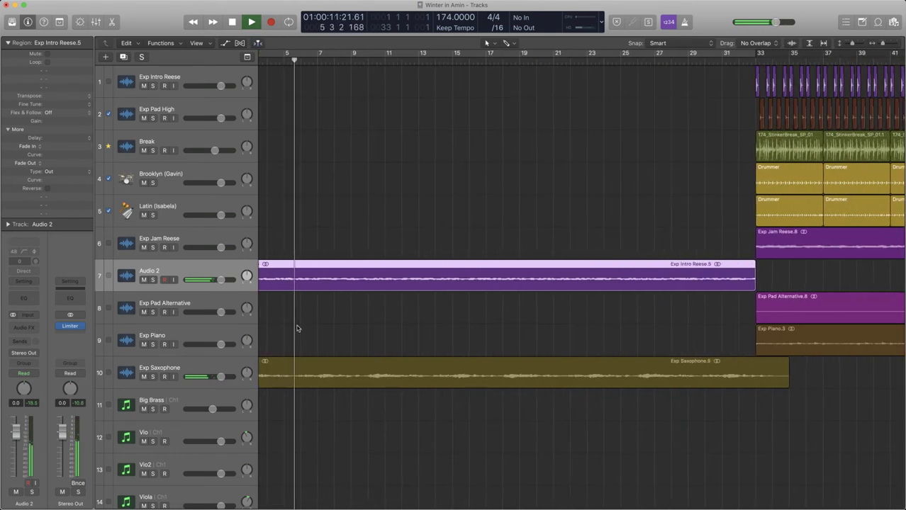
pyautogui.hscroll(-2, 298, 329)
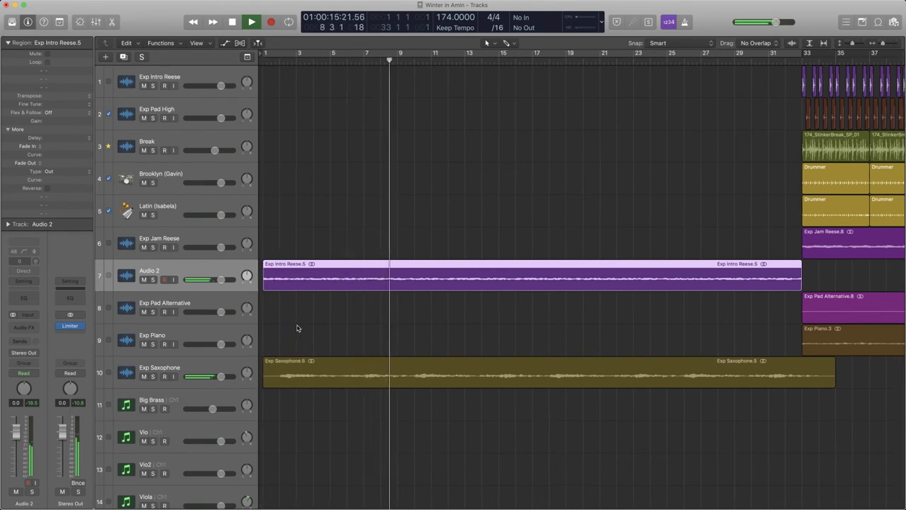
pyautogui.press('space')
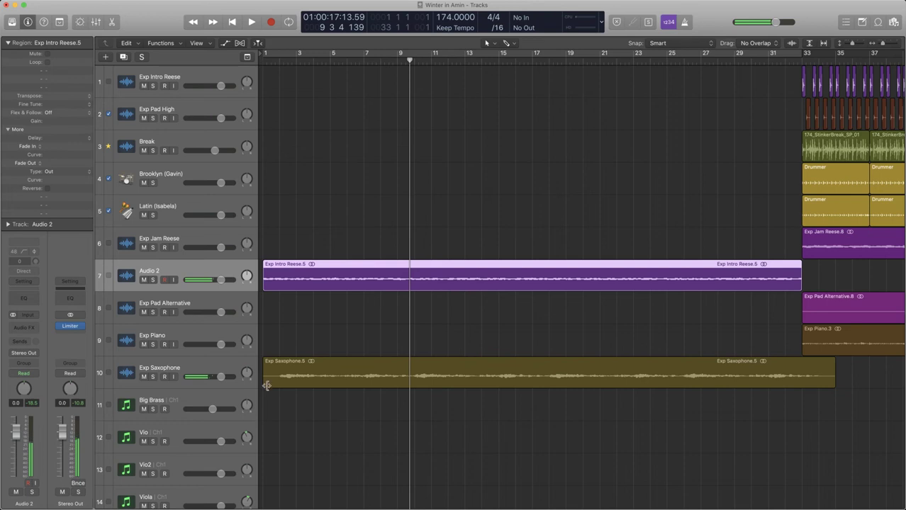
# Step: Trim one bar off the start of the intro's Exp Saxophone.5 region and move the region back to bar 1
pyautogui.moveTo(267, 386); pyautogui.dragTo(280, 385)
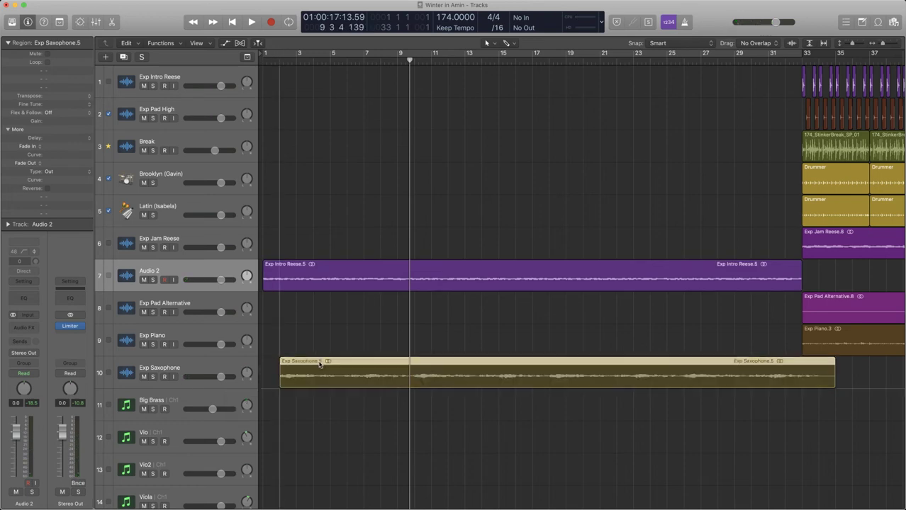
pyautogui.moveTo(359, 364); pyautogui.dragTo(343, 365)
# Step: Play the intro from bar 1 to check the saxophone timing, clear the region selection, and stop at about bar 18
pyautogui.press('space')
pyautogui.press('Return')
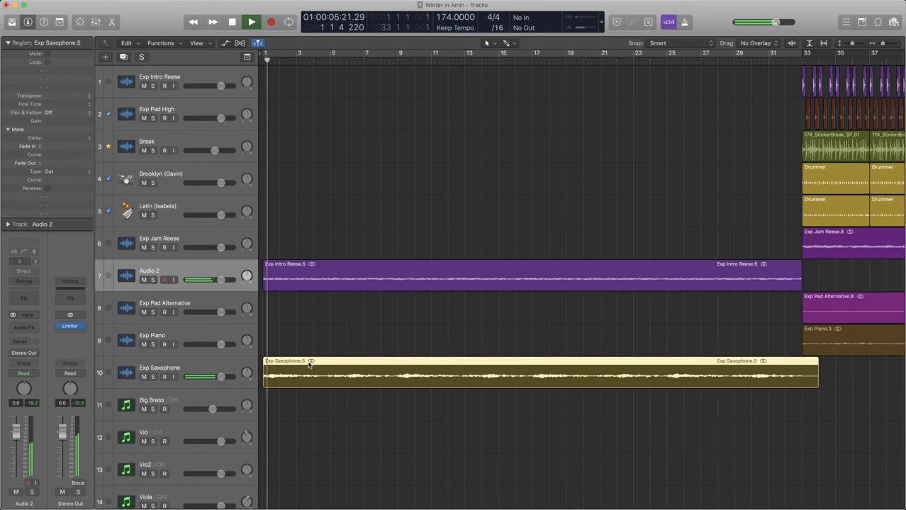
pyautogui.press('super+Left')
pyautogui.press('super+Left')
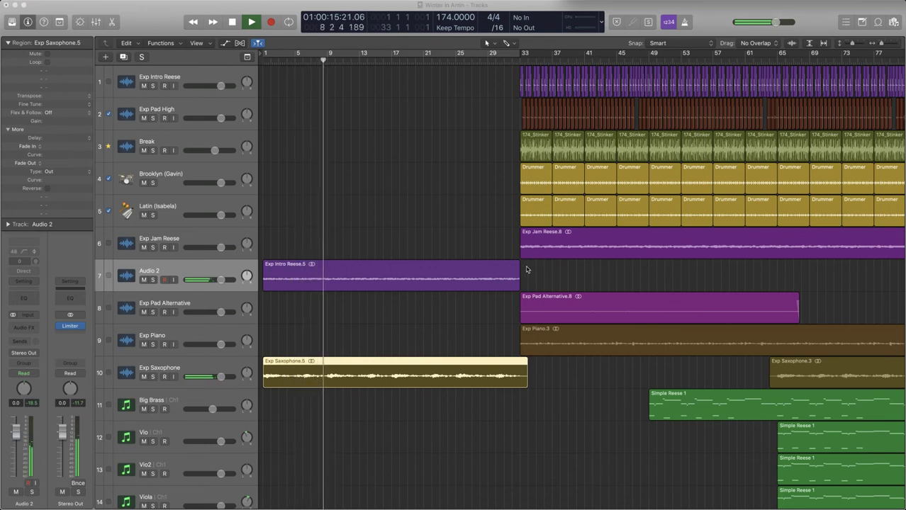
pyautogui.click(450, 192)
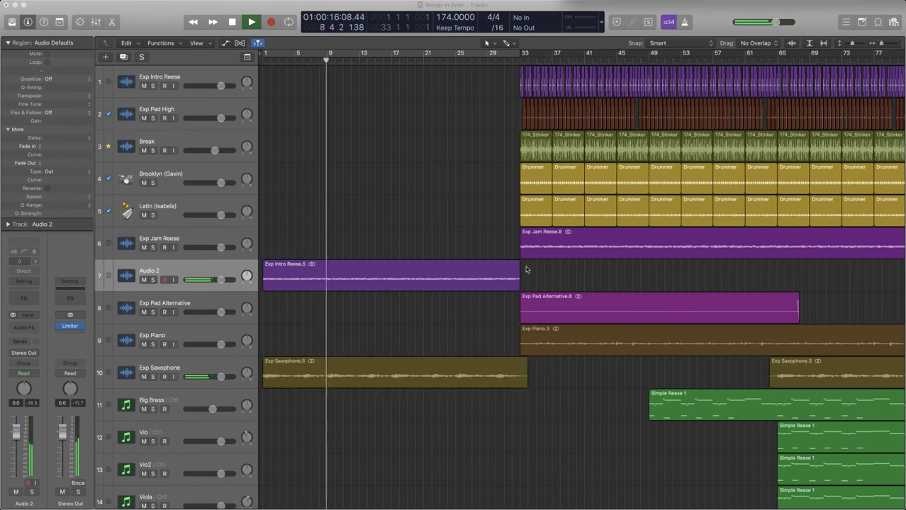
pyautogui.keyDown('ctrl'); pyautogui.keyDown('alt'); pyautogui.click(447, 182); pyautogui.keyUp('alt'); pyautogui.keyUp('ctrl')
pyautogui.keyDown('ctrl'); pyautogui.keyDown('alt'); pyautogui.click(447, 182); pyautogui.keyUp('alt'); pyautogui.keyUp('ctrl')
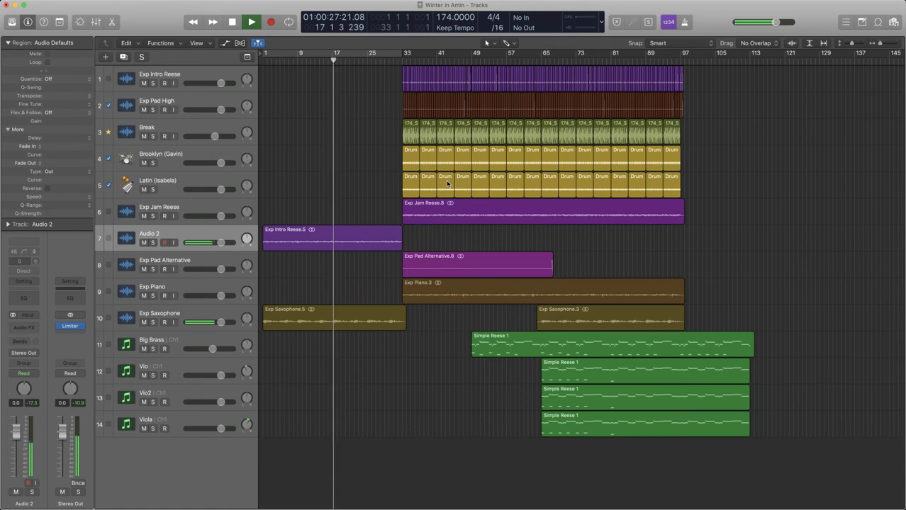
pyautogui.press('space')
# Step: Copy the Exp Piano.3 region on its track, place the copy at bar 17, and set its length to 15 bars
pyautogui.moveTo(560, 289); pyautogui.dragTo(826, 297)
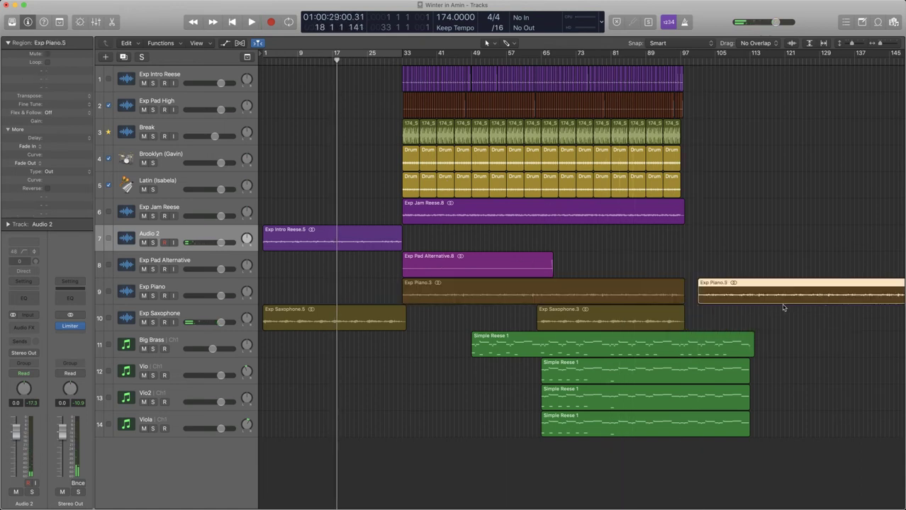
pyautogui.hscroll(5, 886, 309)
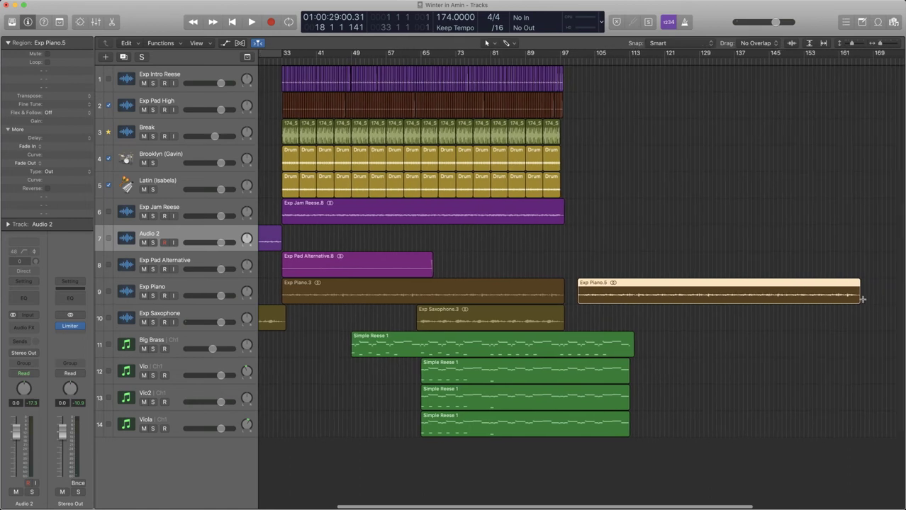
pyautogui.moveTo(862, 299); pyautogui.dragTo(602, 301)
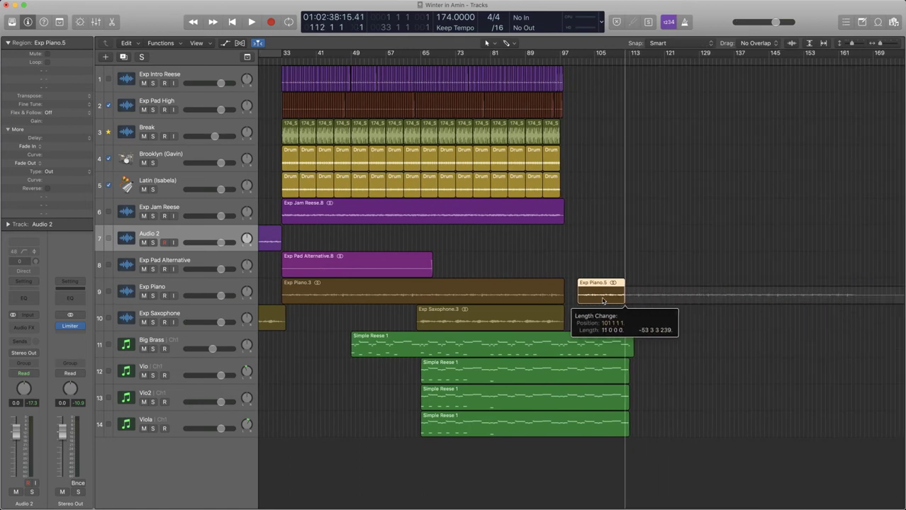
pyautogui.hscroll(-5, 602, 298)
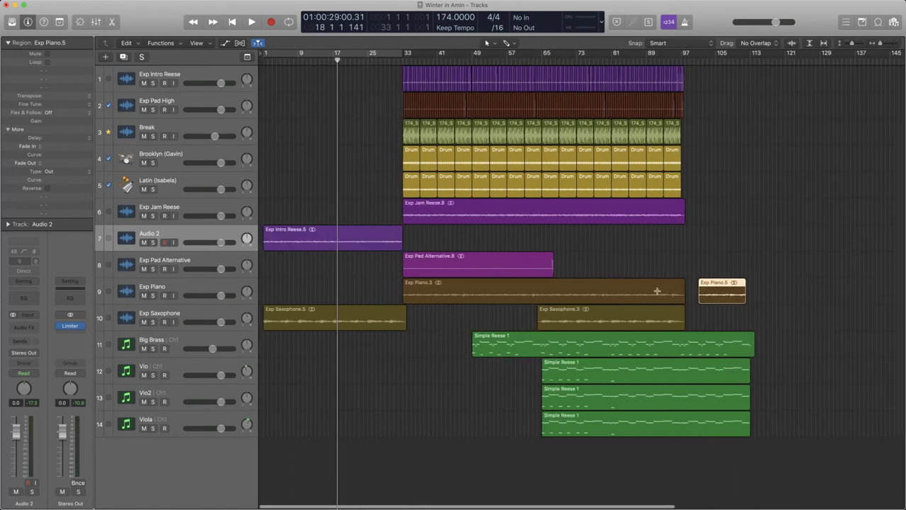
pyautogui.moveTo(724, 286); pyautogui.dragTo(396, 299)
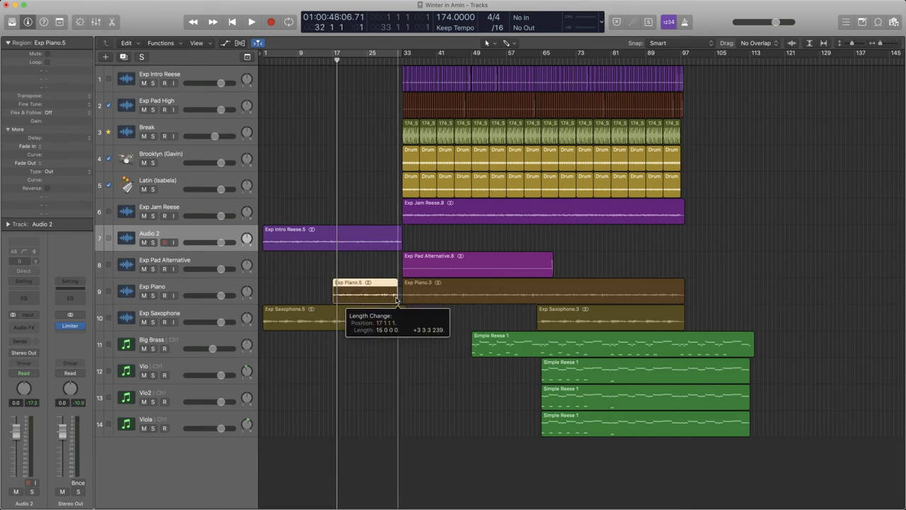
# Step: Trim Exp Intro Reese.5 to end at bar 32, and add fade-outs to it (about 273) and to the intro piano region
pyautogui.press('super+Right')
pyautogui.press('super+Right')
pyautogui.moveTo(397, 299); pyautogui.dragTo(397, 299)
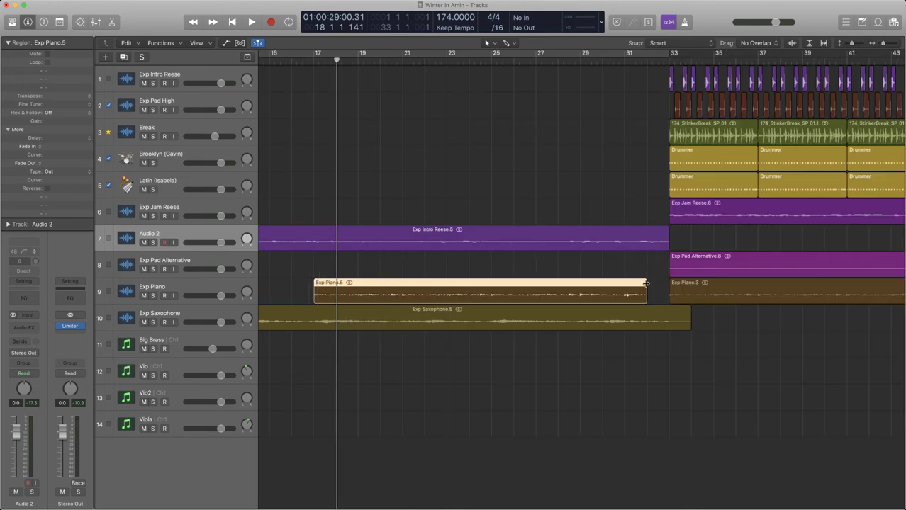
pyautogui.moveTo(665, 247); pyautogui.dragTo(646, 231)
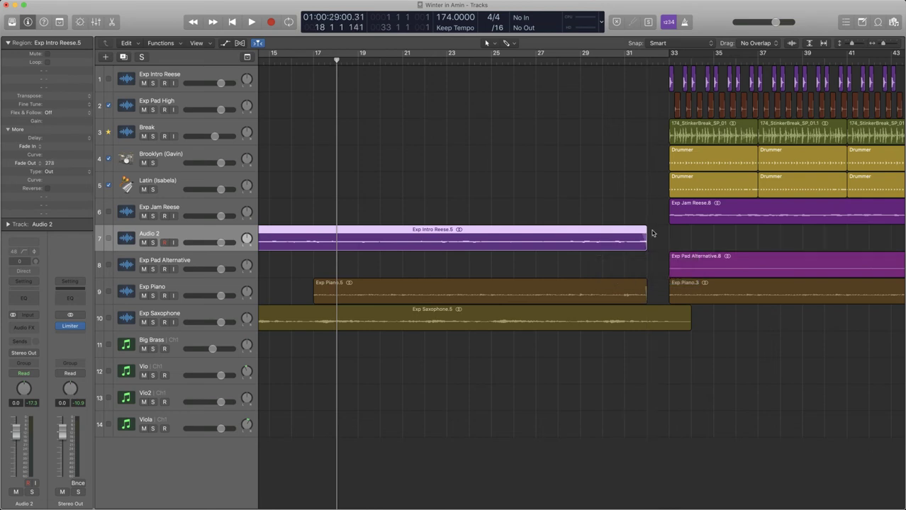
pyautogui.click(653, 233)
# Step: Copy the bar 33 to 49 regions of Exp Intro Reese, Exp Pad High, Break, Brooklyn and Latin to bar 17
pyautogui.press('space')
pyautogui.keyDown('ctrl'); pyautogui.keyDown('alt'); pyautogui.click(652, 231); pyautogui.keyUp('alt'); pyautogui.keyUp('ctrl')
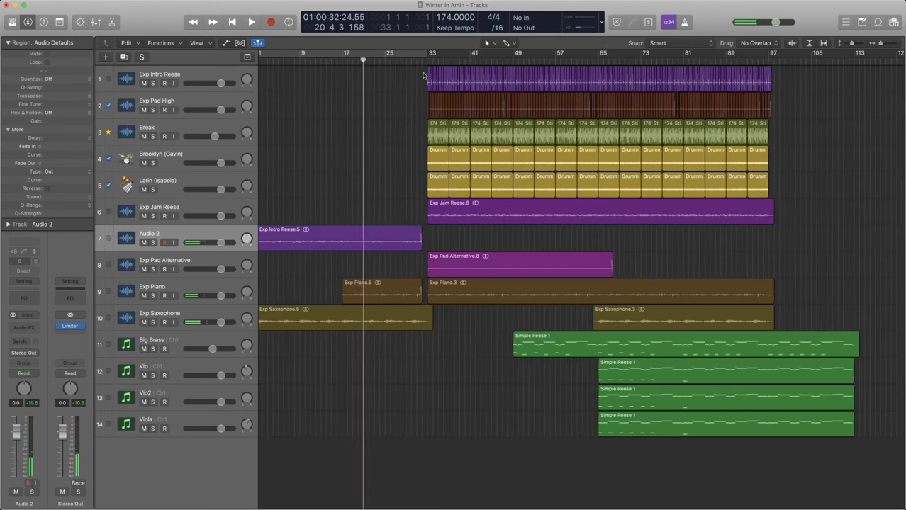
pyautogui.moveTo(424, 91); pyautogui.dragTo(512, 196)
pyautogui.moveTo(442, 179); pyautogui.dragTo(357, 179)
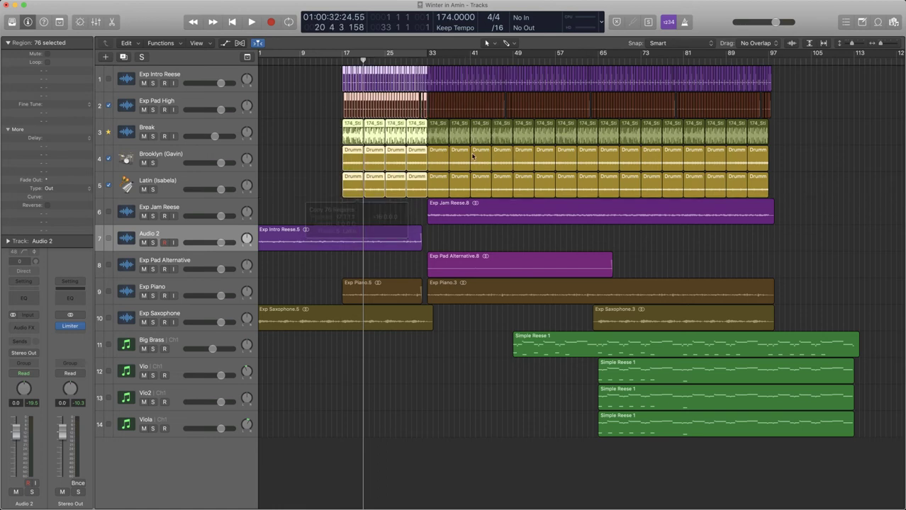
# Step: Shorten the Latin, Brooklyn and Break regions starting at bar 29 to 3 bars each, leaving bar 32 empty on those tracks
pyautogui.press('super+Right')
pyautogui.press('super+Right')
pyautogui.press('super+Right')
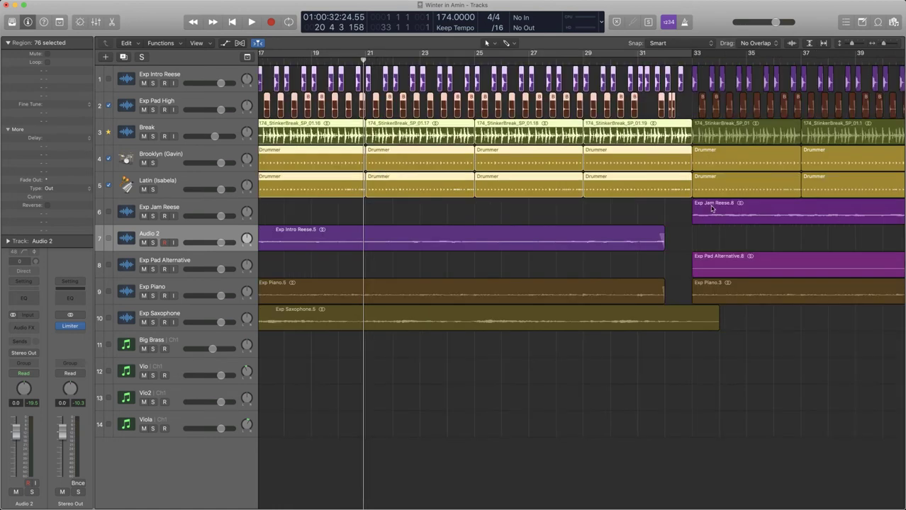
pyautogui.click(688, 200)
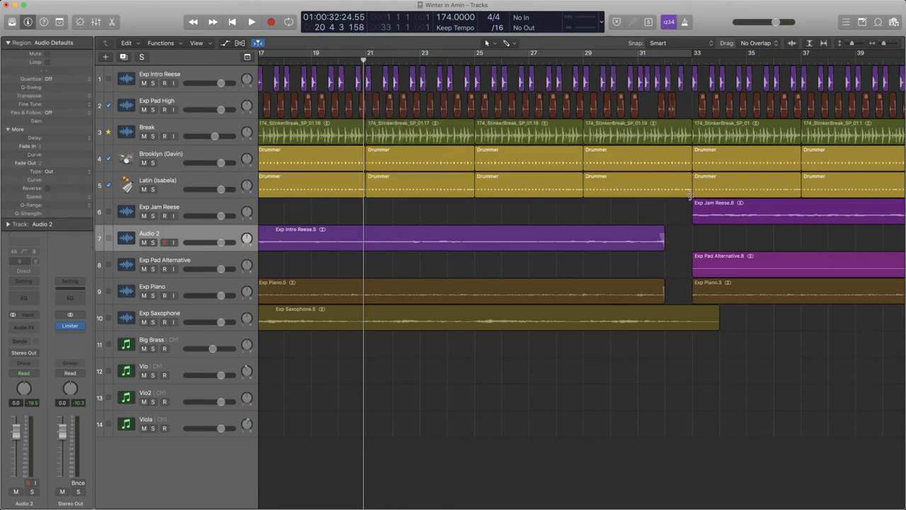
pyautogui.moveTo(690, 194); pyautogui.dragTo(664, 195)
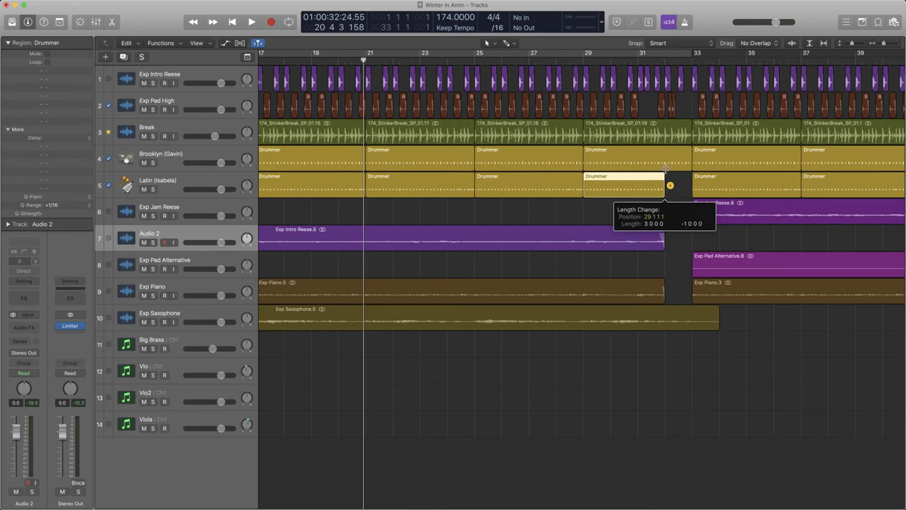
pyautogui.click(677, 165)
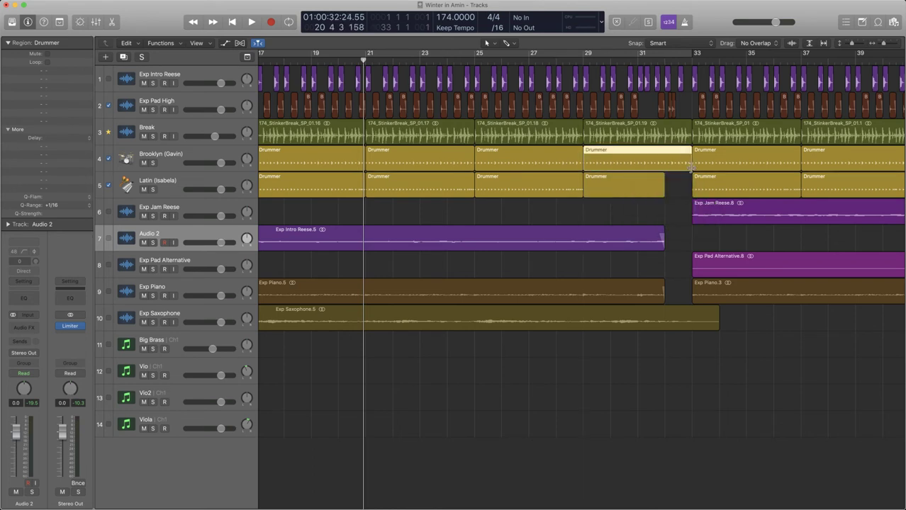
pyautogui.moveTo(690, 167); pyautogui.dragTo(663, 167)
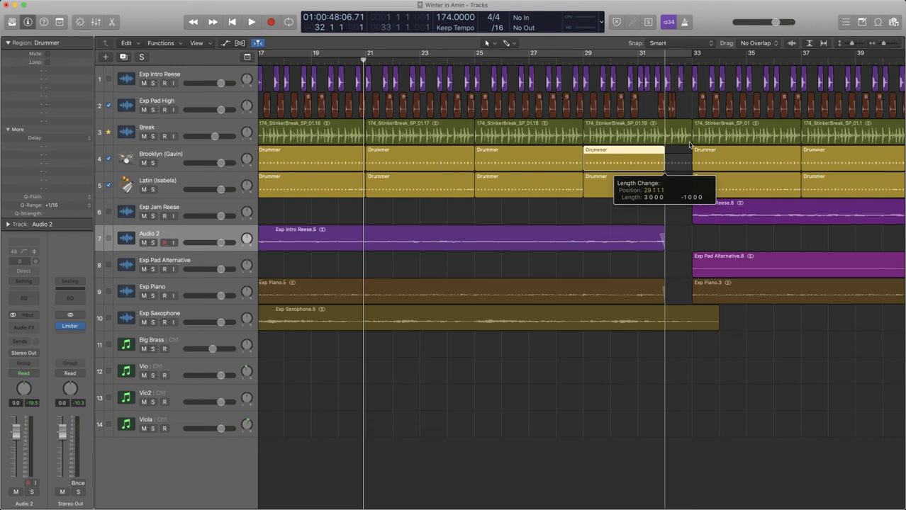
pyautogui.moveTo(744, 496)
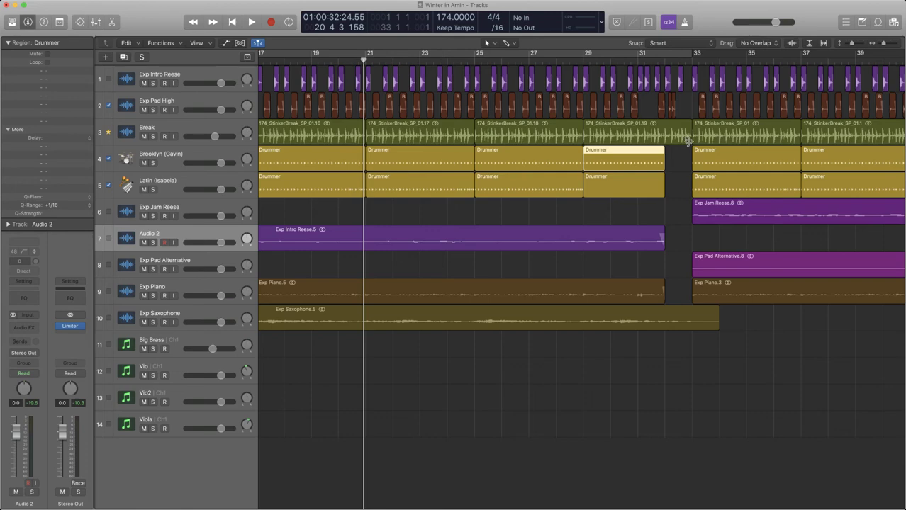
pyautogui.moveTo(689, 141); pyautogui.dragTo(663, 142)
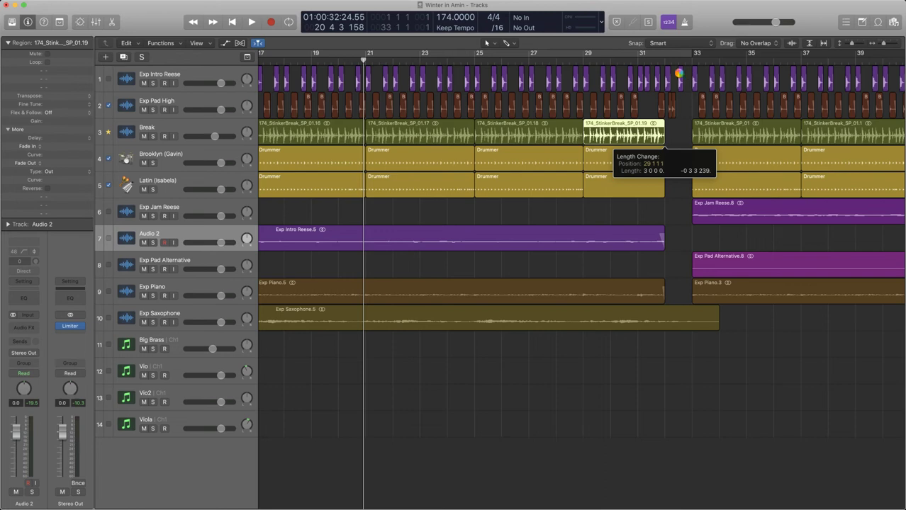
# Step: Mute the two Exp Intro Reese slices in bar 32 and play the transition from about bar 30 into bar 33
pyautogui.click(677, 76)
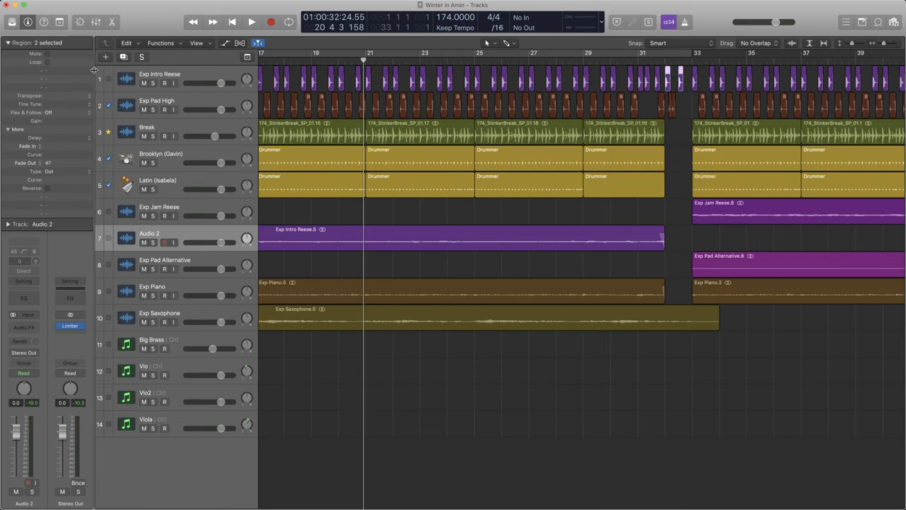
pyautogui.click(616, 59)
pyautogui.press('space')
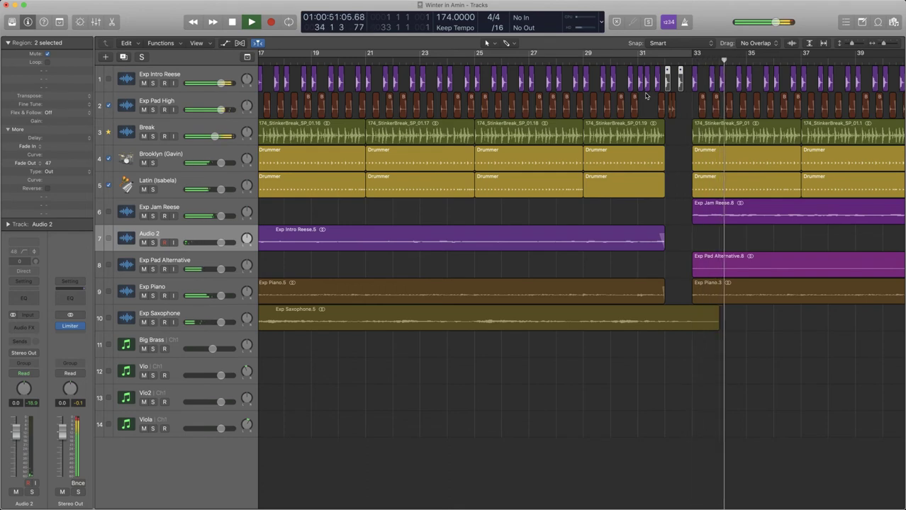
pyautogui.press('super+Left')
pyautogui.press('super+Left')
pyautogui.press('super+Left')
pyautogui.press('space')
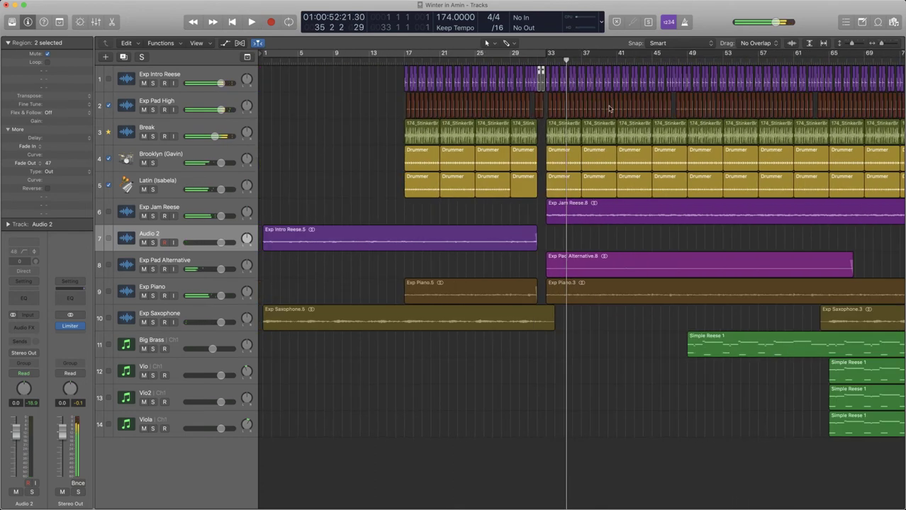
# Step: Show the mixer below the arrangement with the channel strips of all tracks
pyautogui.press('super+Up')
pyautogui.press('super+Left')
pyautogui.press('x')
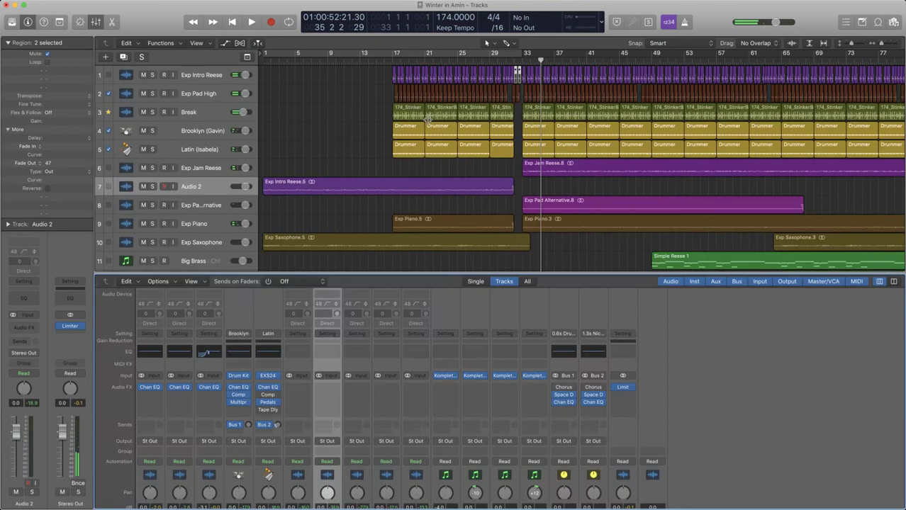
# Step: Enlarge the mixer and route the outputs of Exp Intro Reese, Exp Pad High, Break, Brooklyn and Latin to Bus 3
pyautogui.scroll(-1, 332, 397)
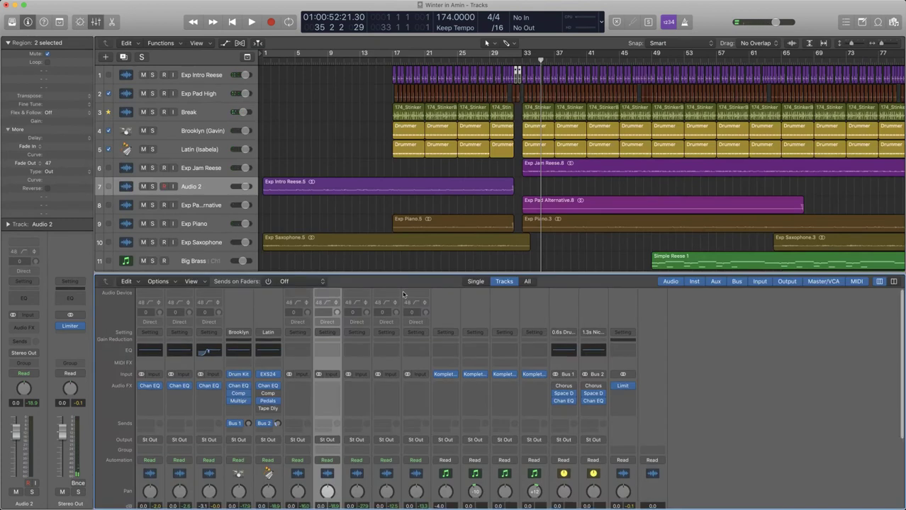
pyautogui.moveTo(393, 273); pyautogui.dragTo(386, 199)
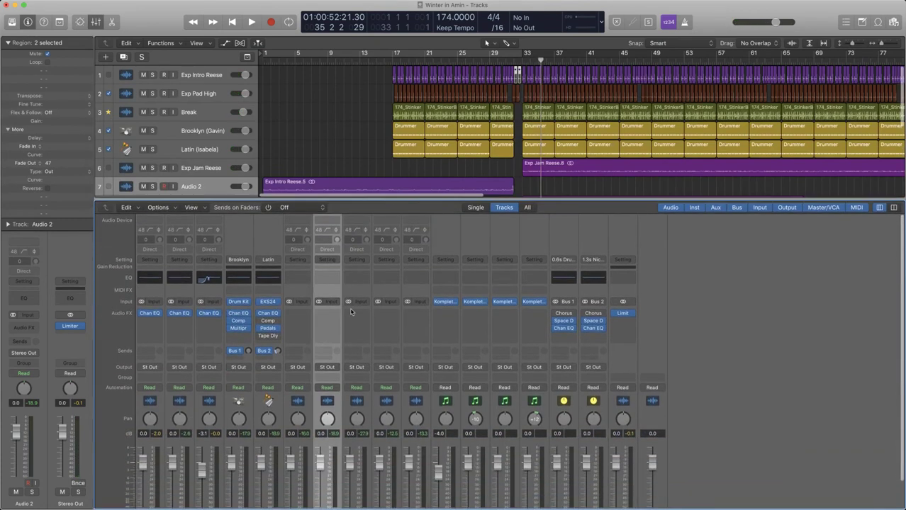
pyautogui.scroll(-2, 350, 312)
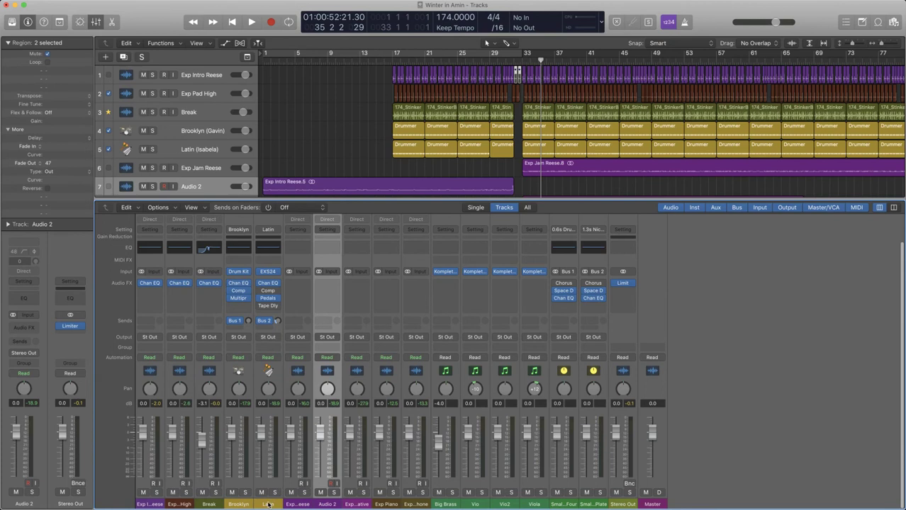
pyautogui.click(266, 504)
pyautogui.keyDown('shift'); pyautogui.click(145, 504); pyautogui.keyUp('shift')
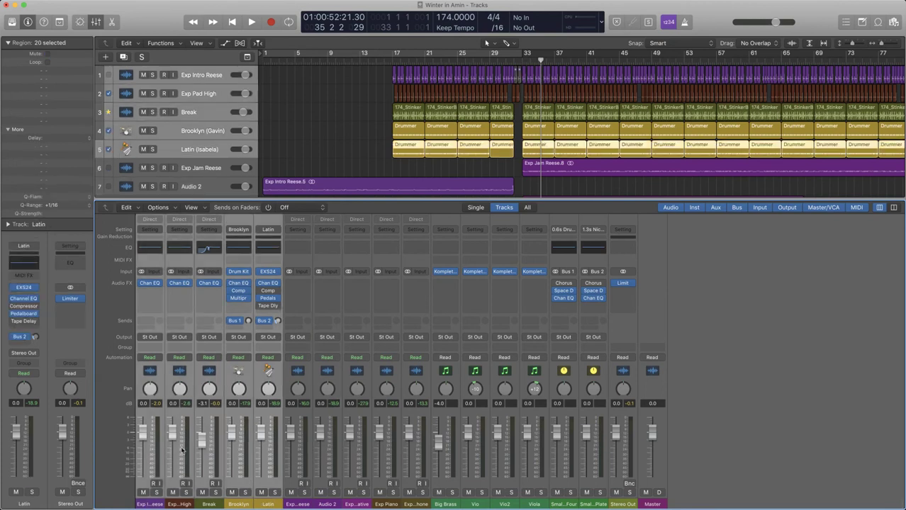
pyautogui.click(150, 338)
pyautogui.moveTo(170, 377)
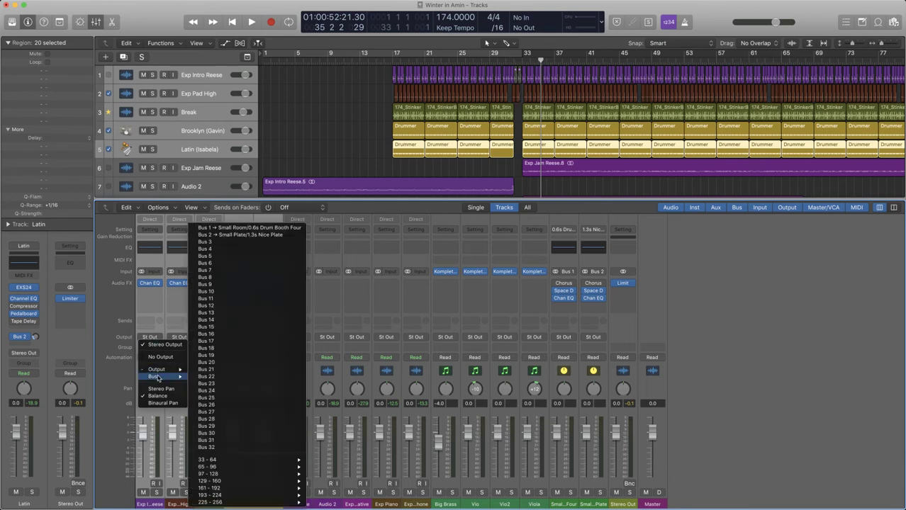
pyautogui.click(223, 242)
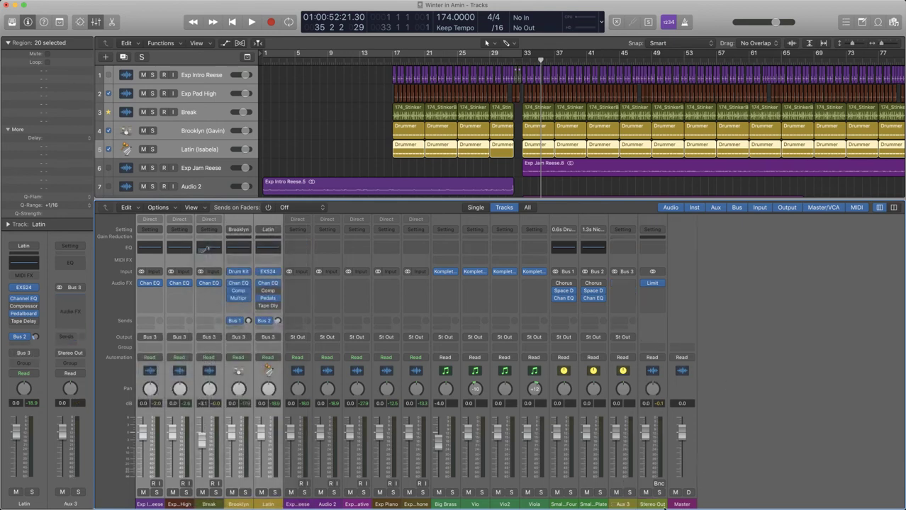
# Step: Rename the new Bus 3 aux channel Drums and create an arrangement track for it
pyautogui.click(653, 505)
pyautogui.doubleClick(624, 504)
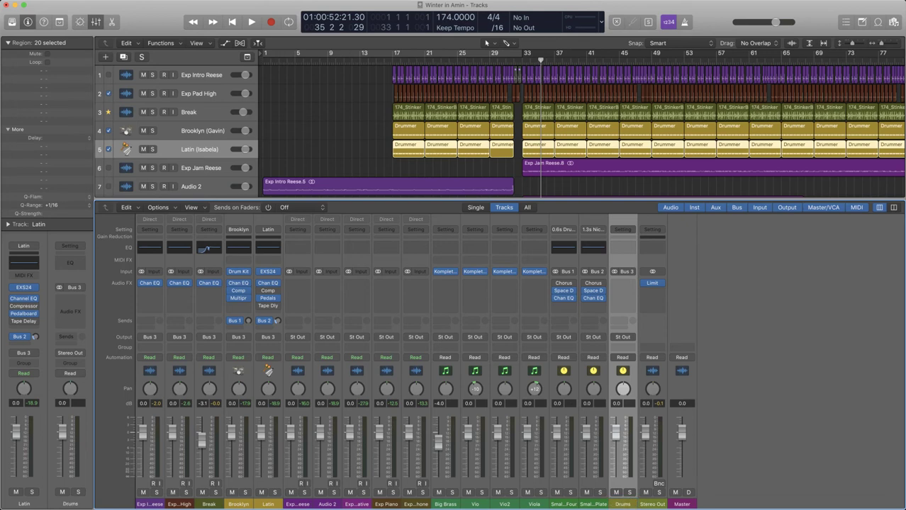
pyautogui.rightClick(625, 504)
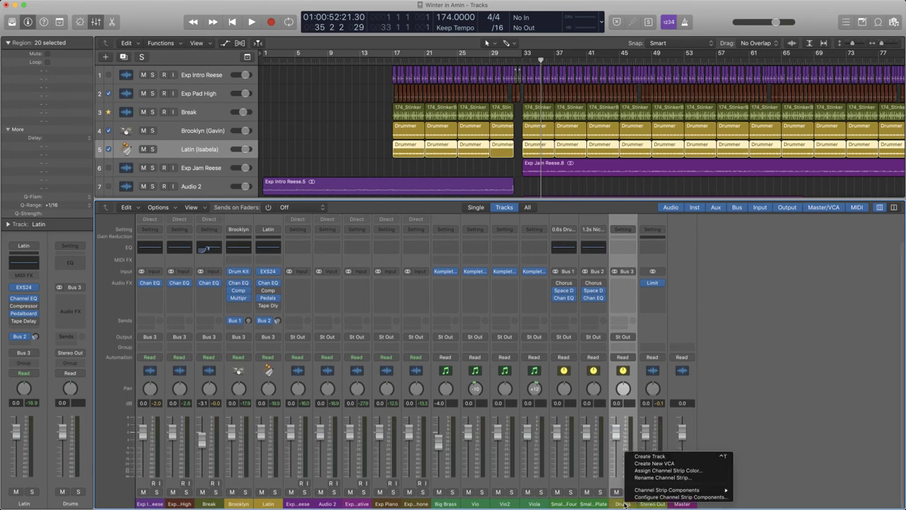
pyautogui.click(649, 457)
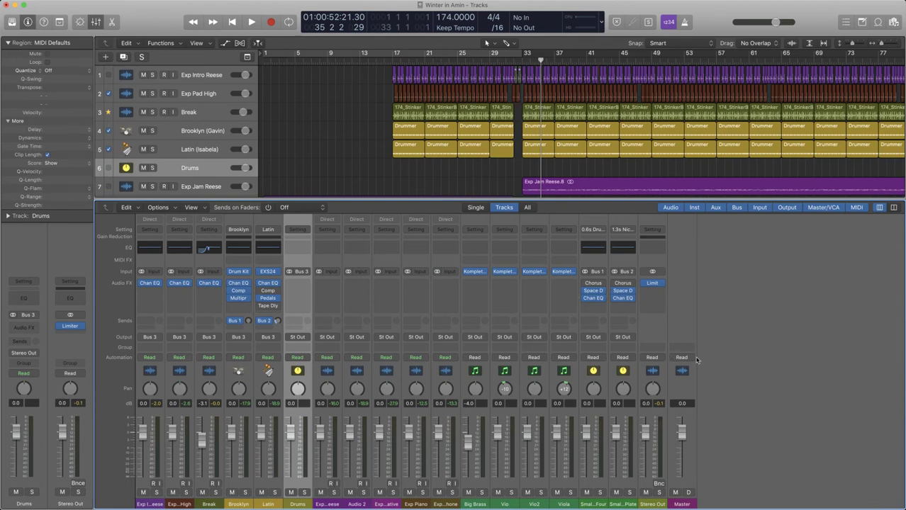
# Step: Insert a Channel EQ on the Drums channel strip with its default settings
pyautogui.click(299, 249)
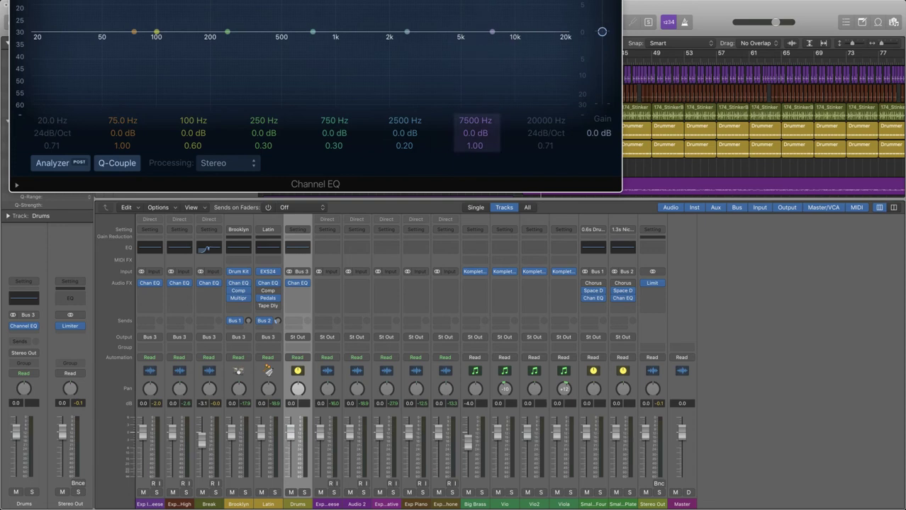
pyautogui.click(545, 71)
pyautogui.press('super+w')
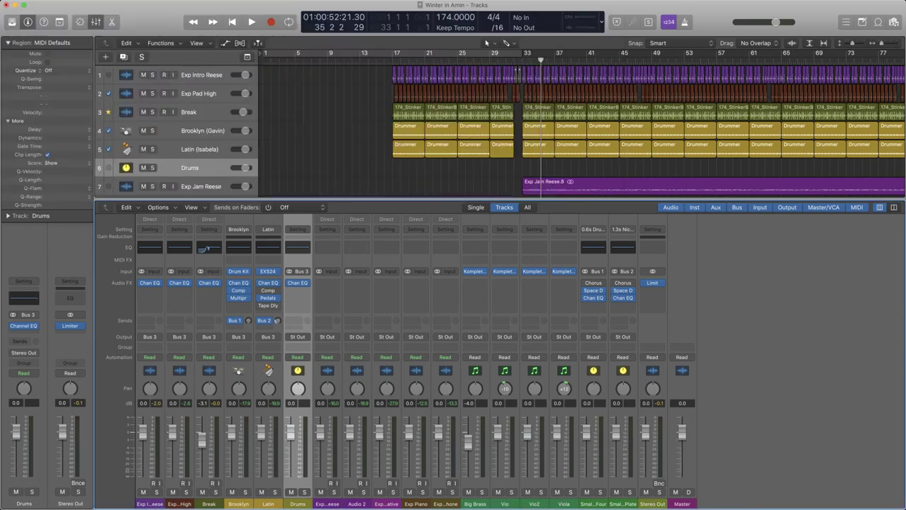
# Step: Show track automation and set the Drums lane to the Channel EQ's High Cut Frequency
pyautogui.press('a')
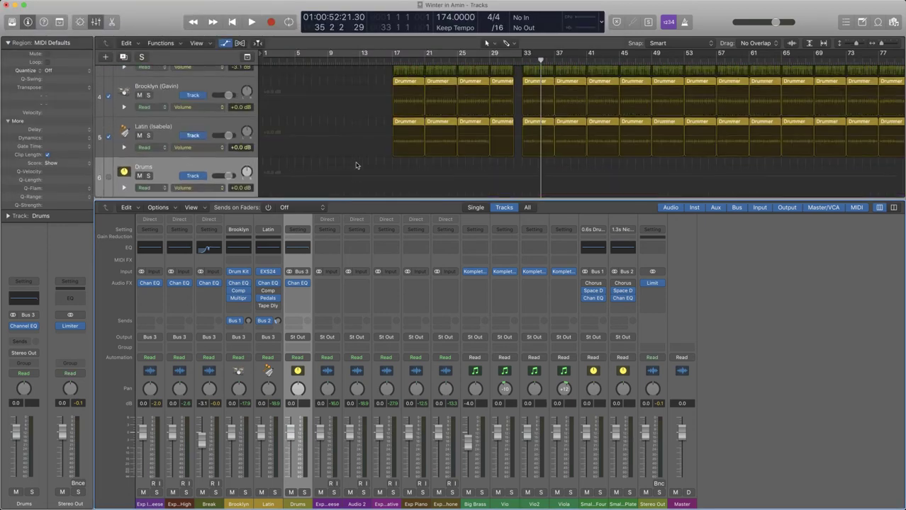
pyautogui.click(190, 151)
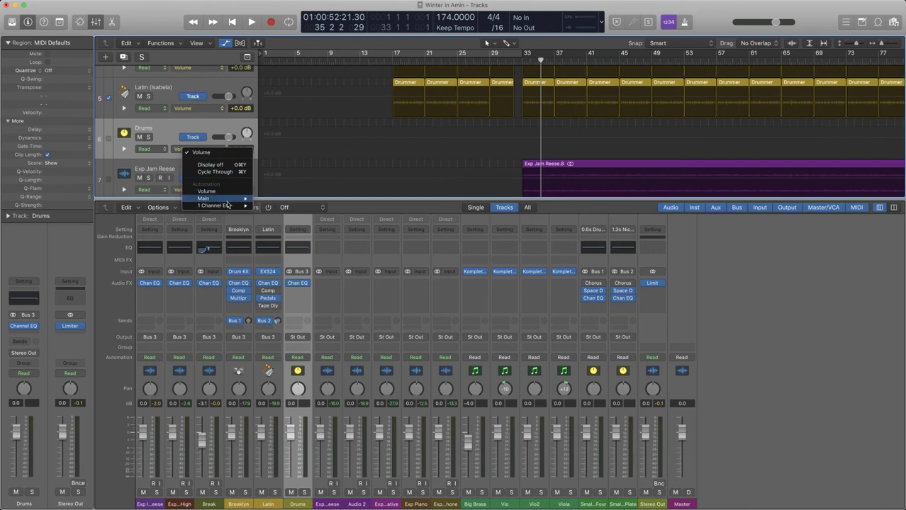
pyautogui.moveTo(245, 207)
pyautogui.click(290, 206)
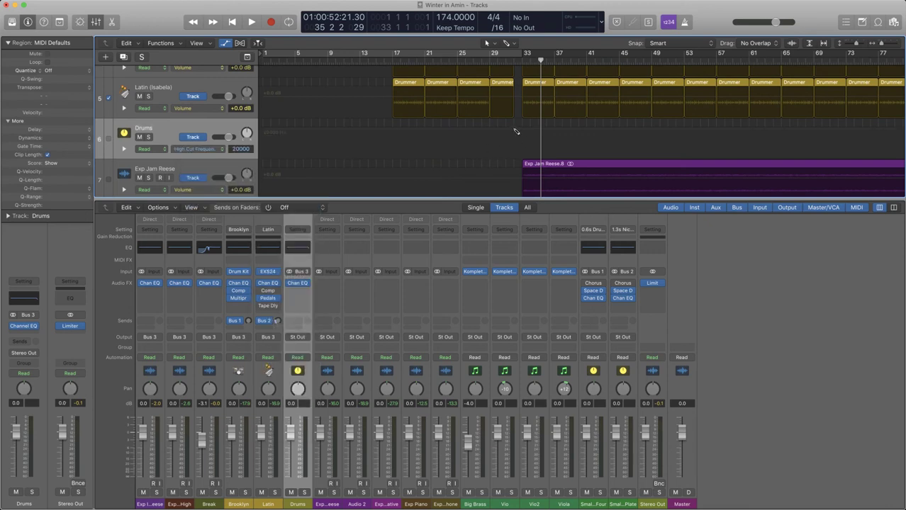
# Step: Add Drums high cut points of 100 Hz at bar 17, 1540 Hz at bar 32 and 20000 Hz at bar 33
pyautogui.click(515, 141)
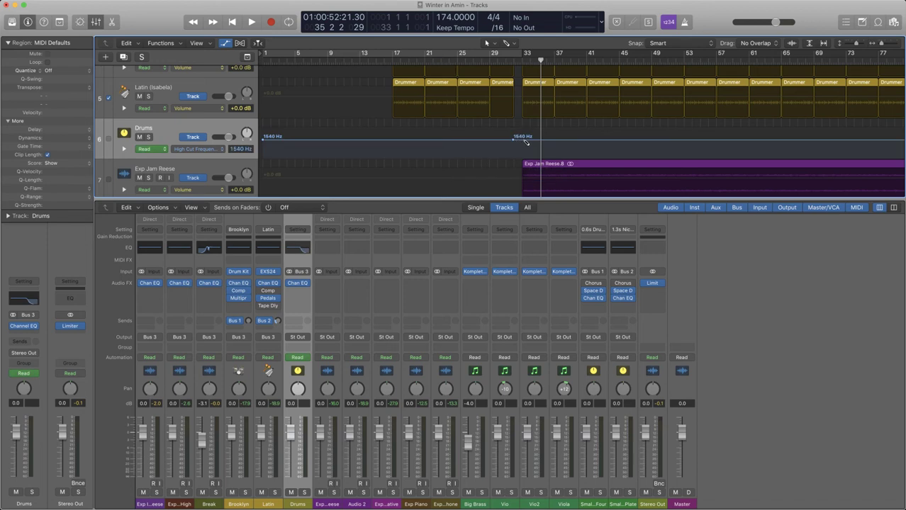
pyautogui.moveTo(524, 141); pyautogui.dragTo(523, 131)
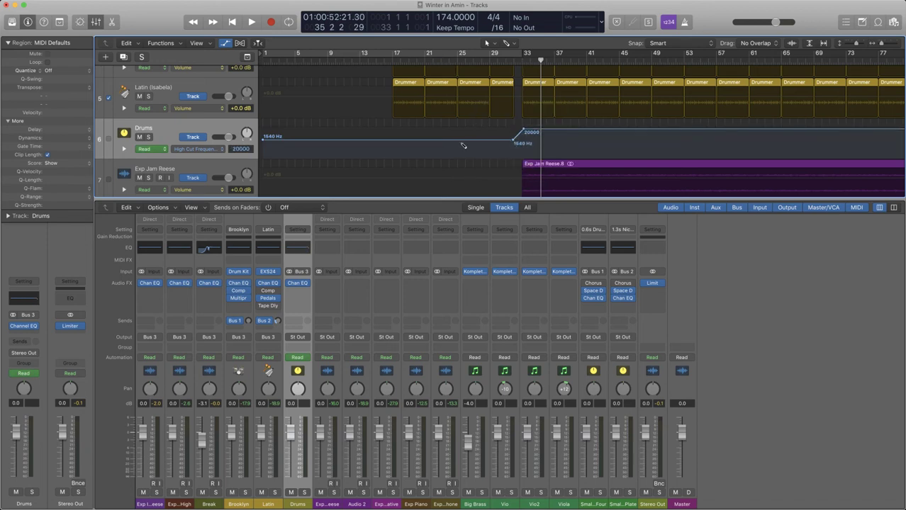
pyautogui.moveTo(397, 144); pyautogui.dragTo(394, 151)
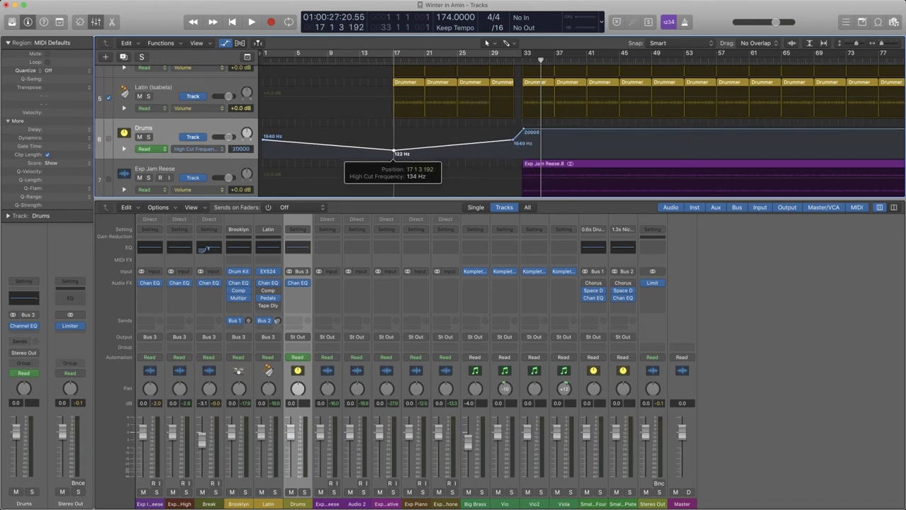
# Step: Play from bar 17 and bend the Drums high cut line between bars 17 and 32 into a gradually steepening upward curve
pyautogui.doubleClick(383, 63)
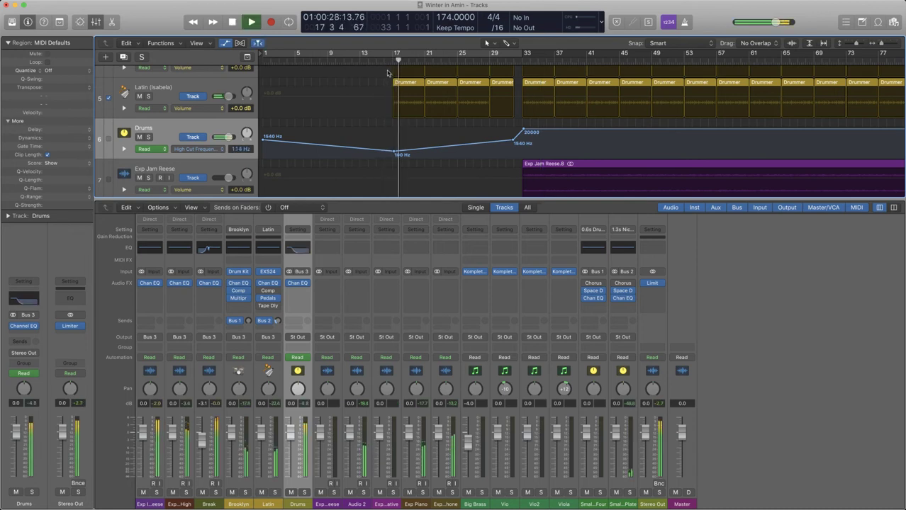
pyautogui.rightClick(478, 122)
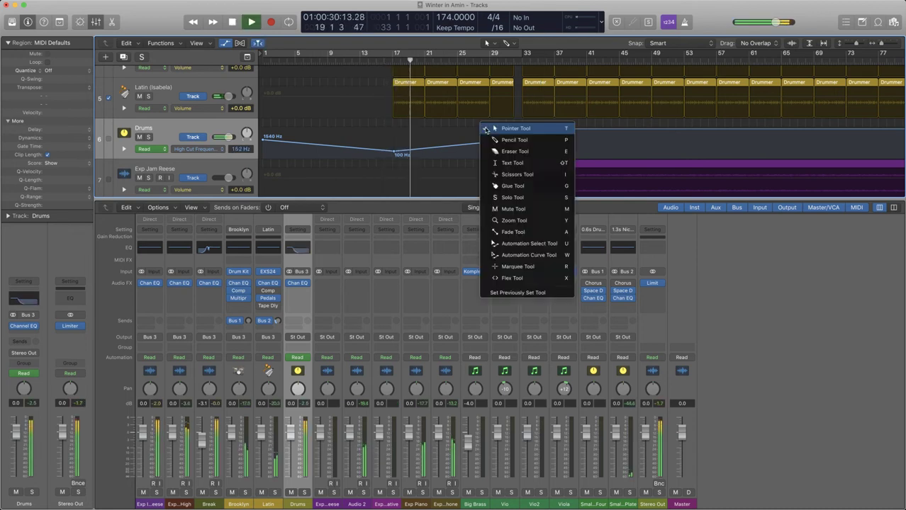
pyautogui.click(487, 139)
pyautogui.moveTo(465, 154); pyautogui.dragTo(465, 157)
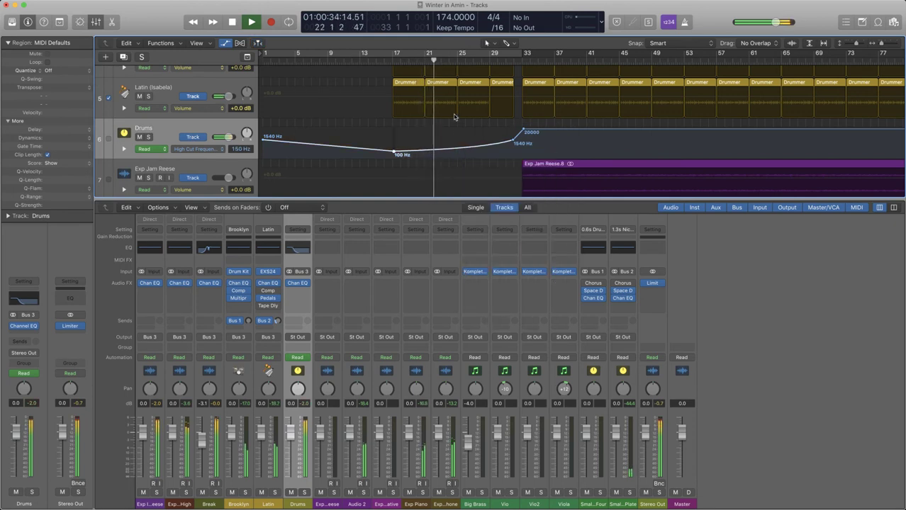
# Step: Hide the automation, listen through the build-up into bar 33 and remove the Exp Pad High slices from bar 32
pyautogui.press('a')
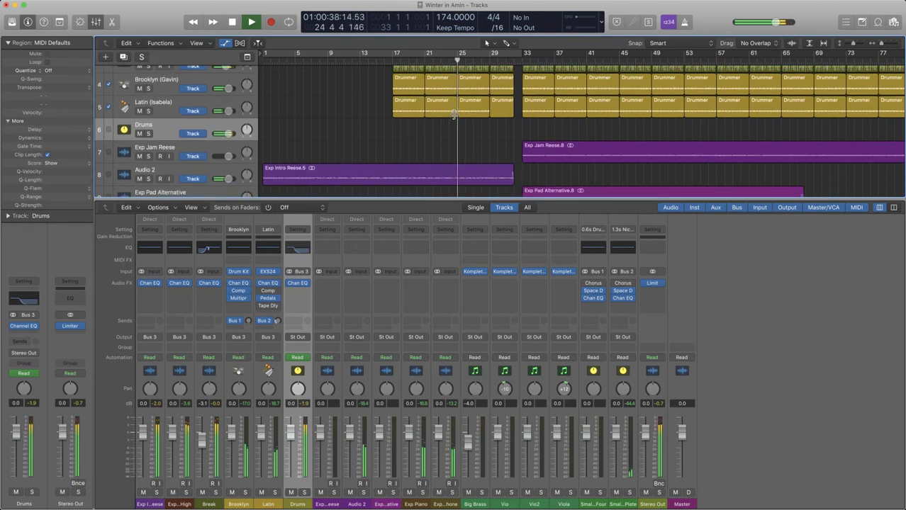
pyautogui.press('super+Up')
pyautogui.press('super+Up')
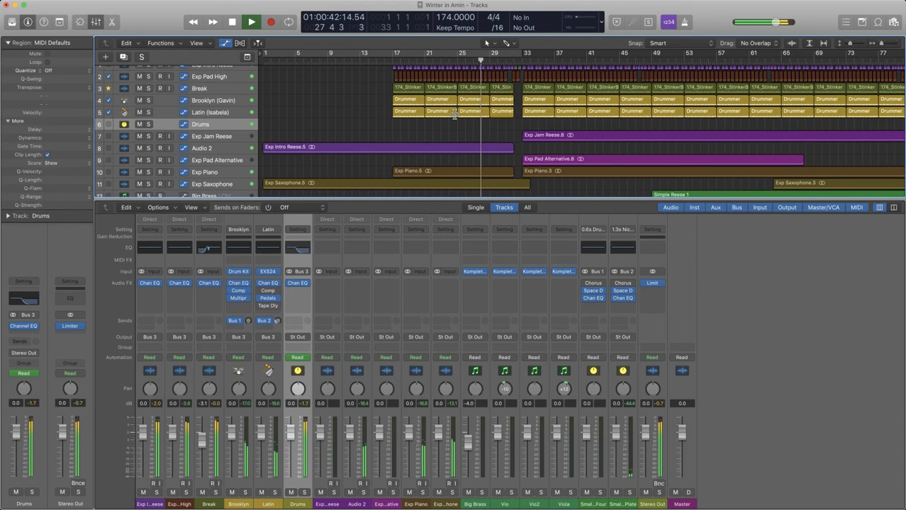
pyautogui.press('super+Up')
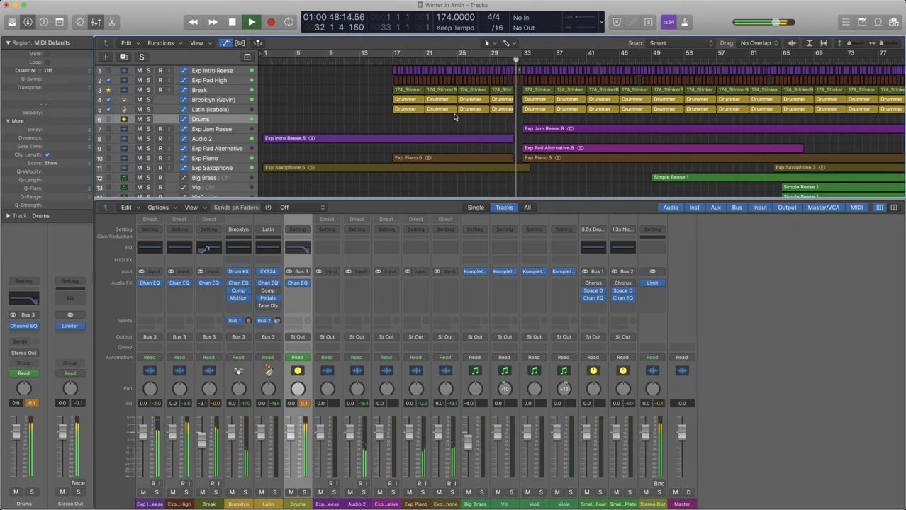
pyautogui.press('super+Right')
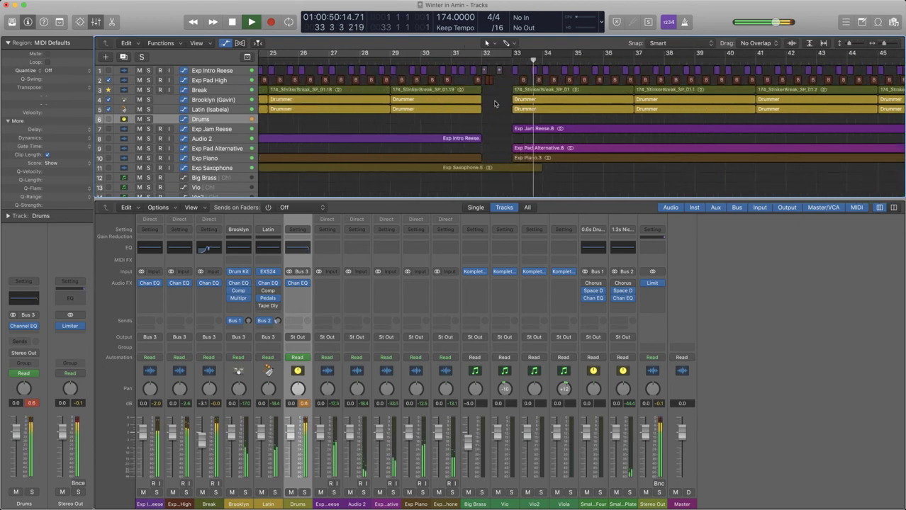
pyautogui.press('super+Down')
pyautogui.scroll(3, 495, 104)
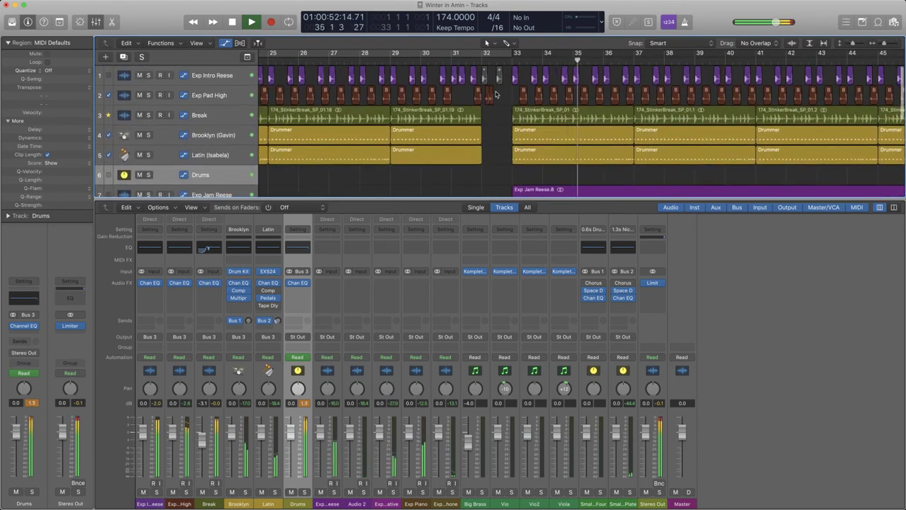
pyautogui.click(409, 68)
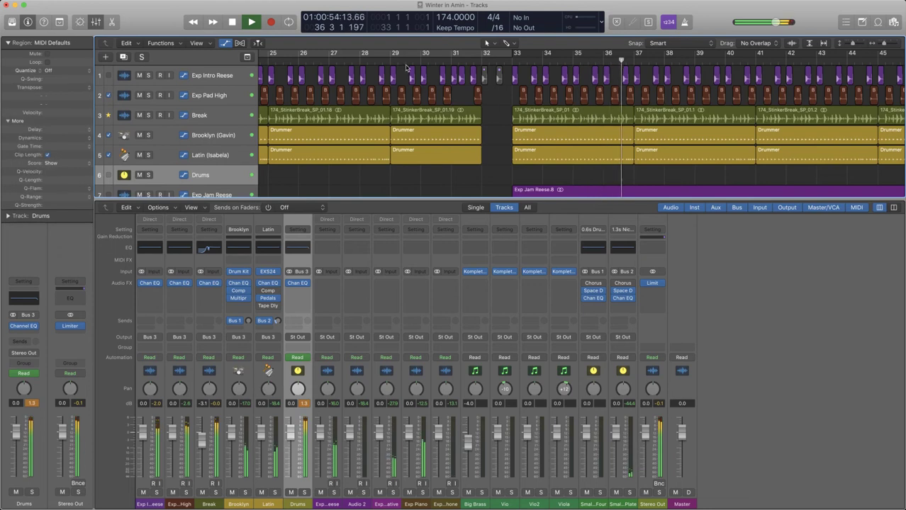
# Step: Replay the intro from bar 17 to check the Drums filter sweep against the whole arrangement
pyautogui.press('super+Left')
pyautogui.press('super+Up')
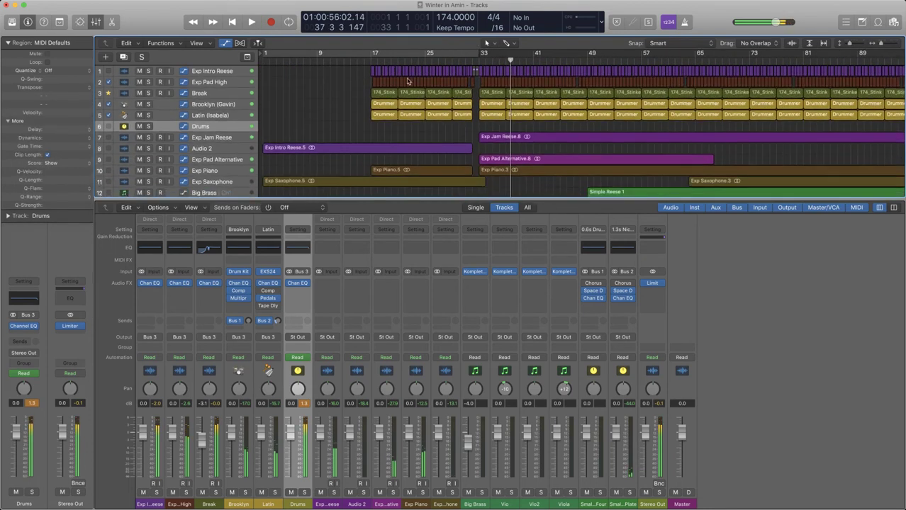
pyautogui.click(374, 63)
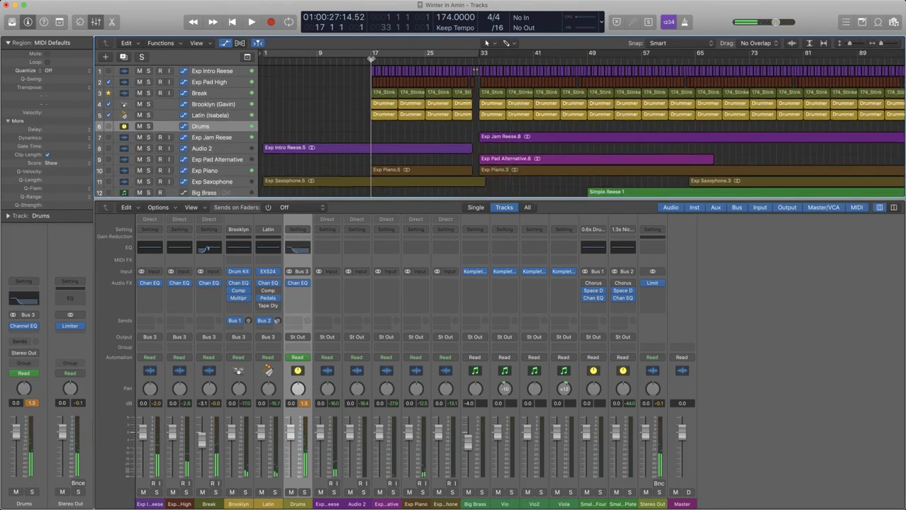
pyautogui.press('super+Down')
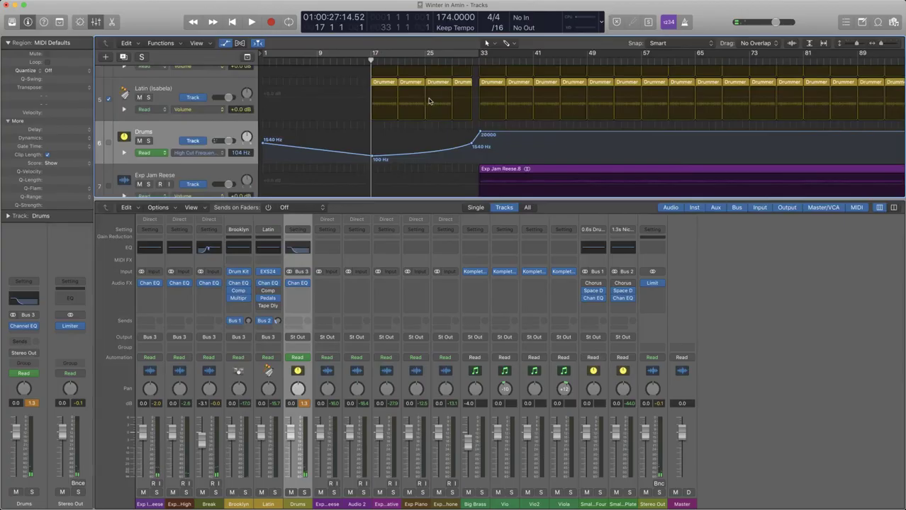
pyautogui.press('space')
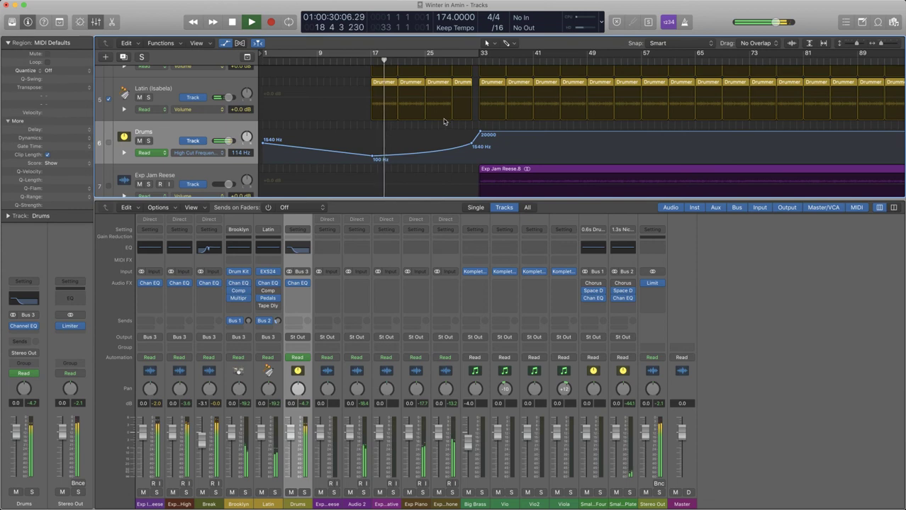
pyautogui.press('super+Up')
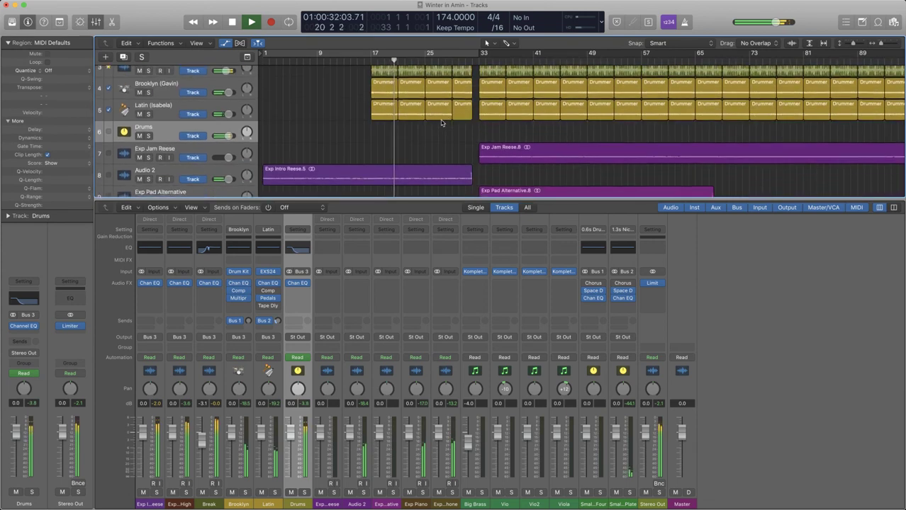
pyautogui.press('super+Up')
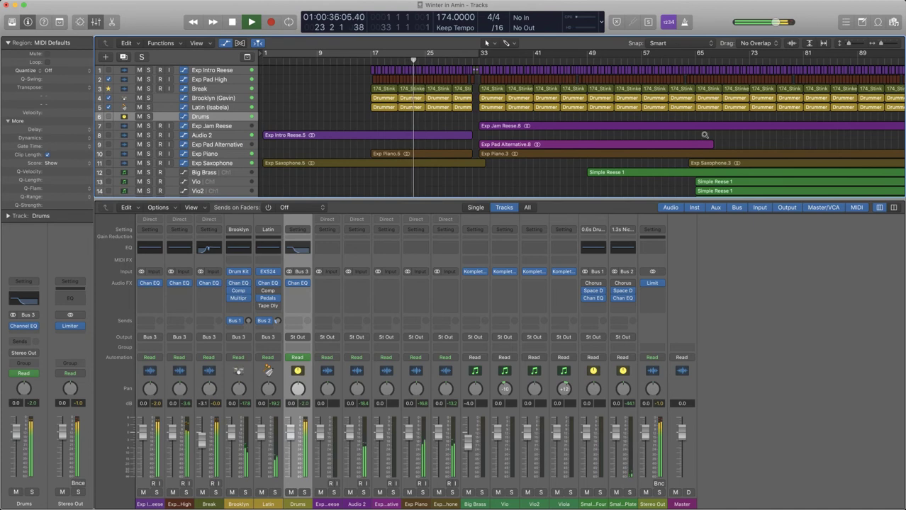
pyautogui.press('super+Left')
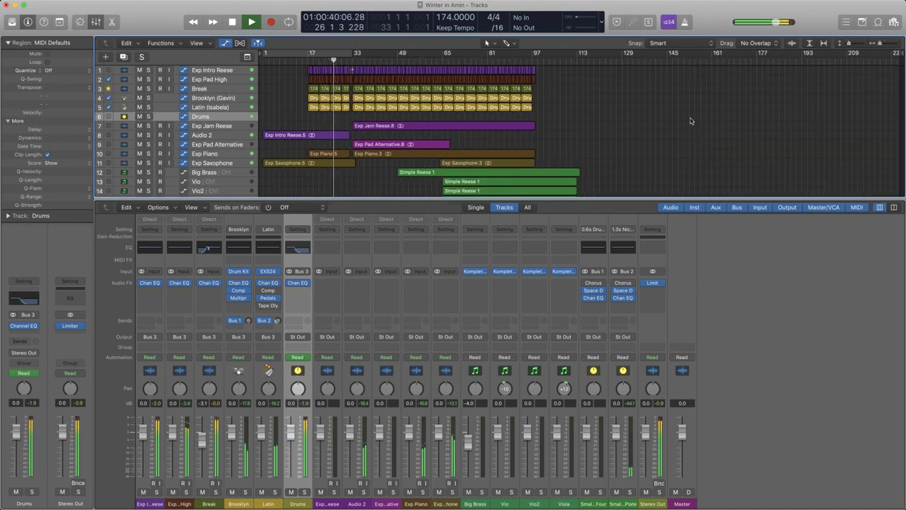
# Step: Hide the mixer and follow playback through the break in bar 32 into the bar 33 drop
pyautogui.press('x')
pyautogui.press('super+Down')
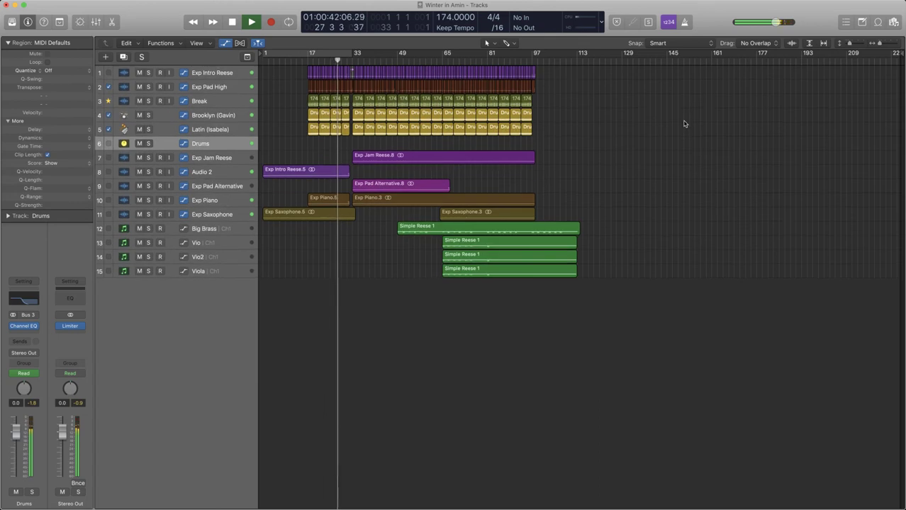
pyautogui.press('super+Right')
pyautogui.press('super+Right')
pyautogui.press('super+Right')
pyautogui.press('super+Right')
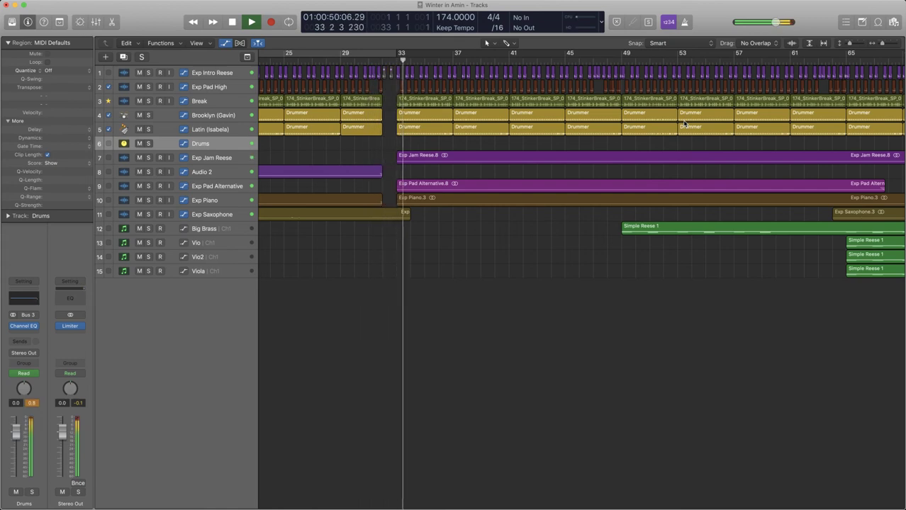
# Step: Stop playback and search the DnB sample folder for "crash"
pyautogui.press('space')
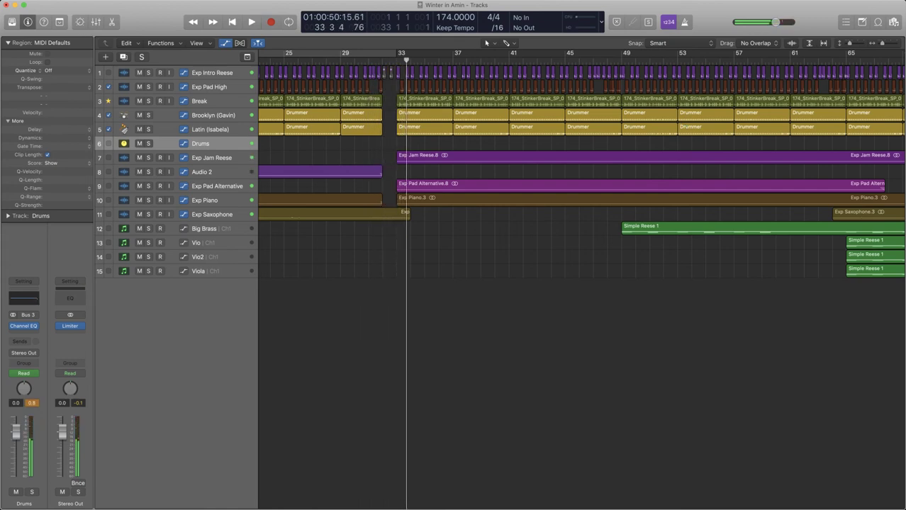
pyautogui.press('f')
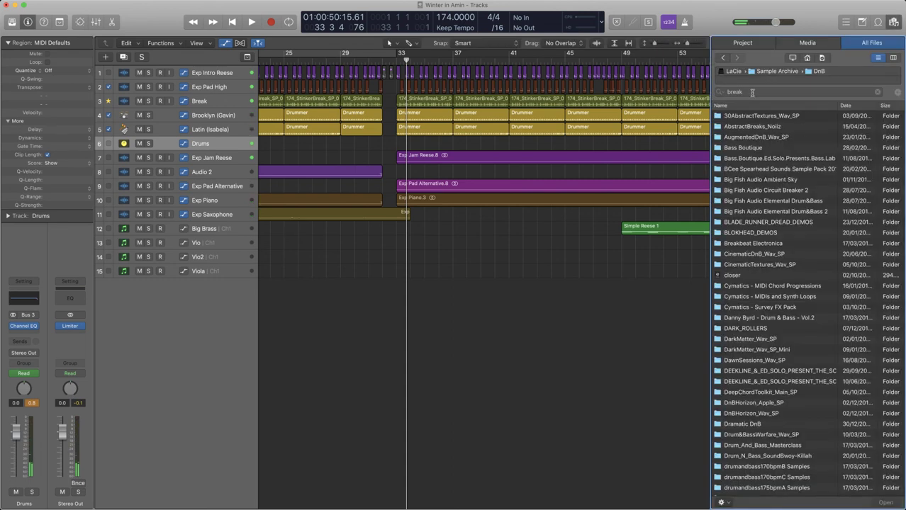
pyautogui.write('cr')
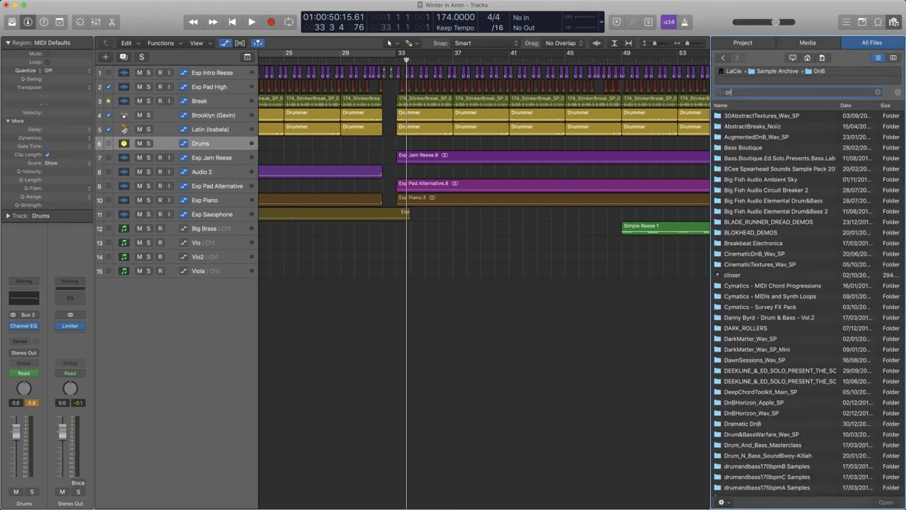
pyautogui.write('ash')
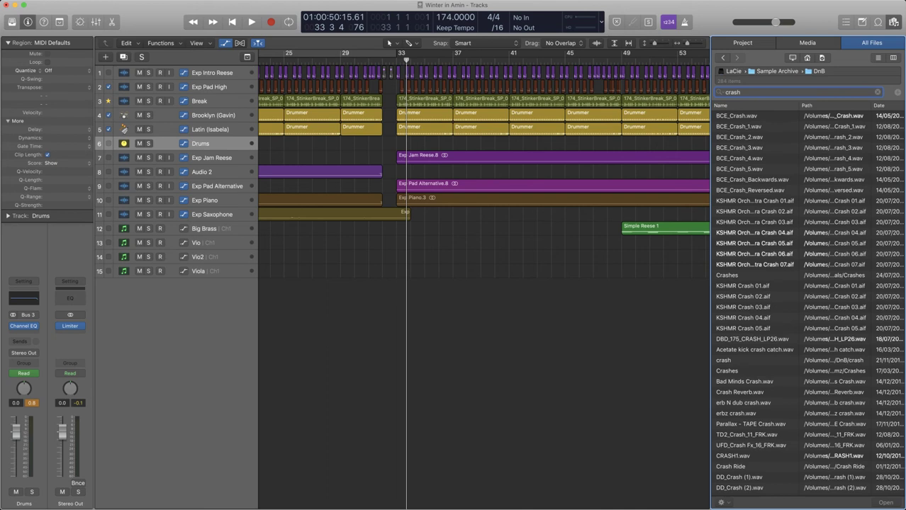
# Step: Audition several BCE and KSHMR crash samples and place KSHMR Crash 02 on a new track around bar 25
pyautogui.click(740, 137)
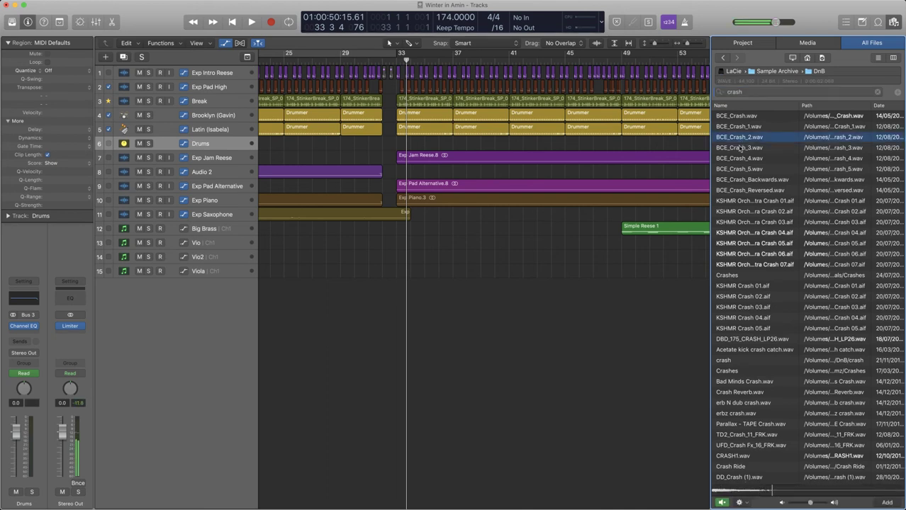
pyautogui.click(738, 148)
pyautogui.click(737, 168)
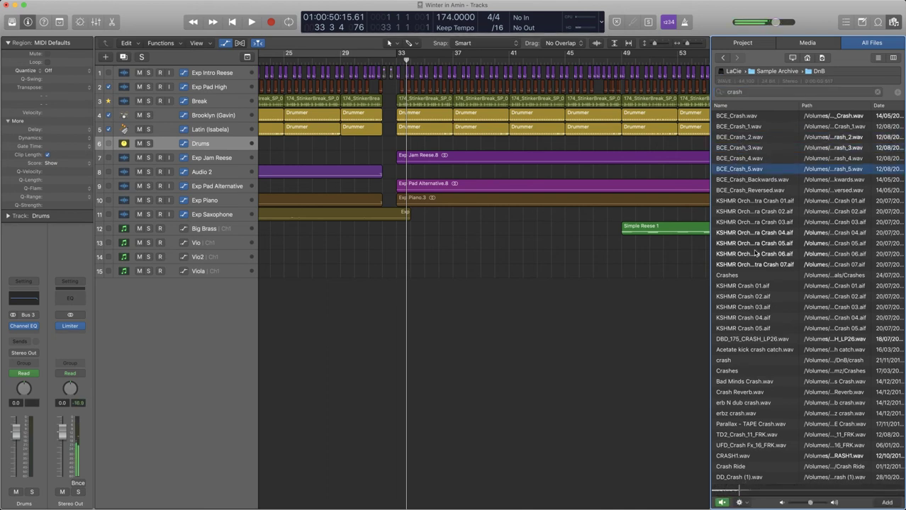
pyautogui.click(741, 286)
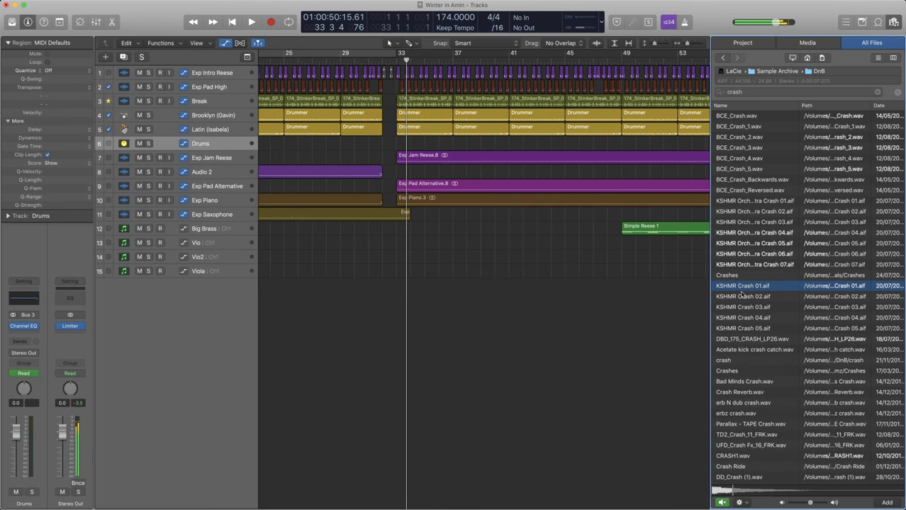
pyautogui.click(743, 298)
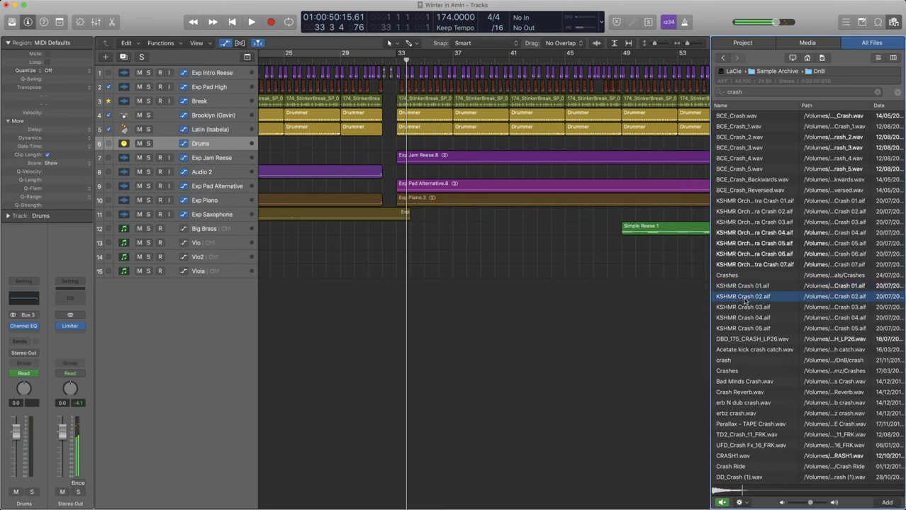
pyautogui.moveTo(747, 301); pyautogui.dragTo(289, 291)
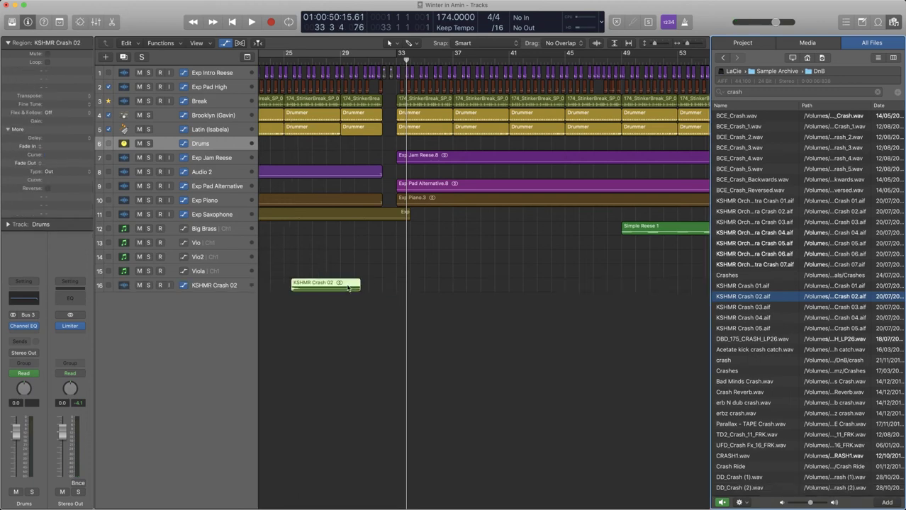
# Step: Reverse the KSHMR Crash 02 region and move it to start at bar 27 so that it swells towards bar 32
pyautogui.press('super+Down')
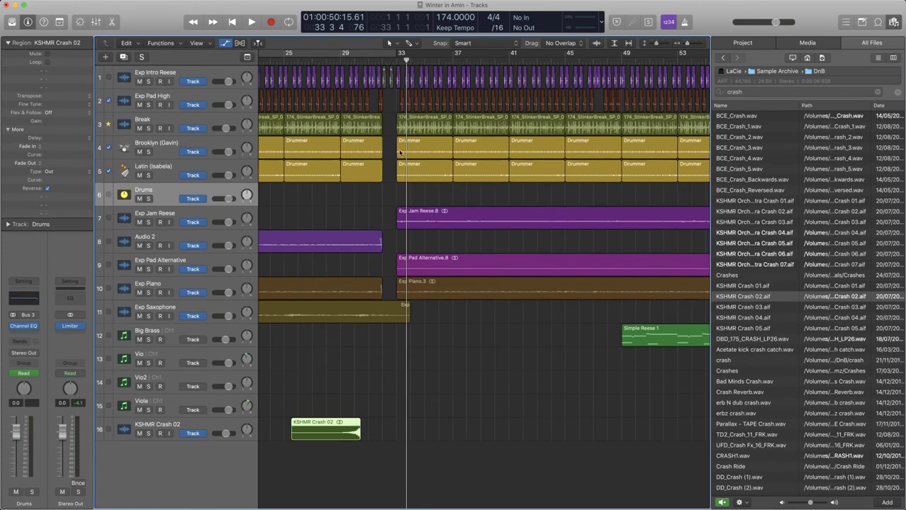
pyautogui.click(381, 62)
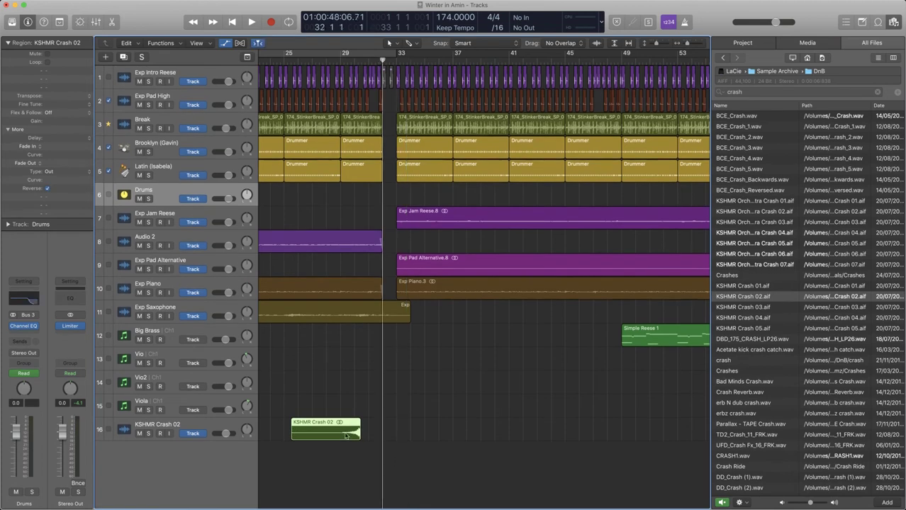
pyautogui.moveTo(341, 422); pyautogui.dragTo(365, 423)
pyautogui.press('super+Right')
pyautogui.press('super+Right')
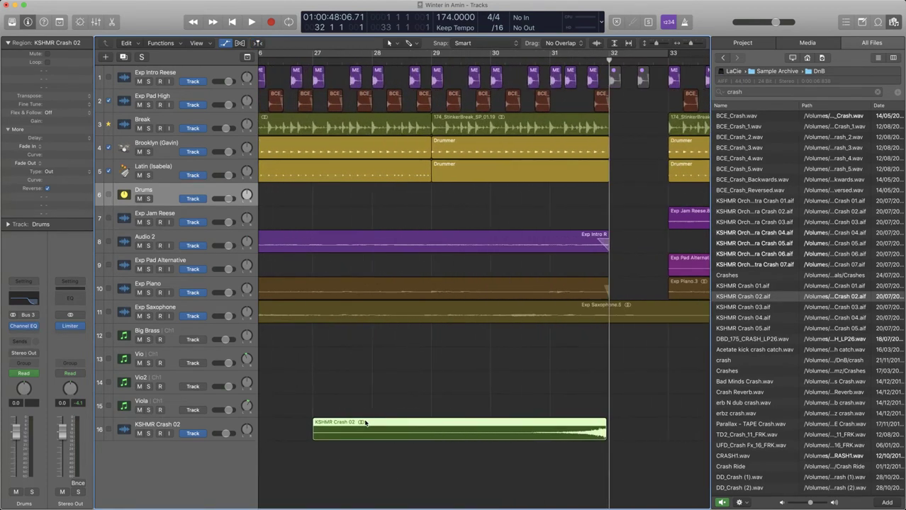
# Step: Nudge the reversed crash region slightly later so that its end lines up exactly with bar 32
pyautogui.click(587, 427)
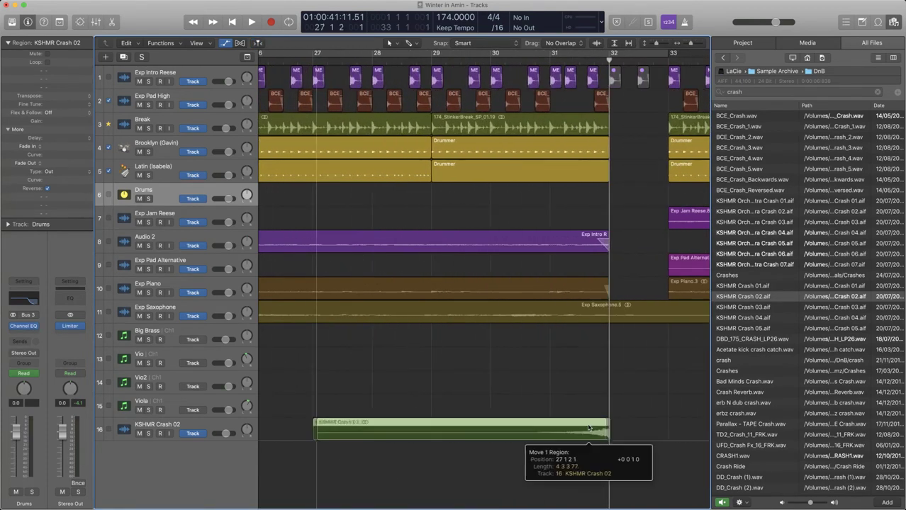
pyautogui.press('super+Right')
pyautogui.hscroll(10, 585, 428)
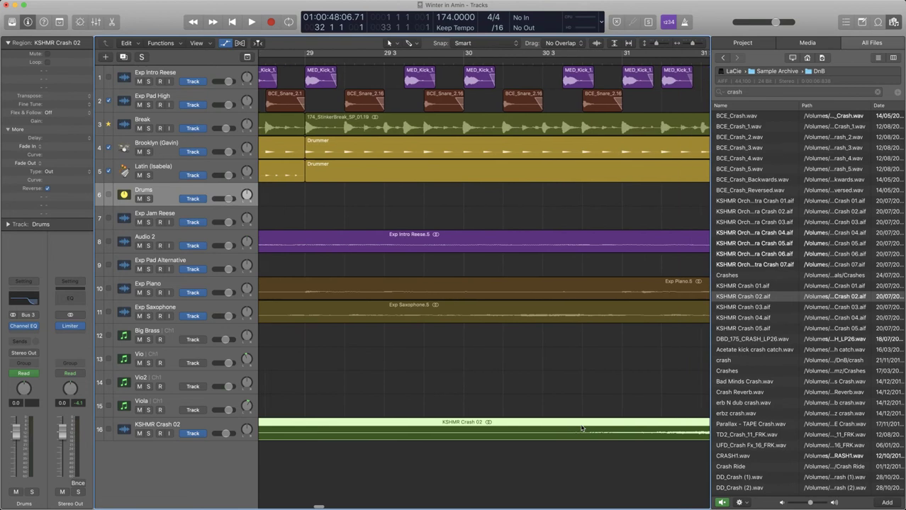
pyautogui.moveTo(406, 423); pyautogui.dragTo(413, 424)
pyautogui.scroll(-5, 388, 397)
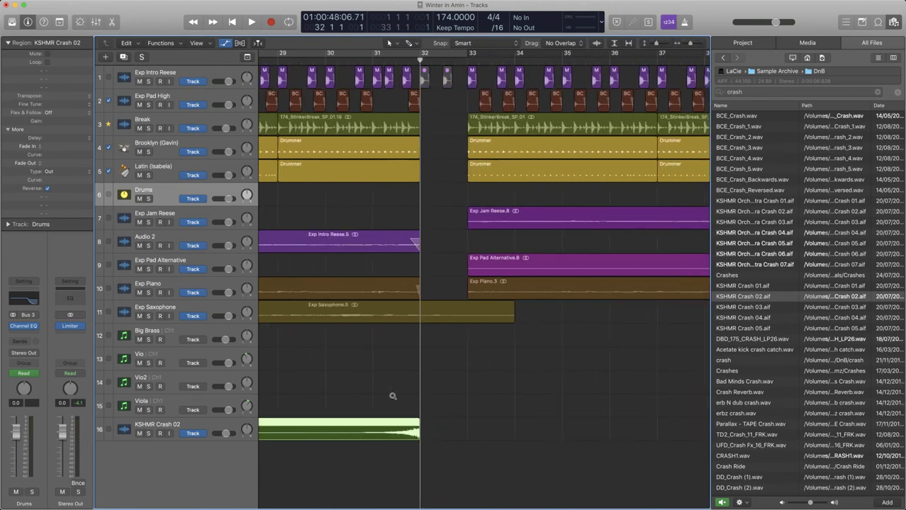
# Step: Play the end of the intro into bar 33 to hear the reversed crash against the break
pyautogui.click(345, 63)
pyautogui.press('space')
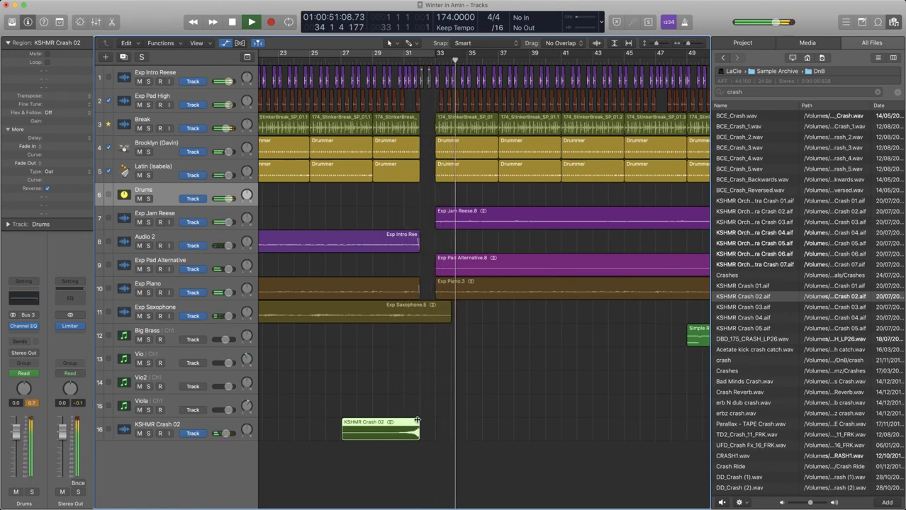
pyautogui.press('space')
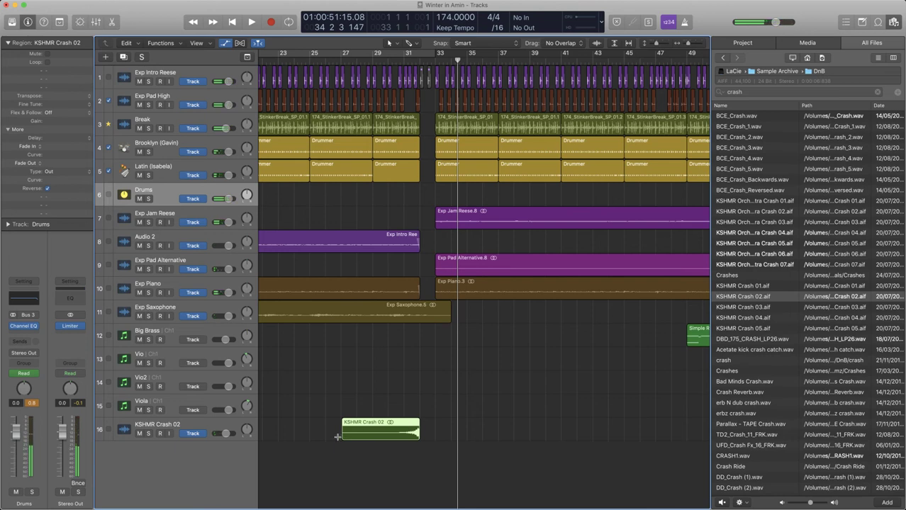
# Step: Add an audio track below KSHMR Crash 02 and copy the crash onto it at bar 33 with Reverse turned off
pyautogui.click(198, 431)
pyautogui.press('alt+super+a')
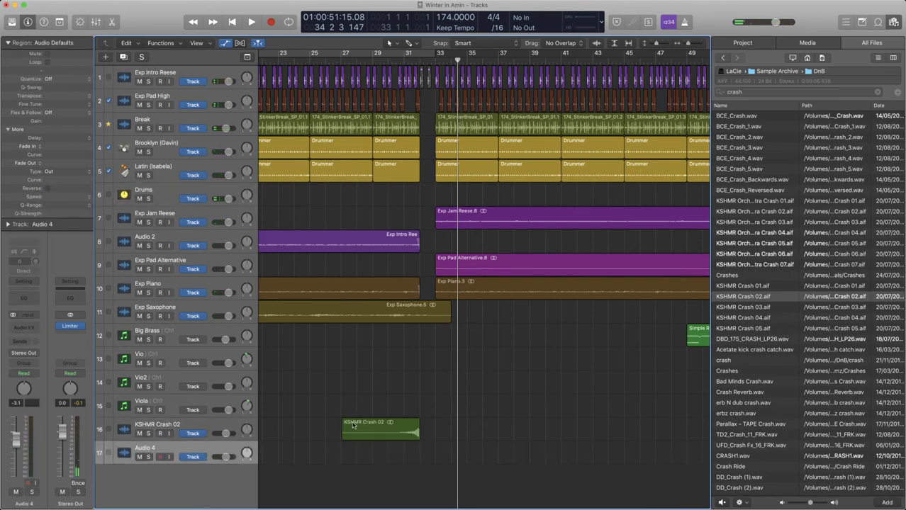
pyautogui.moveTo(375, 425); pyautogui.dragTo(468, 449)
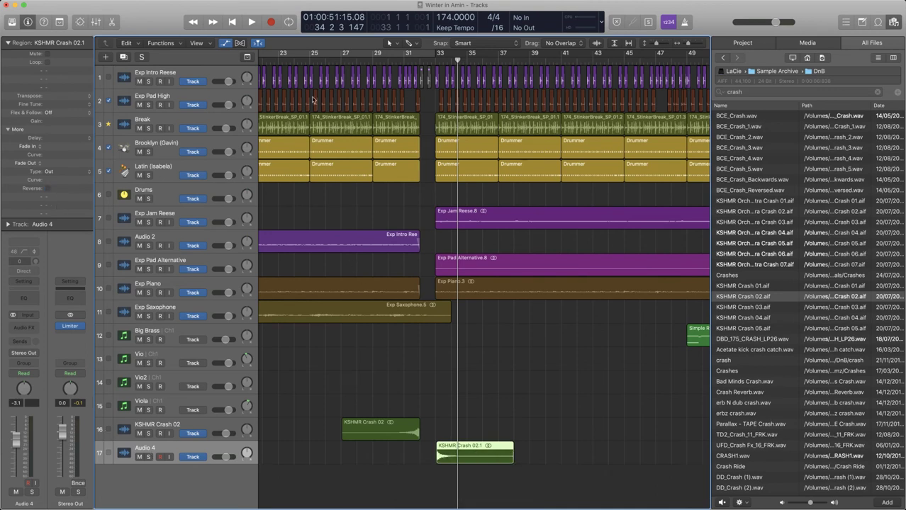
# Step: Play from bar 29 to check the reversed crash and the bar 33 crash together
pyautogui.click(374, 61)
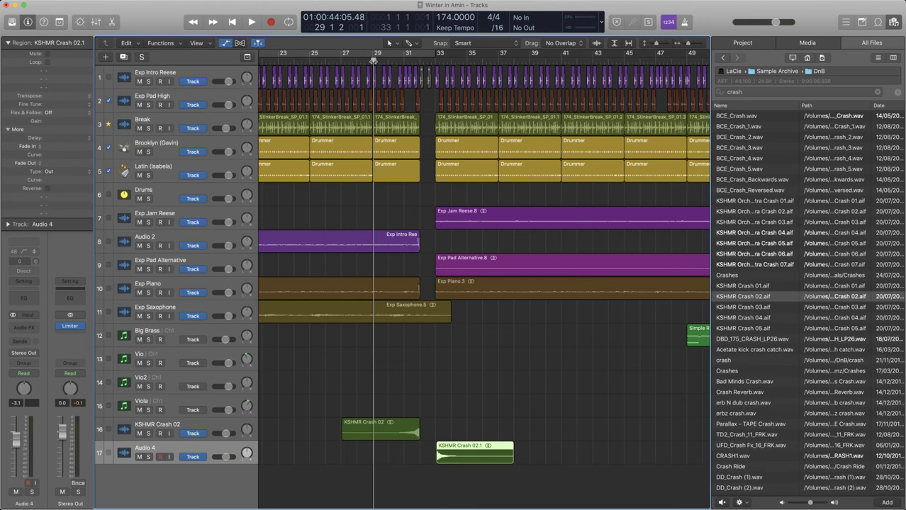
pyautogui.press('space')
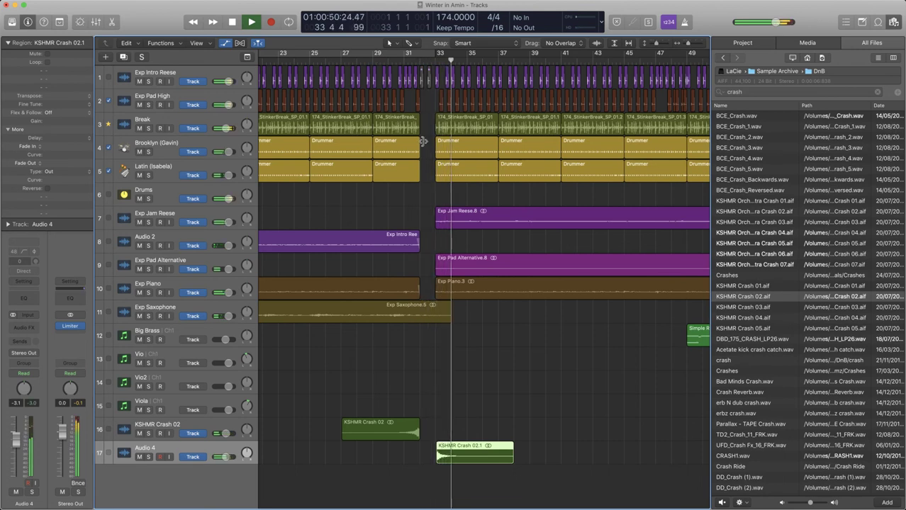
pyautogui.scroll(5, 419, 273)
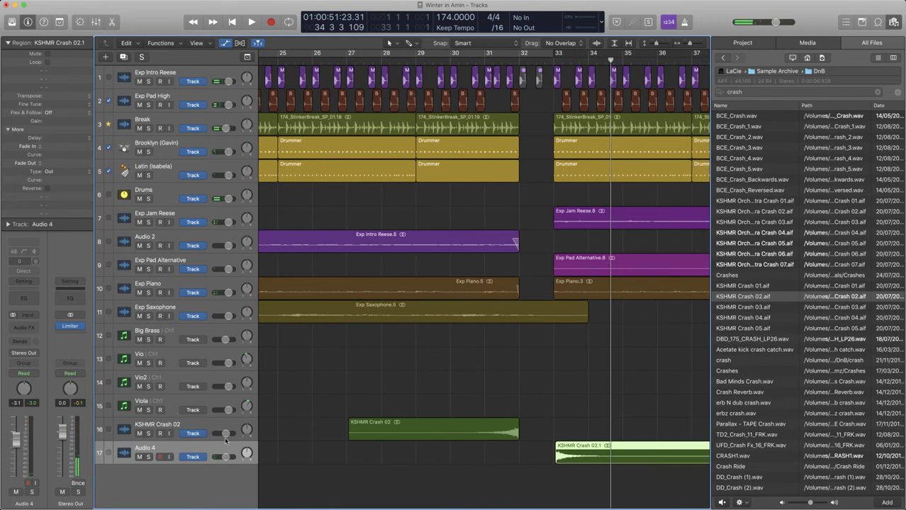
# Step: Insert the H-Delay (s) plug-in on the KSHMR Crash 02 track in the mixer and hide the file browser
pyautogui.click(212, 428)
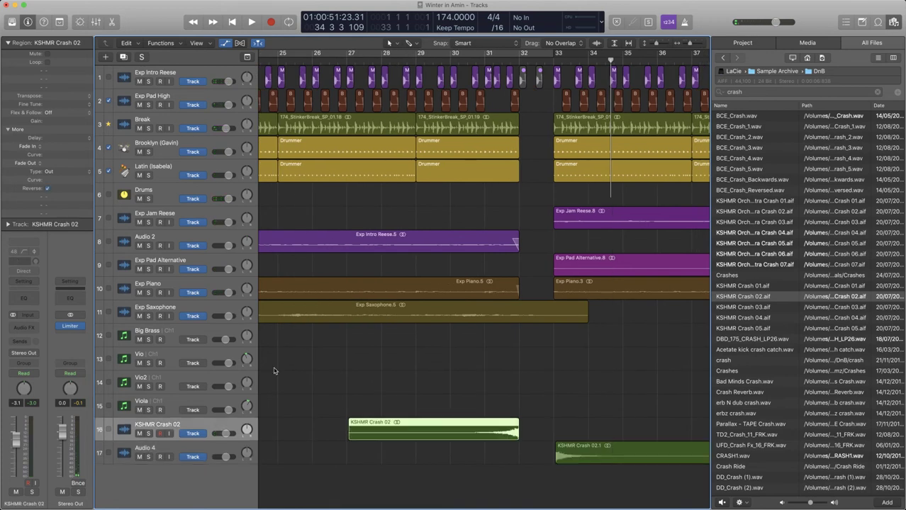
pyautogui.press('x')
pyautogui.click(603, 284)
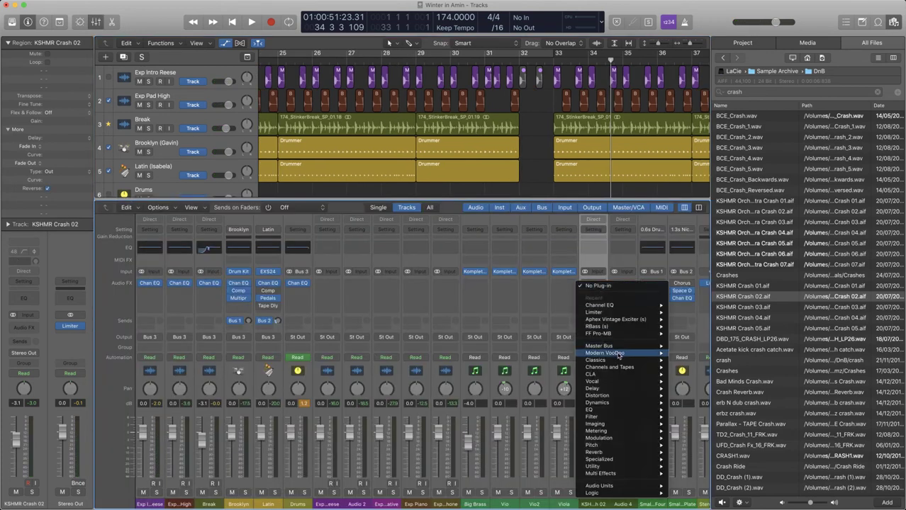
pyautogui.moveTo(615, 363)
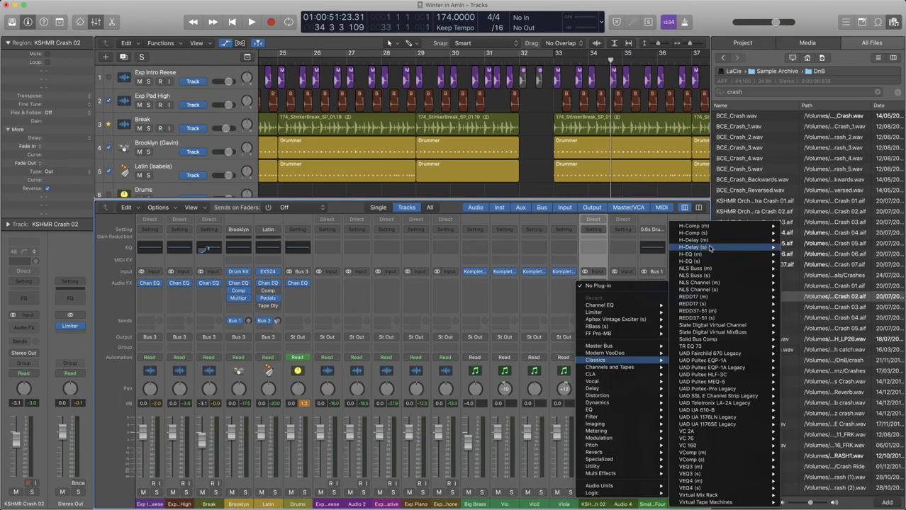
pyautogui.click(794, 247)
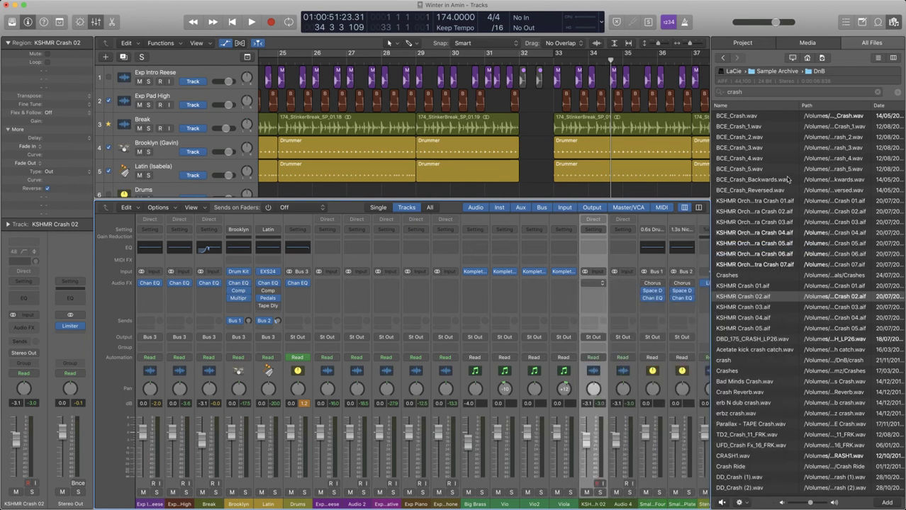
pyautogui.press('f')
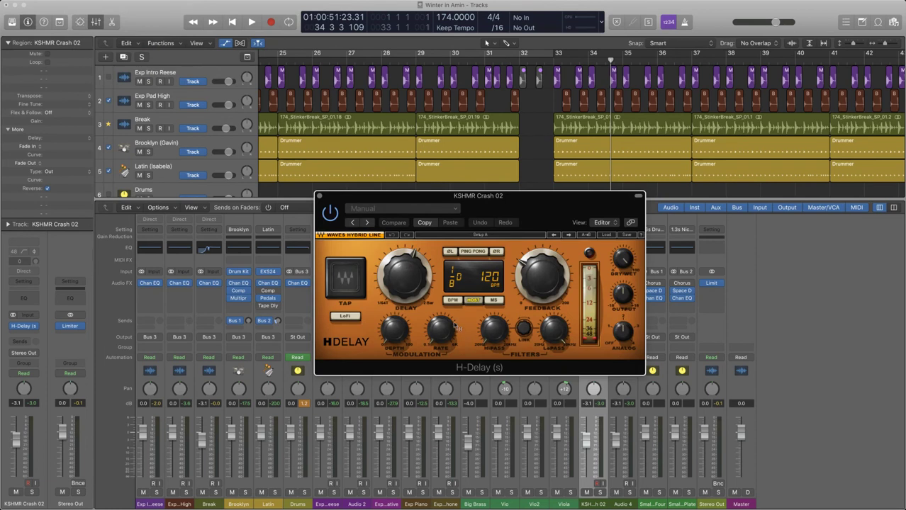
# Step: Set the H-Delay time on the reversed crash to a 1/4 note
pyautogui.click(389, 284)
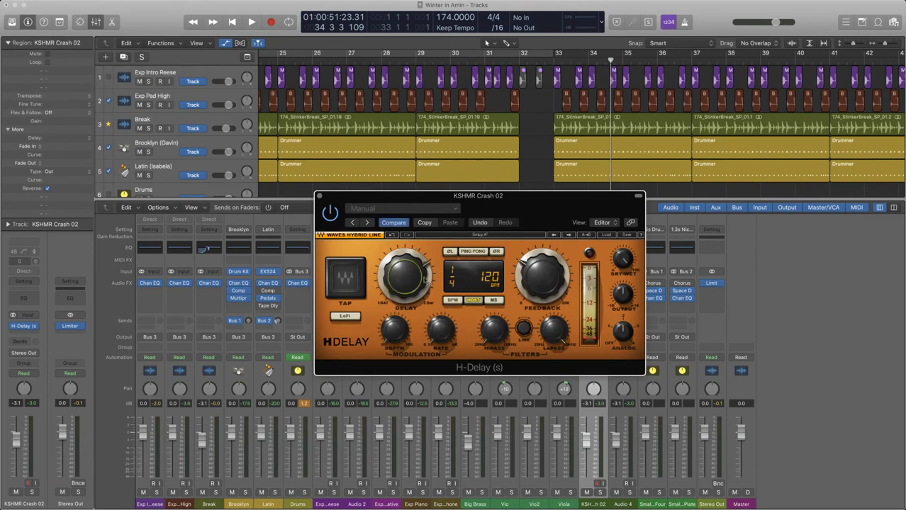
pyautogui.click(546, 287)
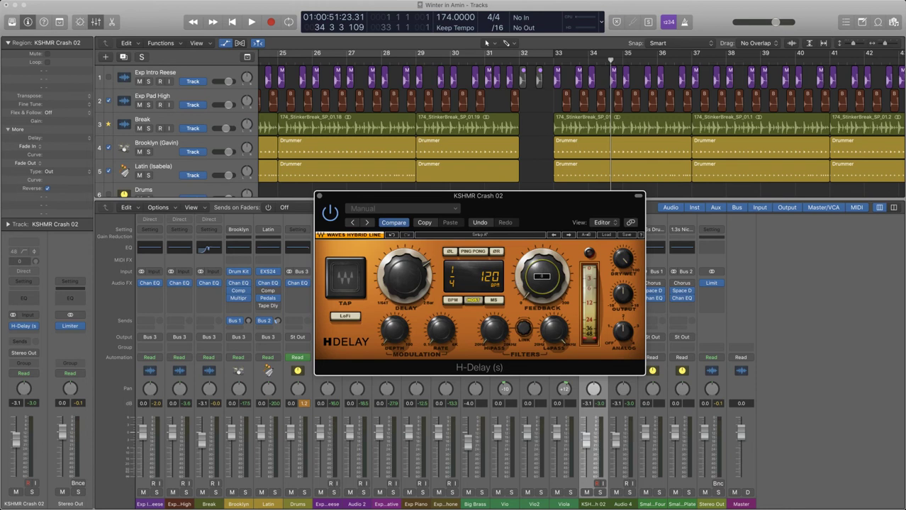
# Step: Try to sync the H-Delay to the project tempo by toggling its Host mode
pyautogui.click(475, 300)
pyautogui.click(474, 300)
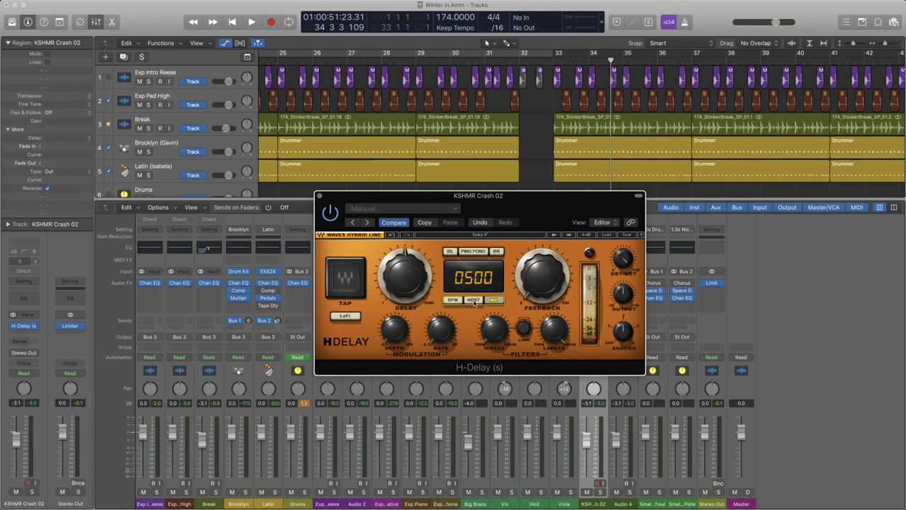
pyautogui.click(475, 301)
pyautogui.click(476, 301)
pyautogui.click(477, 302)
pyautogui.click(478, 302)
pyautogui.click(478, 301)
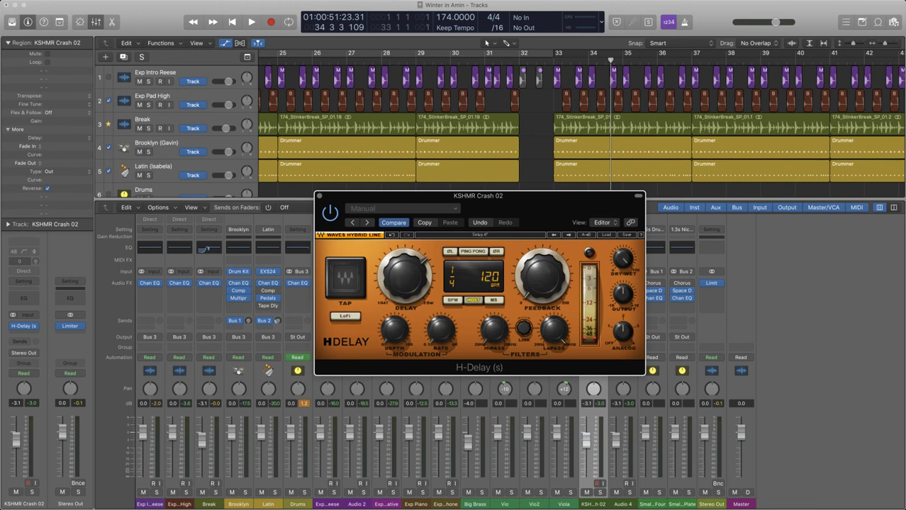
# Step: Set the H-Delay to BPM mode at 174 BPM, raise its feedback and move its window clear of the arrangement
pyautogui.click(454, 300)
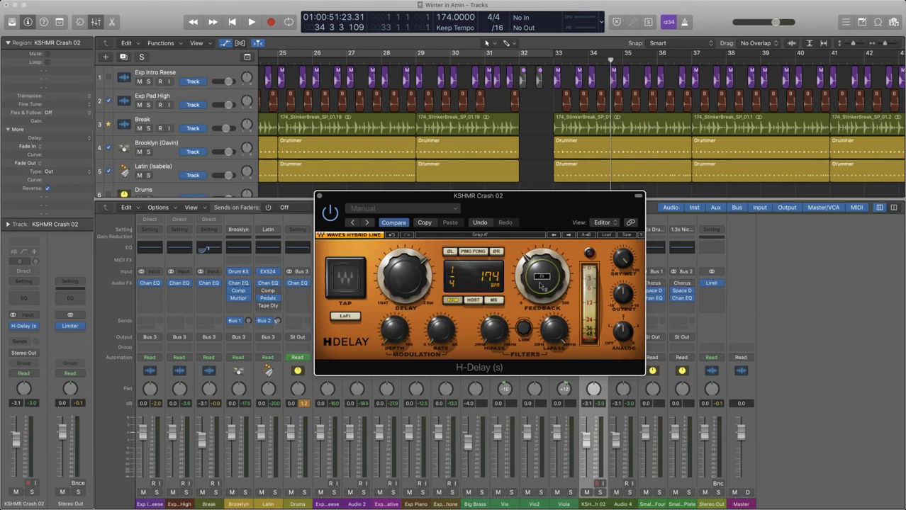
pyautogui.moveTo(519, 204); pyautogui.dragTo(609, 286)
# Step: Set a cycle range from bar 30 to bar 33 and loop it to hear the delay on the reversed crash
pyautogui.scroll(-10, 454, 128)
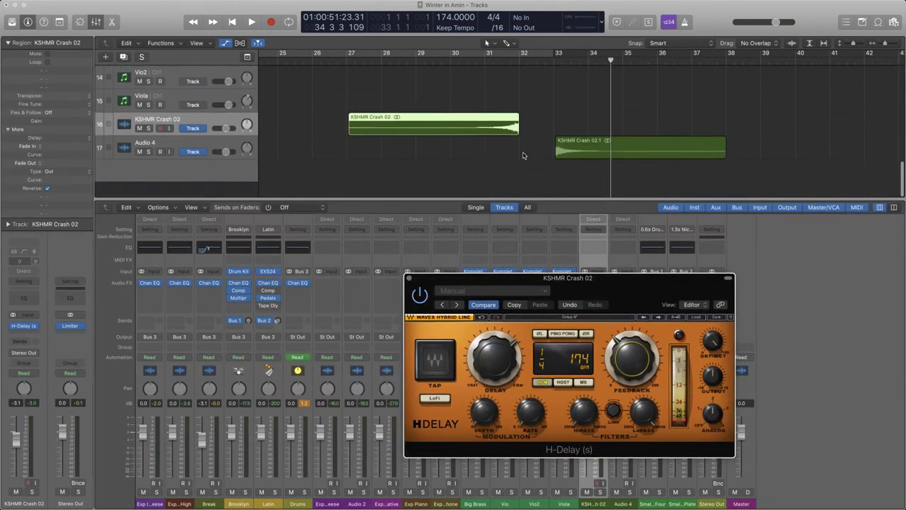
pyautogui.moveTo(454, 55); pyautogui.dragTo(564, 58)
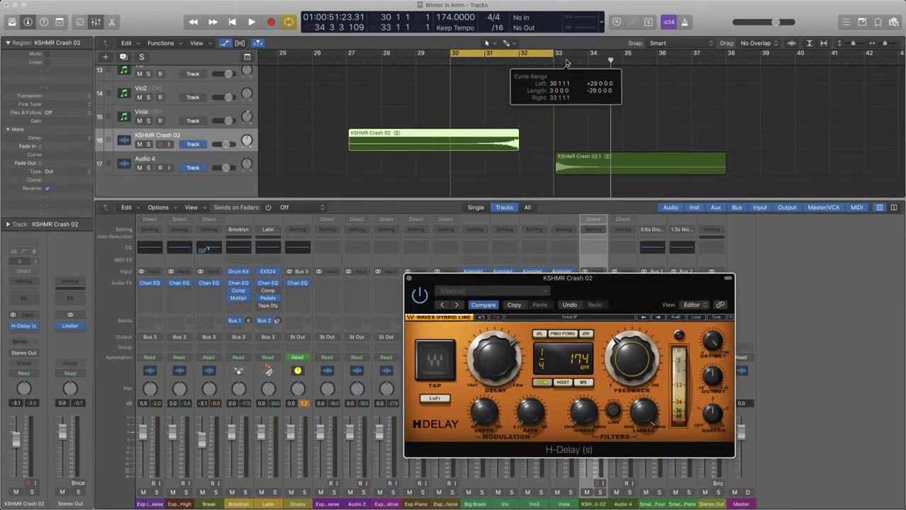
pyautogui.press('space')
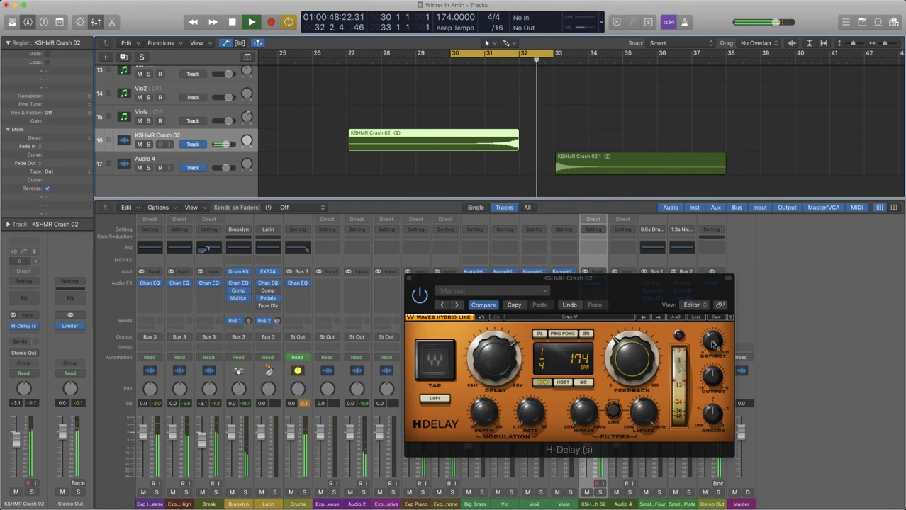
# Step: Reduce the H-Delay's Dry/Wet mix on the reversed crash while auditioning it in the loop
pyautogui.press('space')
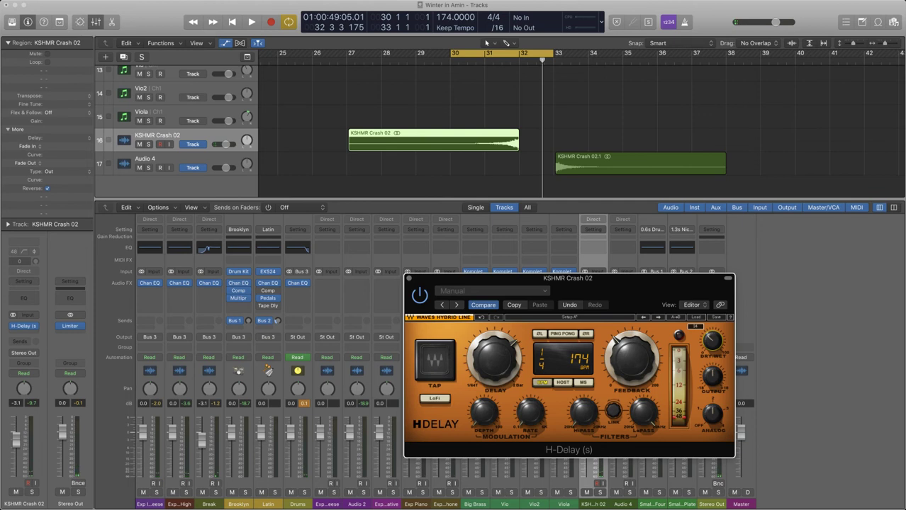
pyautogui.press('space')
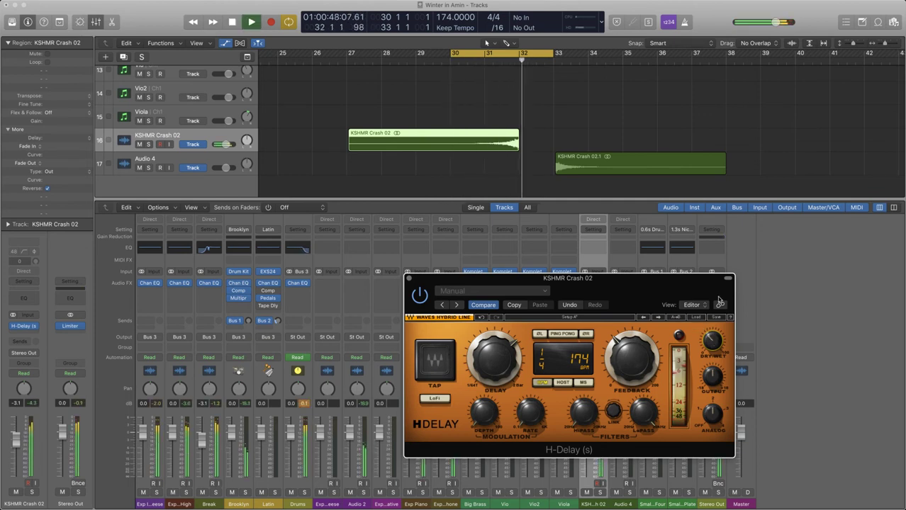
pyautogui.press('space')
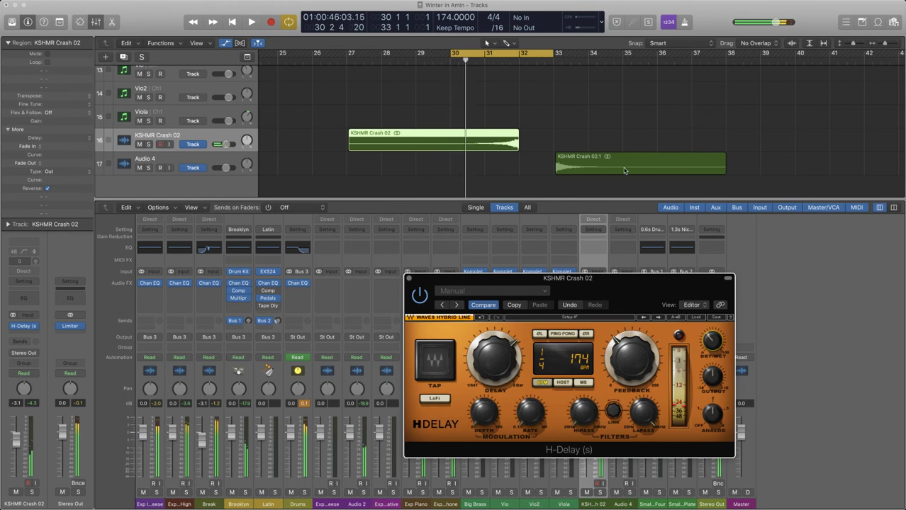
# Step: Fine-adjust the start of the impact crash on Audio 4 at bar 33 and turn off the cycle
pyautogui.press('super+Right')
pyautogui.press('super+Right')
pyautogui.press('super+Right')
pyautogui.moveTo(884, 162); pyautogui.dragTo(877, 162)
pyautogui.press('super+Left')
pyautogui.press('super+Left')
pyautogui.press('super+Left')
pyautogui.hscroll(5, 757, 139)
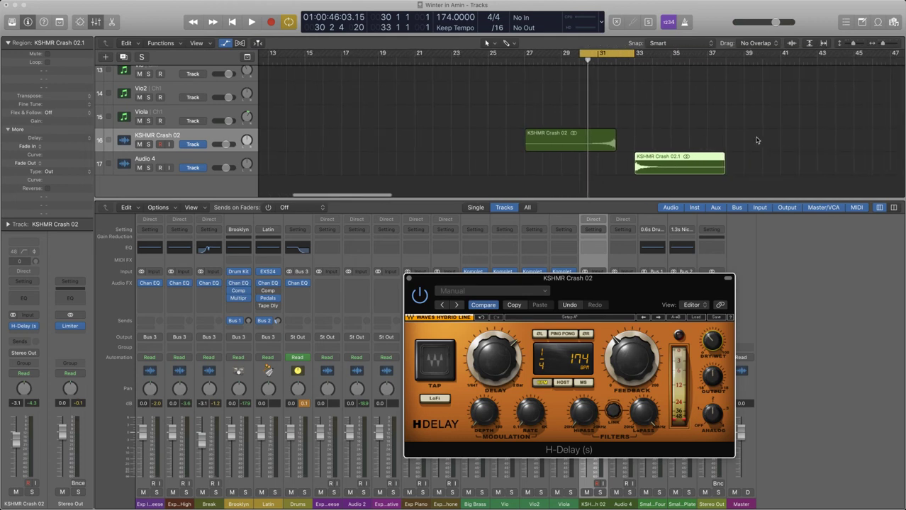
pyautogui.click(610, 55)
pyautogui.press('z')
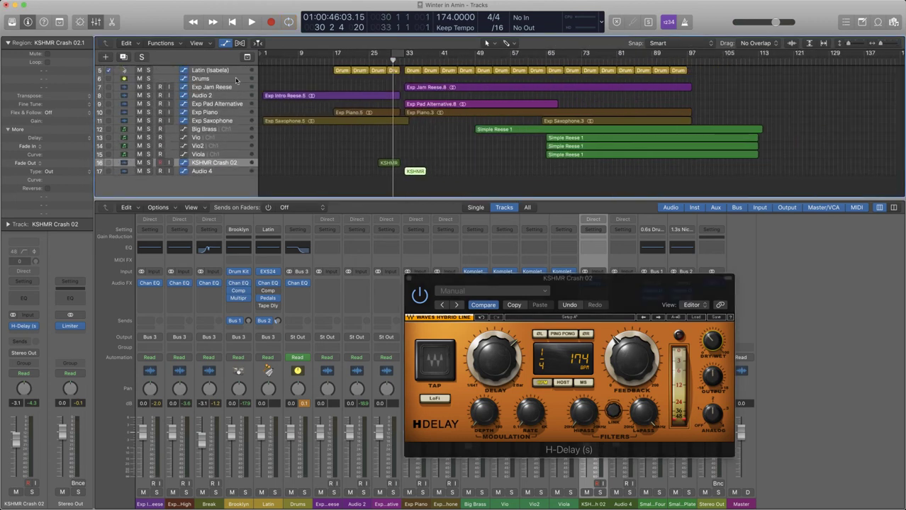
# Step: Add a new Drummer track with the Rock genre directly below the Drums track
pyautogui.click(235, 80)
pyautogui.press('alt+super+n')
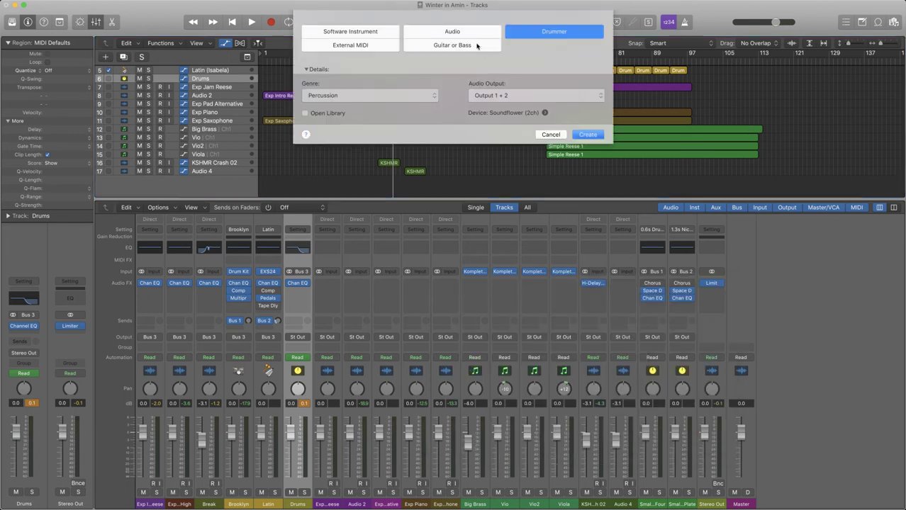
pyautogui.click(368, 95)
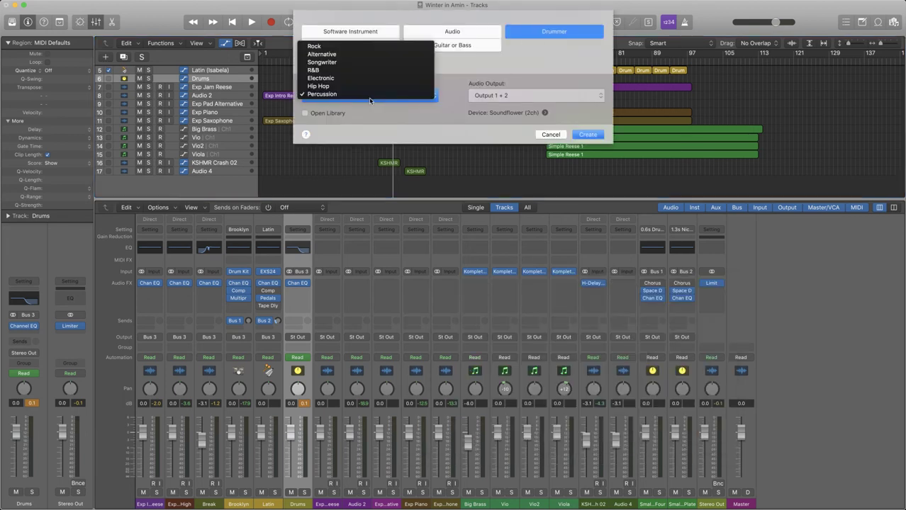
pyautogui.click(348, 41)
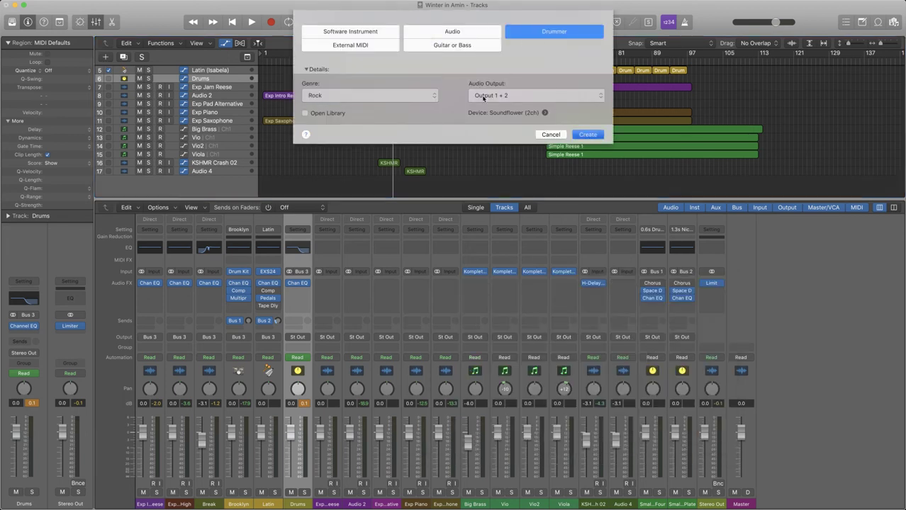
pyautogui.press('Return')
# Step: Shorten the SoCal Drummer region to one bar at bar 32 and close the H-Delay window
pyautogui.moveTo(274, 124); pyautogui.dragTo(402, 121)
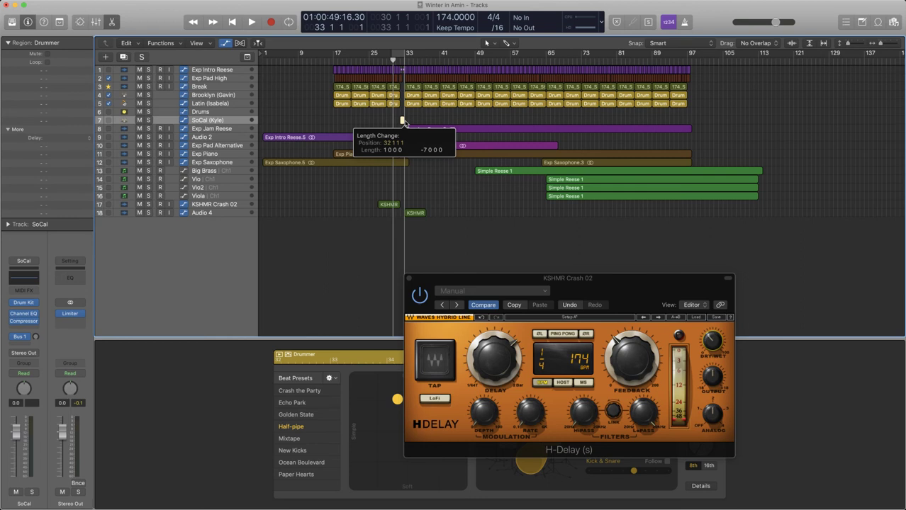
pyautogui.click(409, 279)
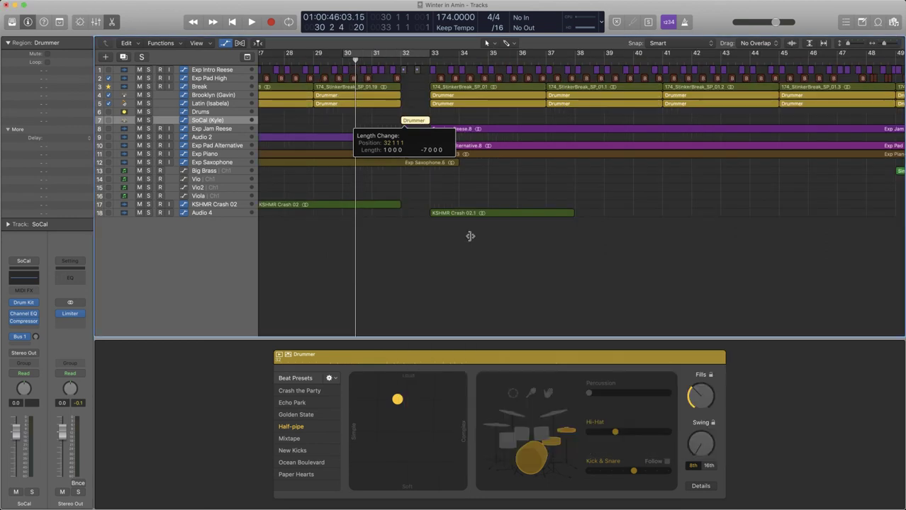
pyautogui.press('super+Right')
pyautogui.press('super+Right')
pyautogui.press('super+Right')
pyautogui.press('super+Down')
pyautogui.press('super+Down')
pyautogui.press('super+Left')
pyautogui.press('super+Left')
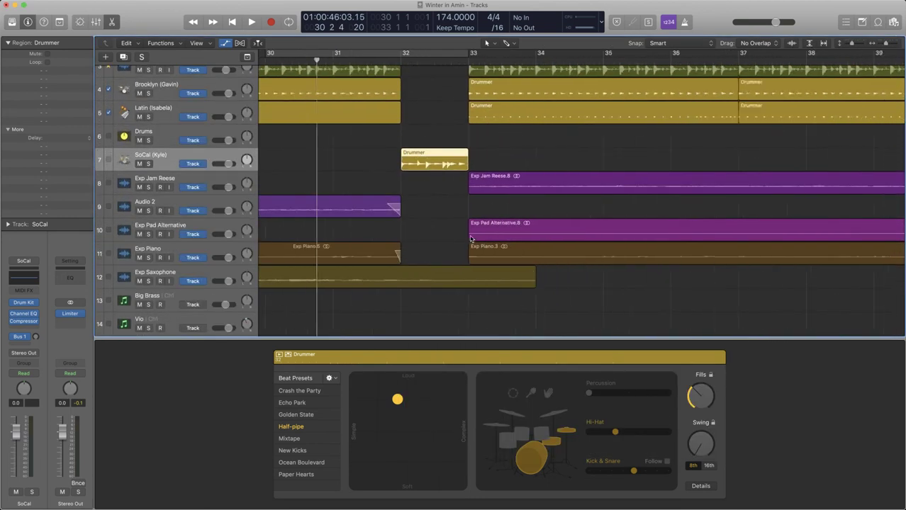
# Step: Set the cycle range to the one-bar Drummer region at bar 32 and play the fill
pyautogui.press('super+Down')
pyautogui.press('super+u')
pyautogui.press('space')
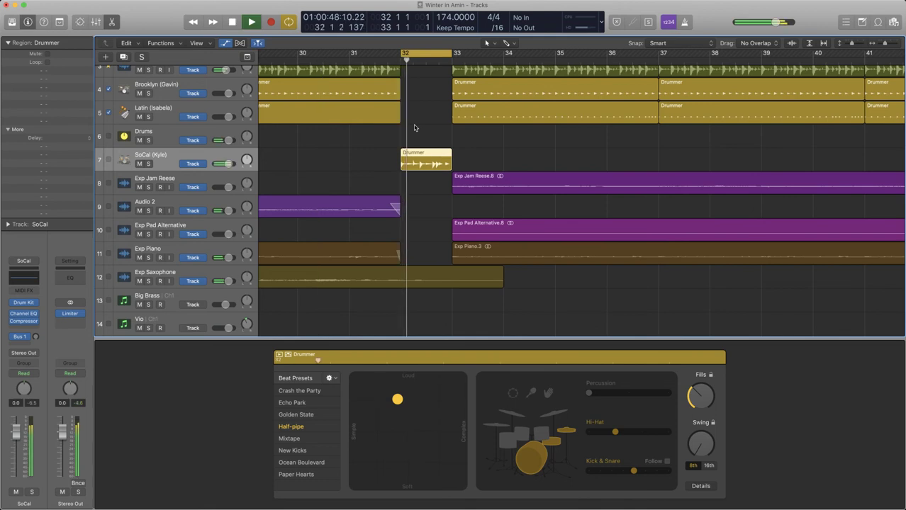
pyautogui.press('space')
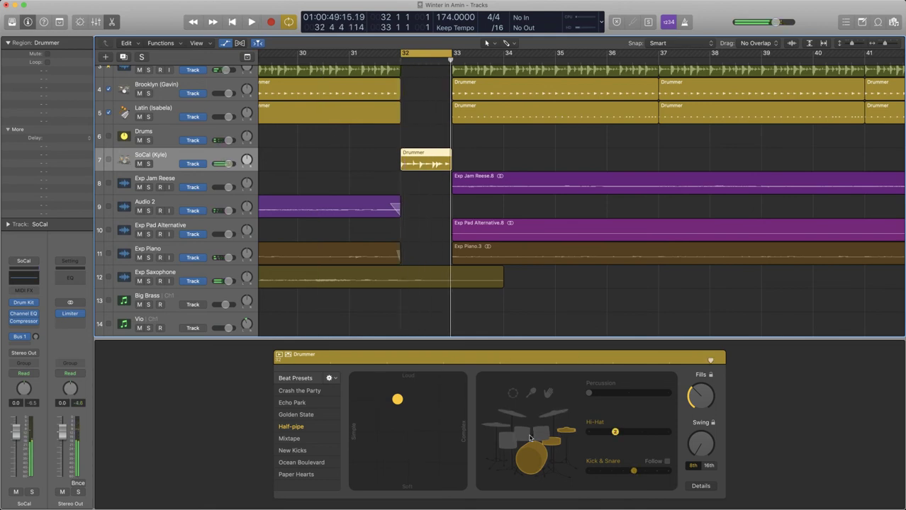
# Step: Give the Drummer region tom pattern 2, full fills and a simpler kick and snare, with the loudest, most complex performance
pyautogui.click(530, 437)
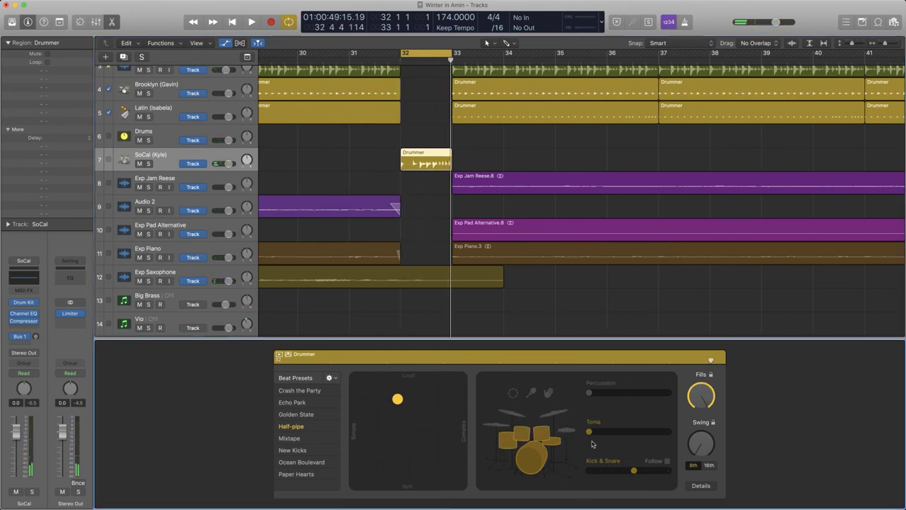
pyautogui.press('space')
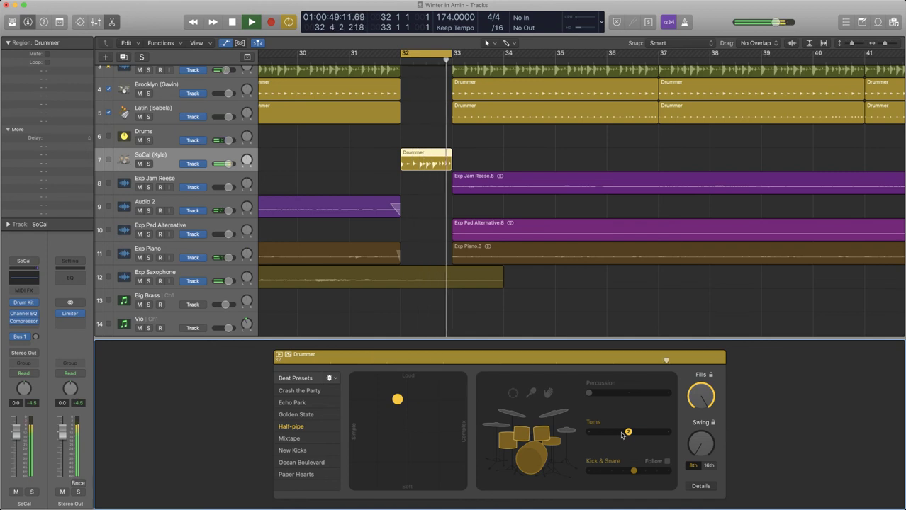
pyautogui.moveTo(633, 470); pyautogui.dragTo(611, 470)
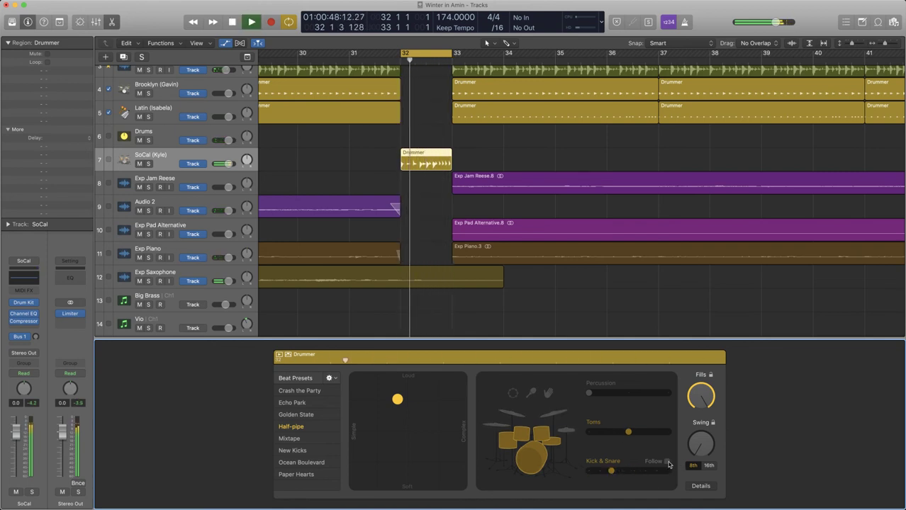
pyautogui.moveTo(398, 399); pyautogui.dragTo(467, 374)
# Step: Trim the start of the Drummer region to the middle of bar 32 and audition the shortened fill
pyautogui.press('space')
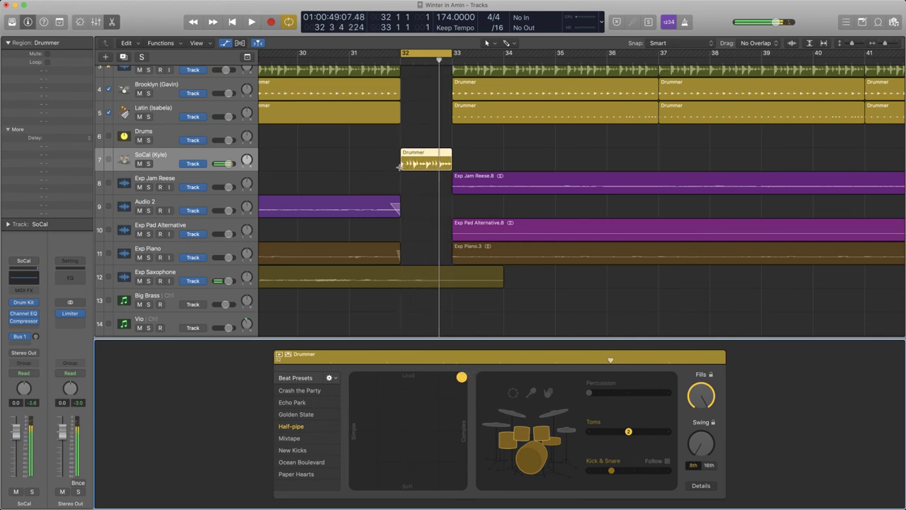
pyautogui.moveTo(401, 166); pyautogui.dragTo(466, 159)
pyautogui.press('space')
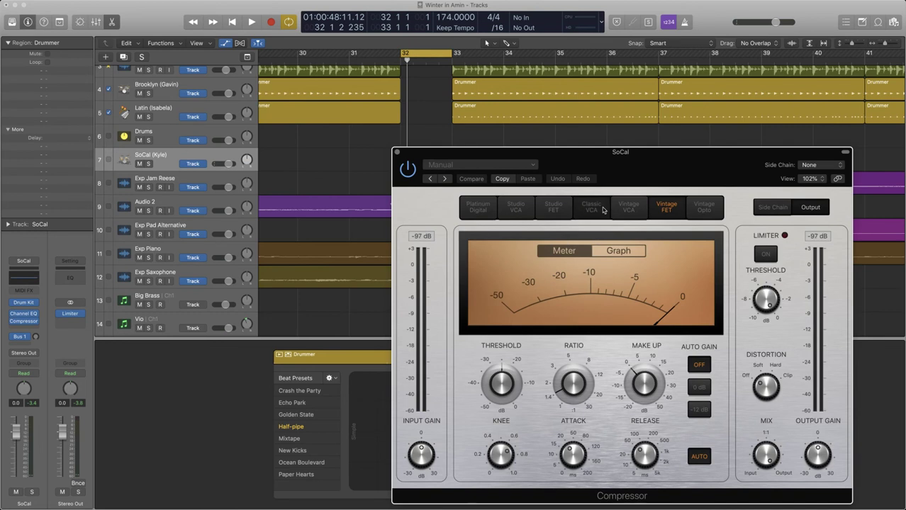
# Step: Switch the SoCal compressor to the Vintage VCA model with a threshold of -29.5 dB and a higher ratio
pyautogui.click(591, 207)
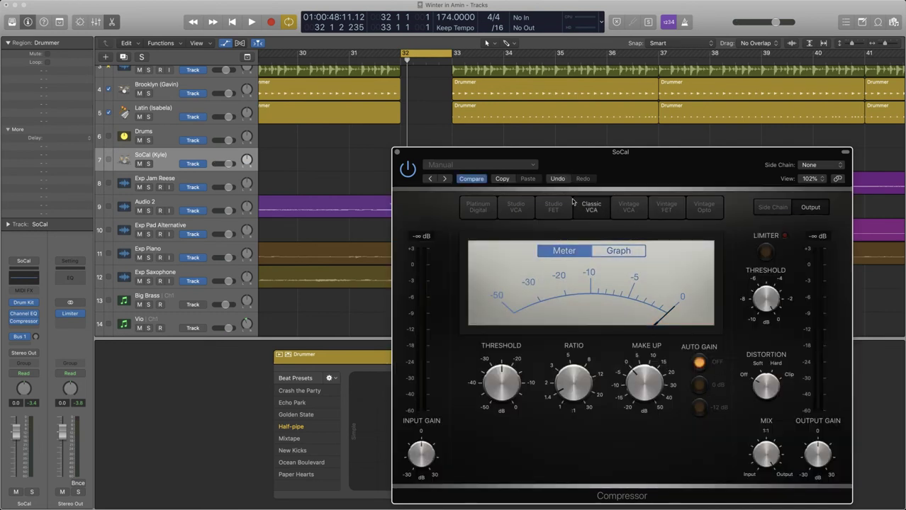
pyautogui.click(554, 214)
pyautogui.click(631, 209)
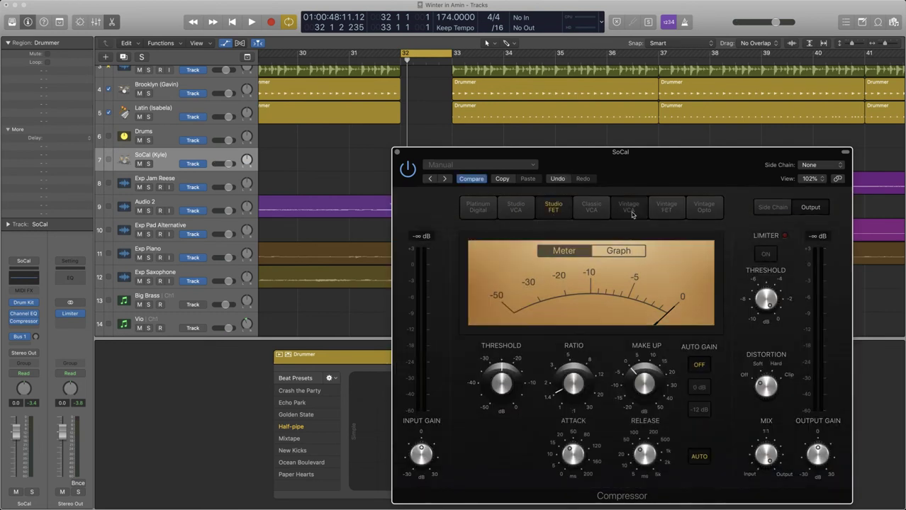
pyautogui.moveTo(711, 186); pyautogui.dragTo(737, 151)
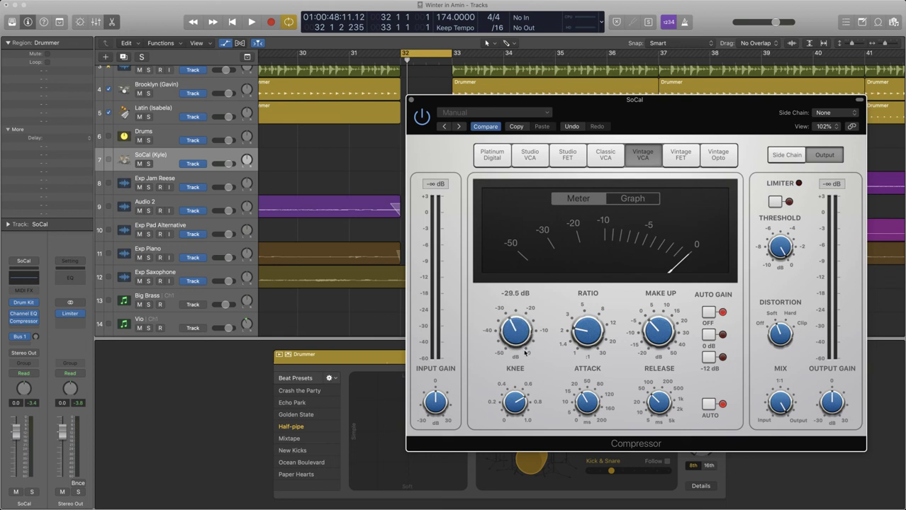
pyautogui.moveTo(692, 109); pyautogui.dragTo(330, 114)
# Step: Set the compressor's auto gain to 0 dB and its output gain to -9.0 dB while auditioning the fill
pyautogui.press('space')
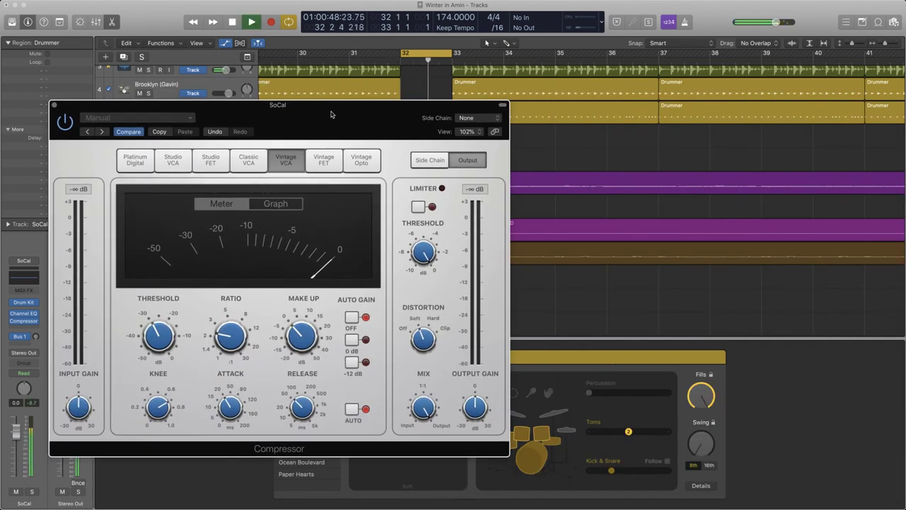
pyautogui.press('space')
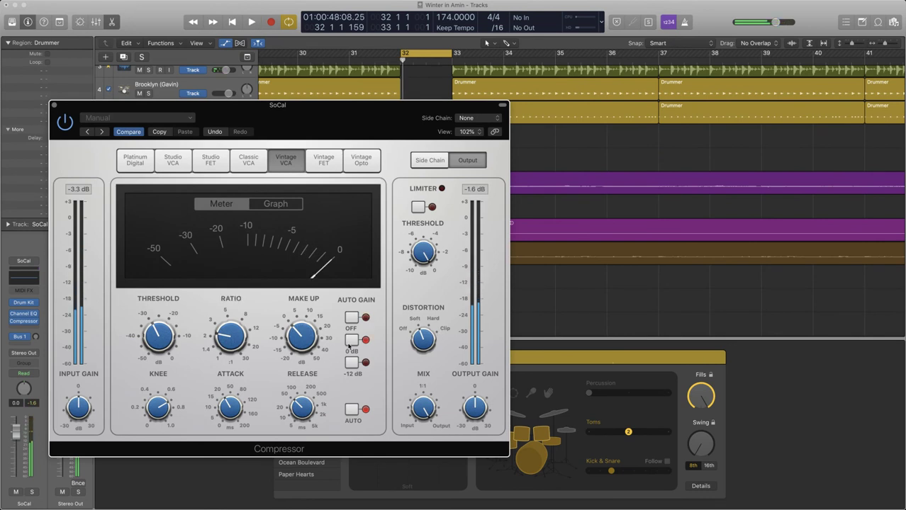
pyautogui.moveTo(344, 116); pyautogui.dragTo(360, 150)
pyautogui.press('space')
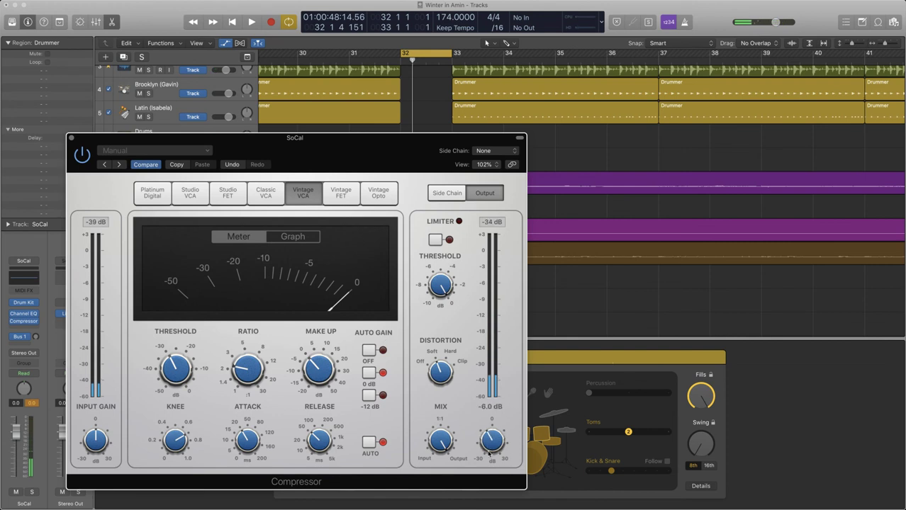
pyautogui.press('space')
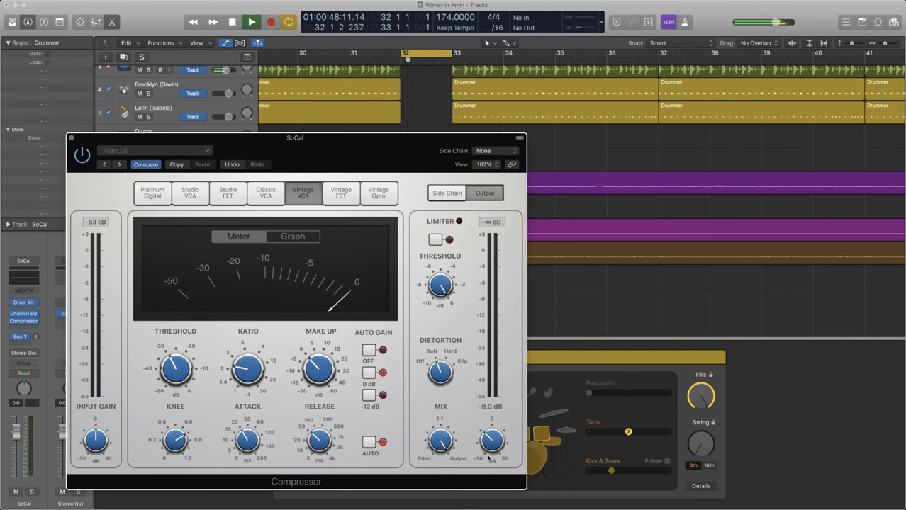
pyautogui.press('space')
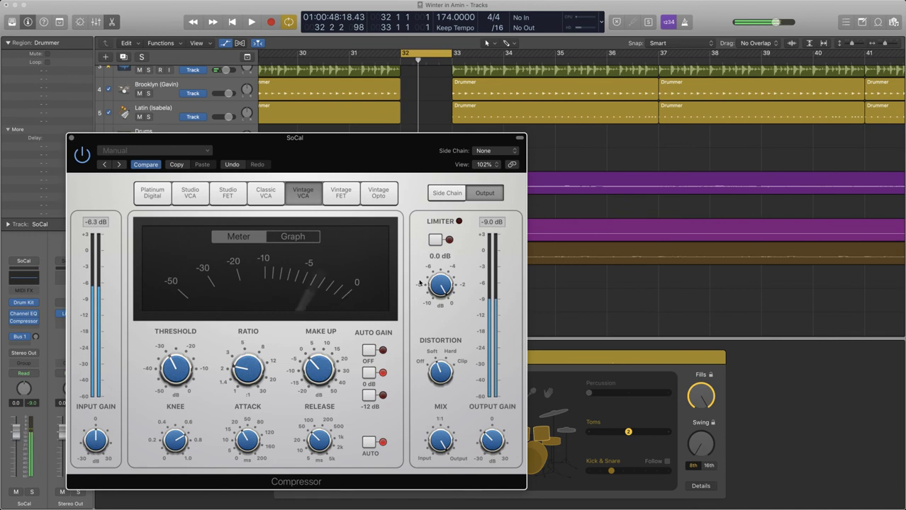
pyautogui.click(71, 137)
# Step: Turn off the cycle and play the whole arrangement from bar 1
pyautogui.press('z')
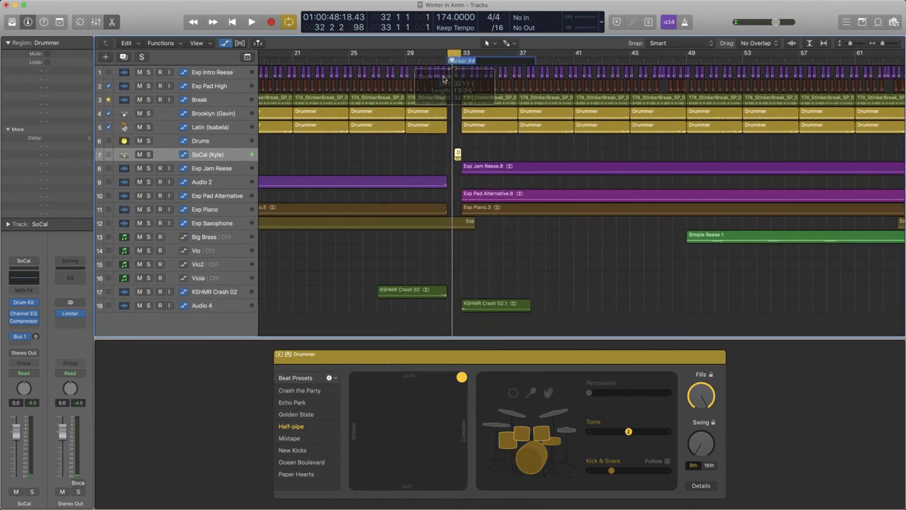
pyautogui.press('z')
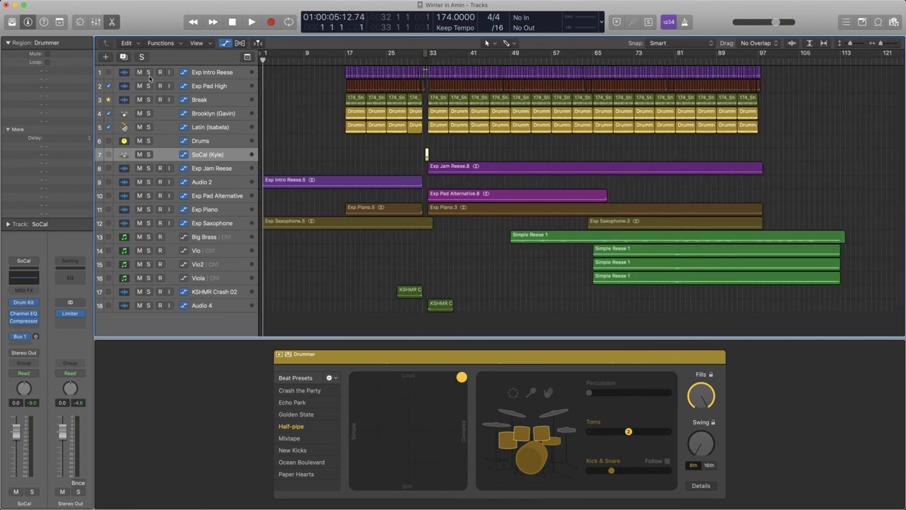
pyautogui.keyDown('ctrl'); pyautogui.keyDown('alt'); pyautogui.click(336, 135); pyautogui.keyUp('alt'); pyautogui.keyUp('ctrl')
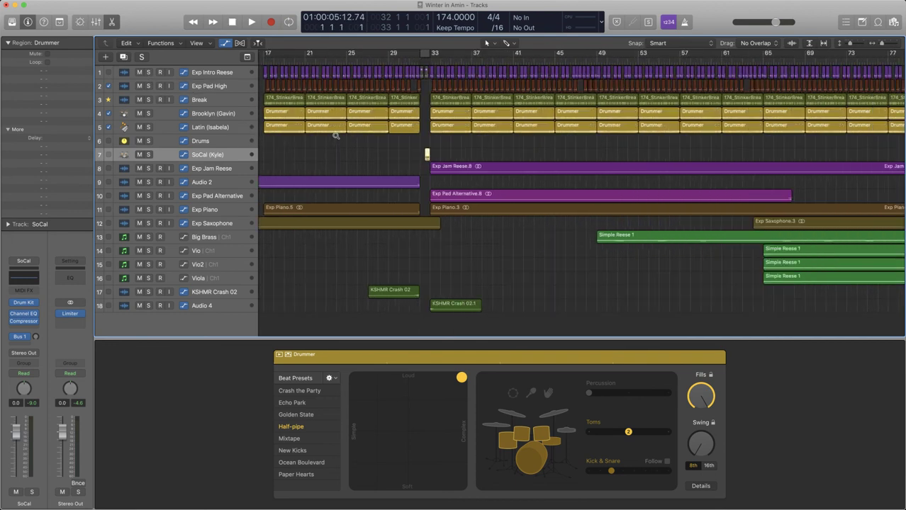
pyautogui.keyDown('ctrl'); pyautogui.keyDown('alt'); pyautogui.click(371, 149); pyautogui.keyUp('alt'); pyautogui.keyUp('ctrl')
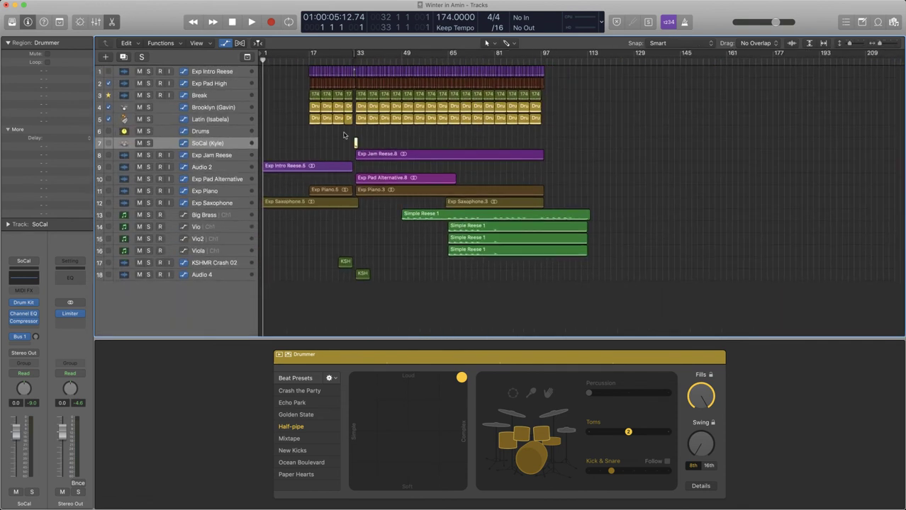
pyautogui.press('space')
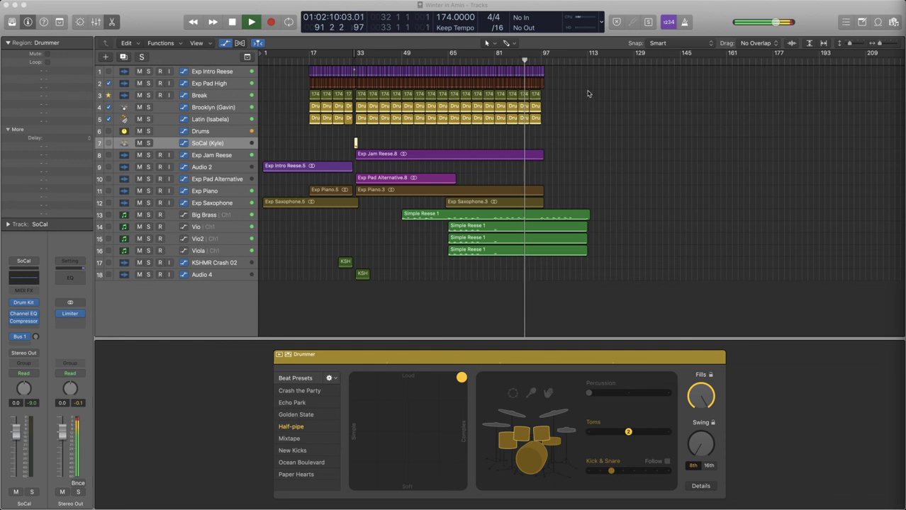
# Step: Loop the arrangement from bar 1 to bar 113, and finish with the cycle off and the playhead at bar 16
pyautogui.moveTo(587, 58); pyautogui.dragTo(259, 73)
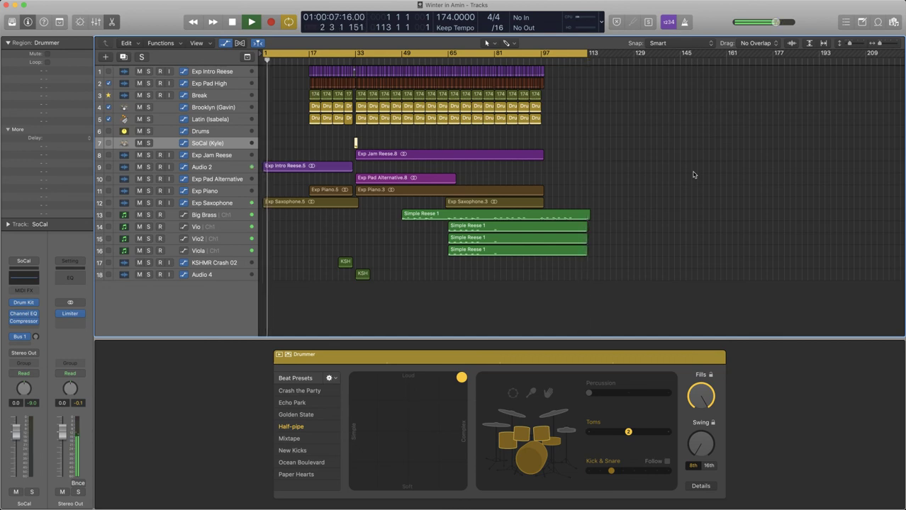
pyautogui.press('space')
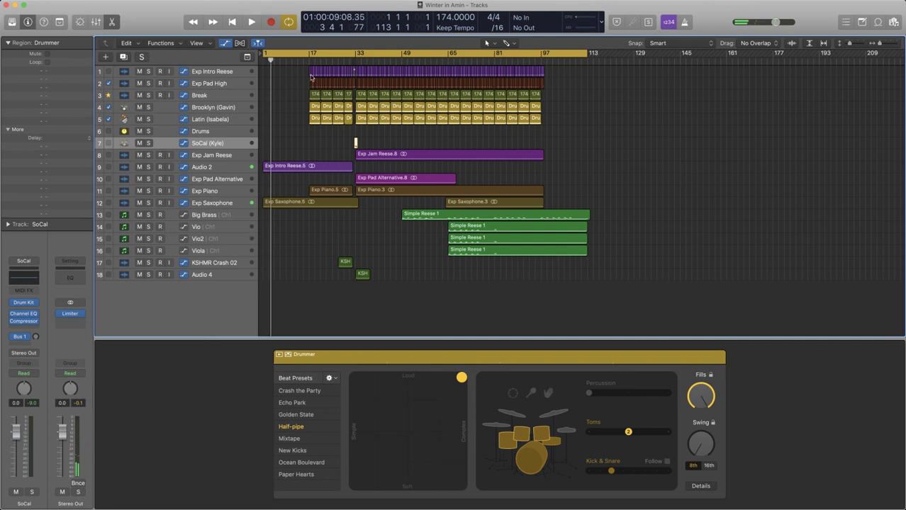
pyautogui.click(321, 53)
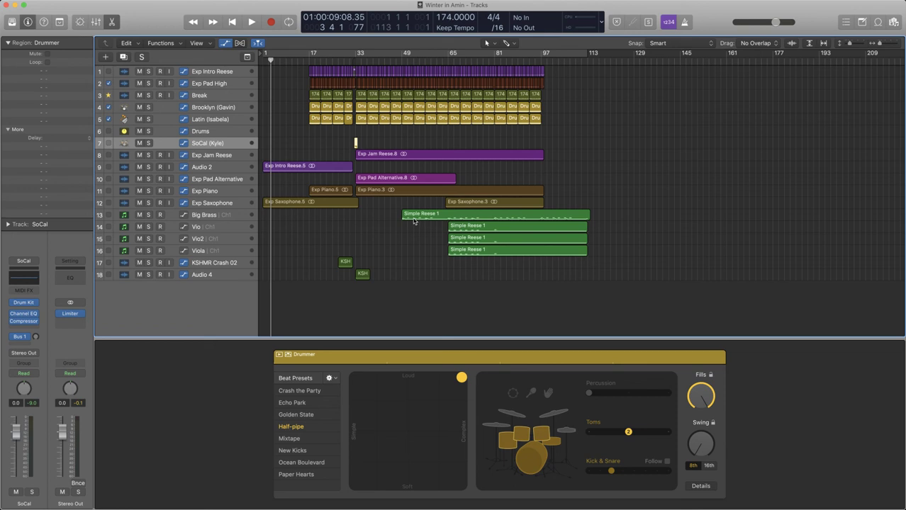
pyautogui.click(307, 62)
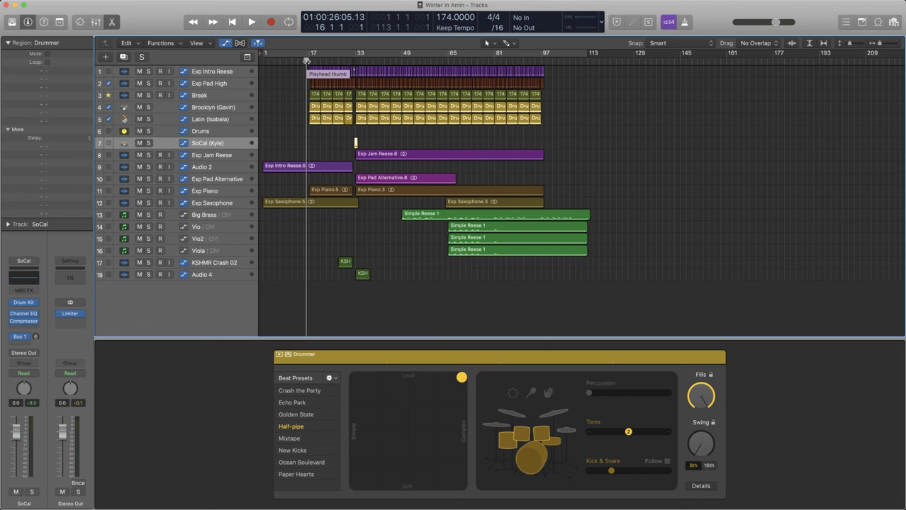
# Step: Play the arrangement from bar 16, select the Exp Jam Reese track and show the mixer
pyautogui.press('space')
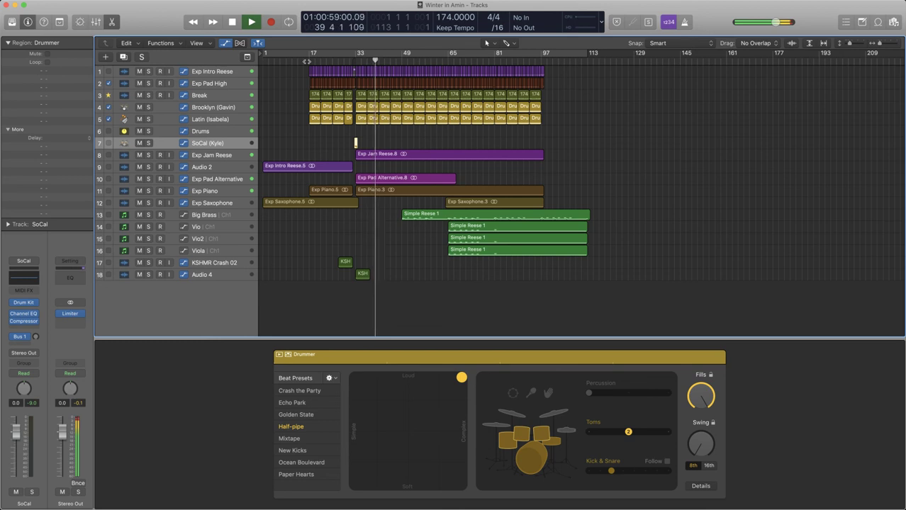
pyautogui.click(239, 157)
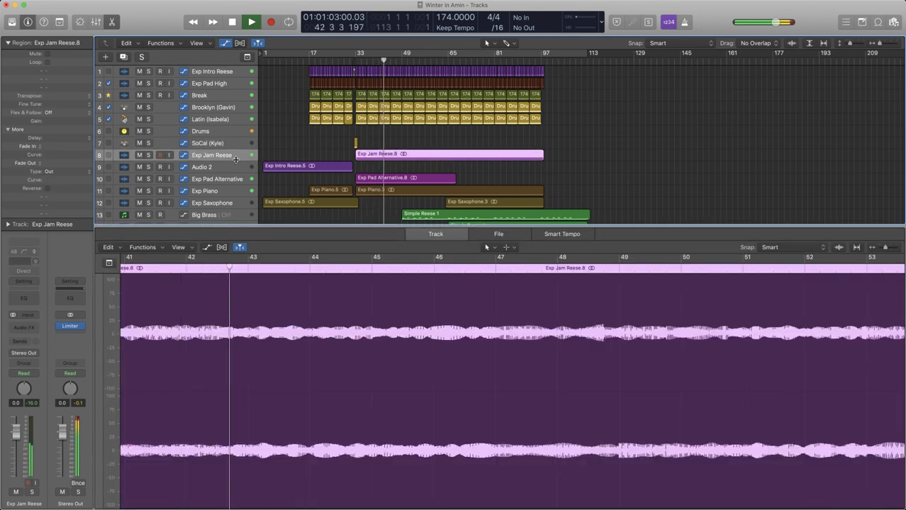
pyautogui.press('x')
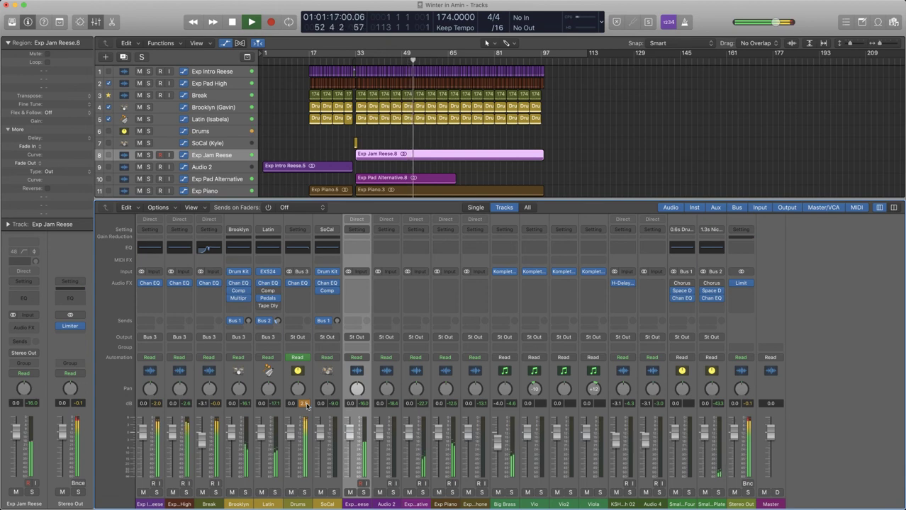
# Step: Try to route the SoCal channel's output to a bus
pyautogui.click(326, 337)
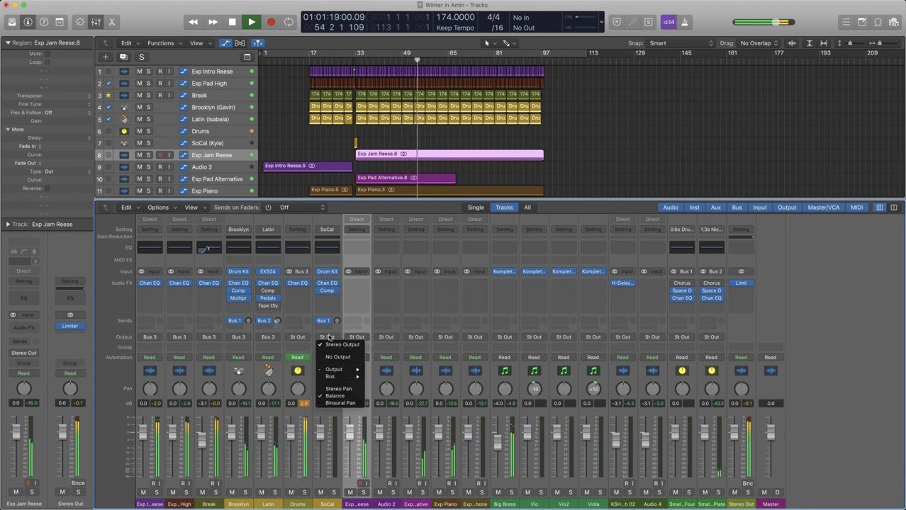
pyautogui.moveTo(343, 380)
pyautogui.click(396, 248)
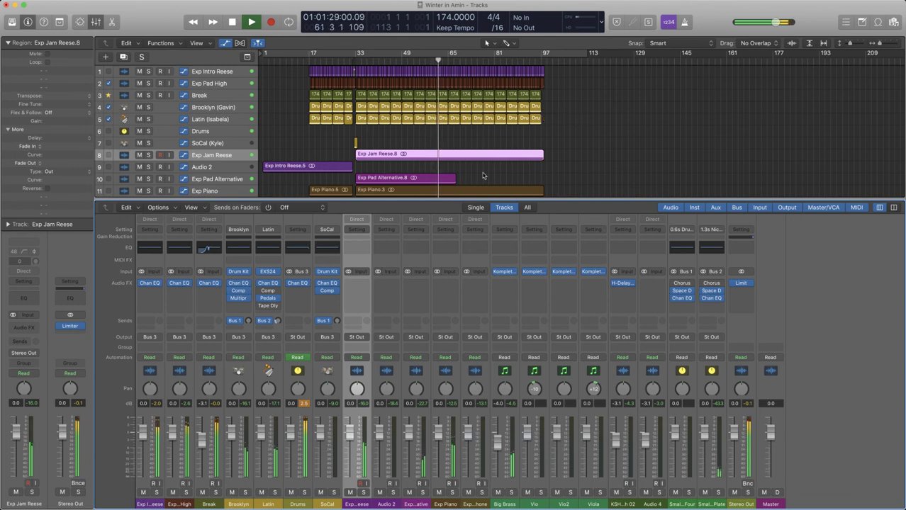
# Step: Fit all the tracks into the arrangement view and stop playback at bar 69
pyautogui.press('super+Up')
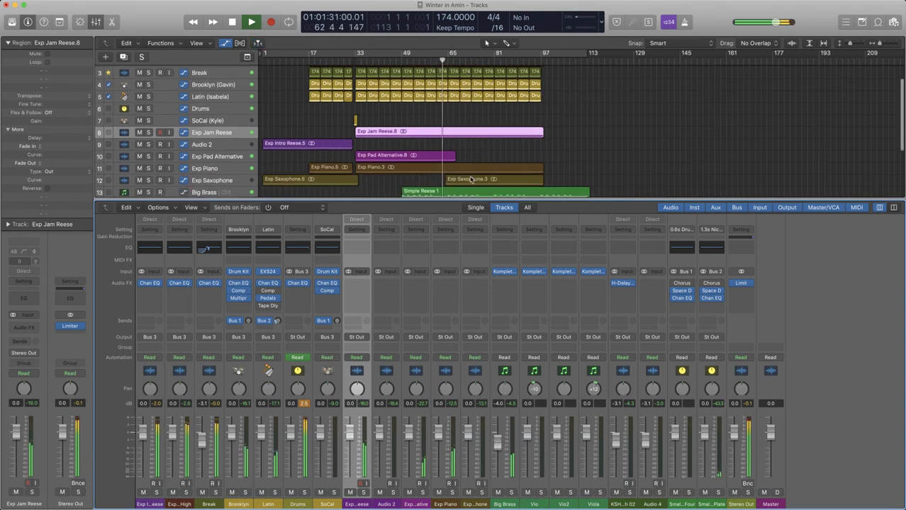
pyautogui.press('z')
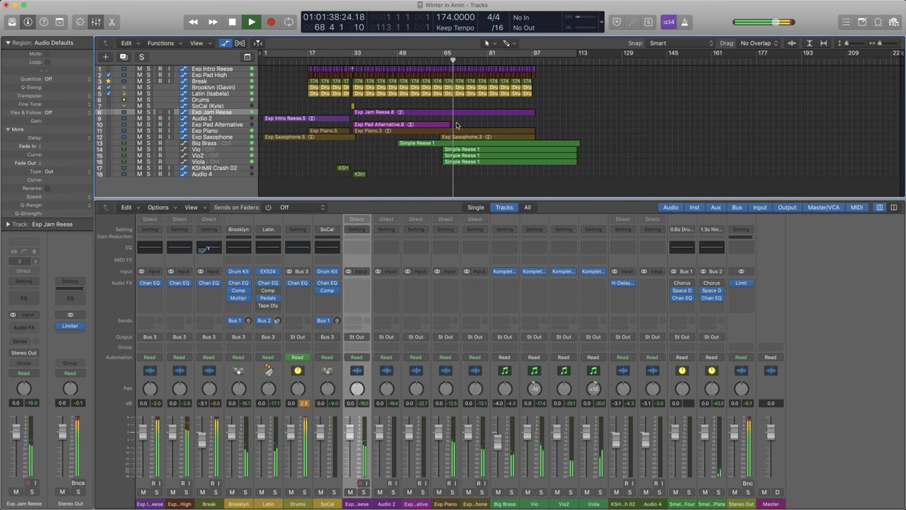
pyautogui.press('space')
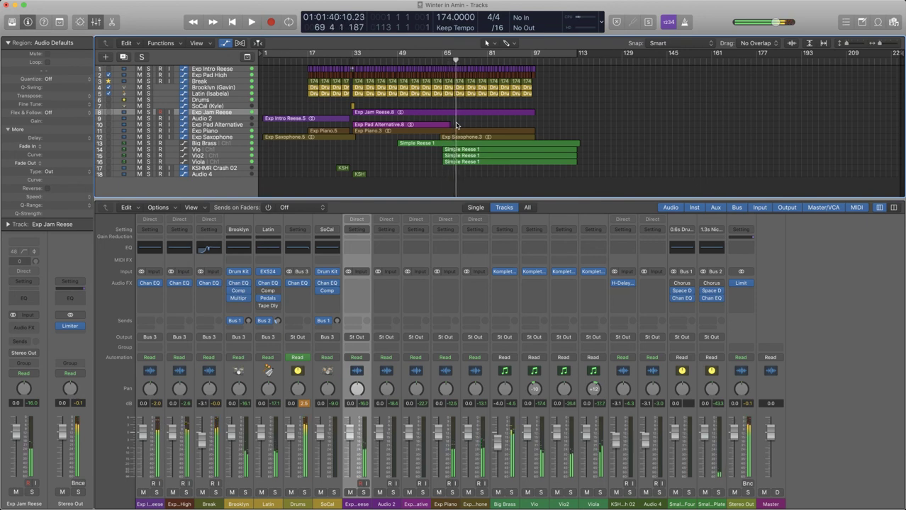